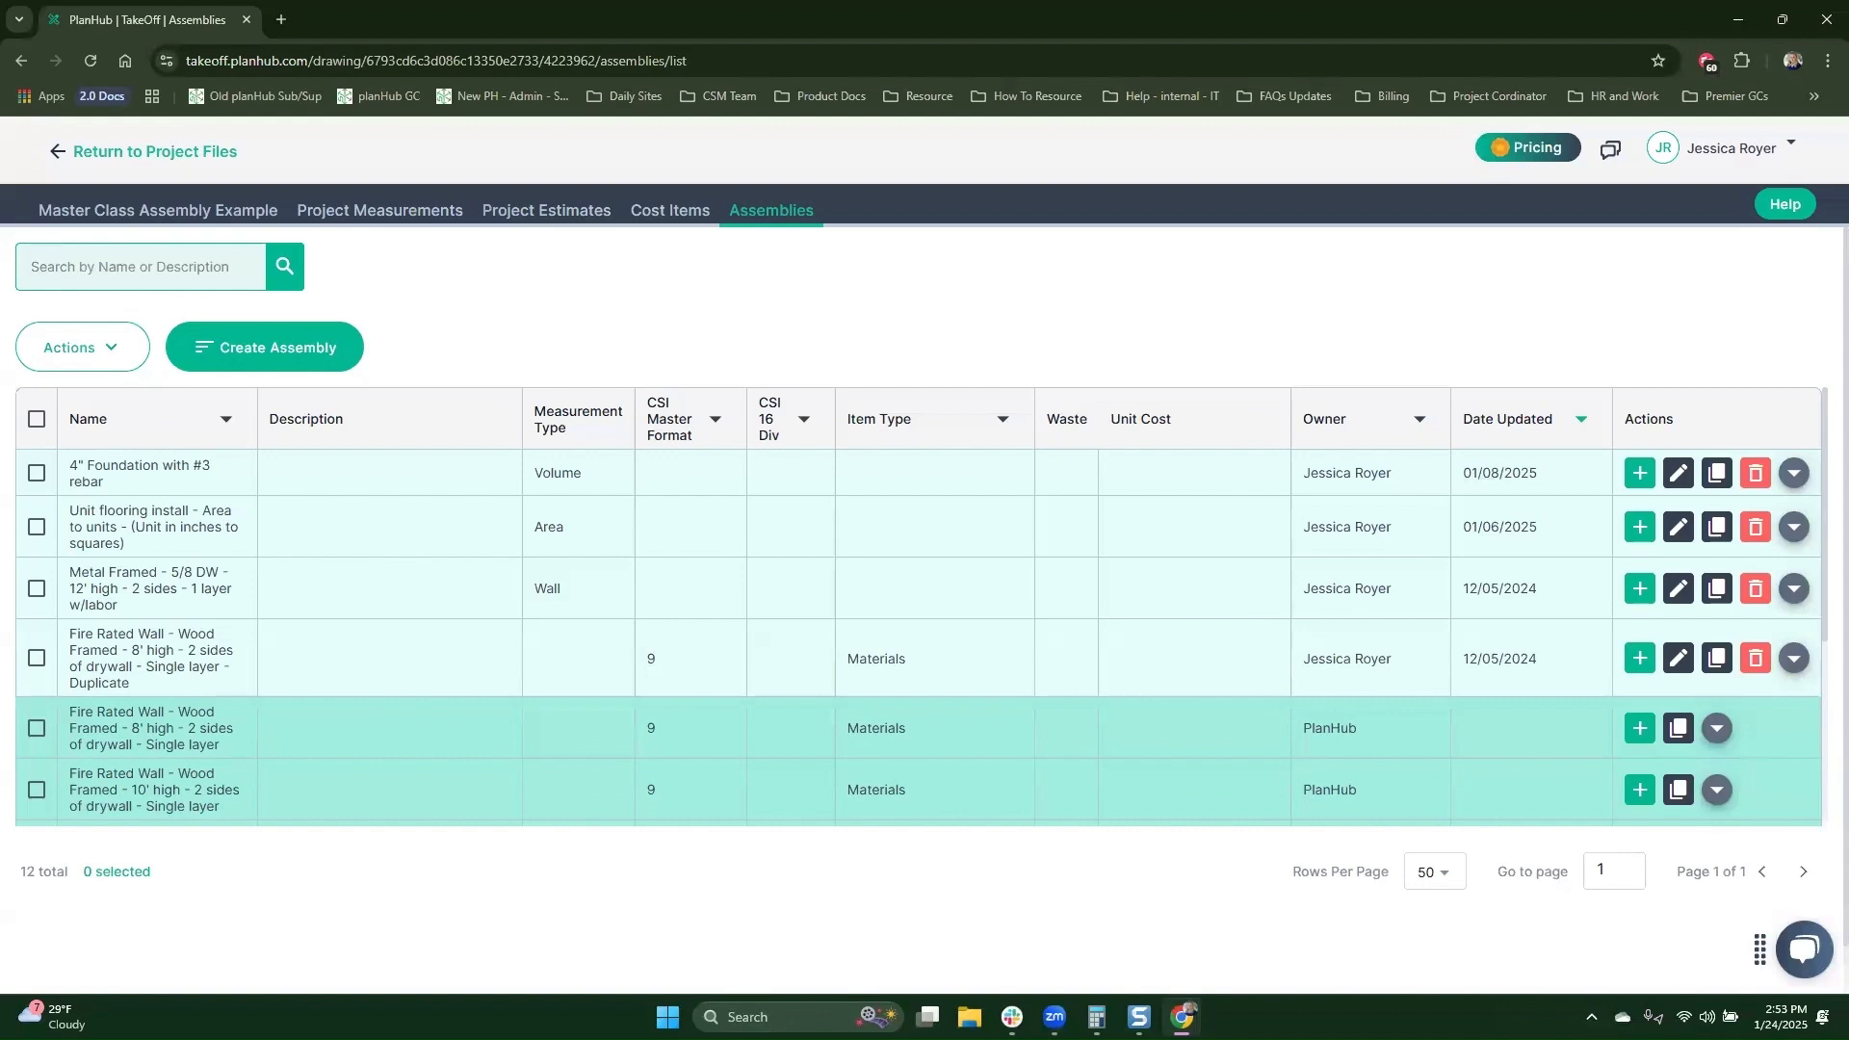
# Step: Expand the PlanHub assembly for the 8' high wood-framed fire rated wall to view its cost items
pyautogui.scroll(-3, 1574, 651)
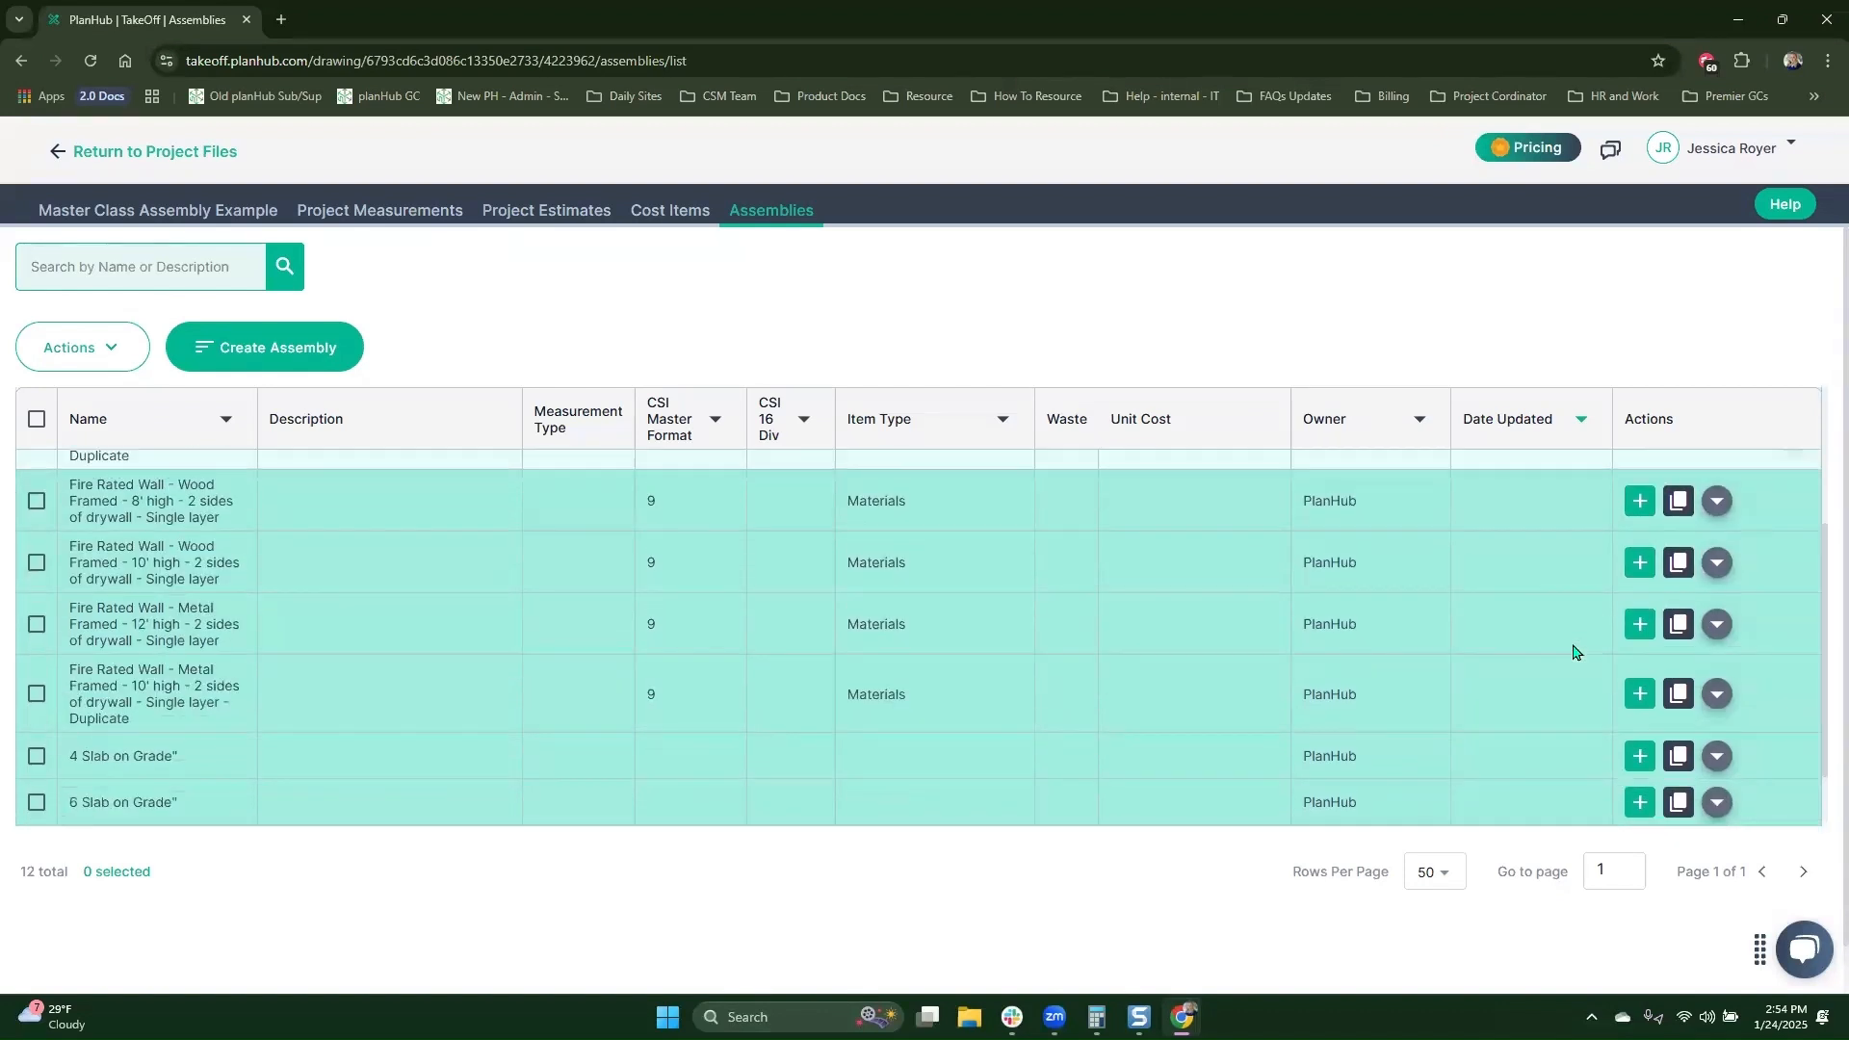
pyautogui.click(1717, 507)
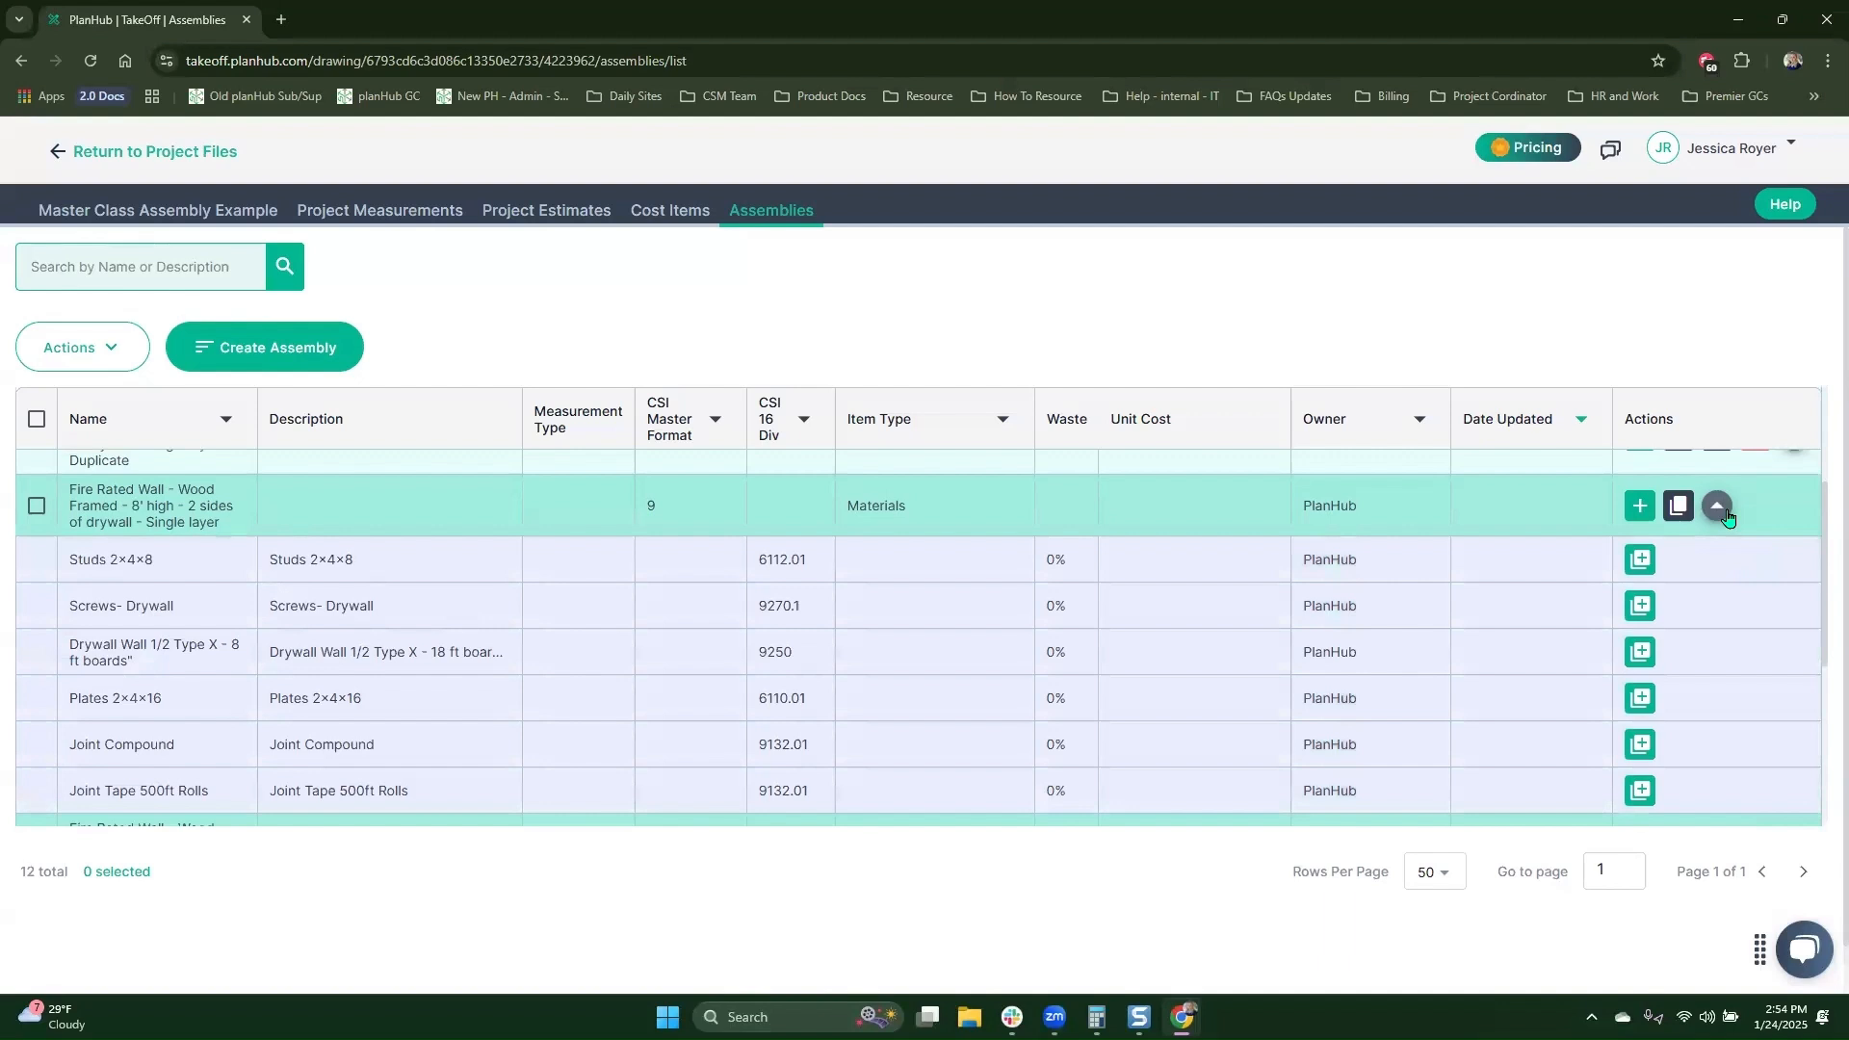
# Step: Search the assemblies for "floor", select the Unit flooring install assembly and view the available bulk actions
pyautogui.click(136, 275)
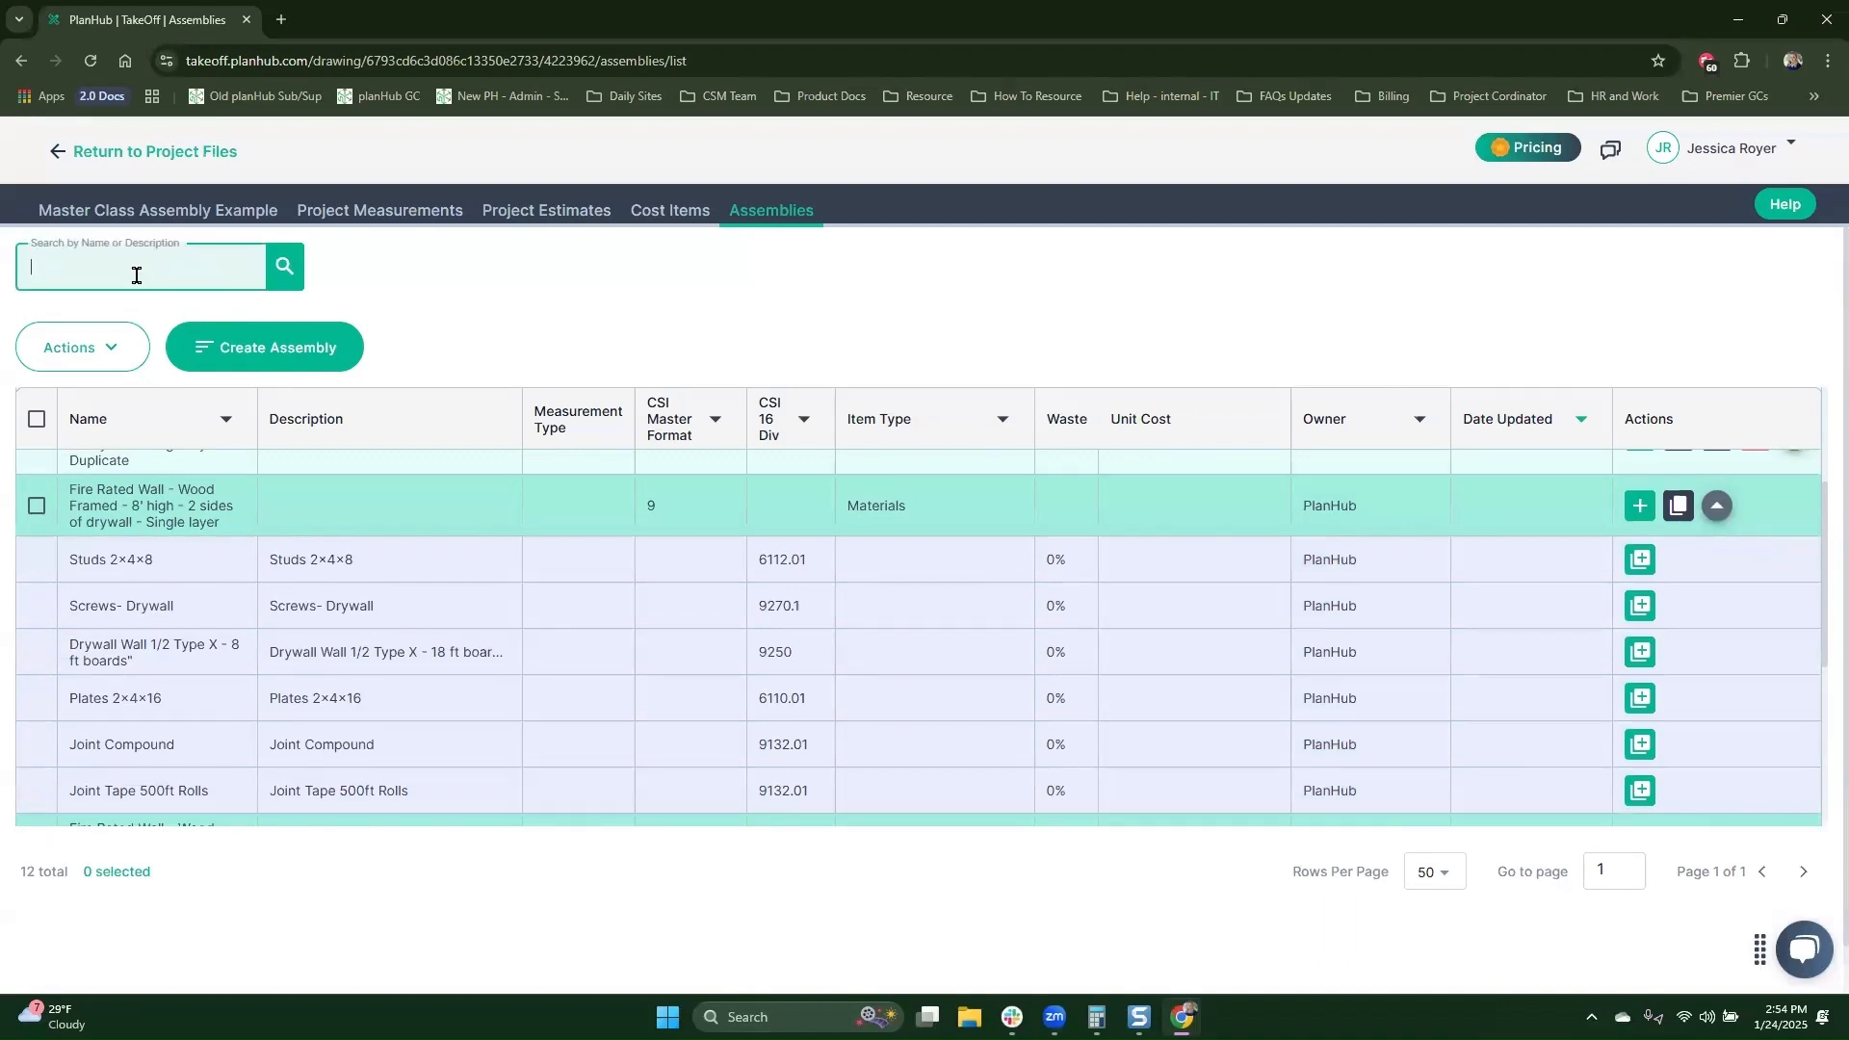
pyautogui.write('floor')
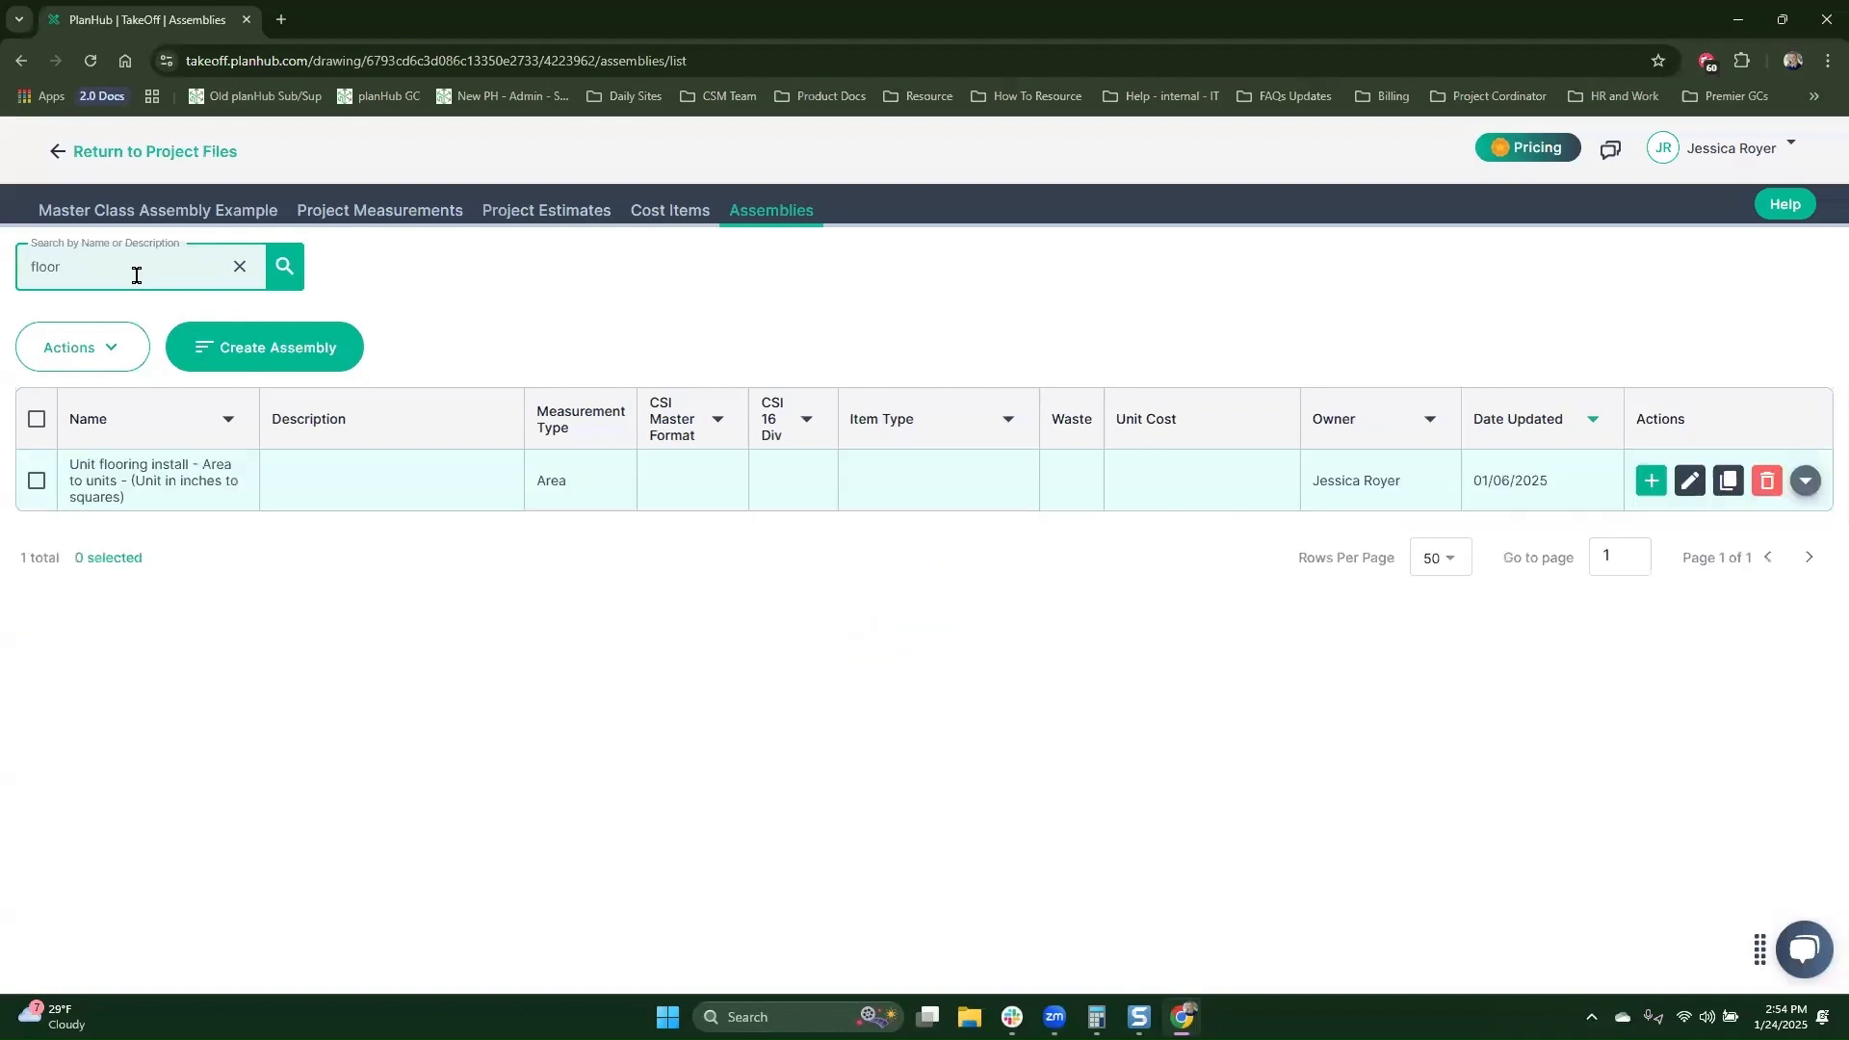
pyautogui.click(35, 481)
pyautogui.click(108, 348)
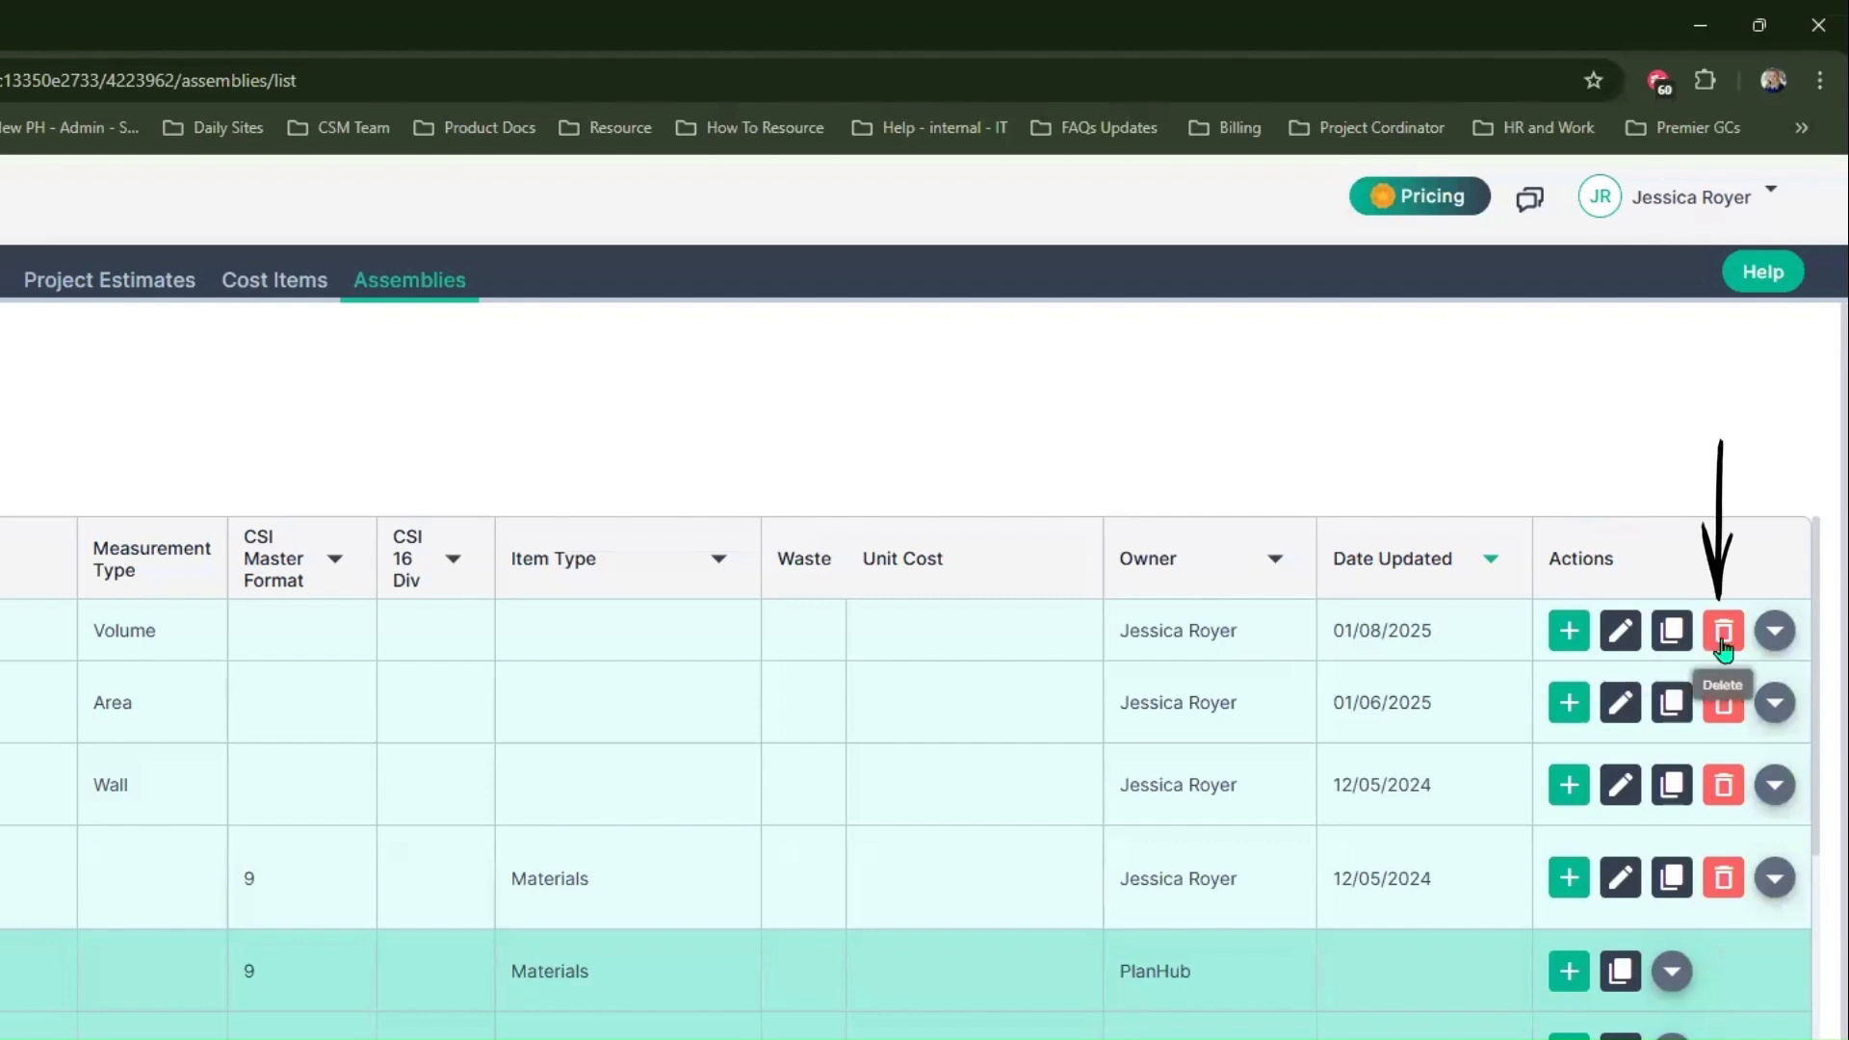
# Step: Expand the 4" Foundation with #3 rebar assembly to view its cost items
pyautogui.click(1772, 637)
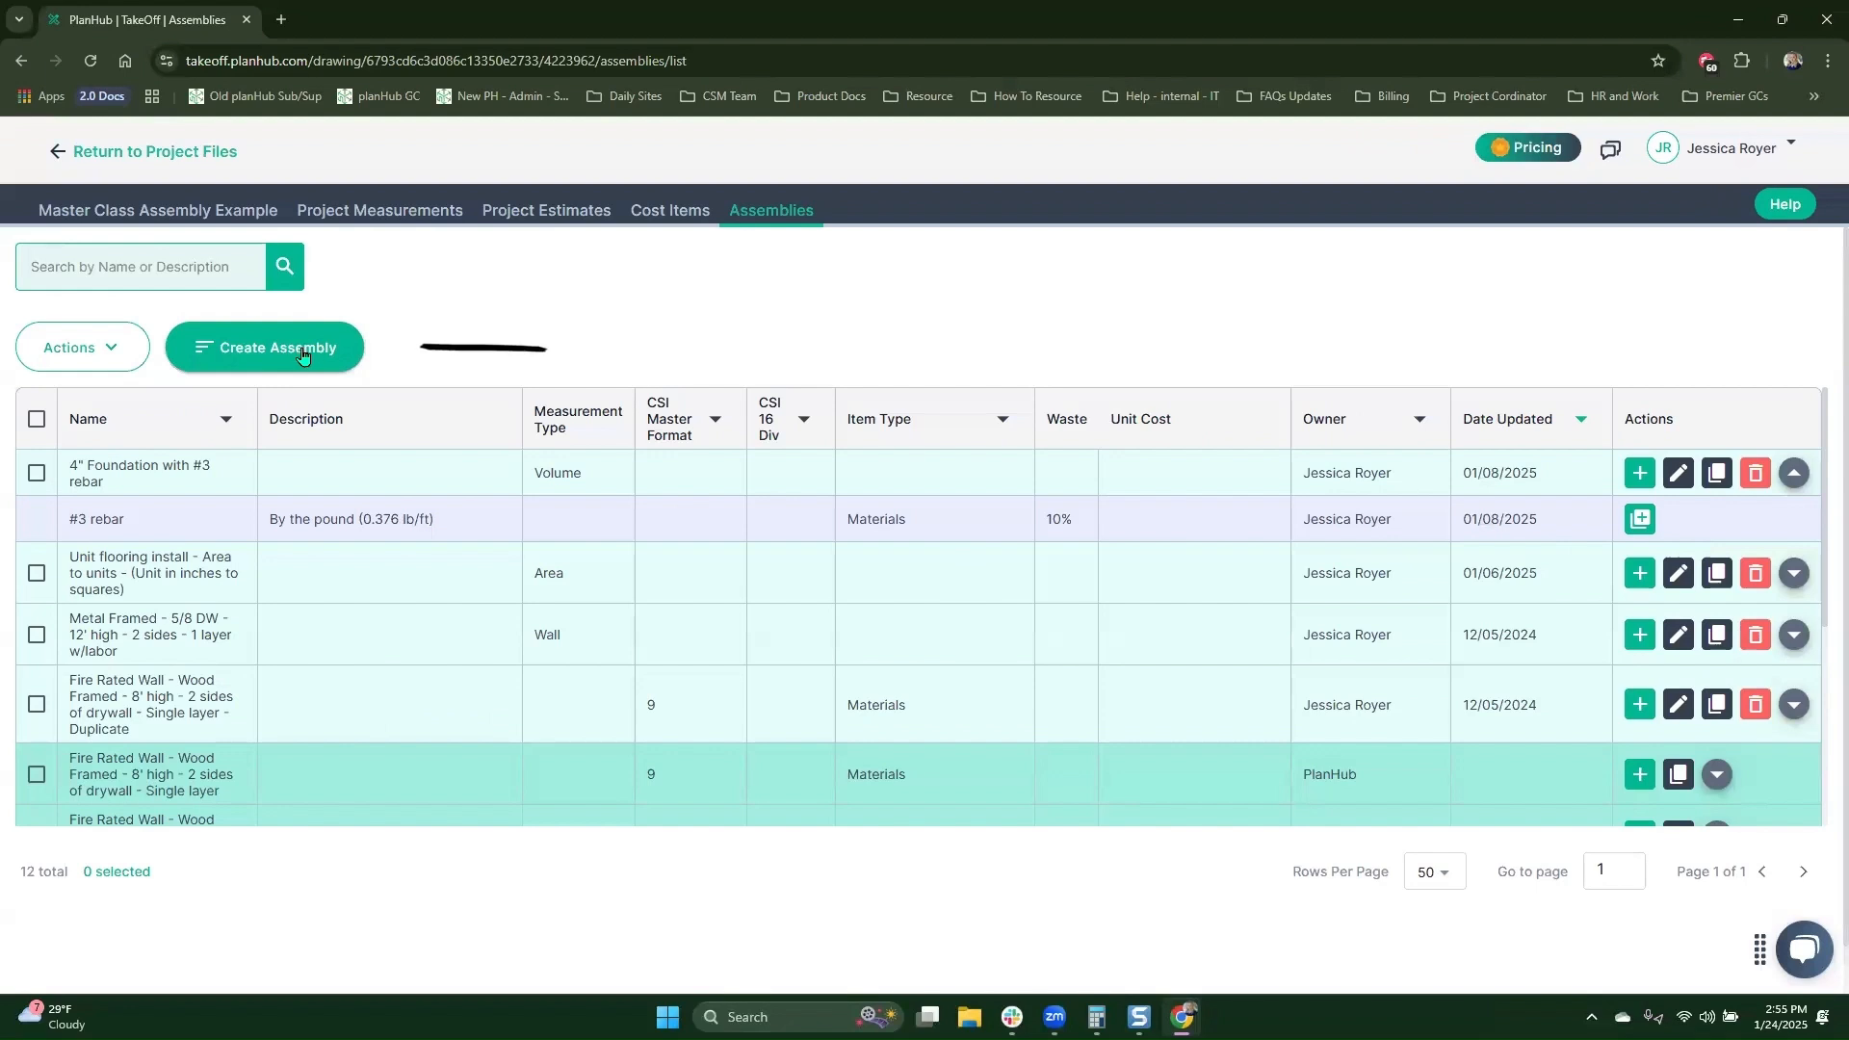
# Step: Start a new assembly named "LVP + Adhesive+ labor" with measurement type Area and include it in the takeoff library
pyautogui.click(304, 354)
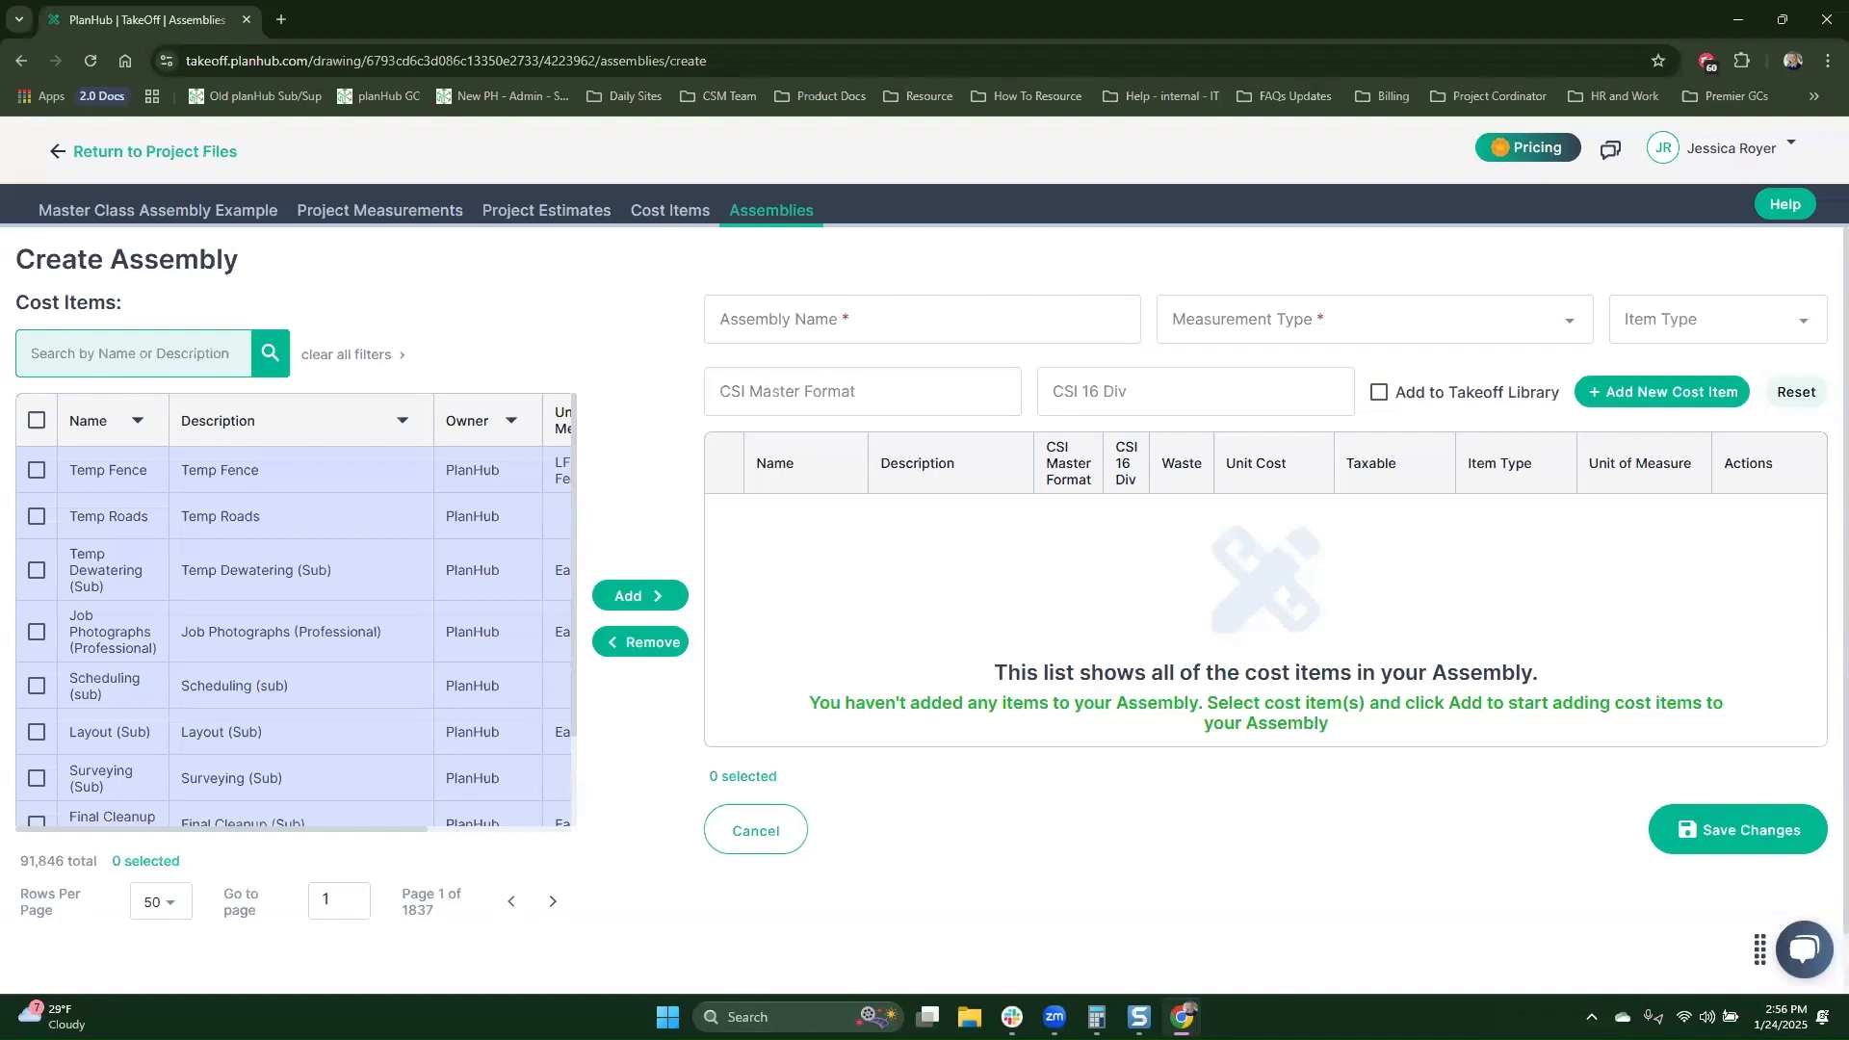
pyautogui.click(1073, 322)
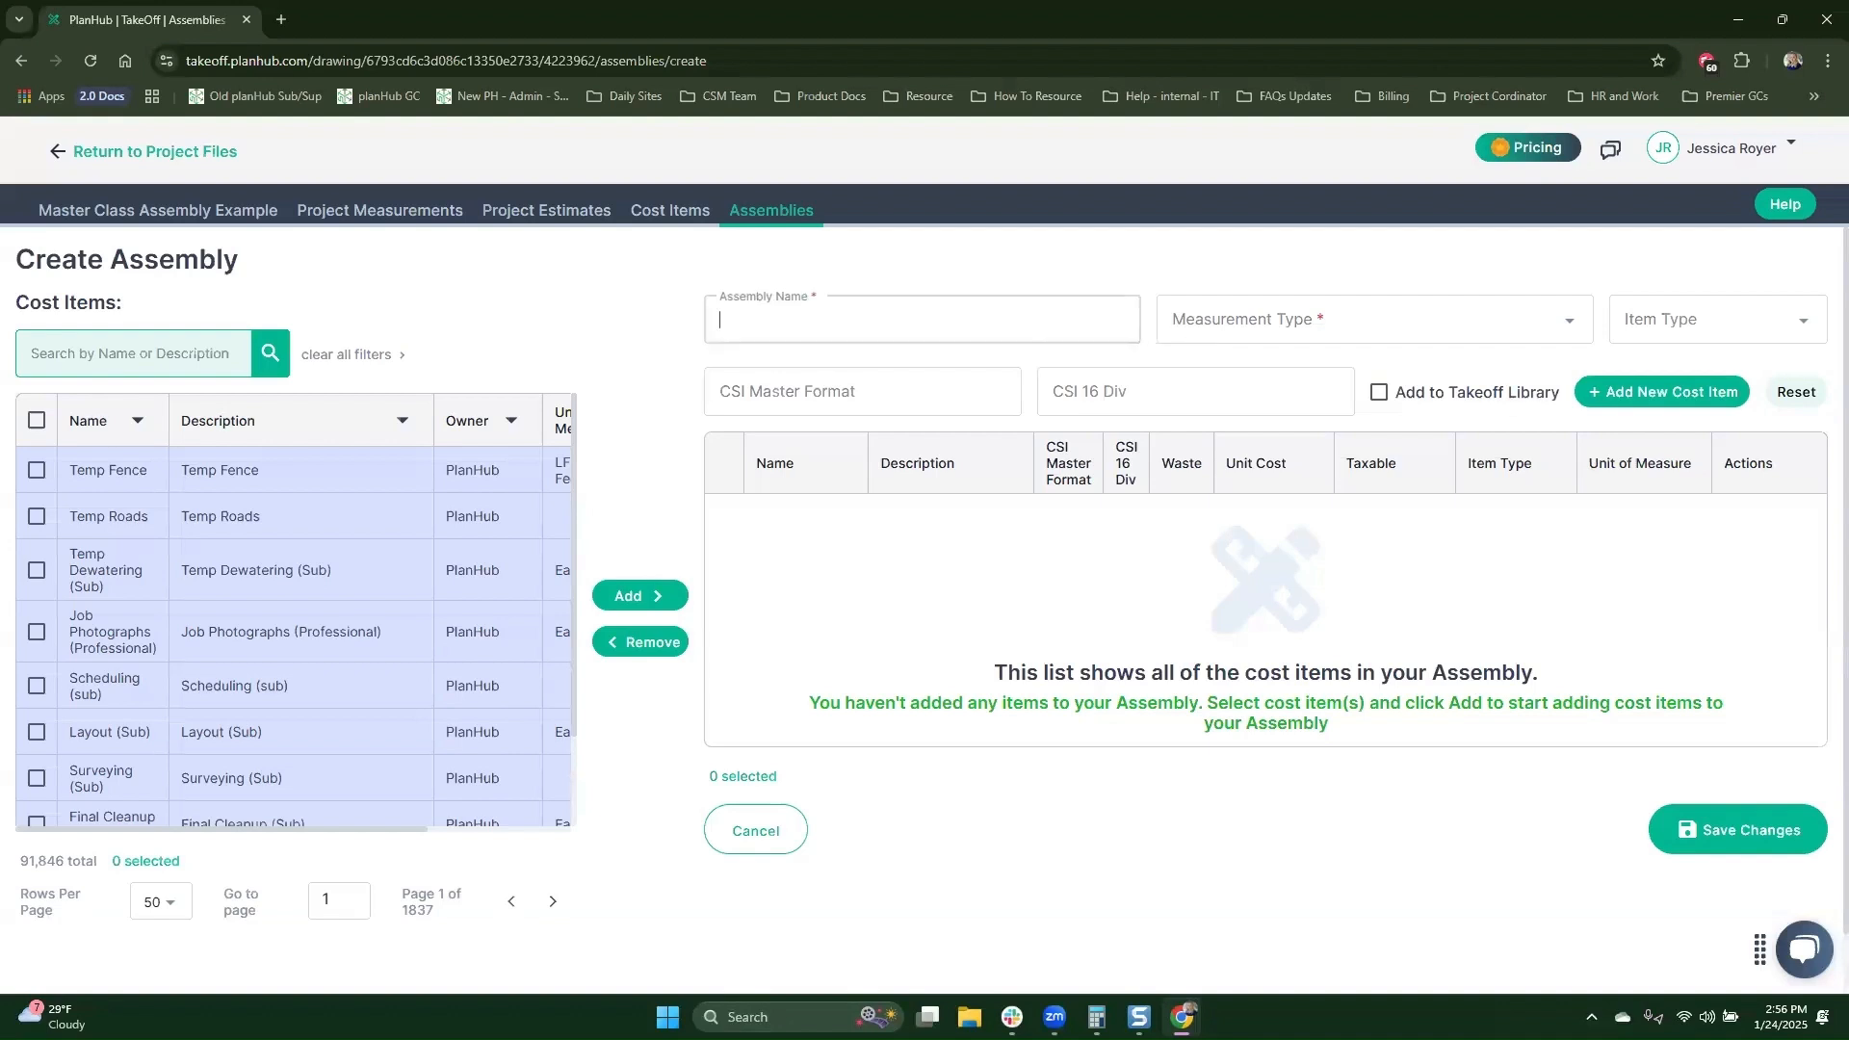
pyautogui.write('LVP + Adhesive+ labor')
pyautogui.click(1458, 328)
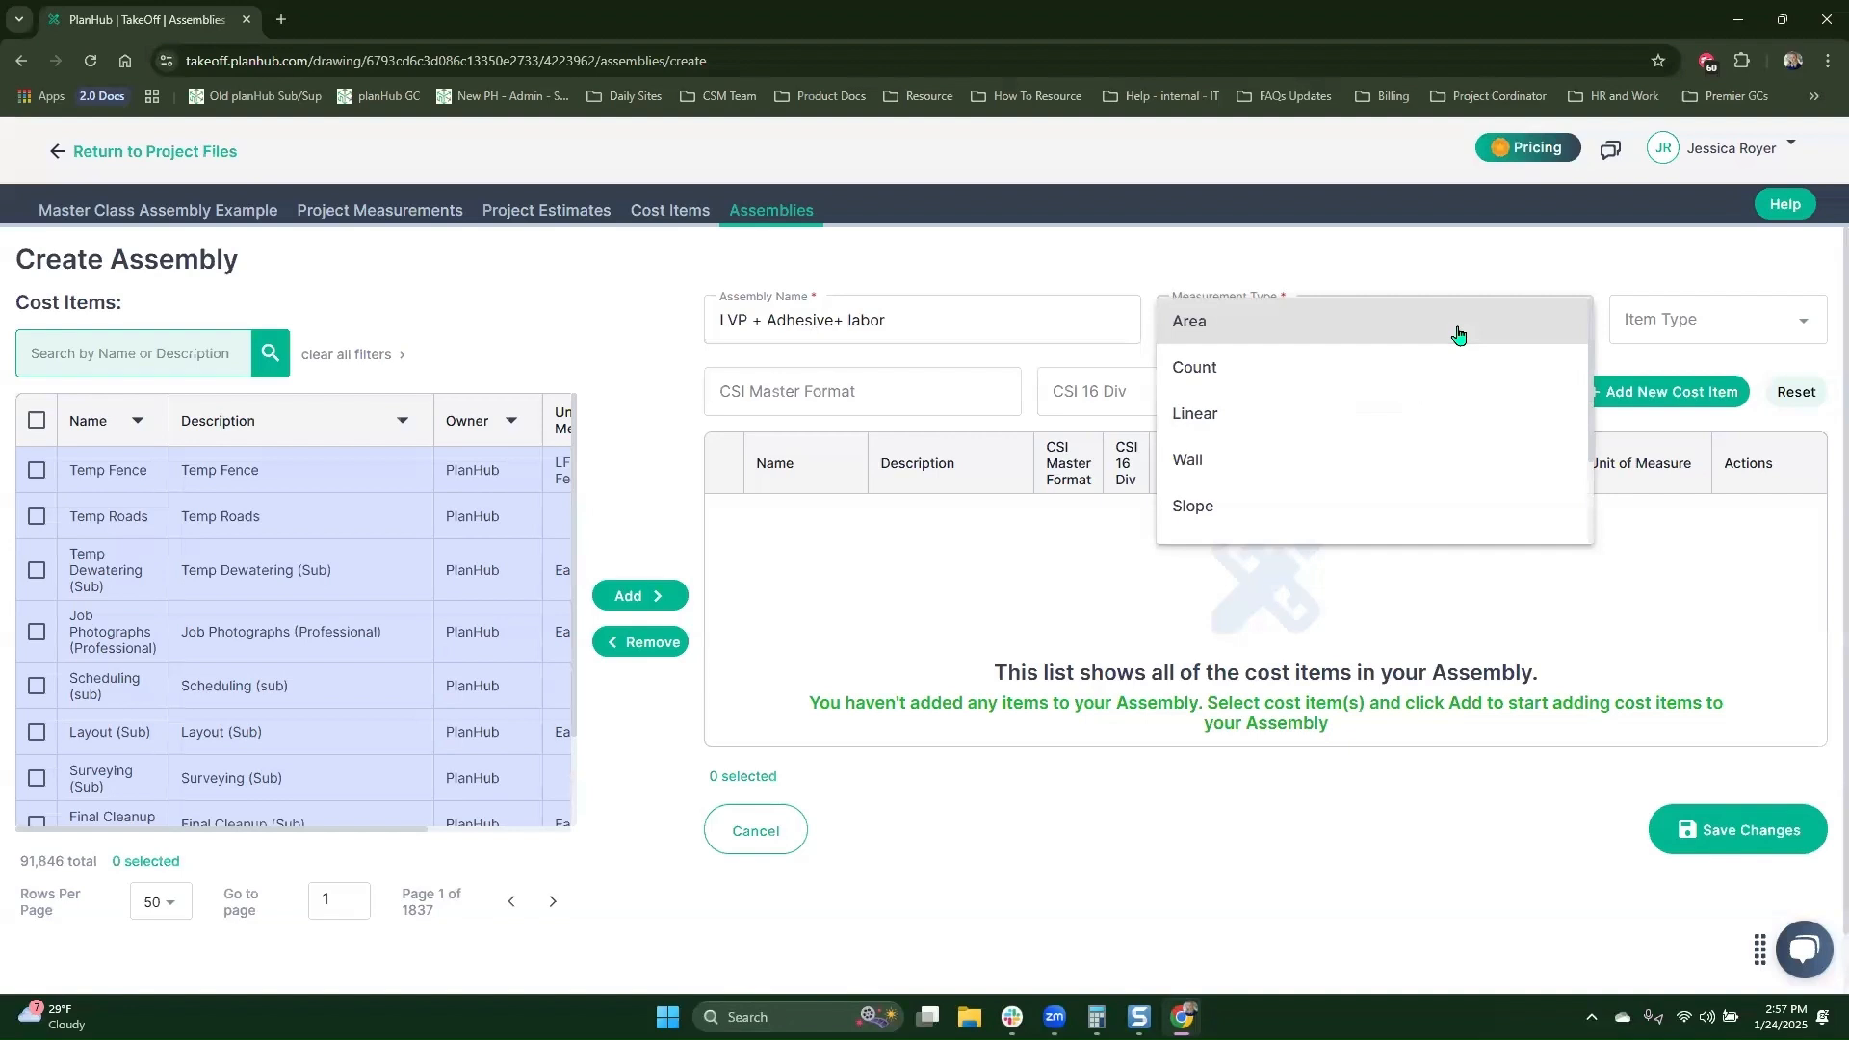
pyautogui.click(1459, 333)
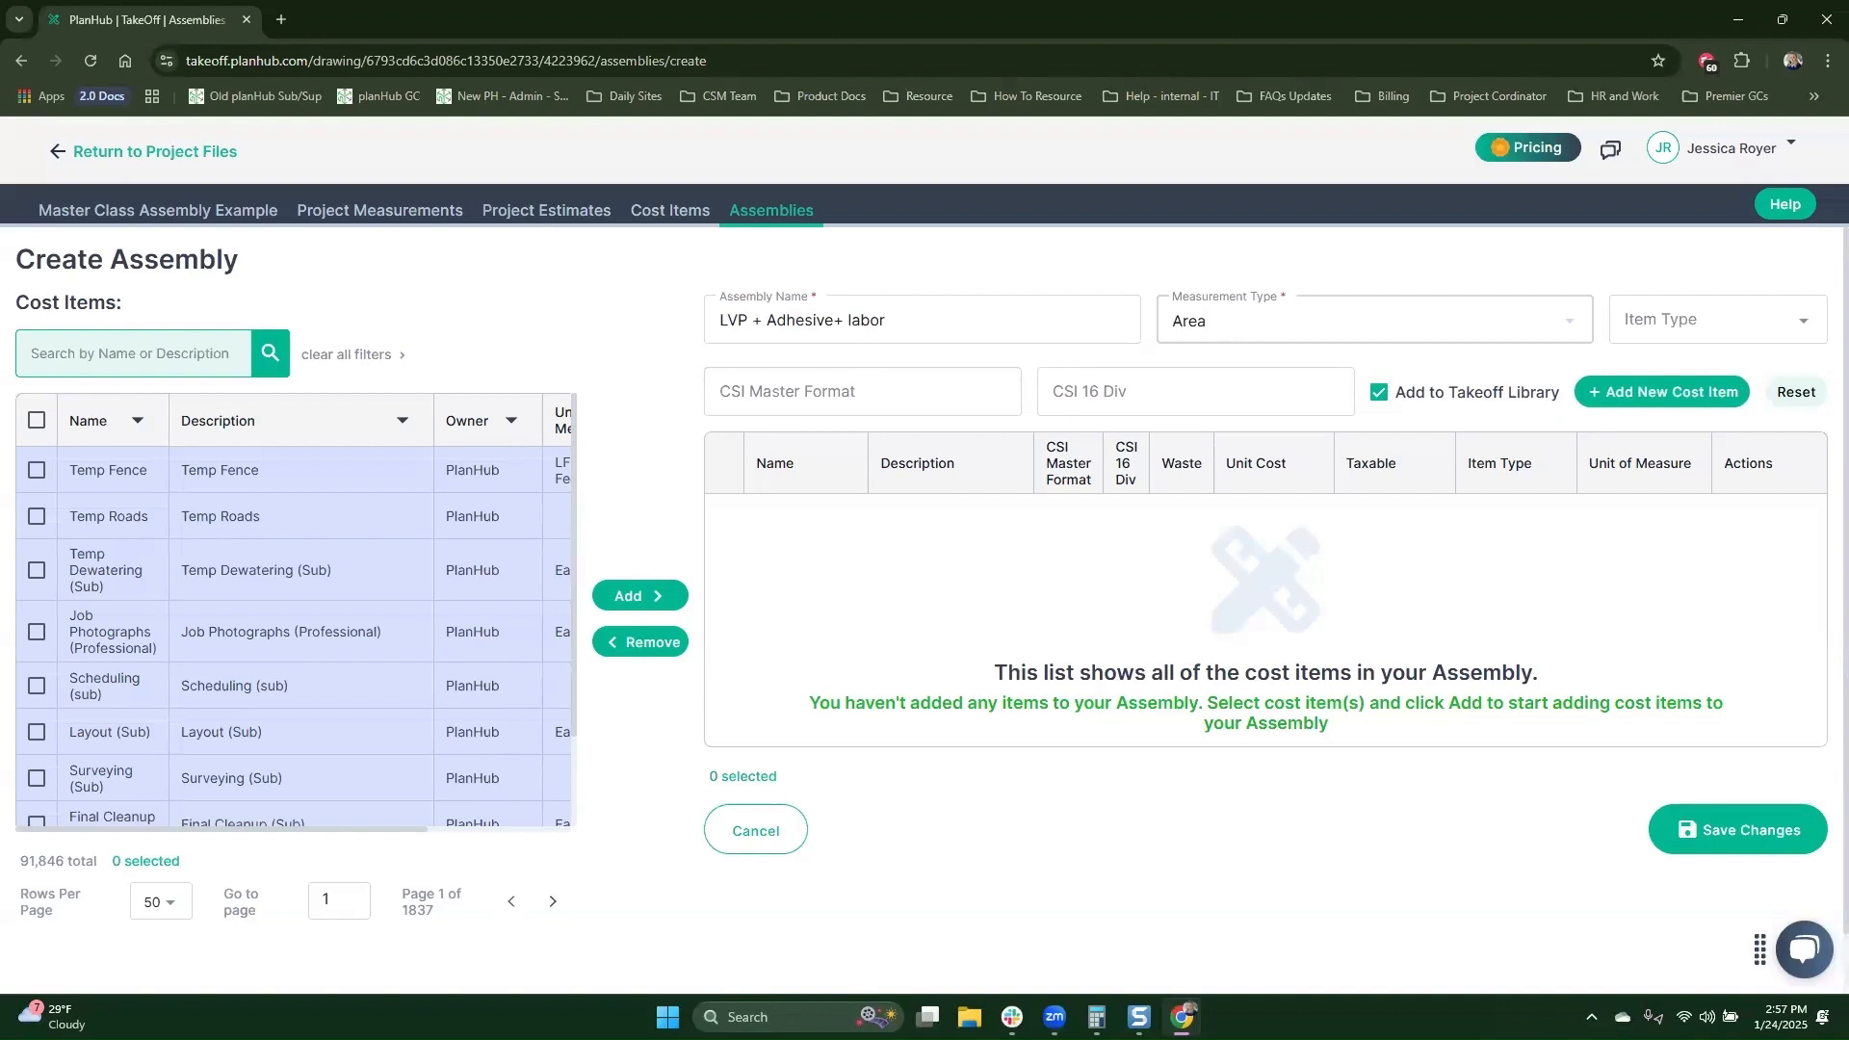
# Step: Search the cost items for "LVP" and add the LVP flooring, flooring labor and adhesive items to the assembly
pyautogui.click(178, 350)
pyautogui.write('LVP')
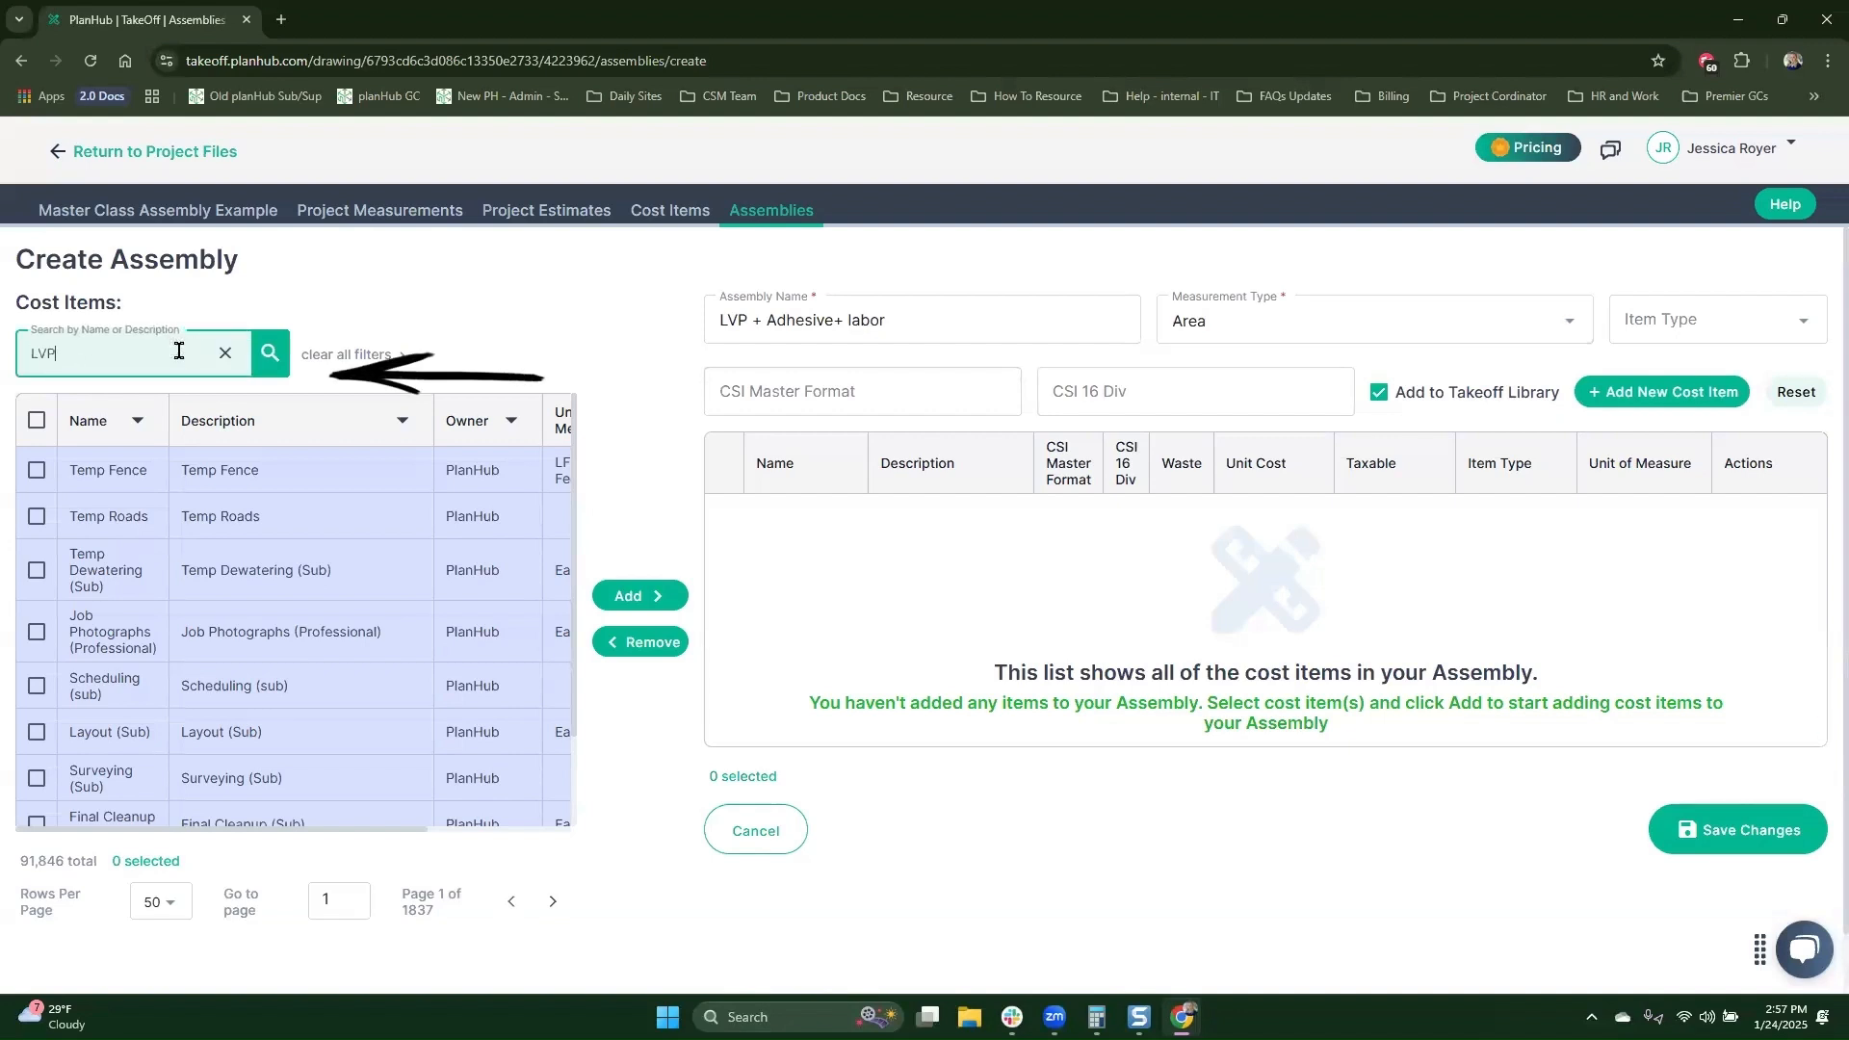
pyautogui.press('Return')
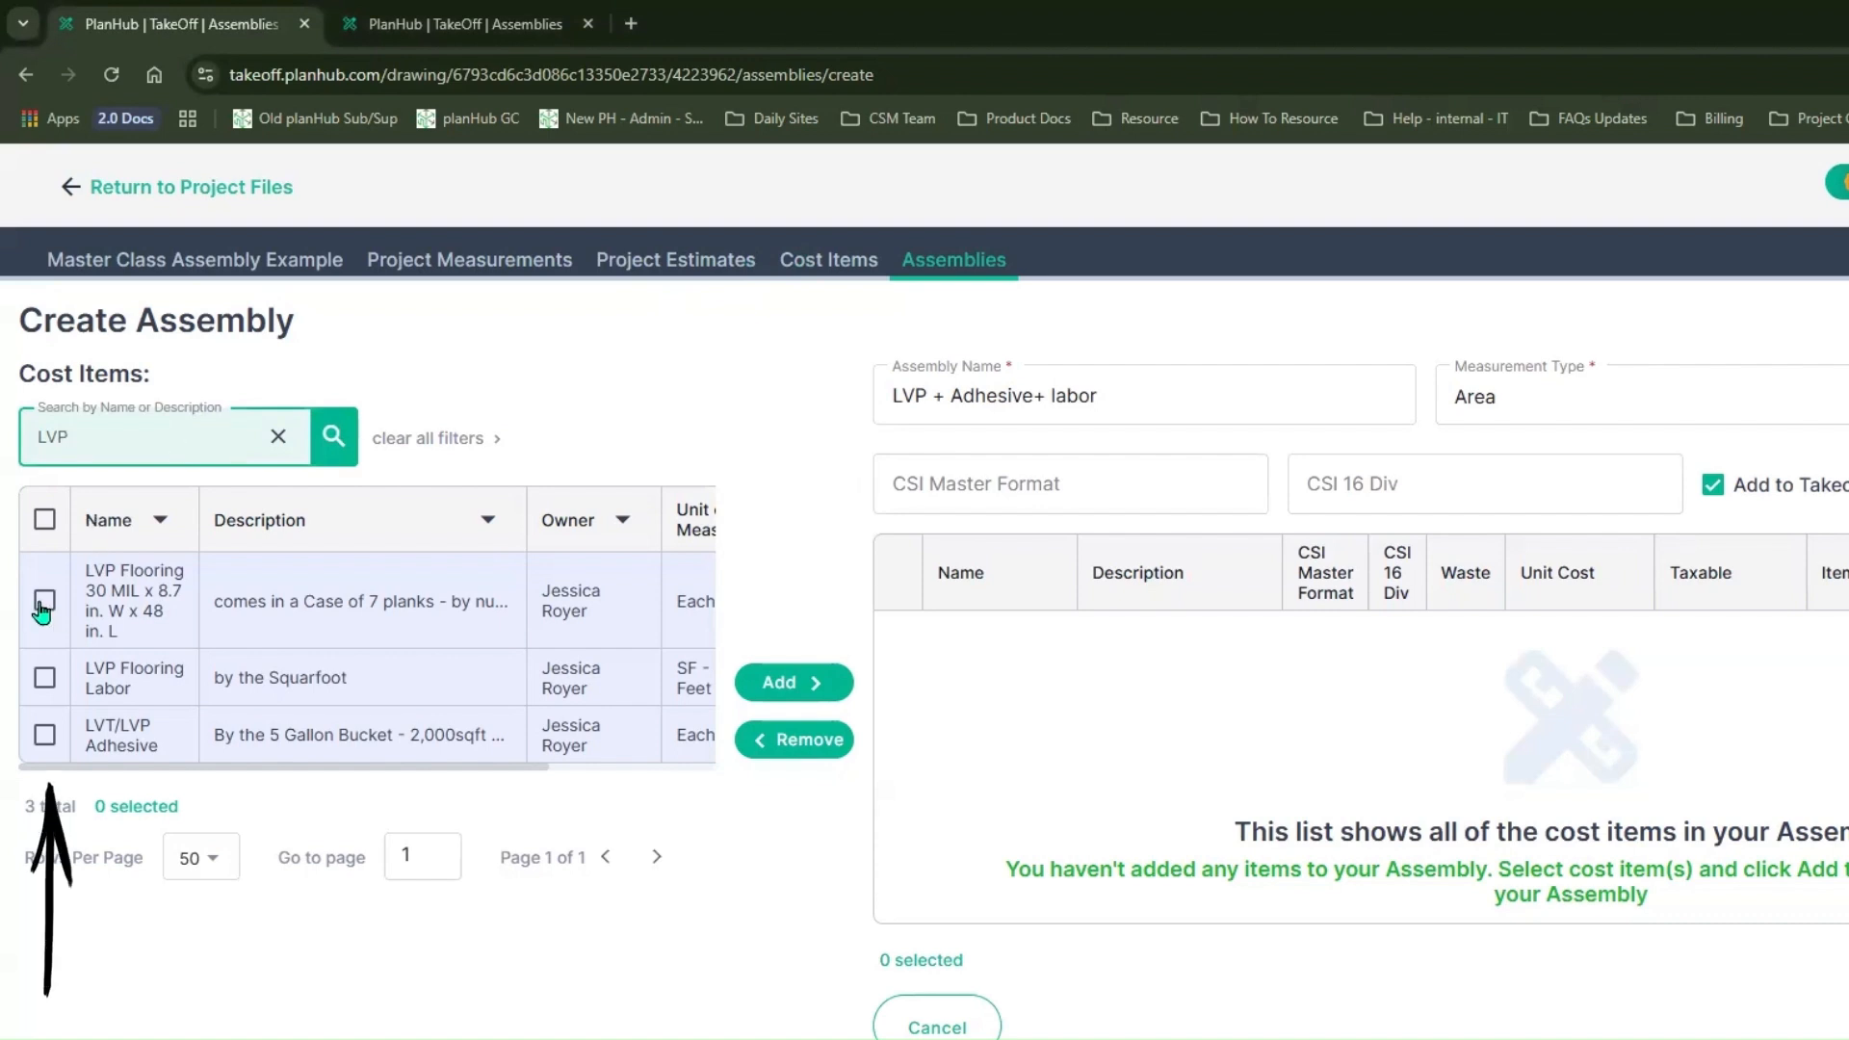
pyautogui.click(43, 521)
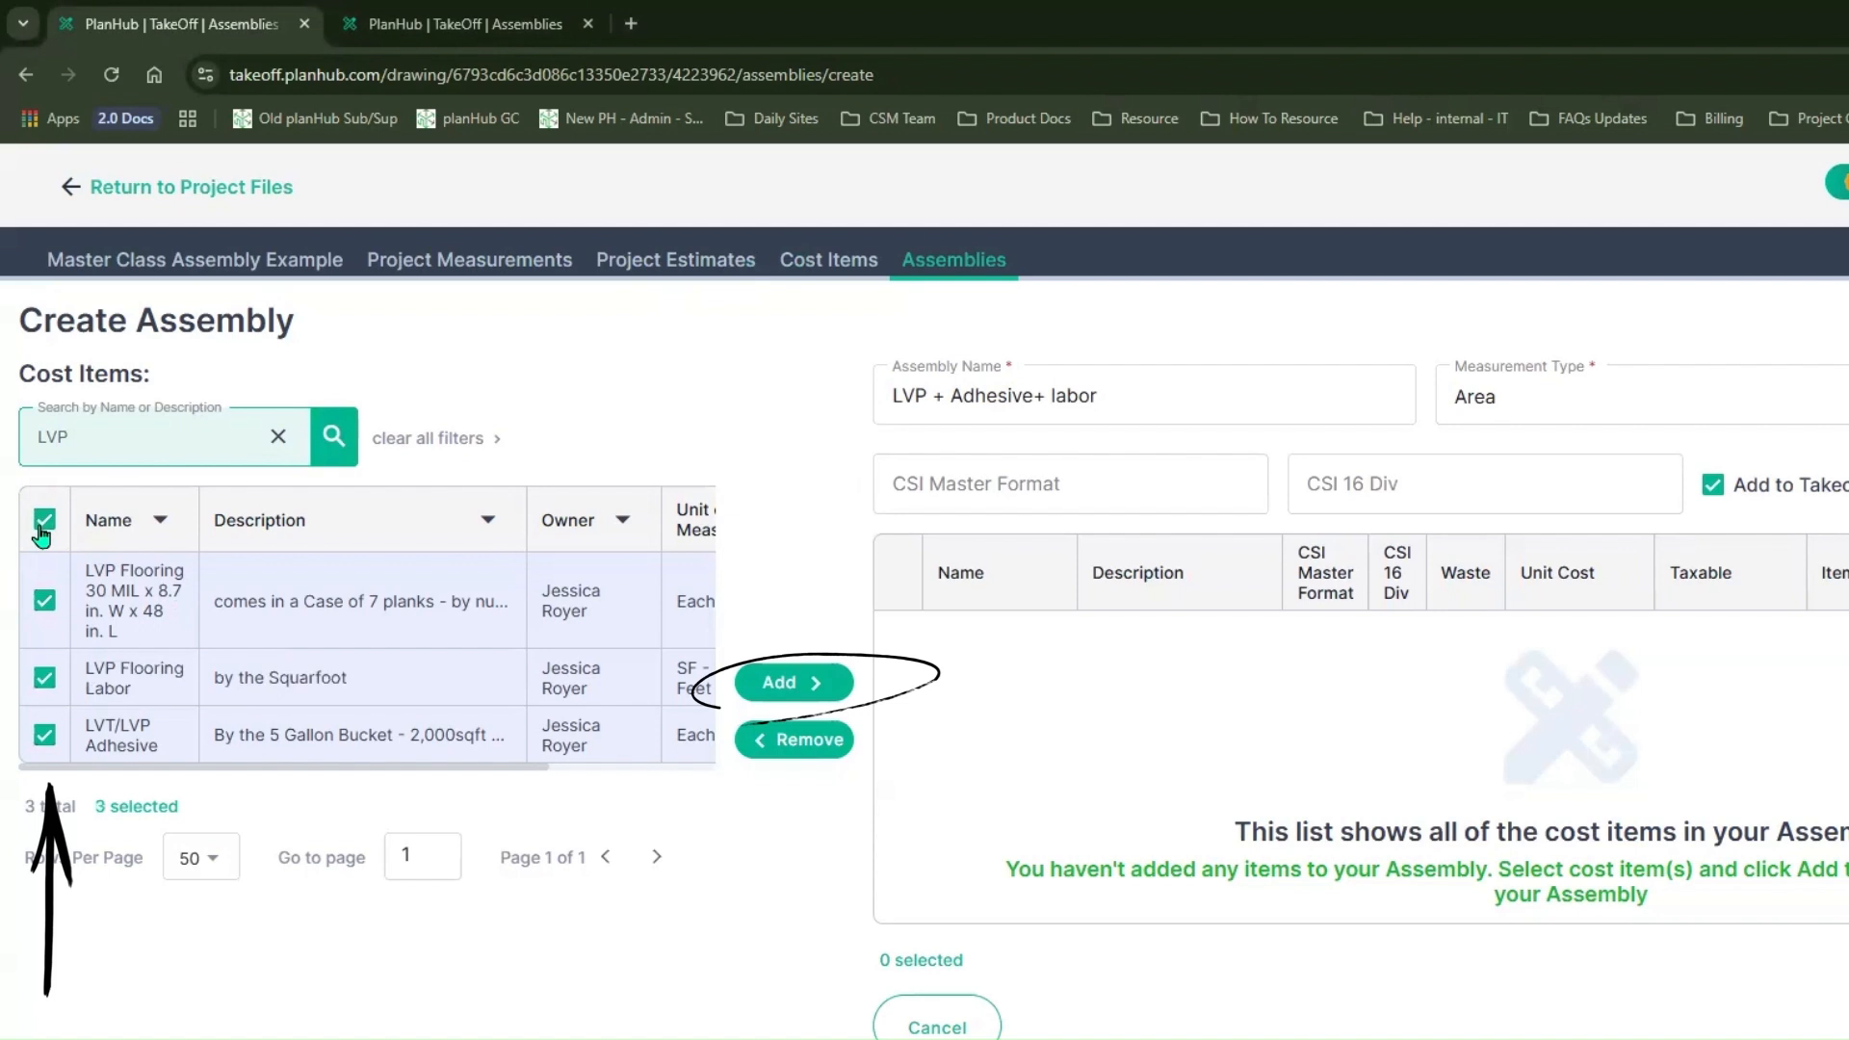
pyautogui.click(792, 690)
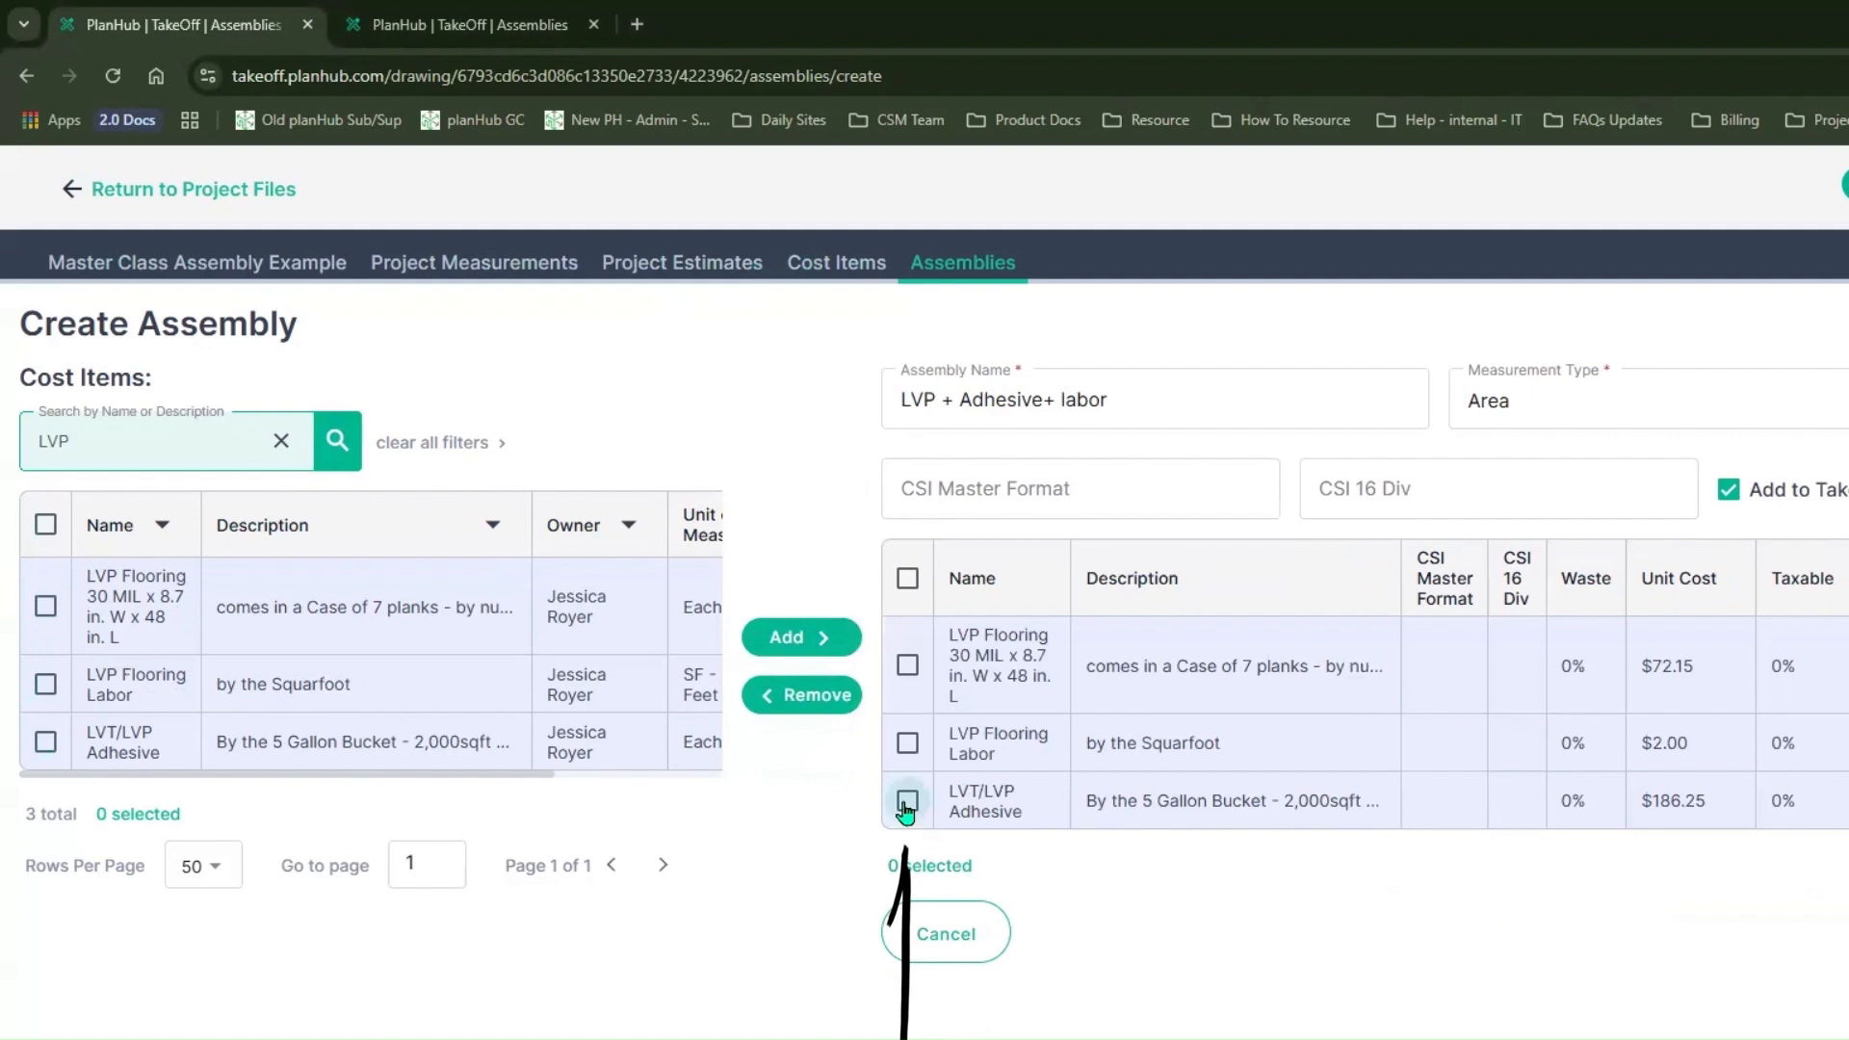
# Step: Remove the LVT/LVP Adhesive cost item from the assembly and add it back
pyautogui.click(907, 806)
pyautogui.click(801, 695)
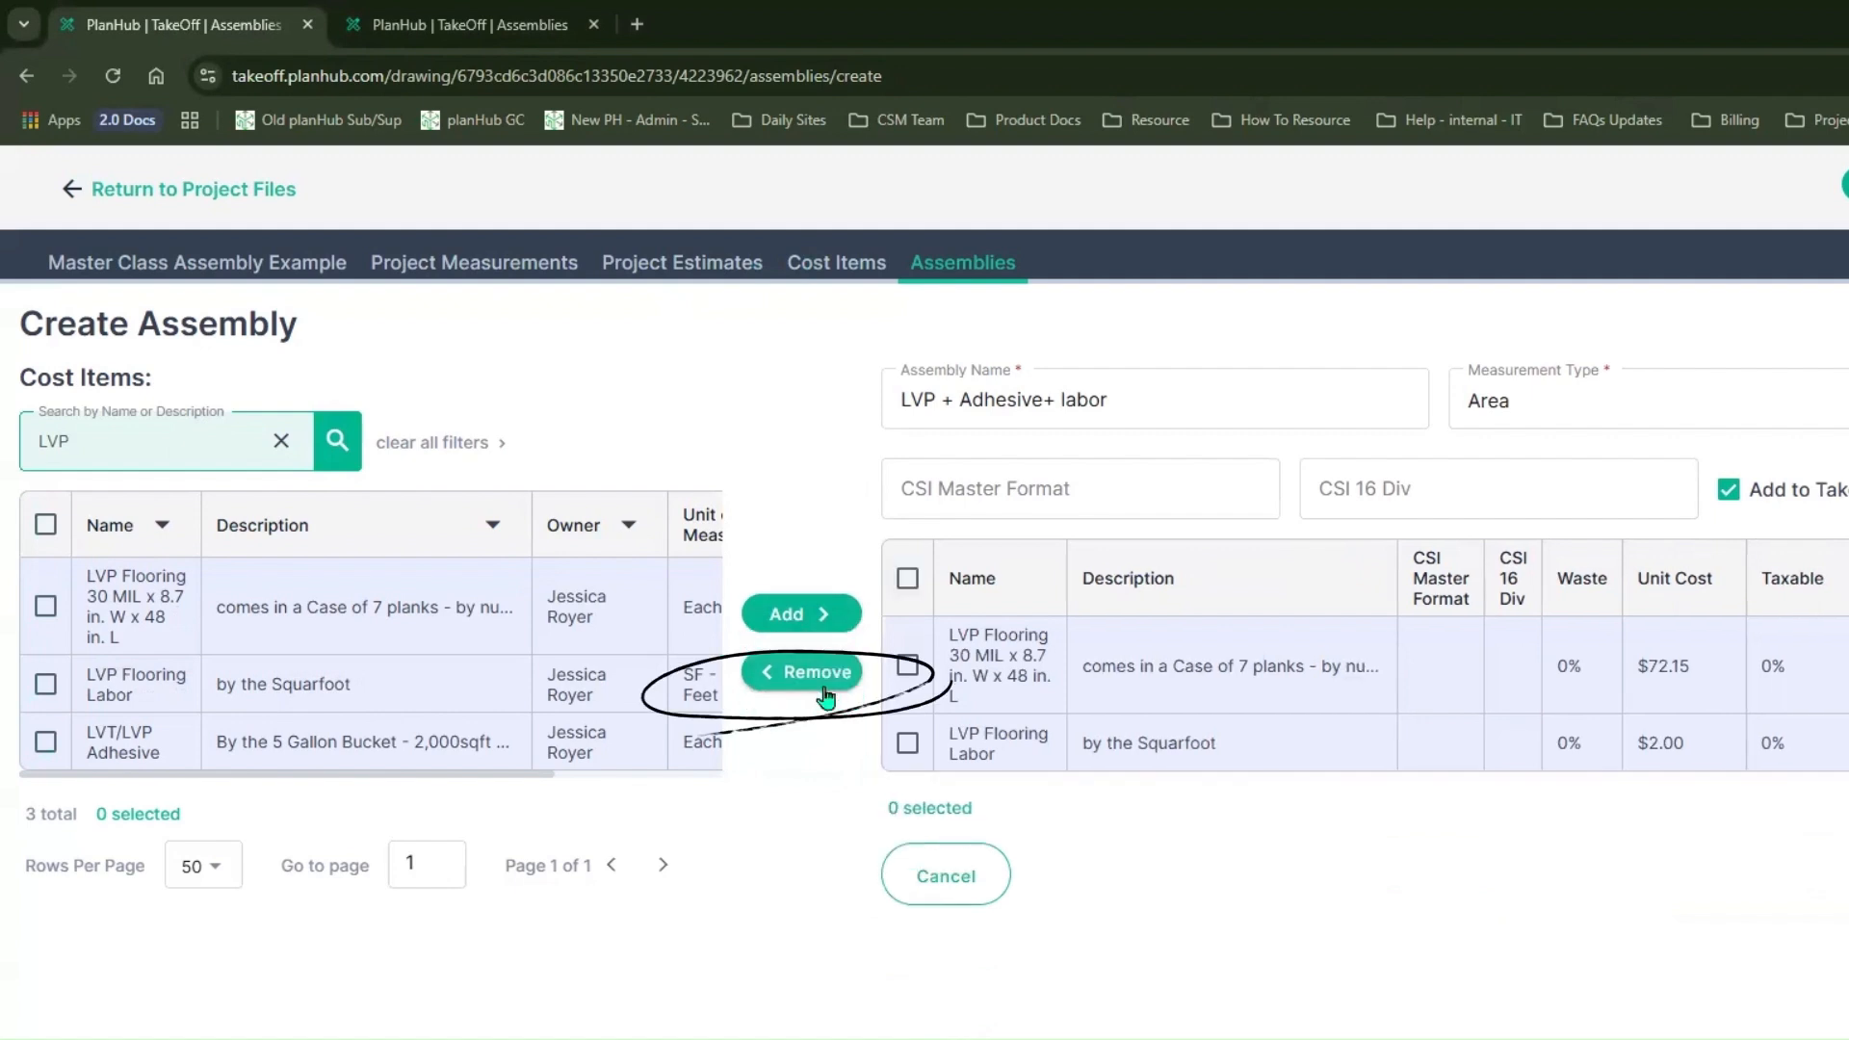
pyautogui.click(46, 742)
pyautogui.click(825, 619)
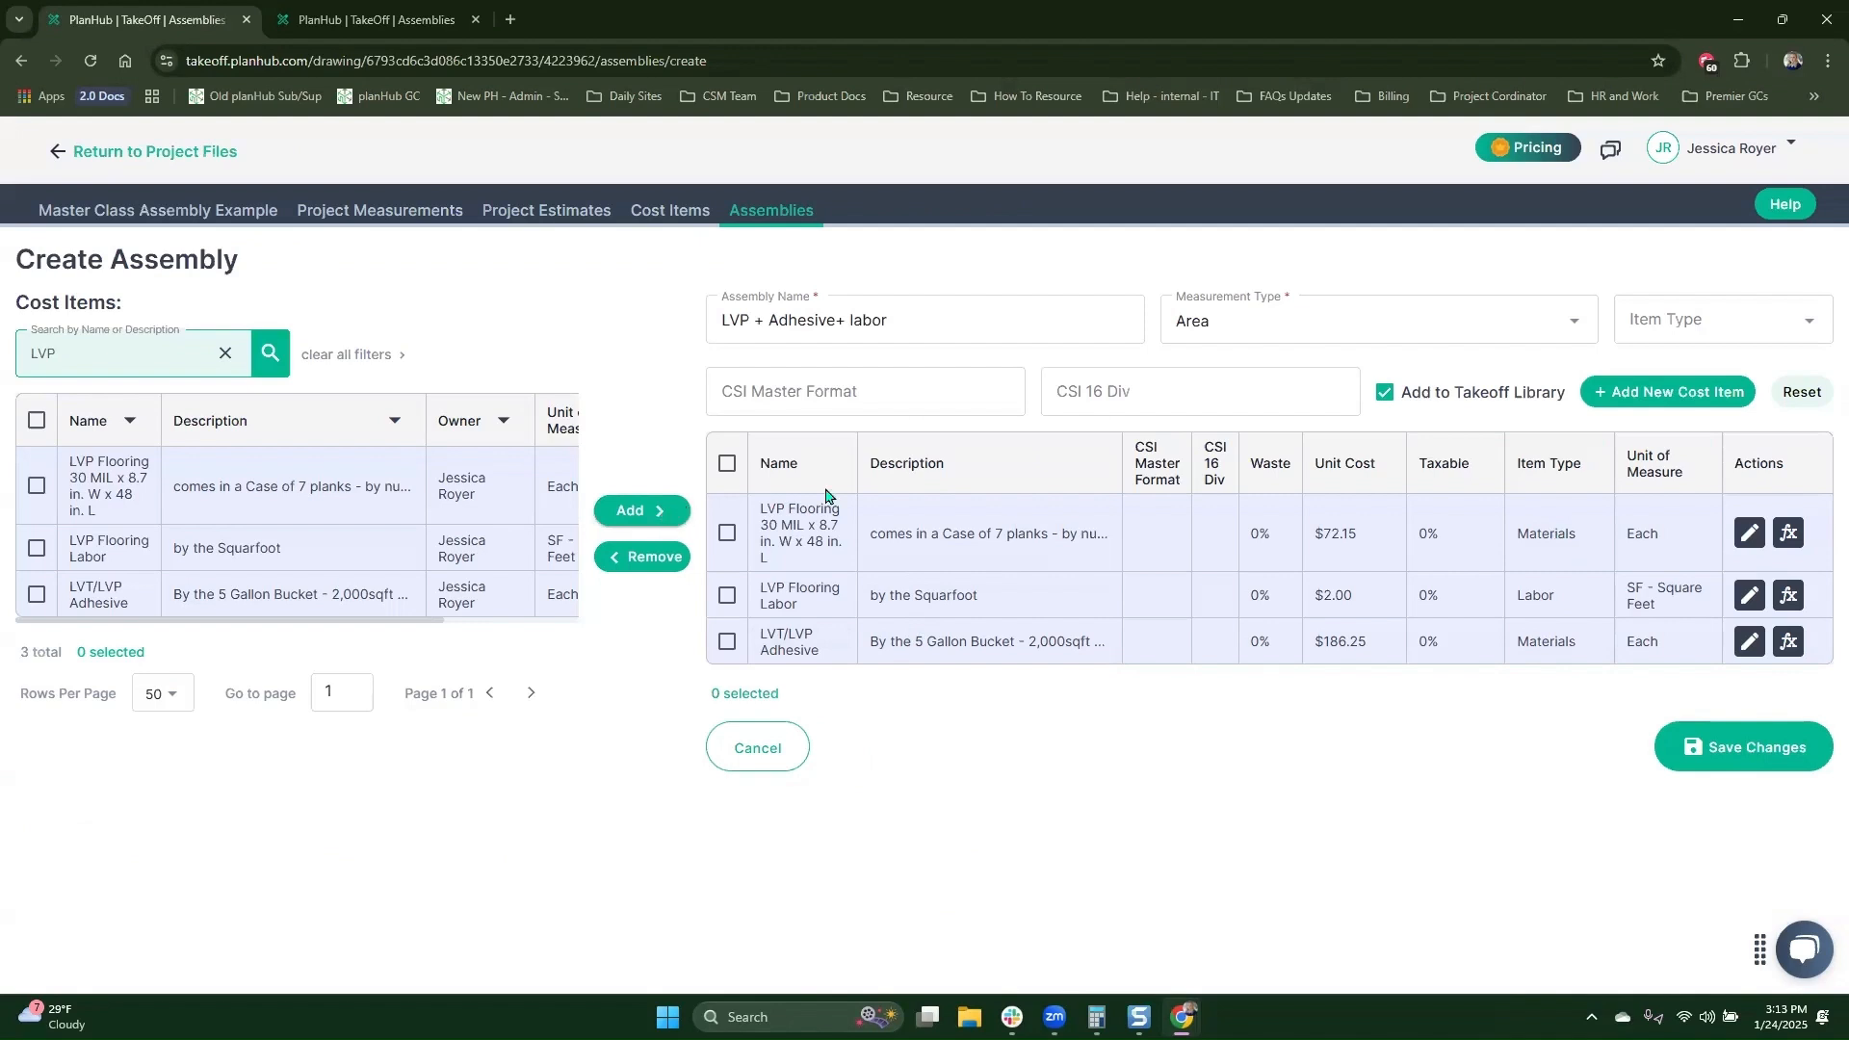
# Step: Add a new cost item named "LVP Transition Strip" to the assembly
pyautogui.click(1638, 394)
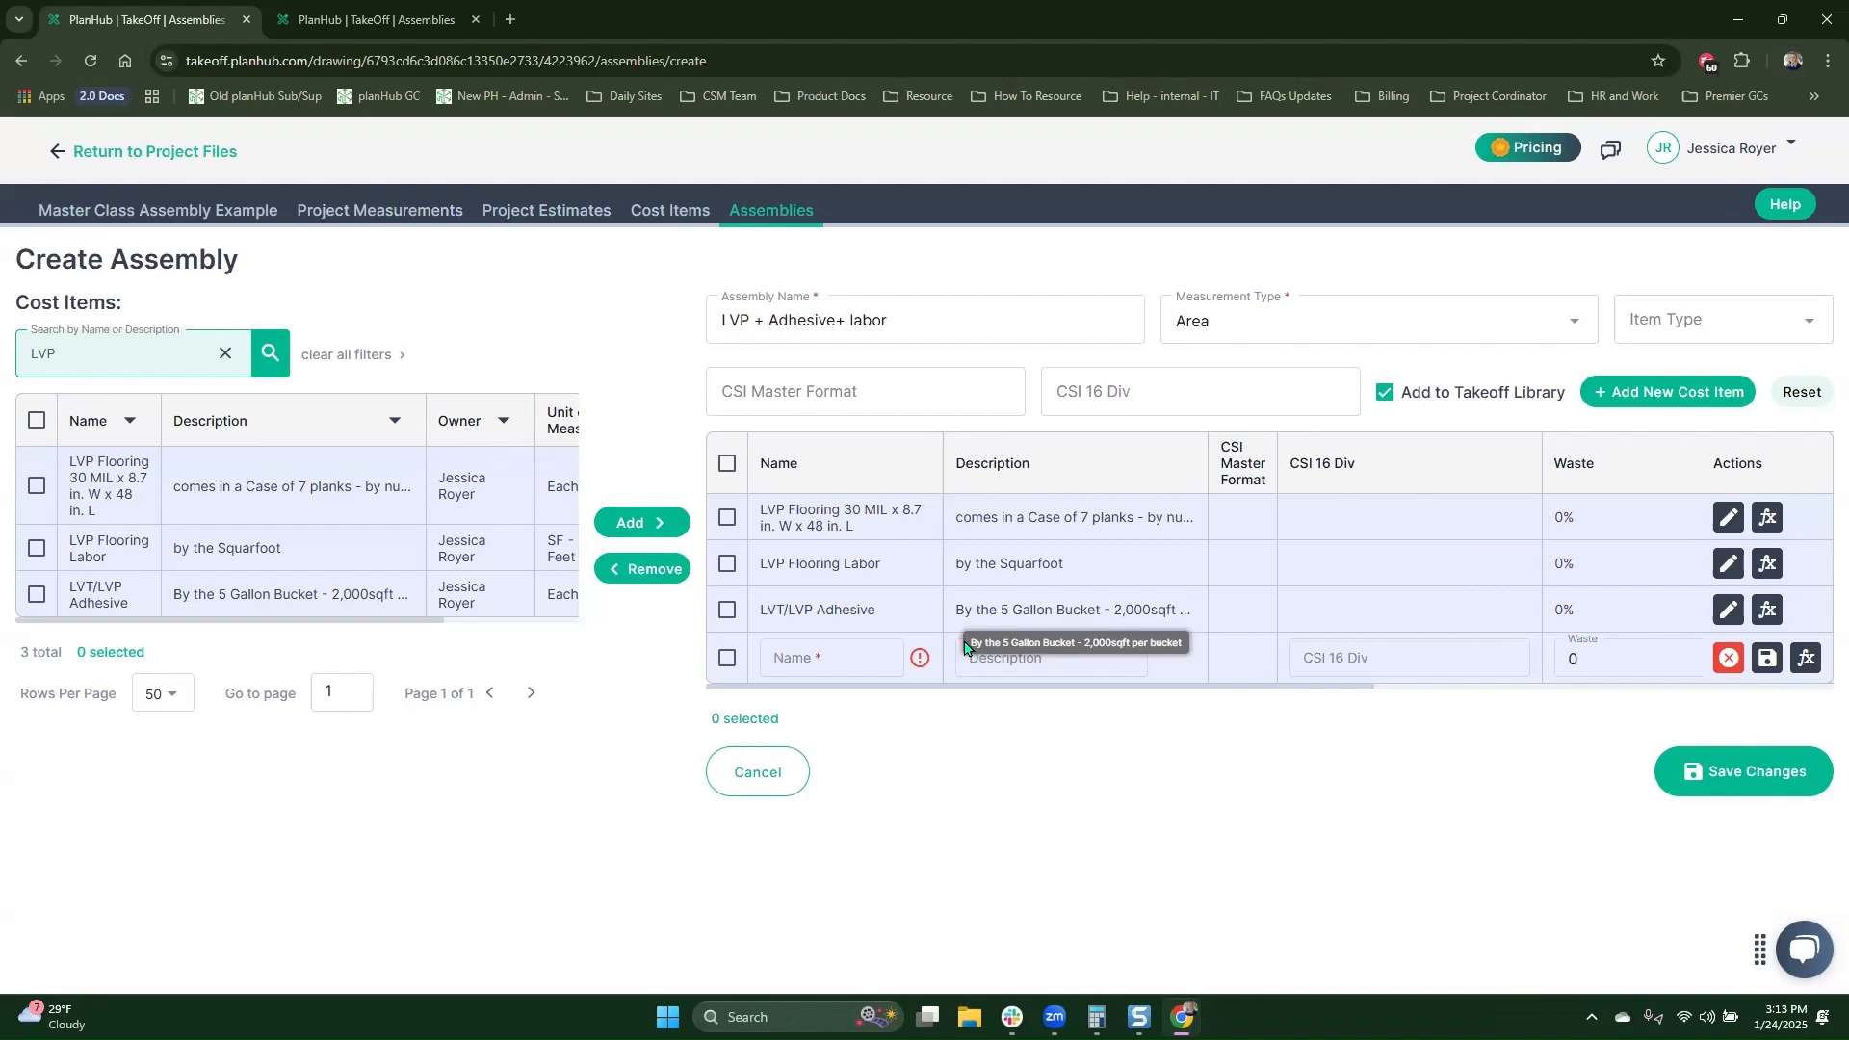
pyautogui.click(844, 655)
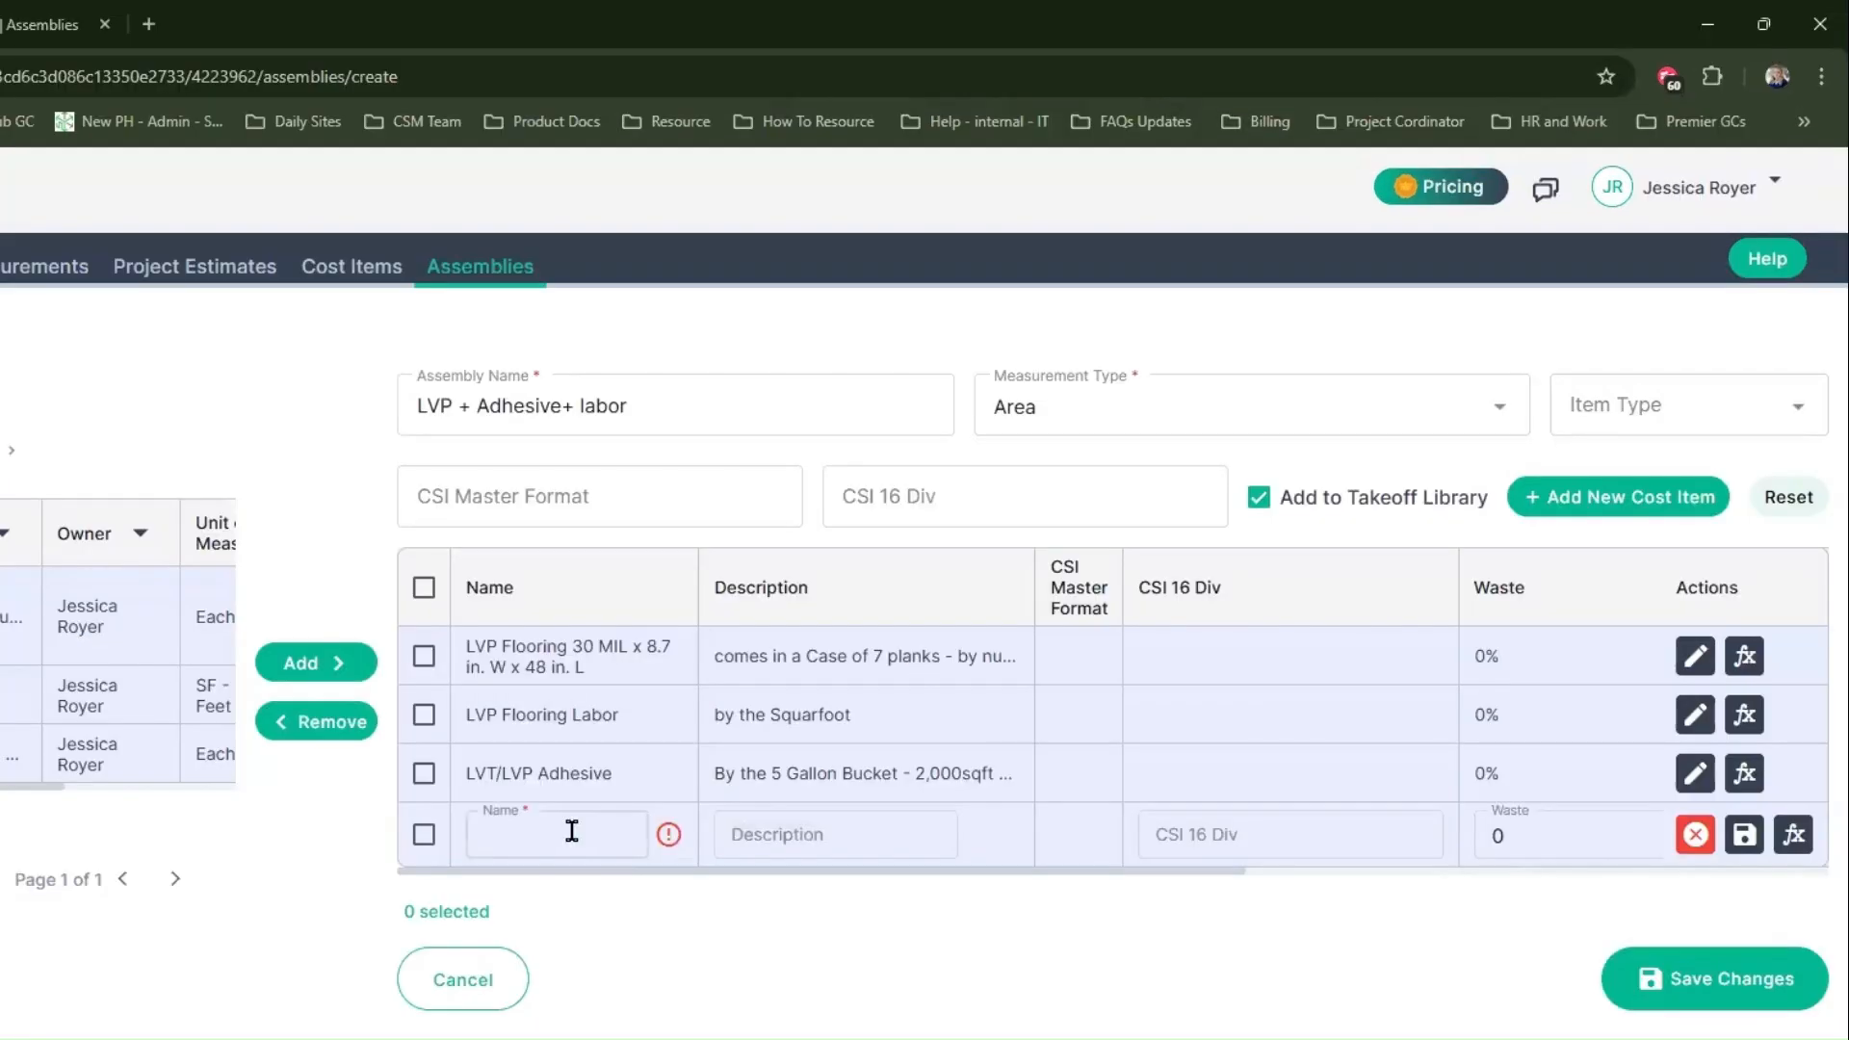
pyautogui.write('LVP Tra')
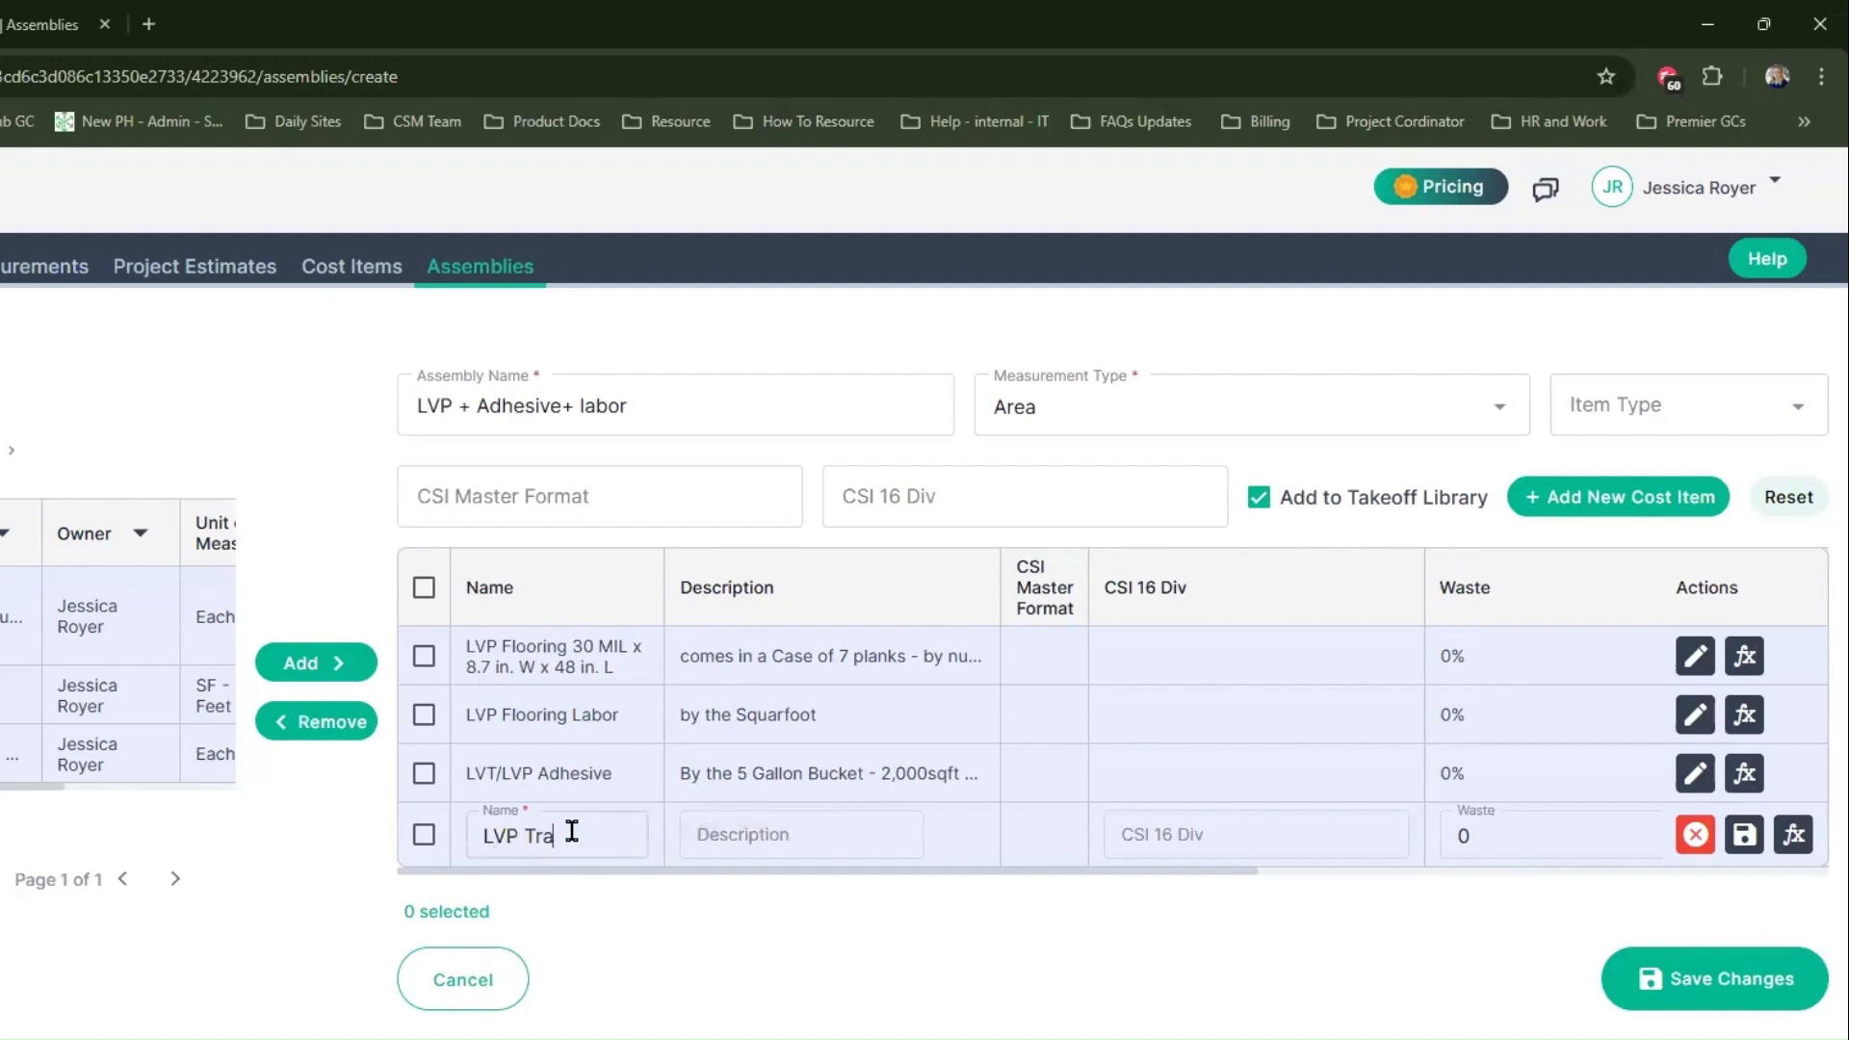
pyautogui.write('s')
pyautogui.press('BackSpace')
pyautogui.write('nsition Strip')
pyautogui.press('Tab')
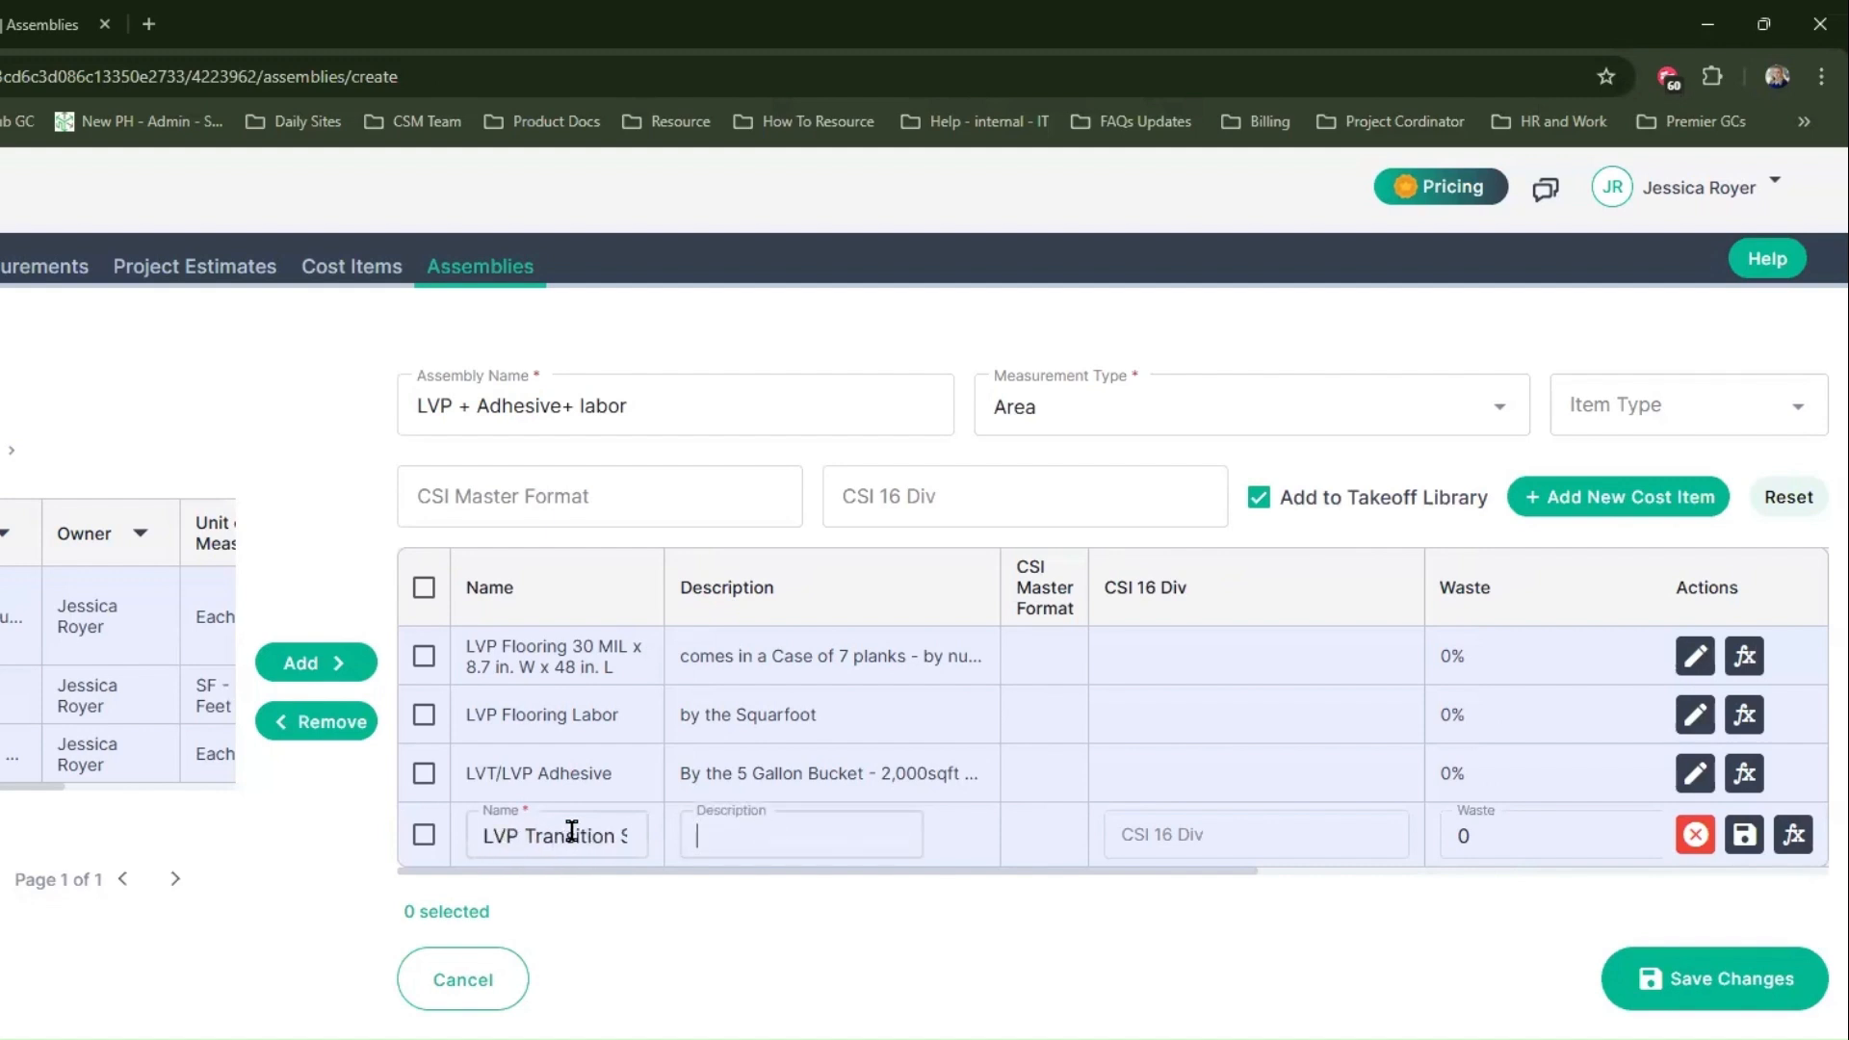
# Step: Describe the transition strip cost item as "Comes in 6' sticks"
pyautogui.write('Comes in')
pyautogui.write('6')
pyautogui.write("' le")
pyautogui.press('BackSpace')
pyautogui.press('BackSpace')
pyautogui.write('sticks')
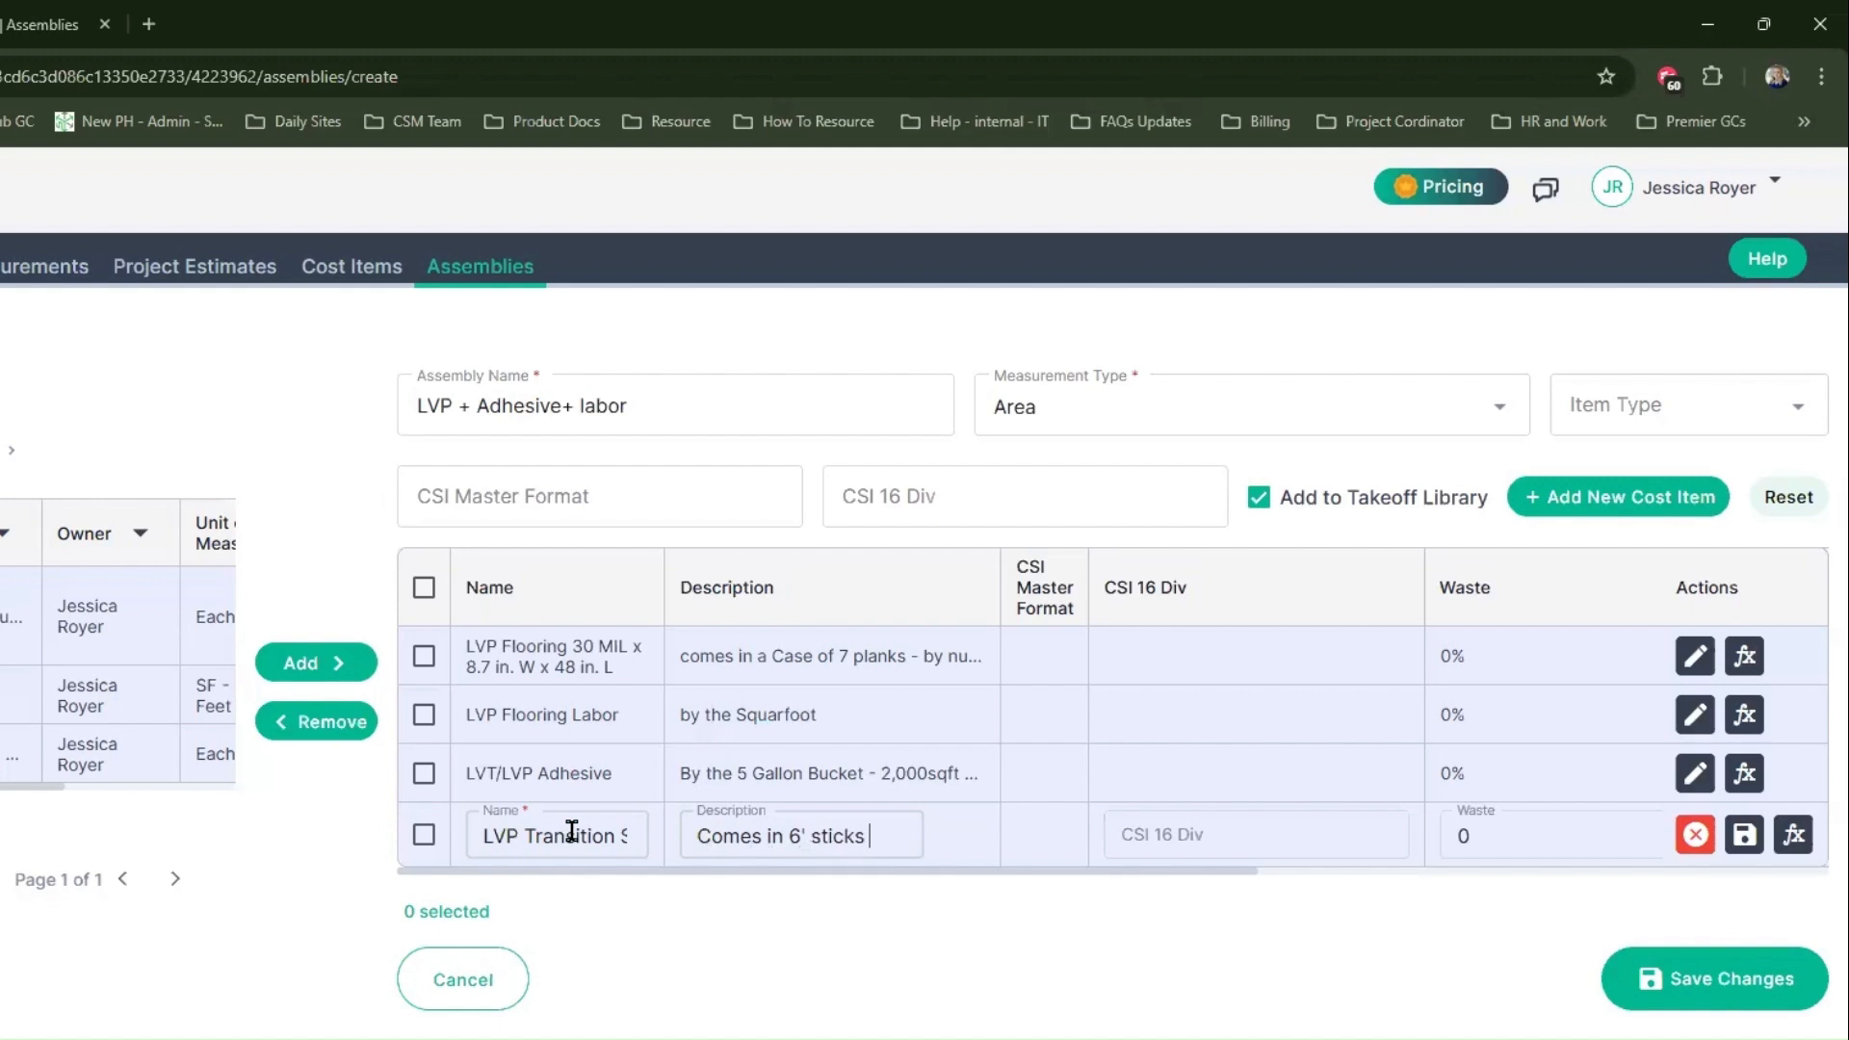
pyautogui.press('Tab')
pyautogui.press('Tab')
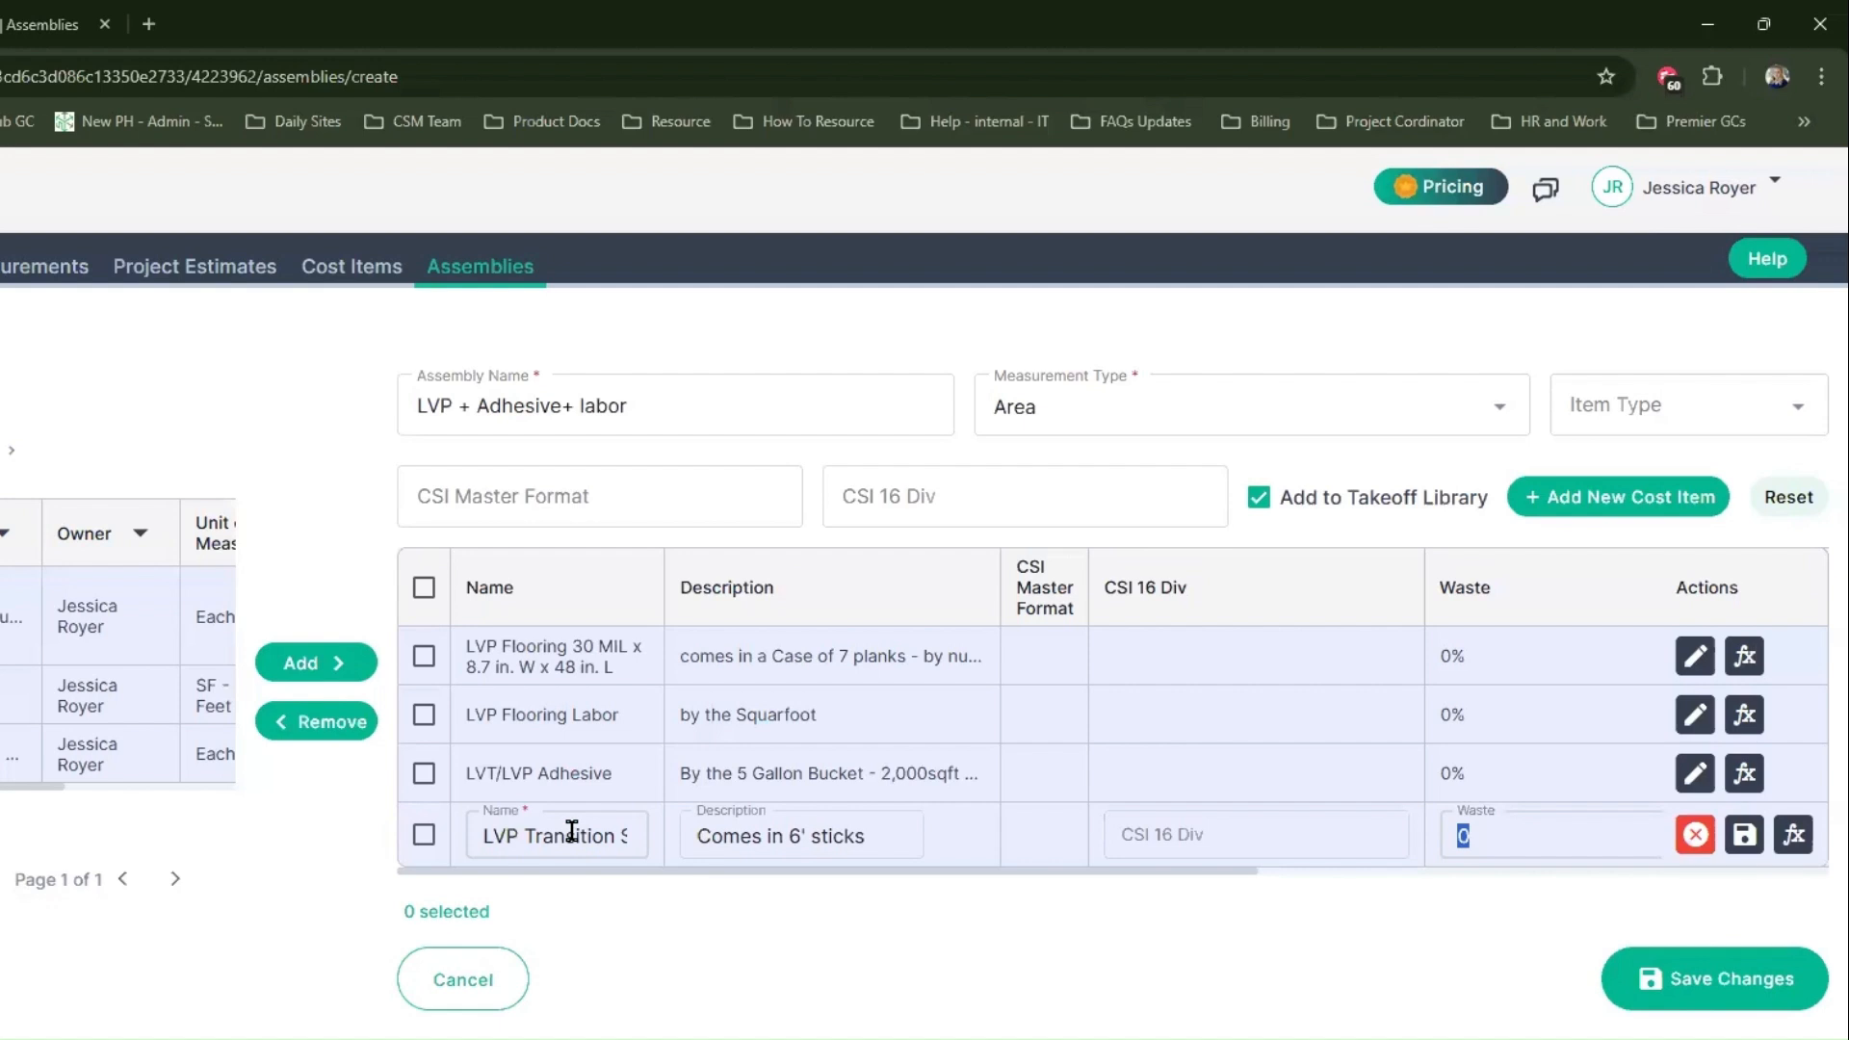
pyautogui.click(572, 831)
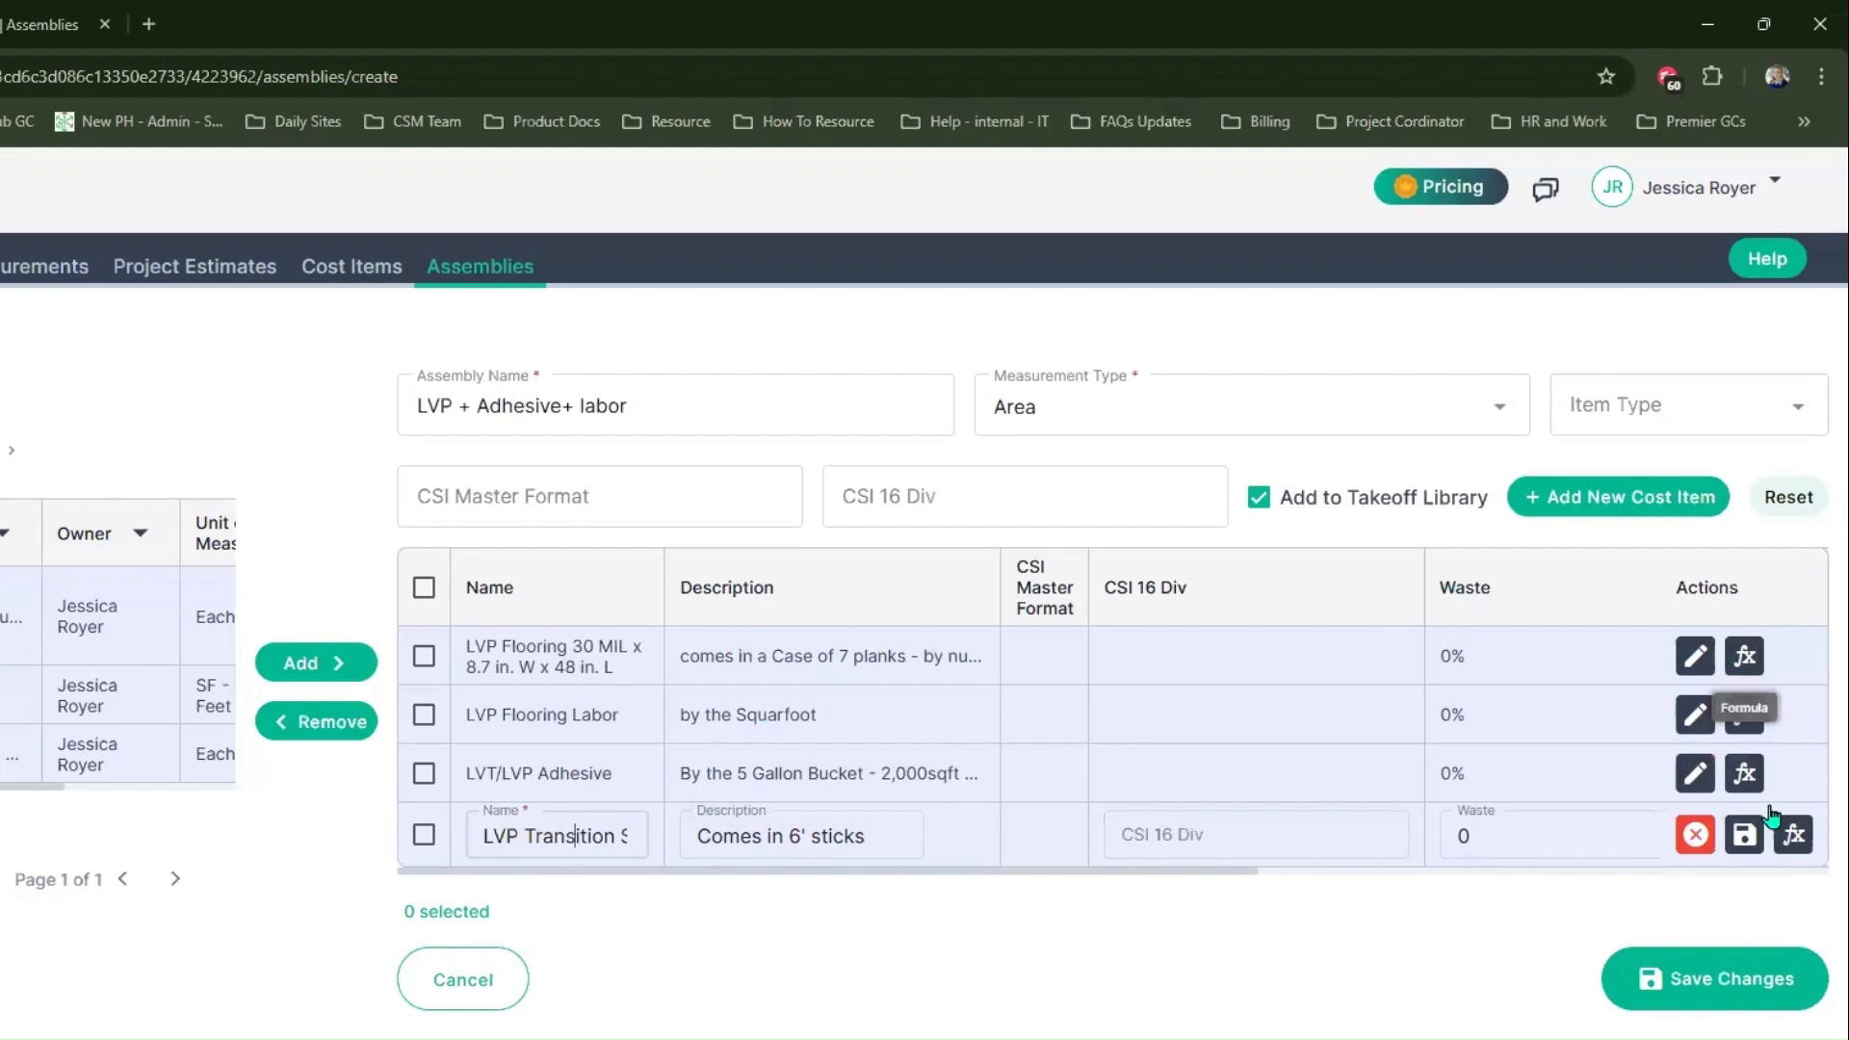
# Step: Make the three existing LVP cost items editable and set the waste of the LVP Flooring 30 MIL item to 15%
pyautogui.click(1697, 659)
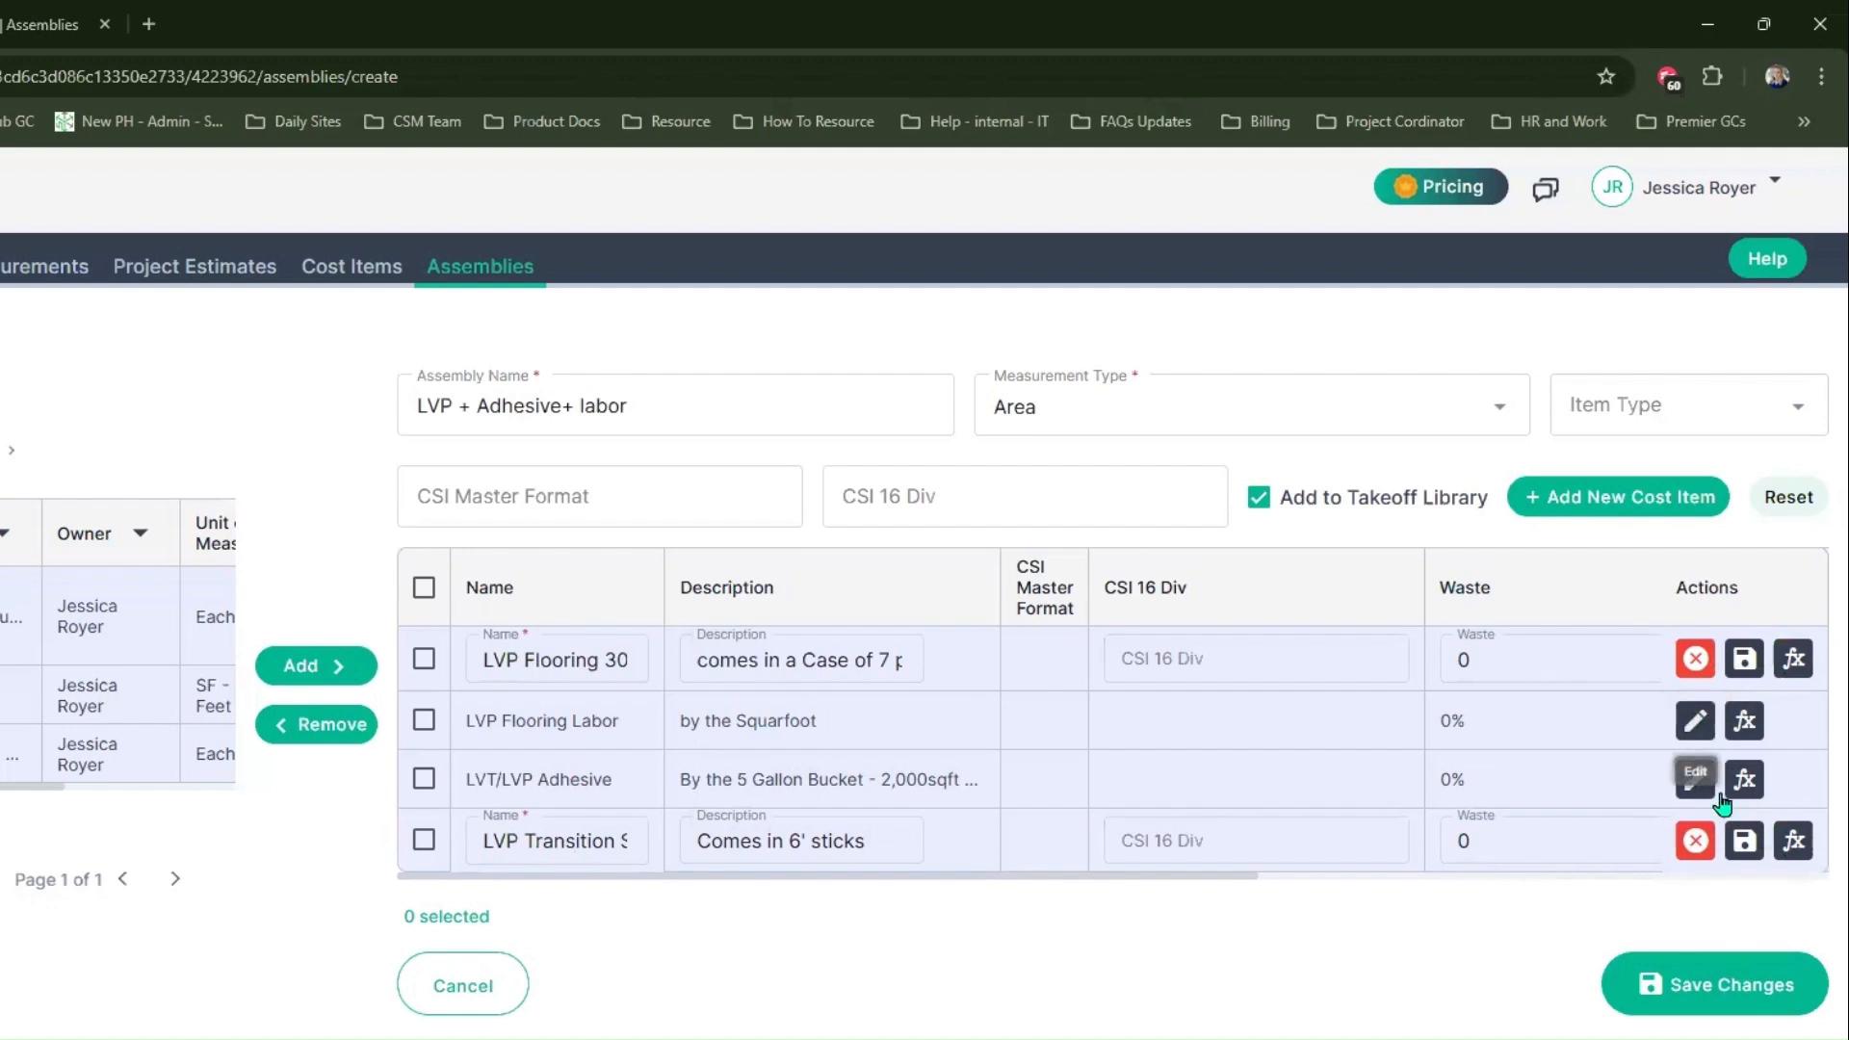
pyautogui.click(1698, 722)
pyautogui.click(1705, 790)
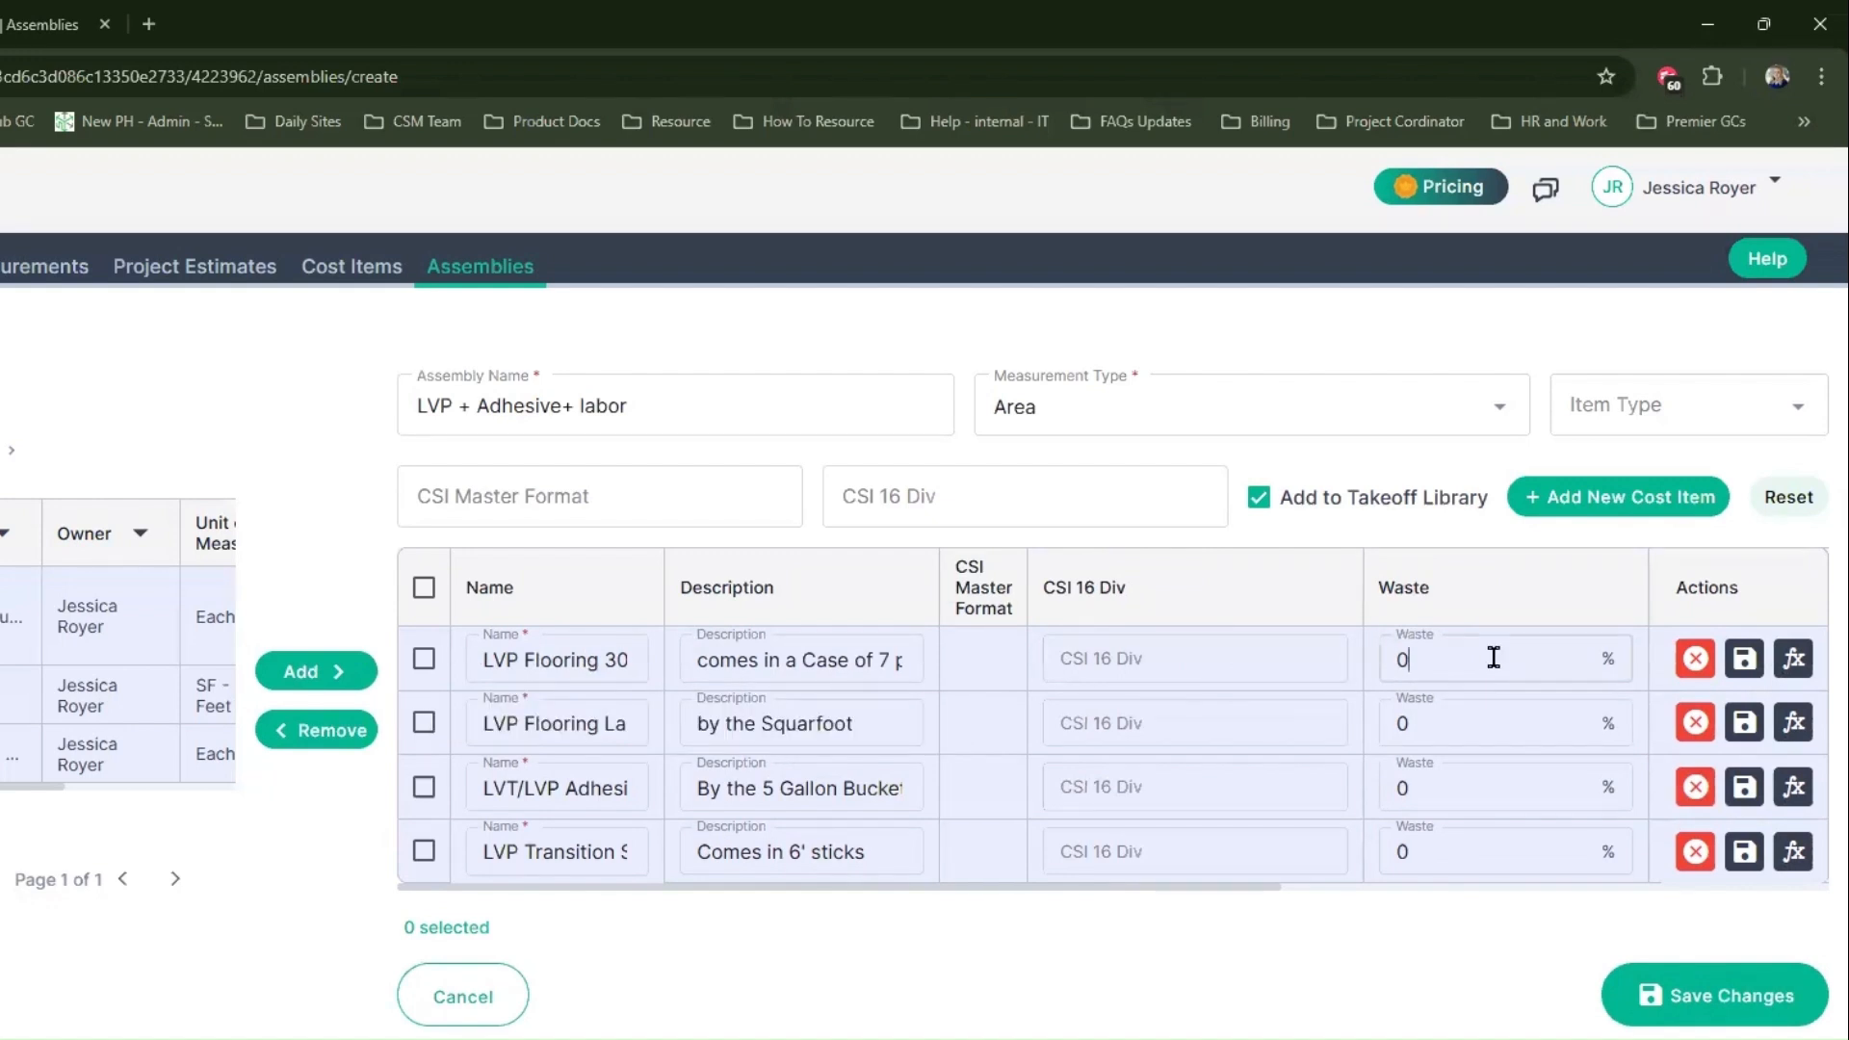
pyautogui.press('BackSpace')
pyautogui.write('15')
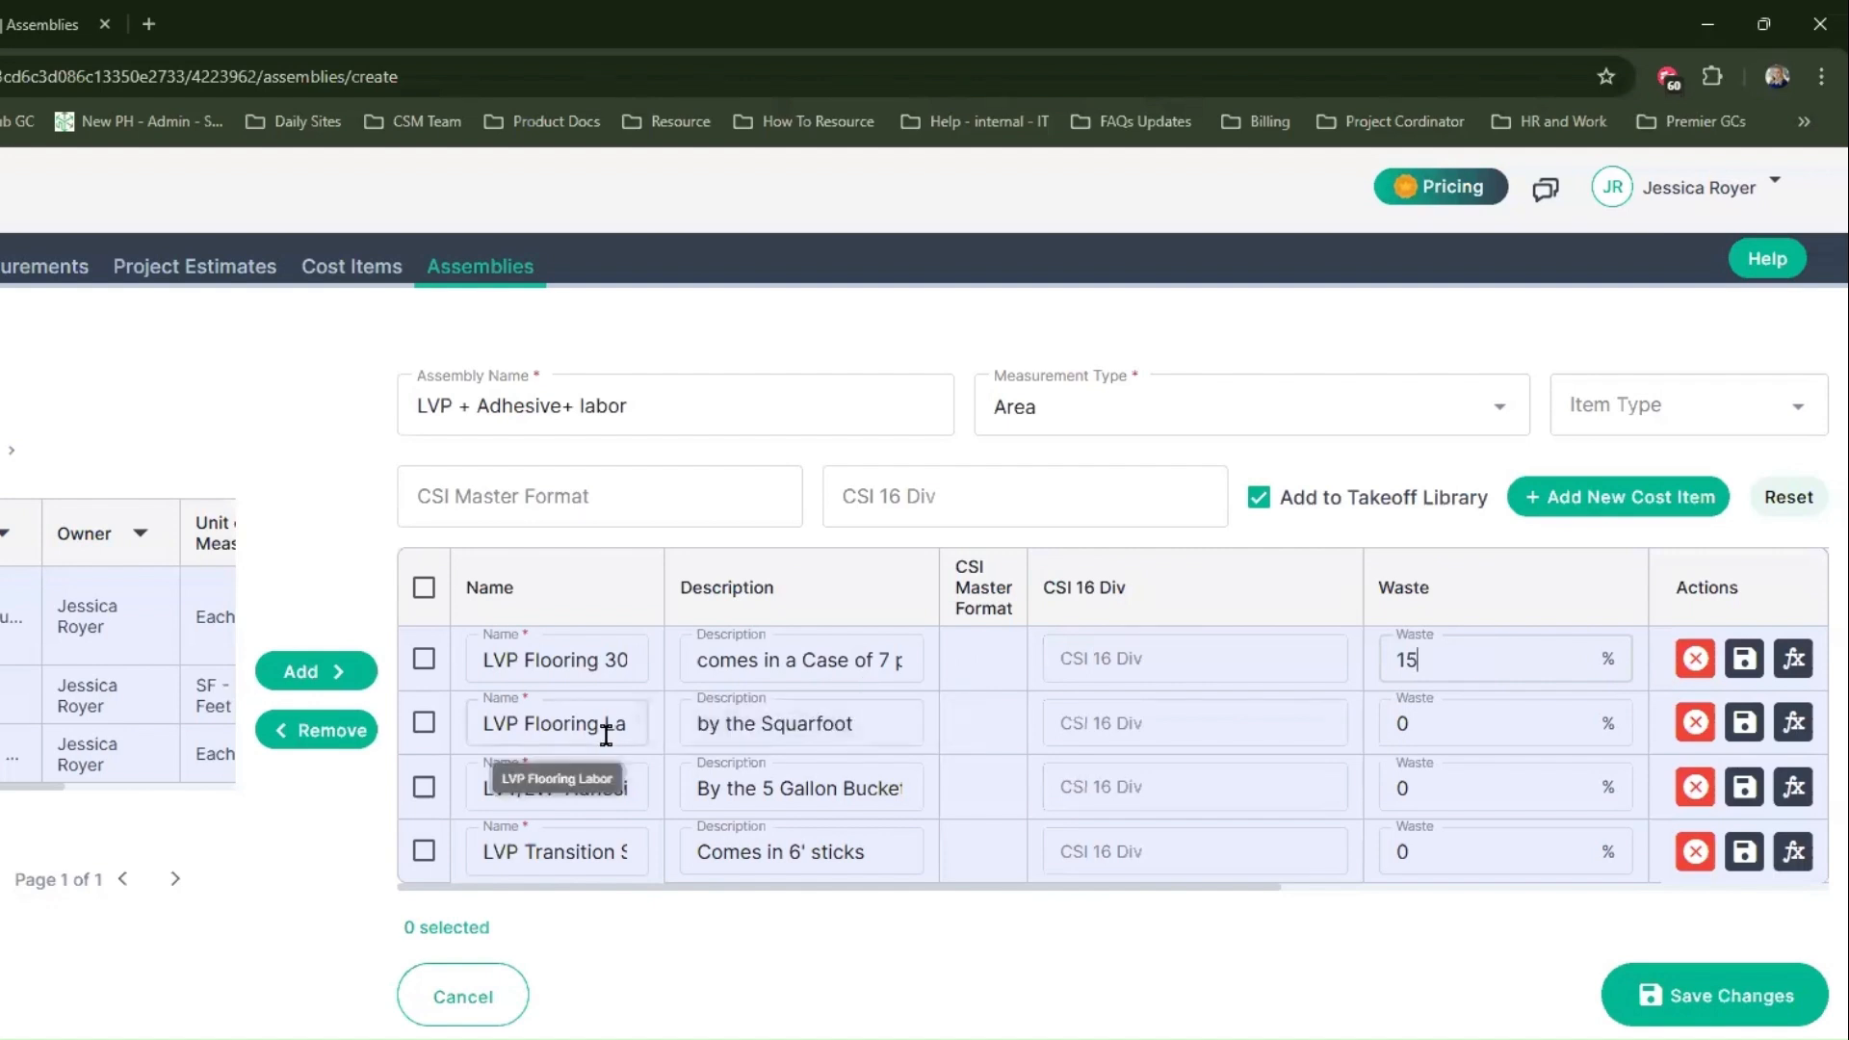
# Step: Set the waste to 10% for LVP Flooring Labor, 5% for LVT/LVP Adhesive and 25% for the transition strip
pyautogui.click(1528, 724)
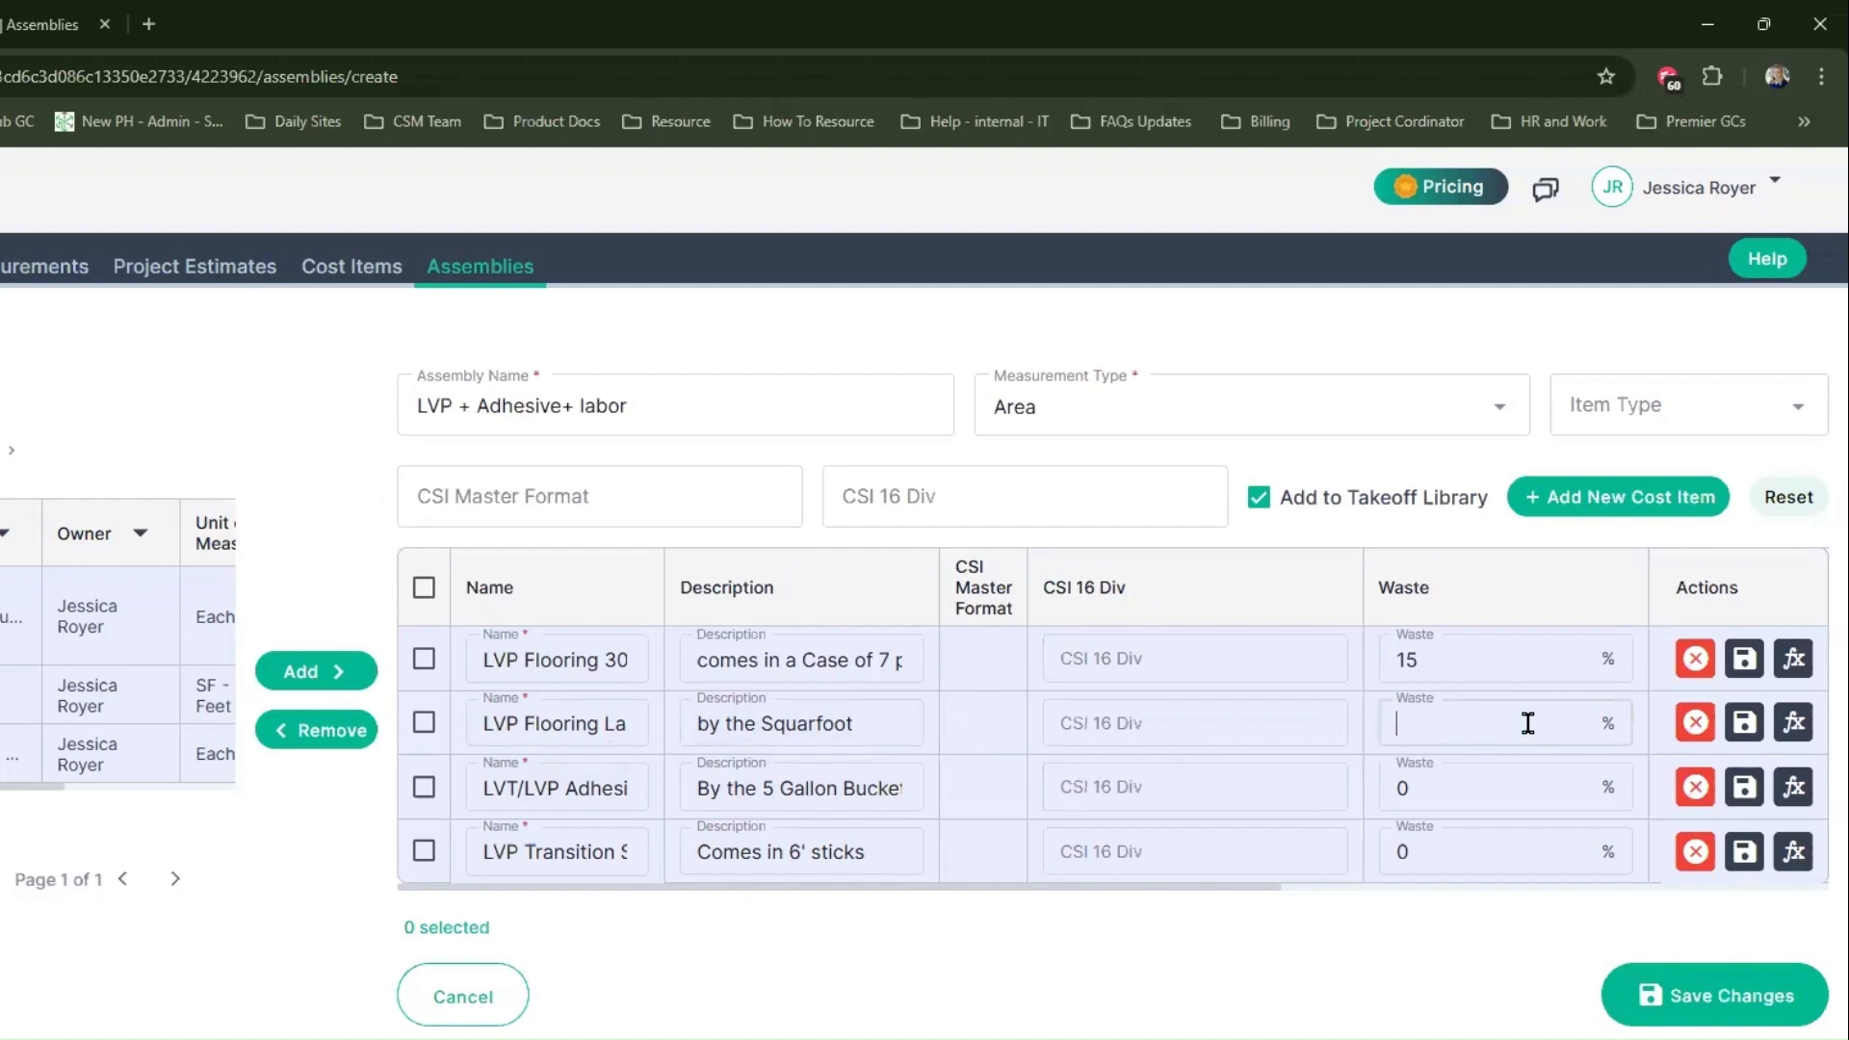
pyautogui.write('10')
pyautogui.click(1469, 789)
pyautogui.press('BackSpace')
pyautogui.write('5')
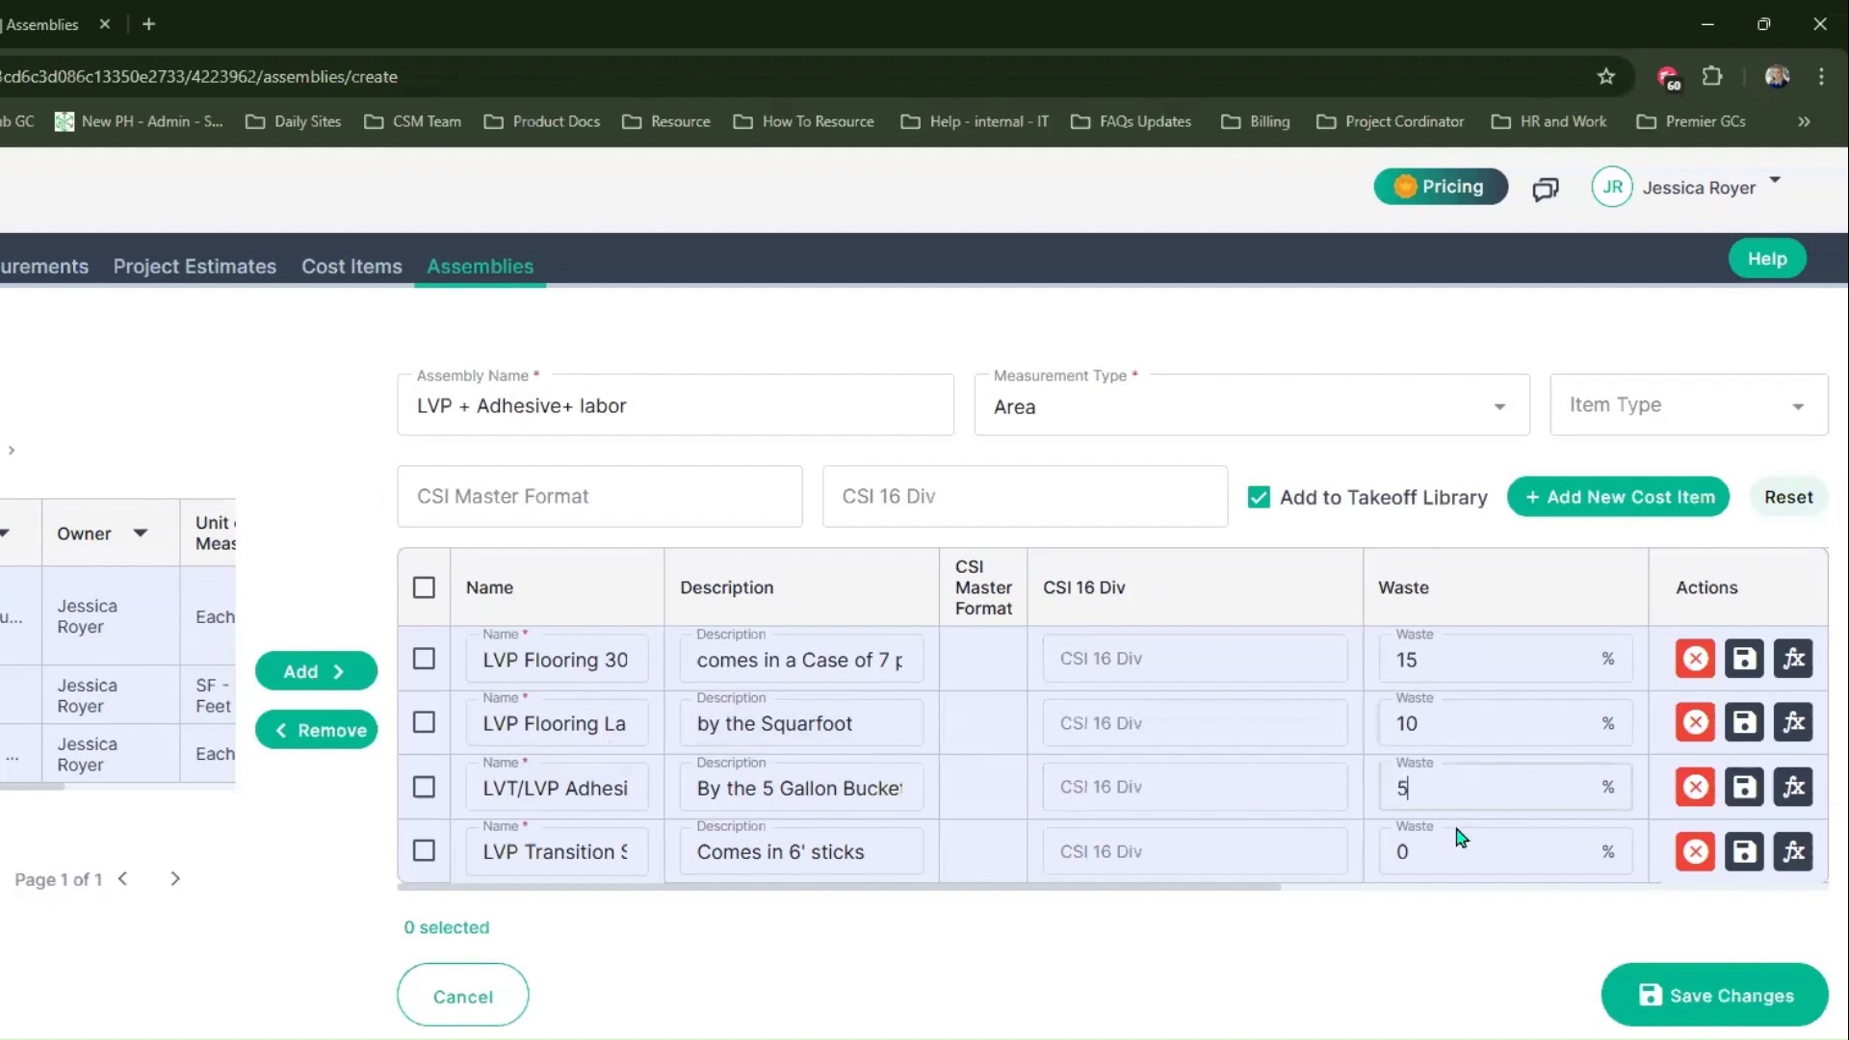
pyautogui.click(1455, 847)
pyautogui.press('BackSpace')
pyautogui.write('25')
# Step: Set the unit cost of the LVP Transition Strip to $15.99
pyautogui.moveTo(1269, 897); pyautogui.dragTo(1680, 896)
pyautogui.click(1114, 844)
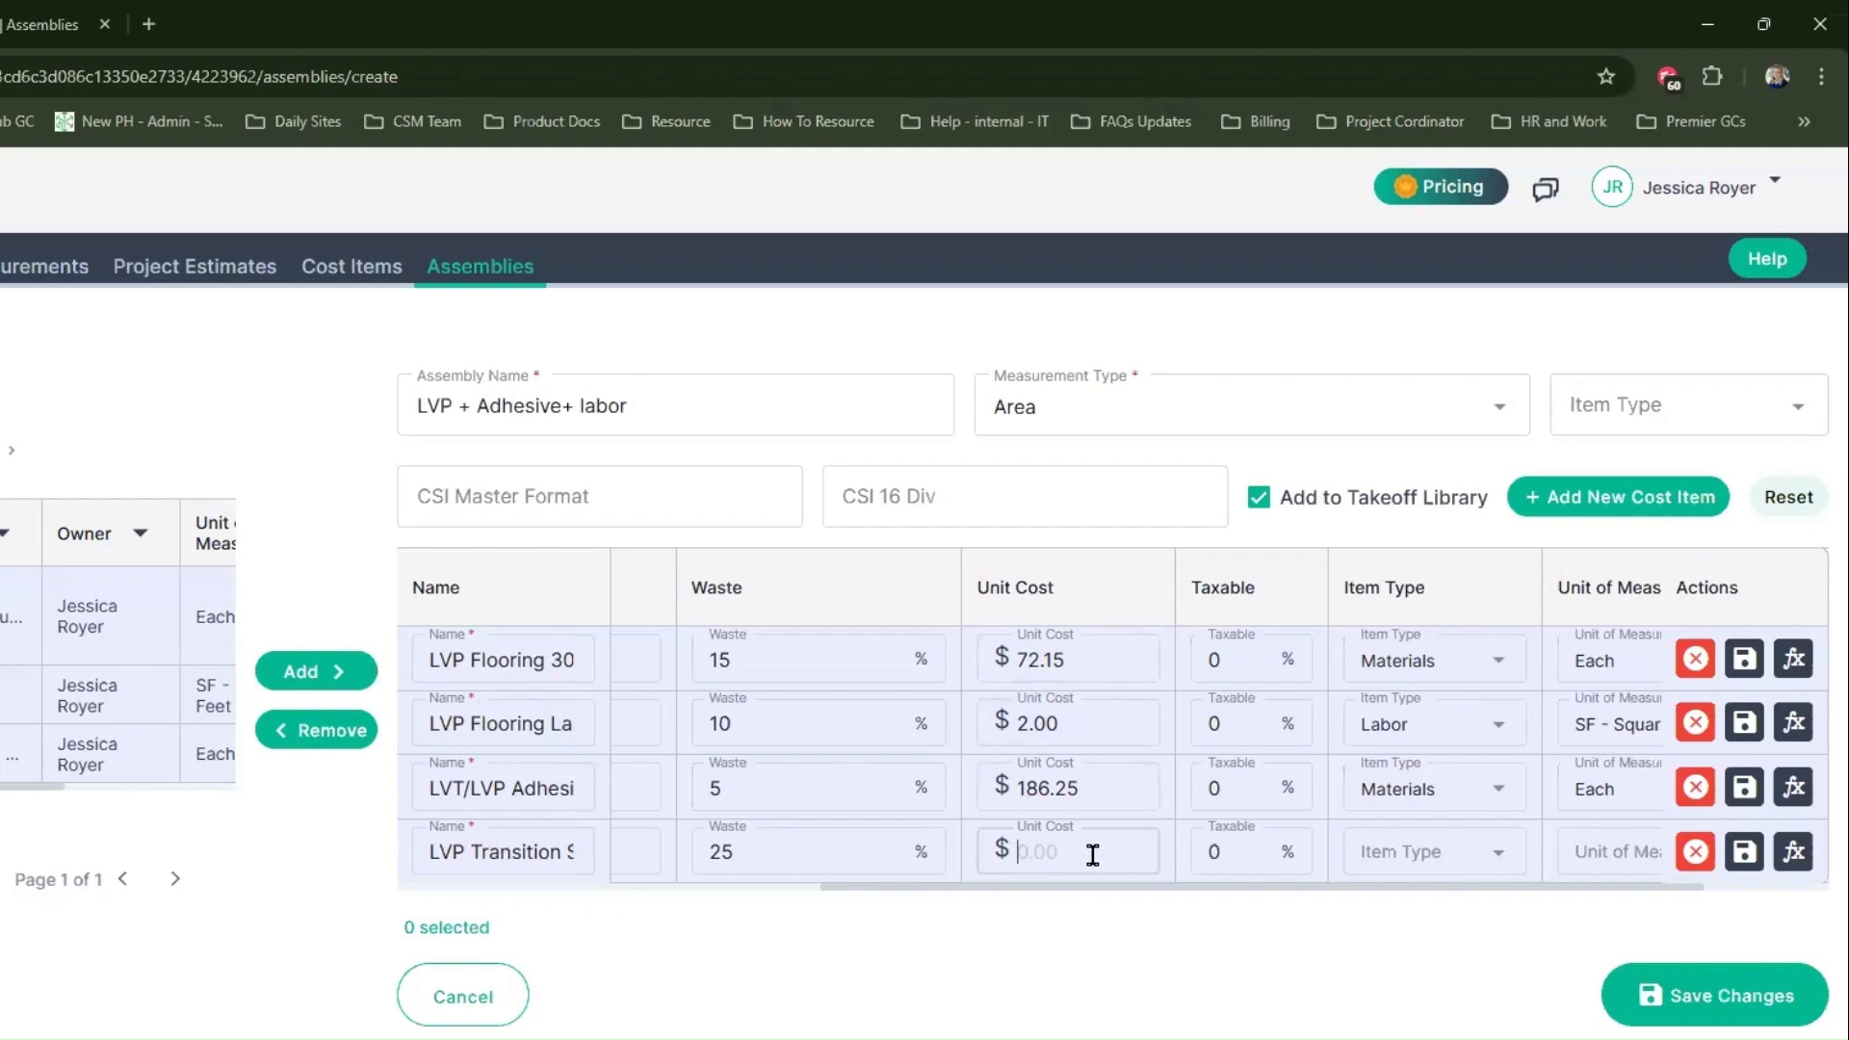
pyautogui.write('15.99')
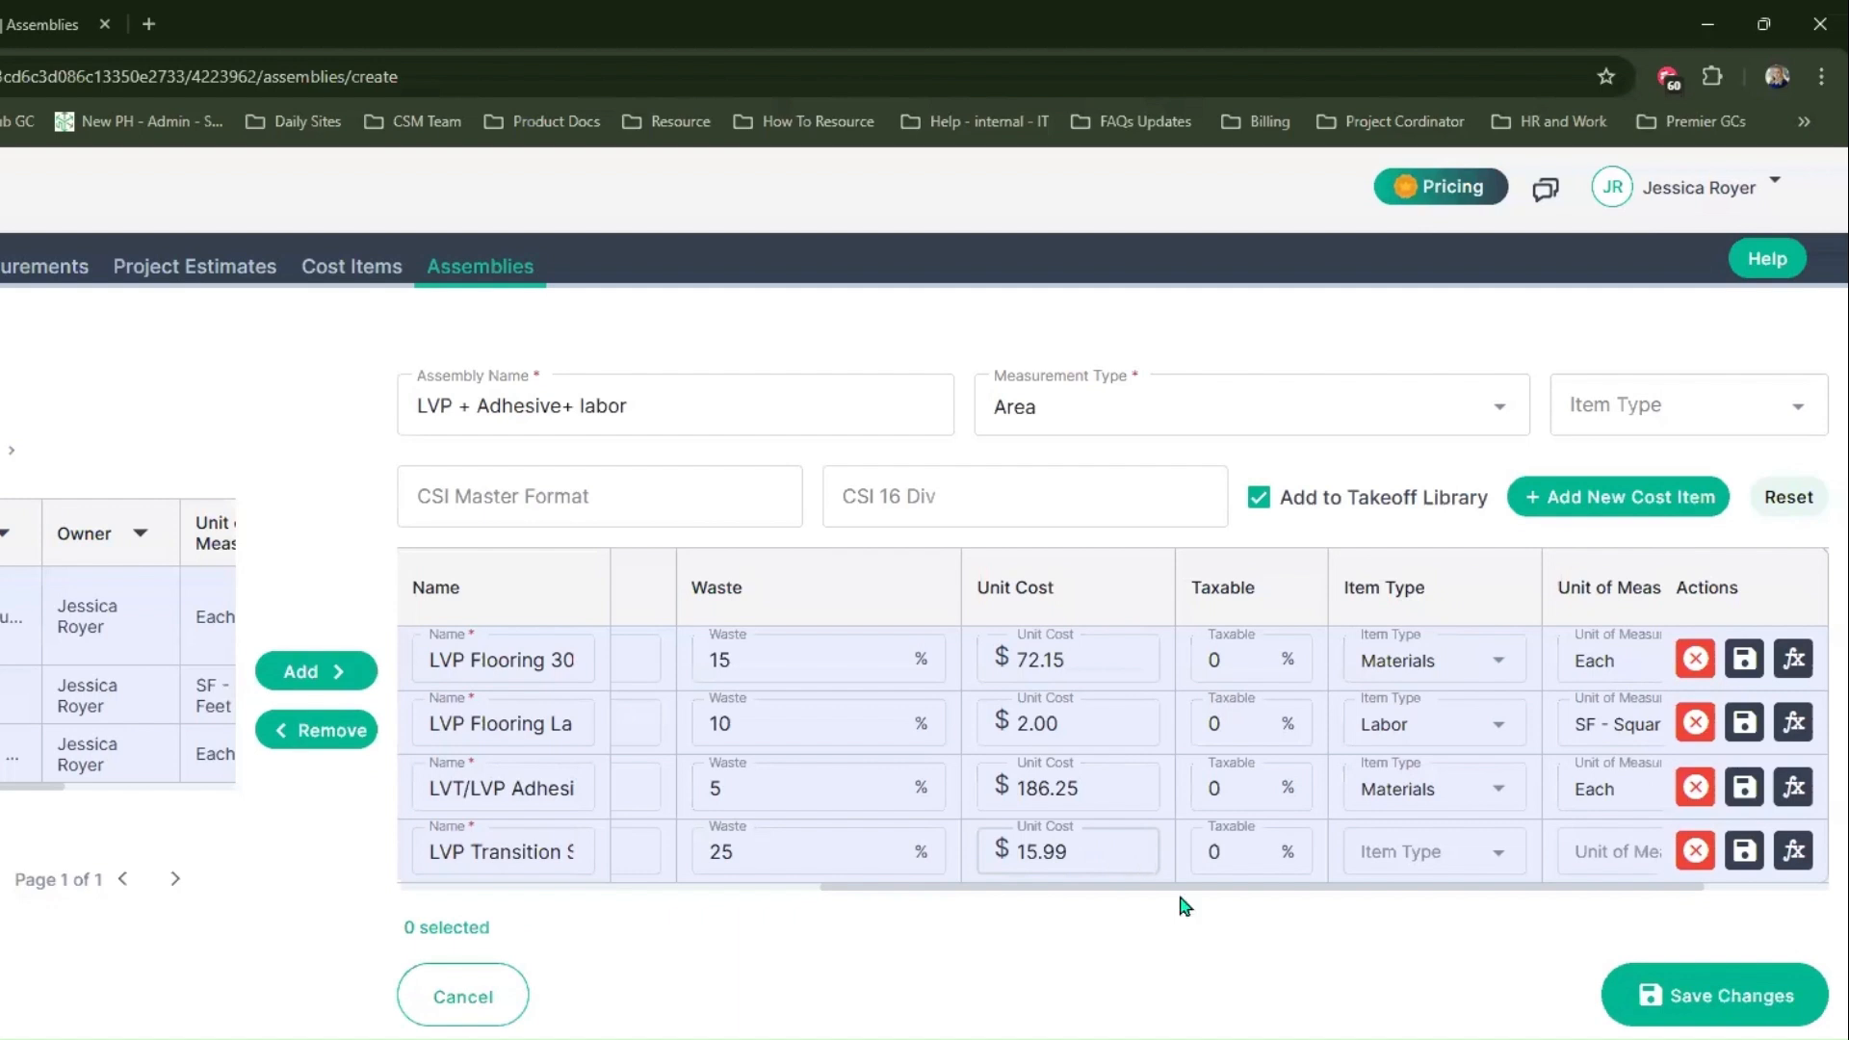
# Step: Set the taxable rate to 6.5% for all four cost items in the assembly
pyautogui.click(1182, 902)
pyautogui.moveTo(1191, 890); pyautogui.dragTo(1252, 890)
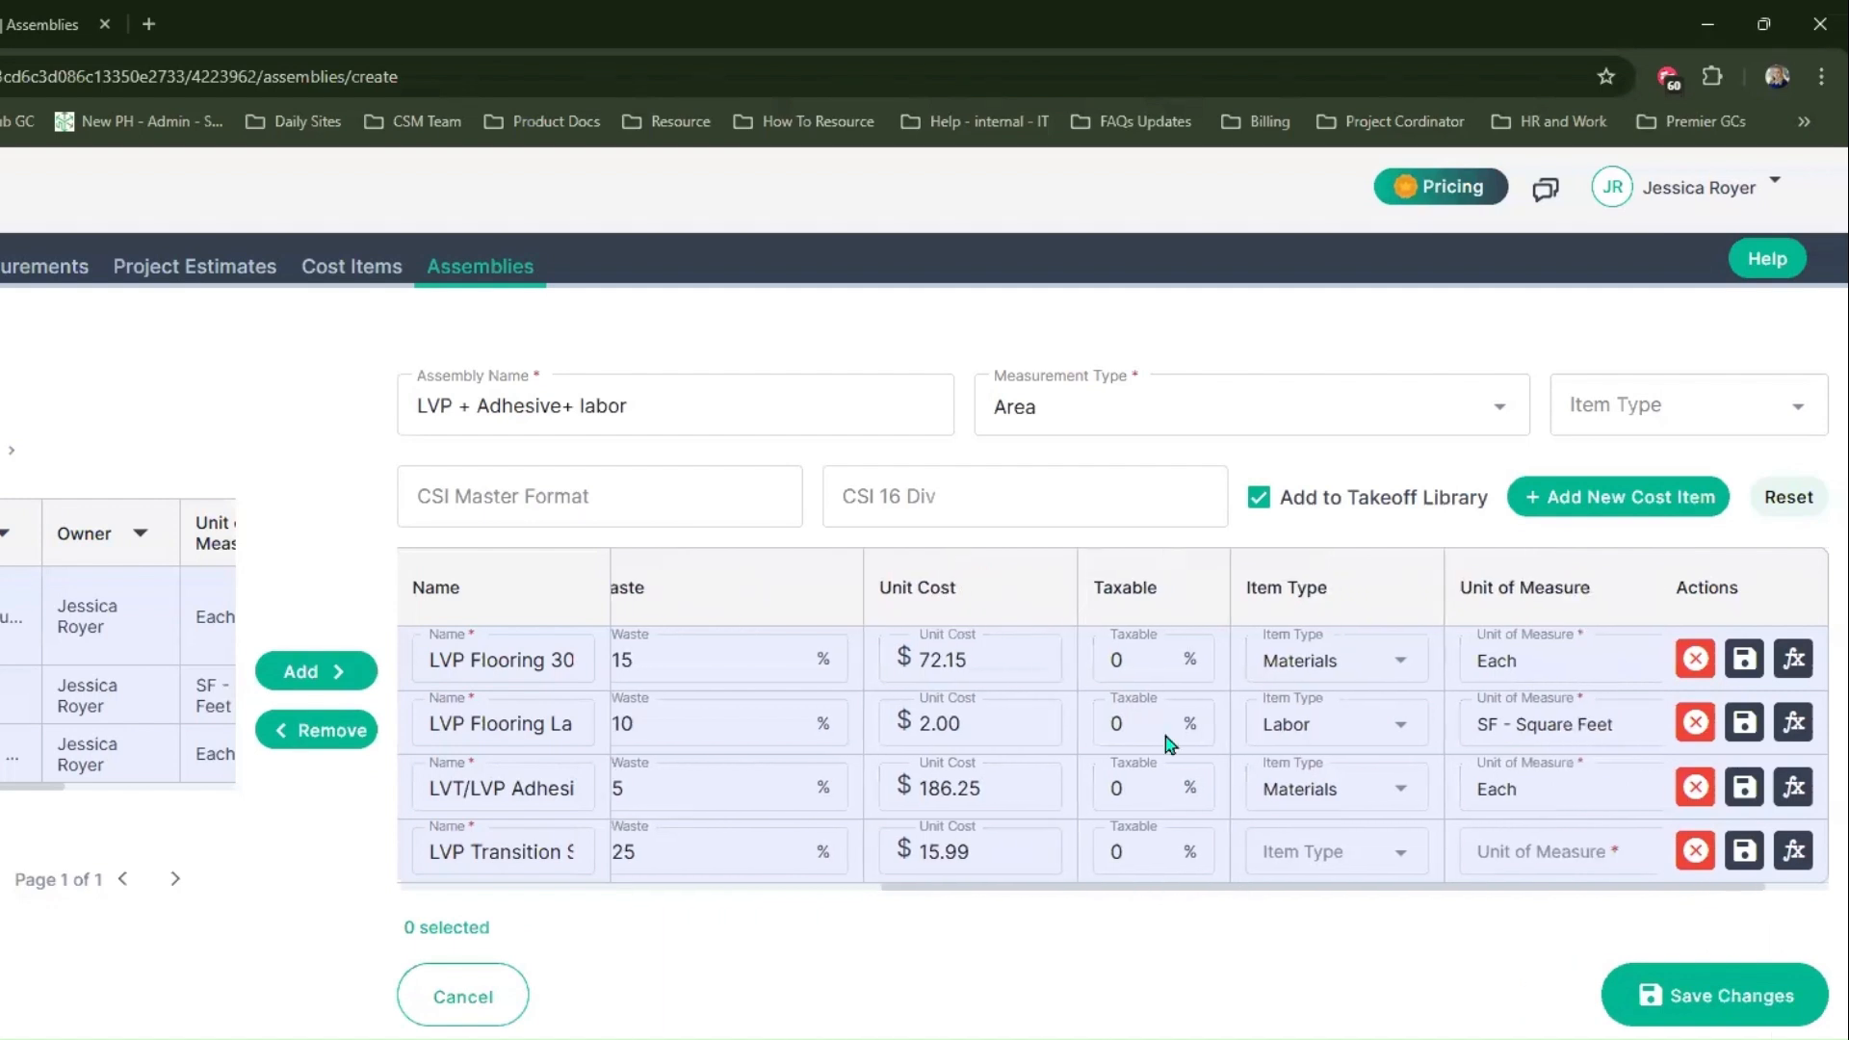
pyautogui.click(1144, 658)
pyautogui.write('6.5')
pyautogui.click(1138, 723)
pyautogui.write('6.5')
pyautogui.click(1138, 788)
pyautogui.write('6.5')
pyautogui.click(1166, 857)
pyautogui.write('6.5')
# Step: Set the LVP Transition Strip's item type to Materials and its unit of measure to Each
pyautogui.click(1376, 855)
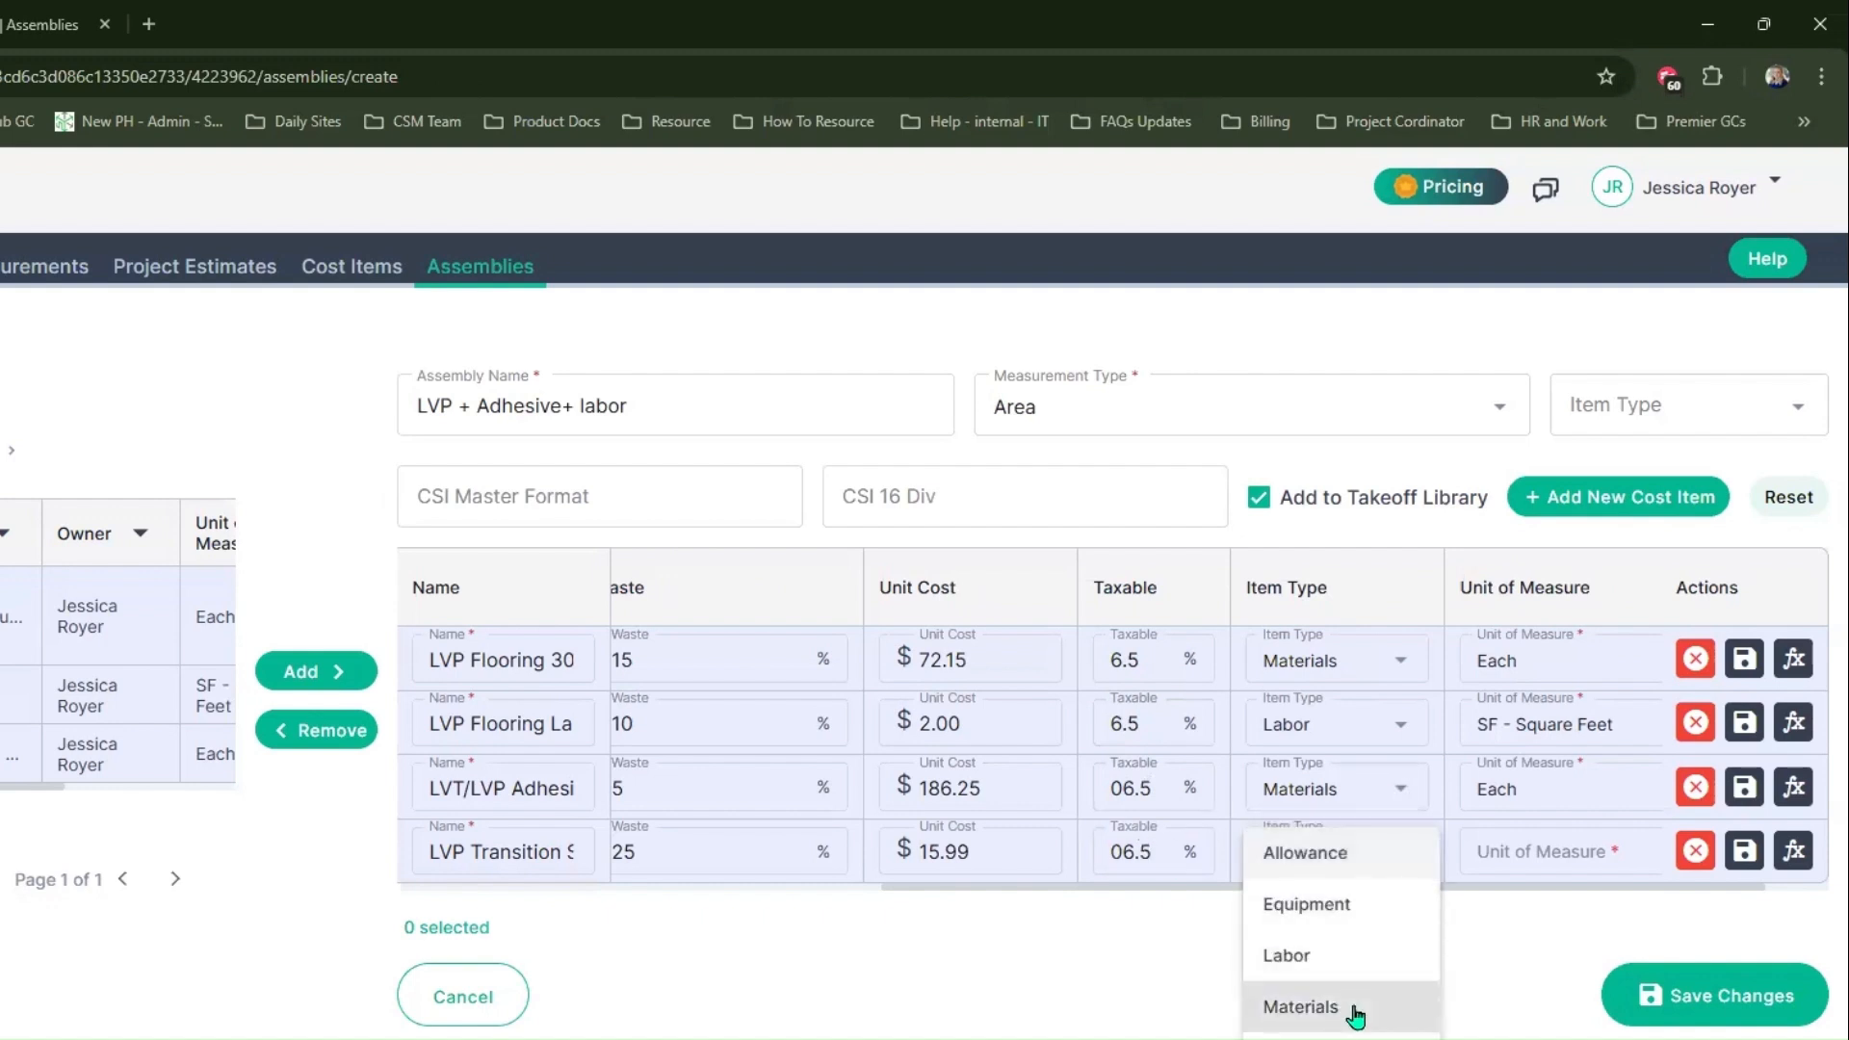
pyautogui.click(1322, 1002)
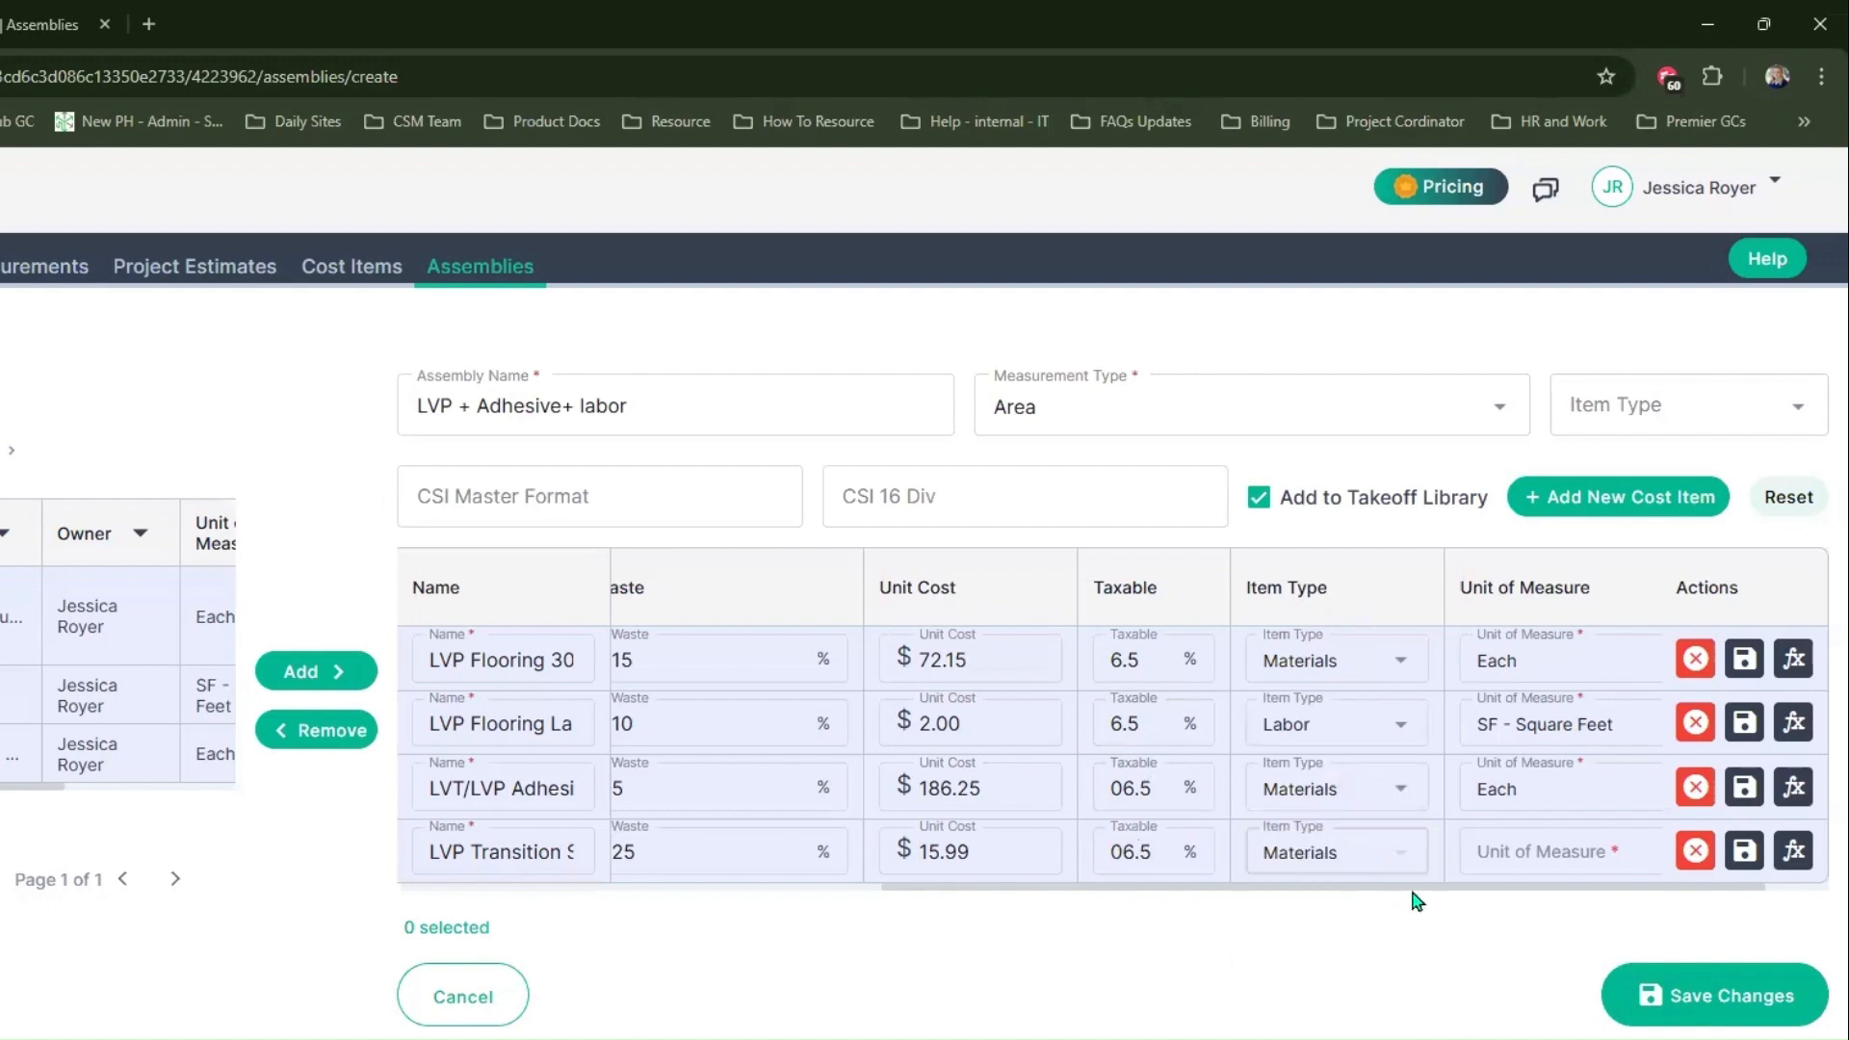
pyautogui.click(1548, 865)
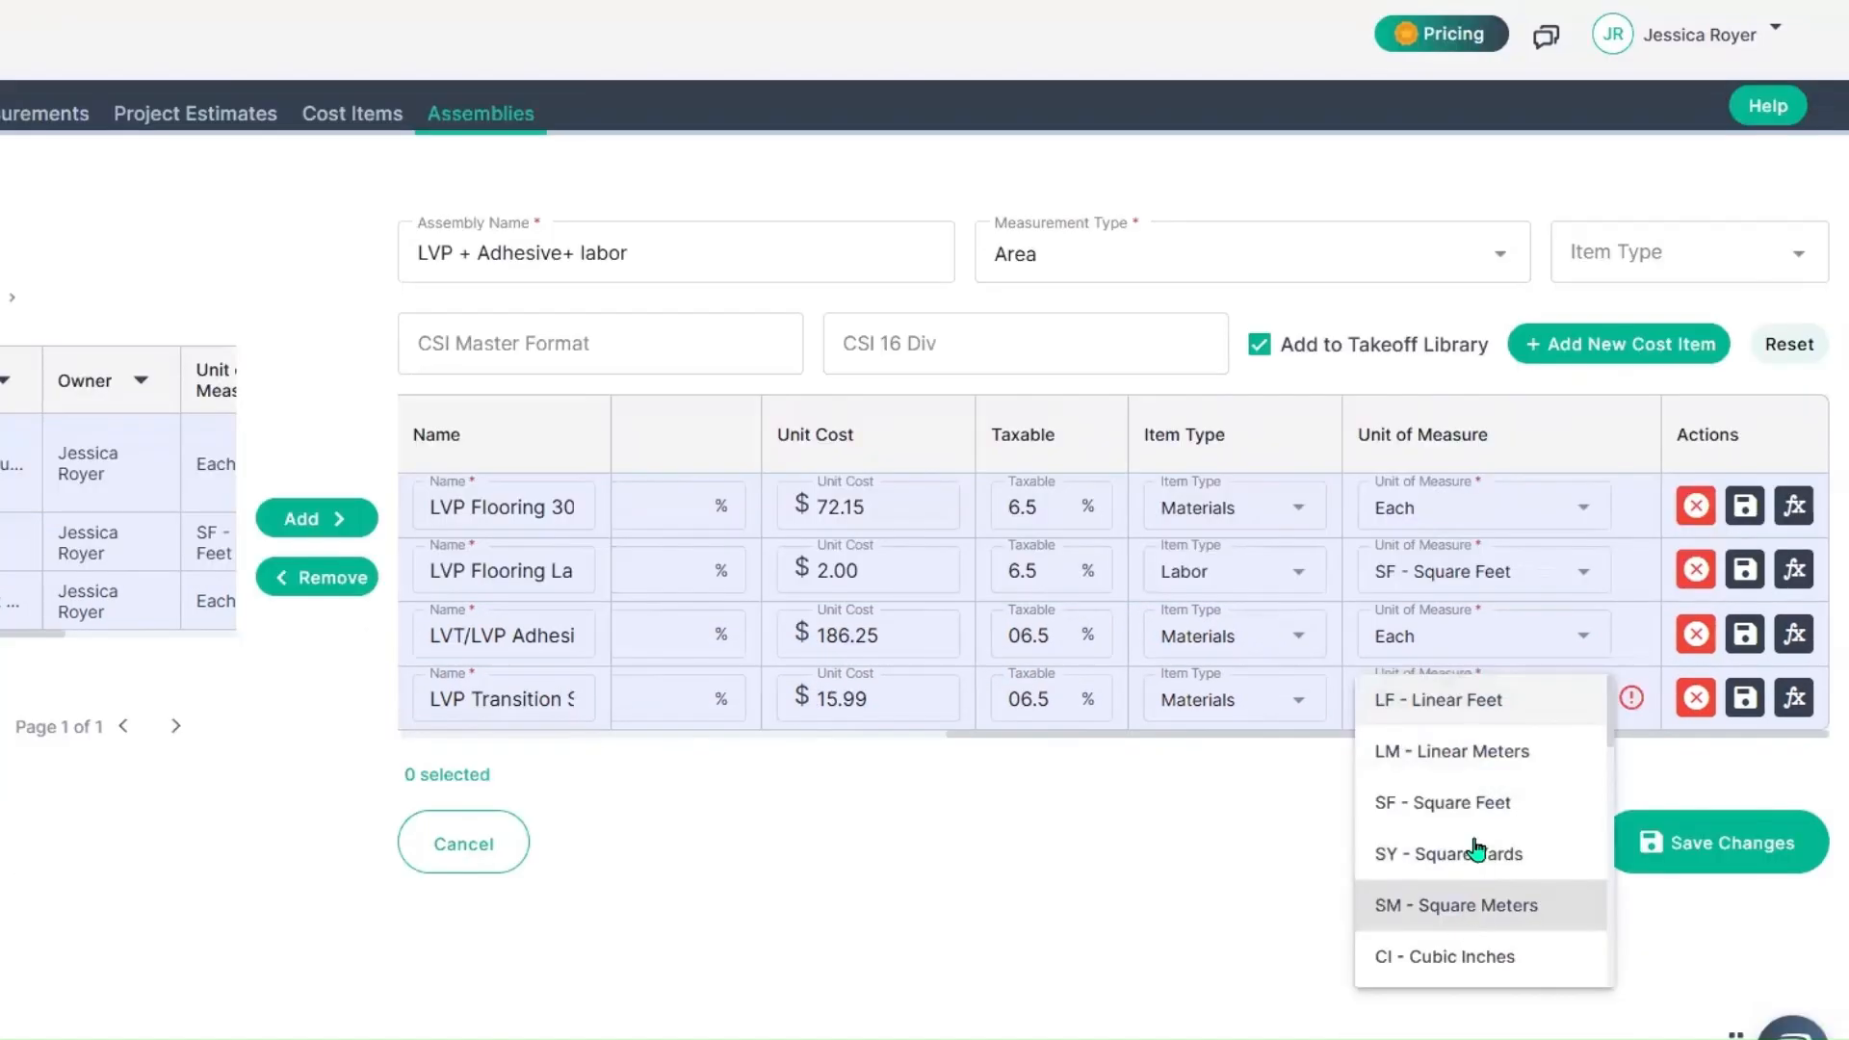
pyautogui.scroll(-5, 1477, 848)
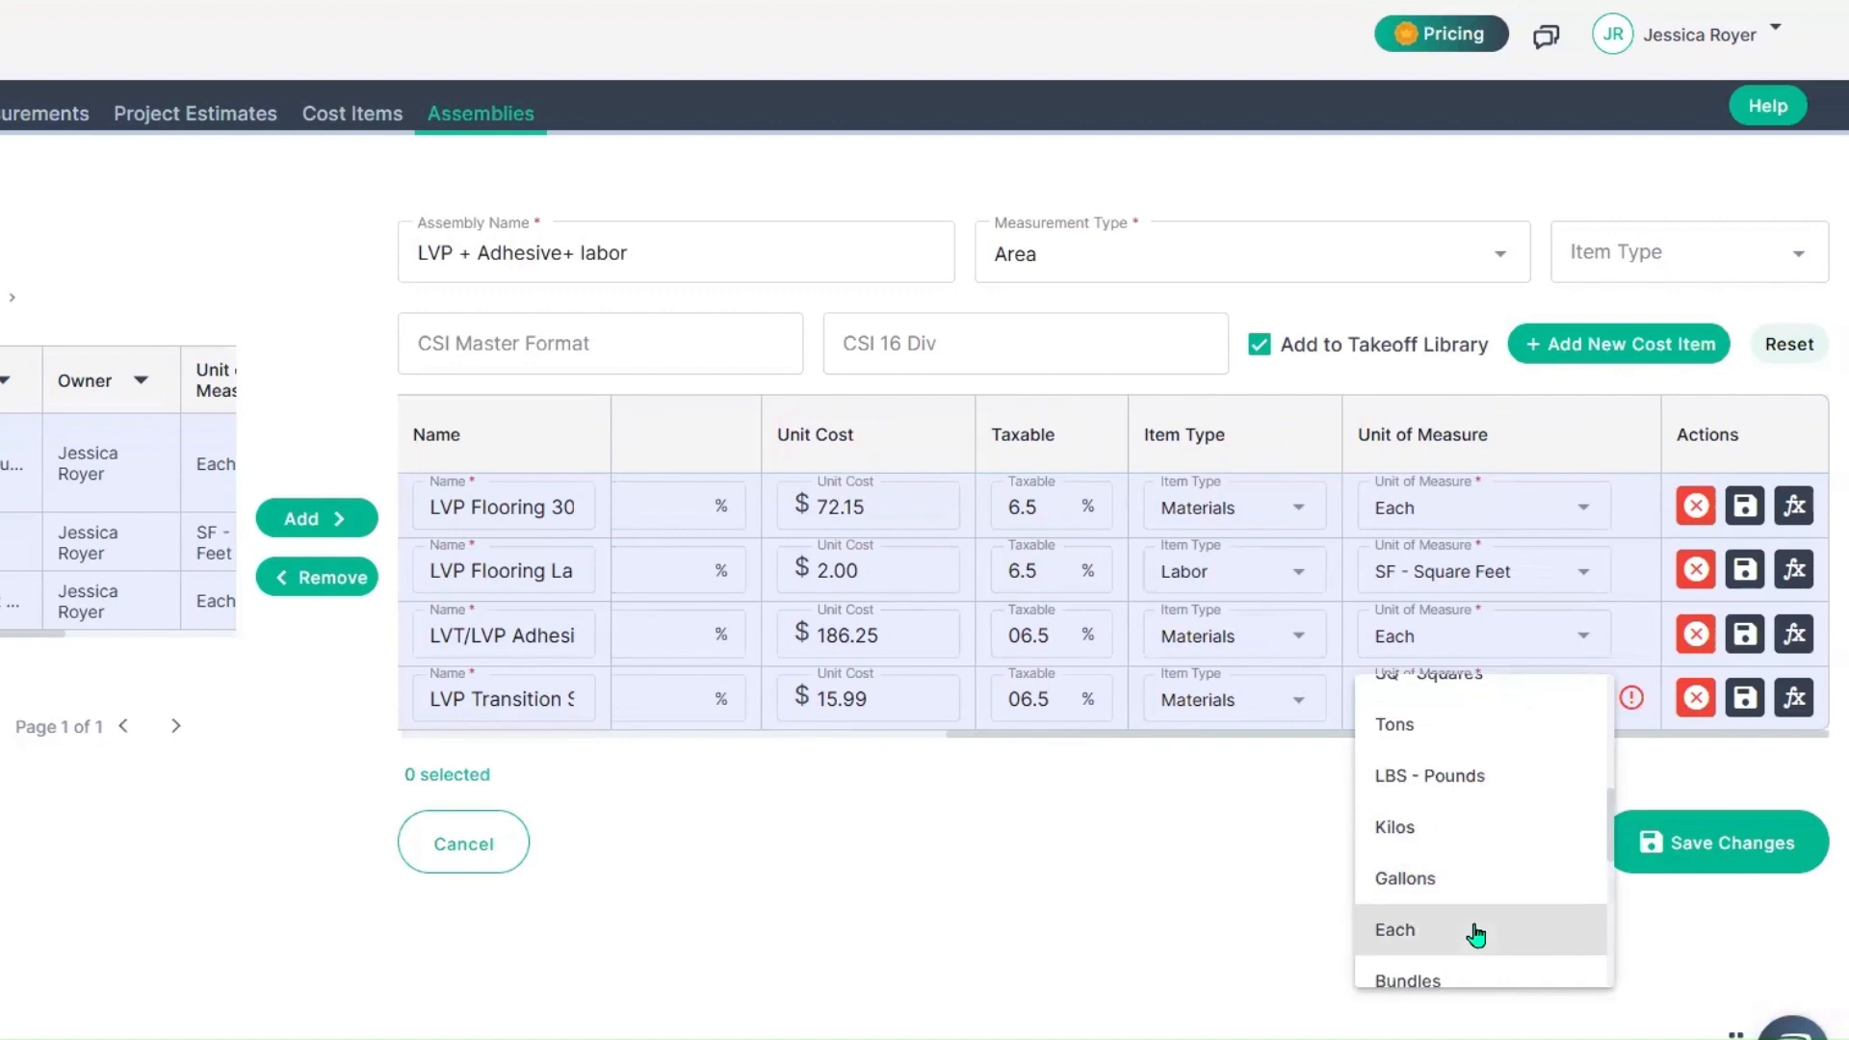
pyautogui.click(1476, 932)
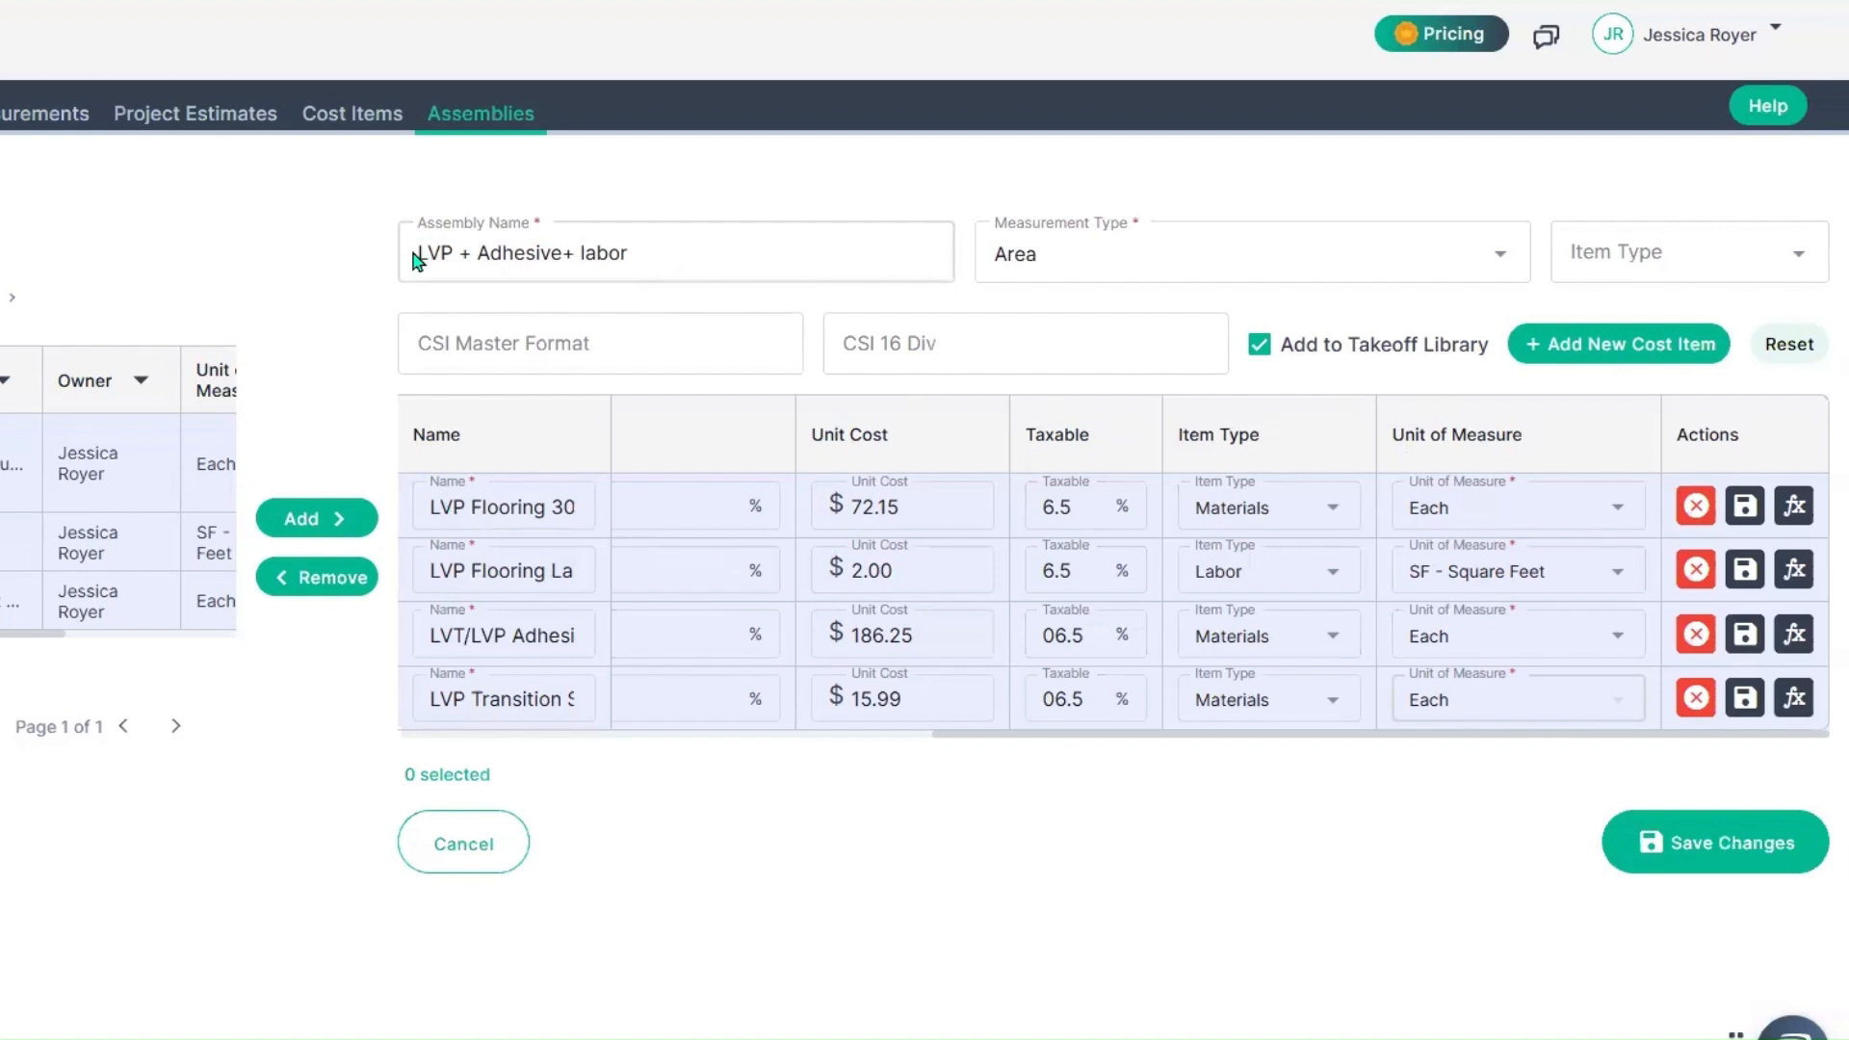
# Step: Set the unit cost of the LVP Flooring 30 MIL item to $10.30
pyautogui.tripleClick(455, 253)
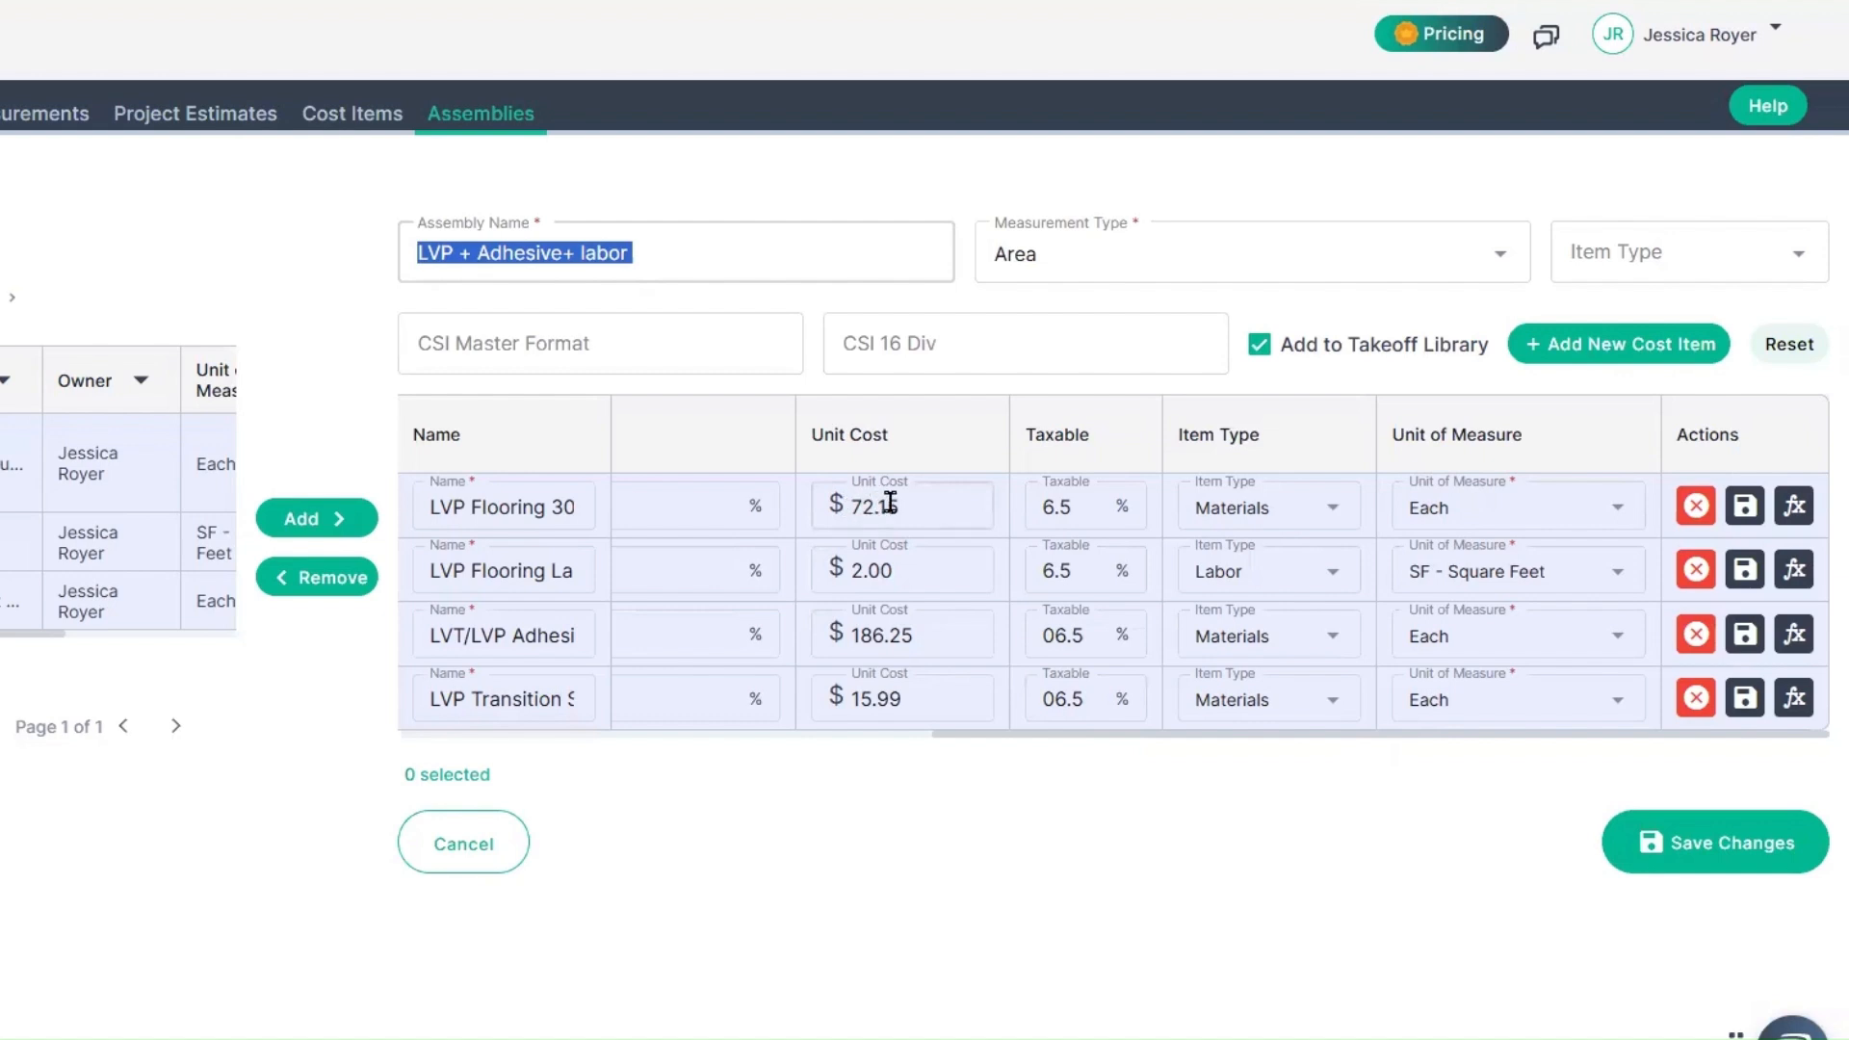
pyautogui.moveTo(901, 505); pyautogui.dragTo(849, 501)
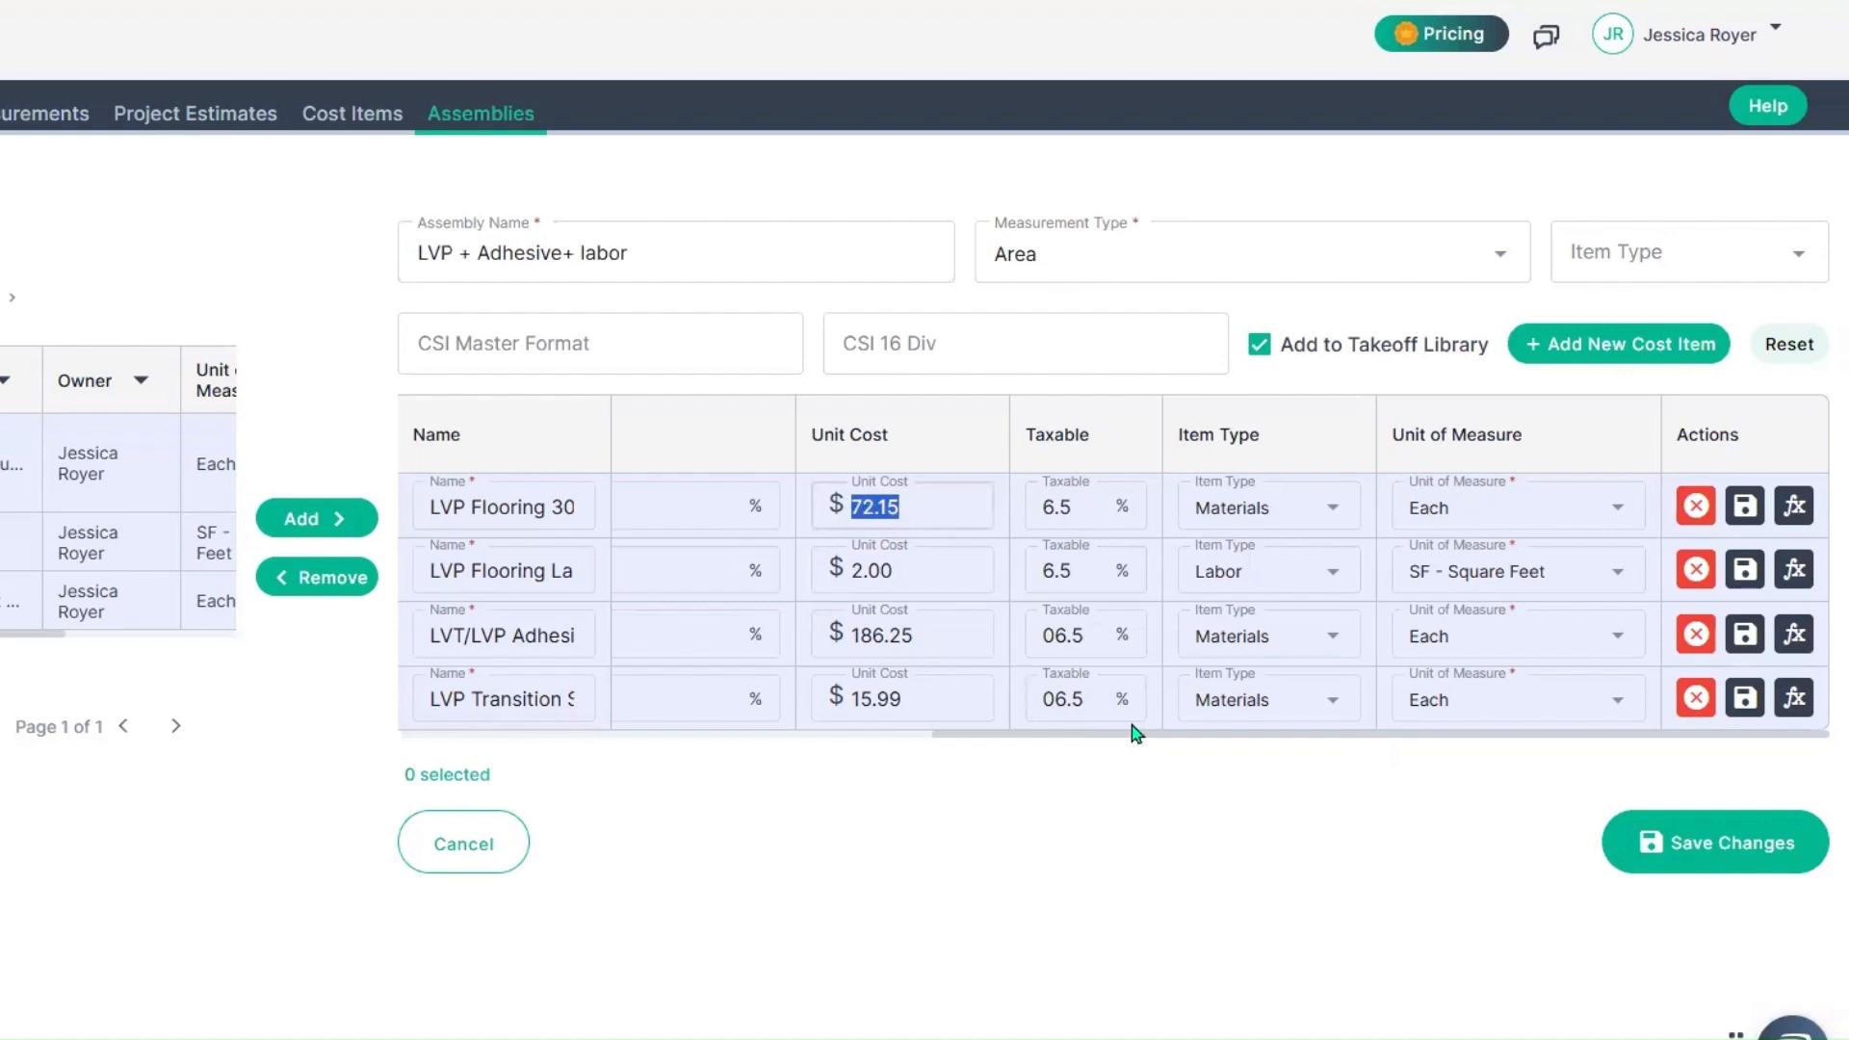
pyautogui.moveTo(1164, 735)
pyautogui.mouseDown()
pyautogui.moveTo(669, 736)
pyautogui.moveTo(1191, 731)
pyautogui.mouseUp()
pyautogui.write('10.')
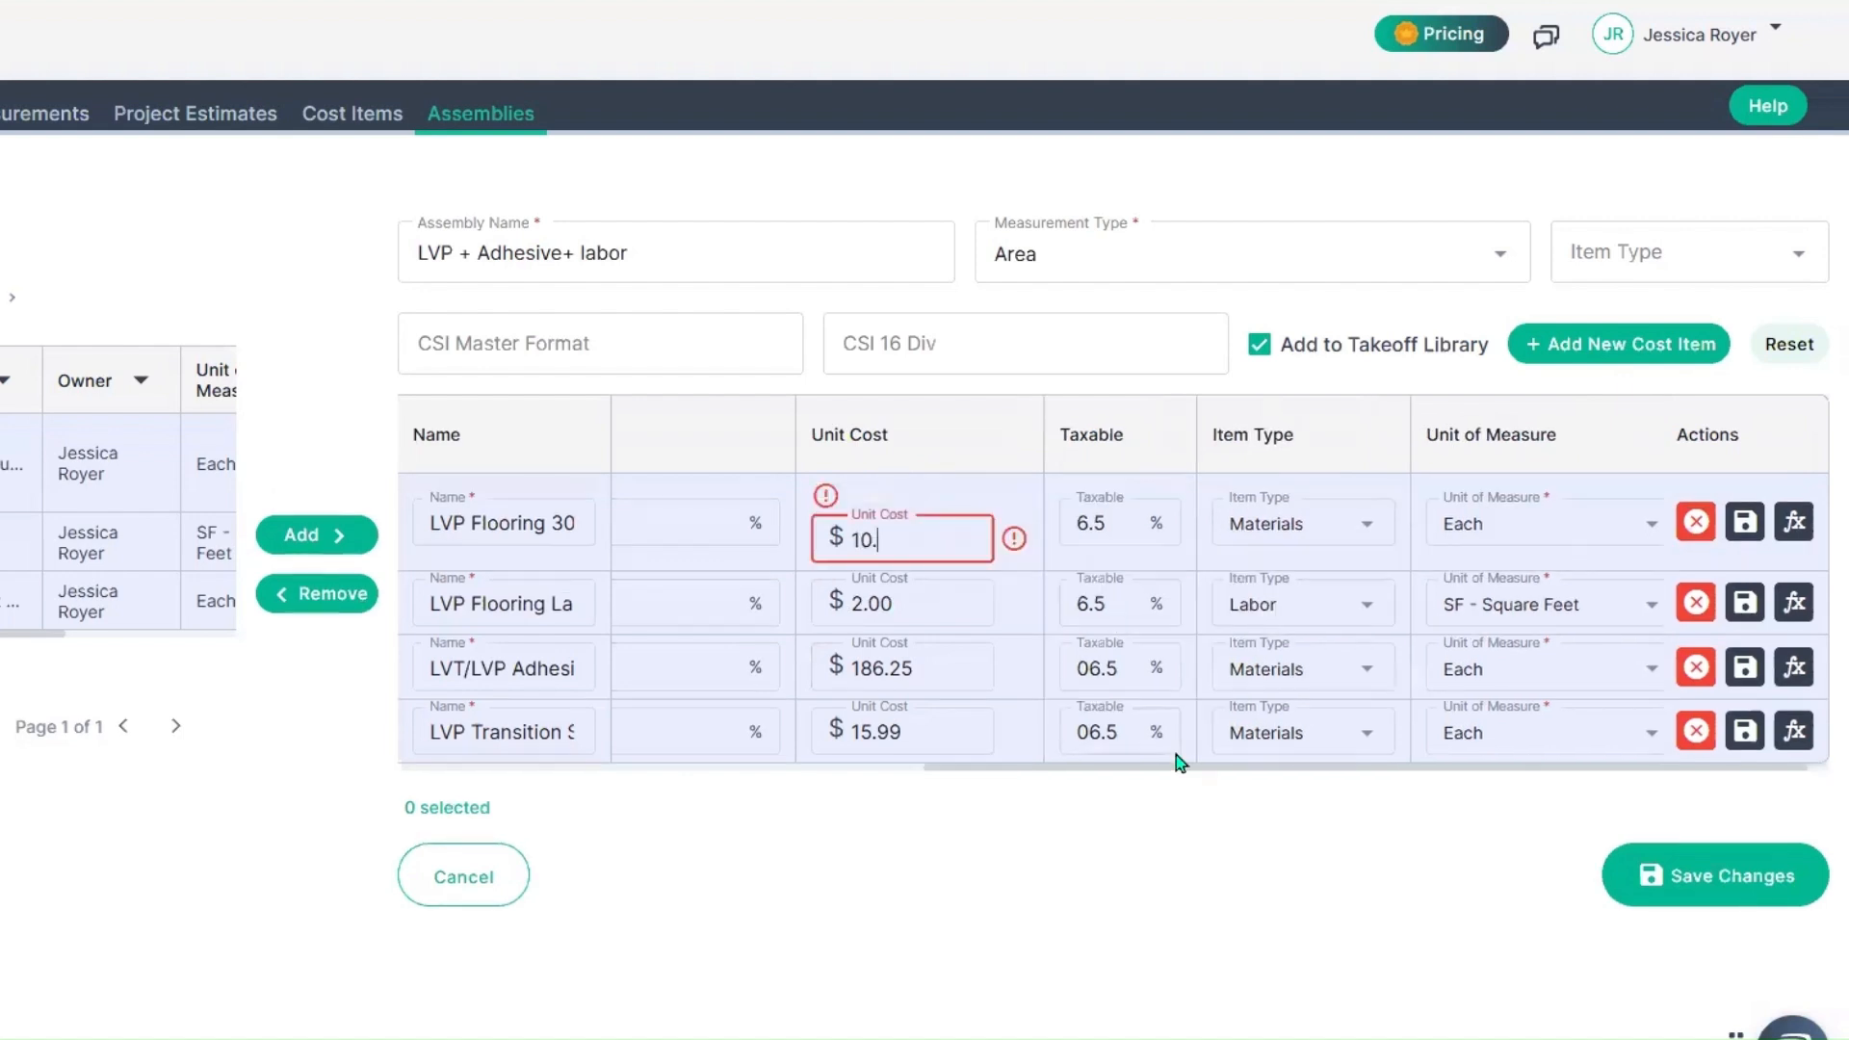
pyautogui.write('30')
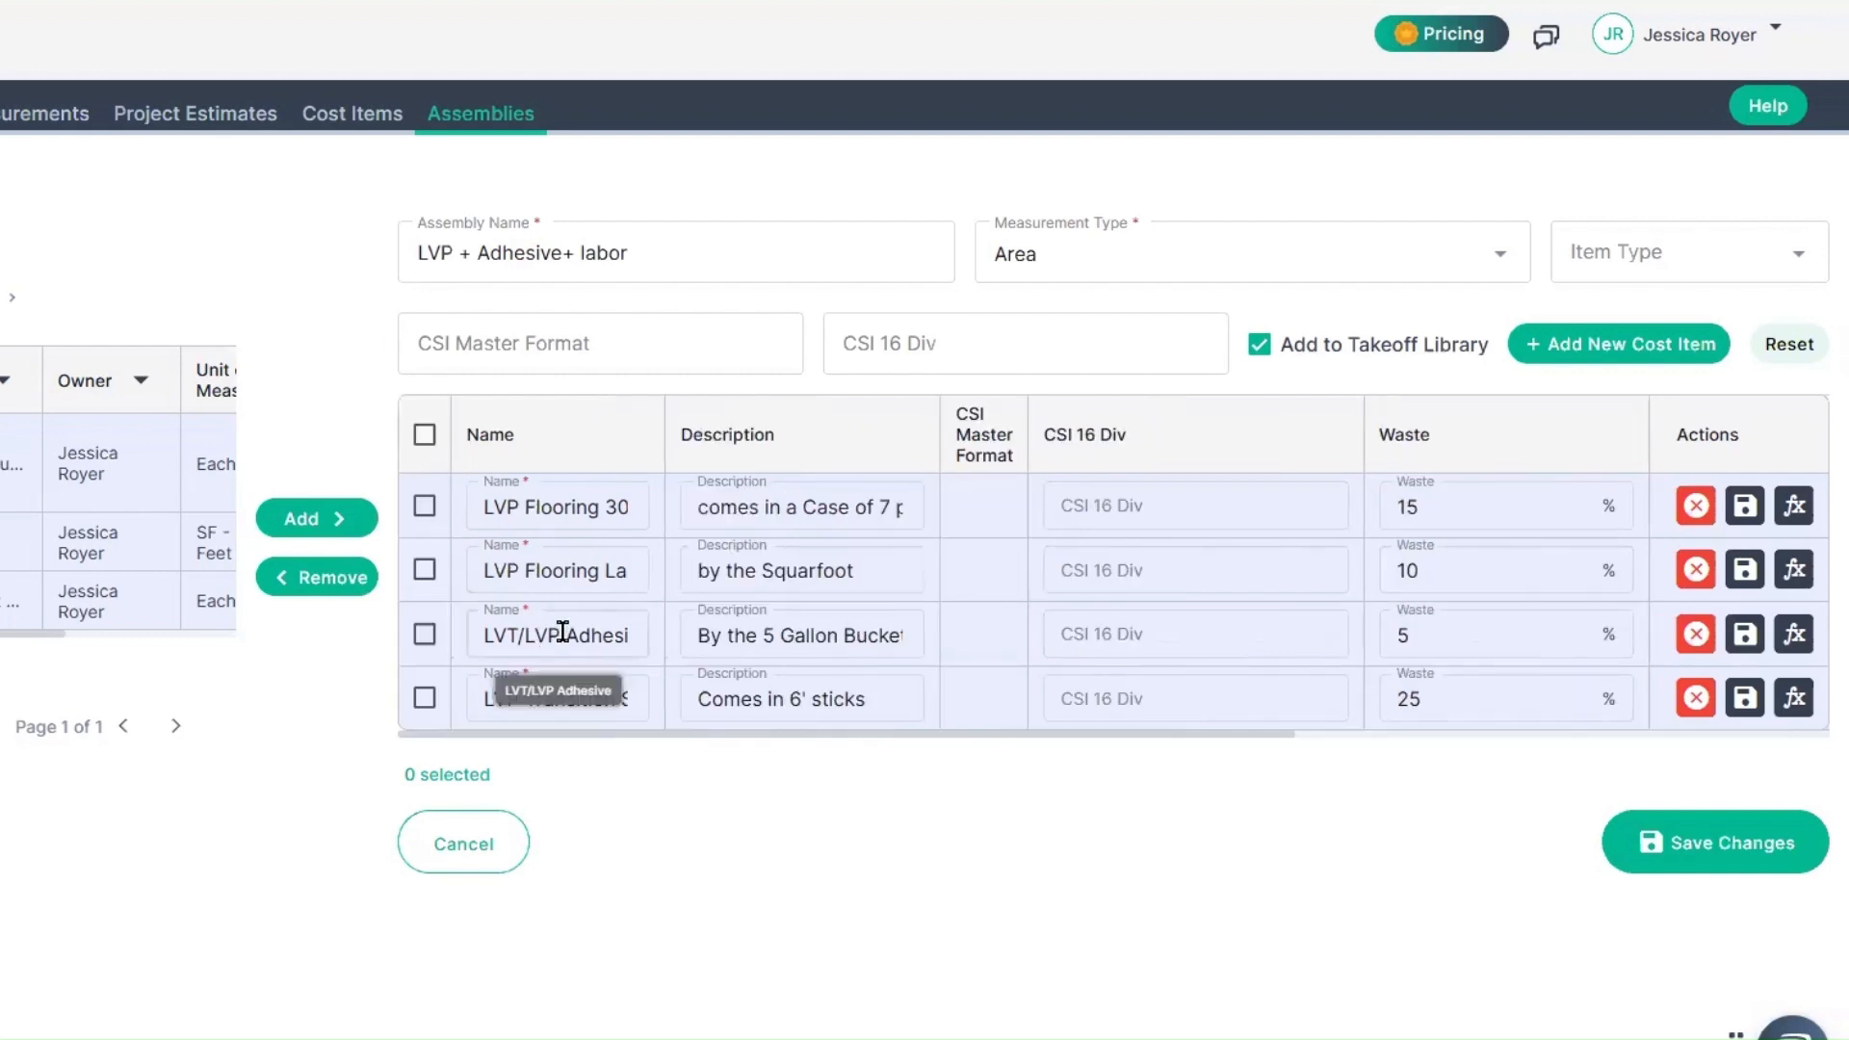
# Step: Check the coverage in the LVT/LVP Adhesive description and set that item's unit cost to $180.00
pyautogui.moveTo(564, 634); pyautogui.dragTo(634, 633)
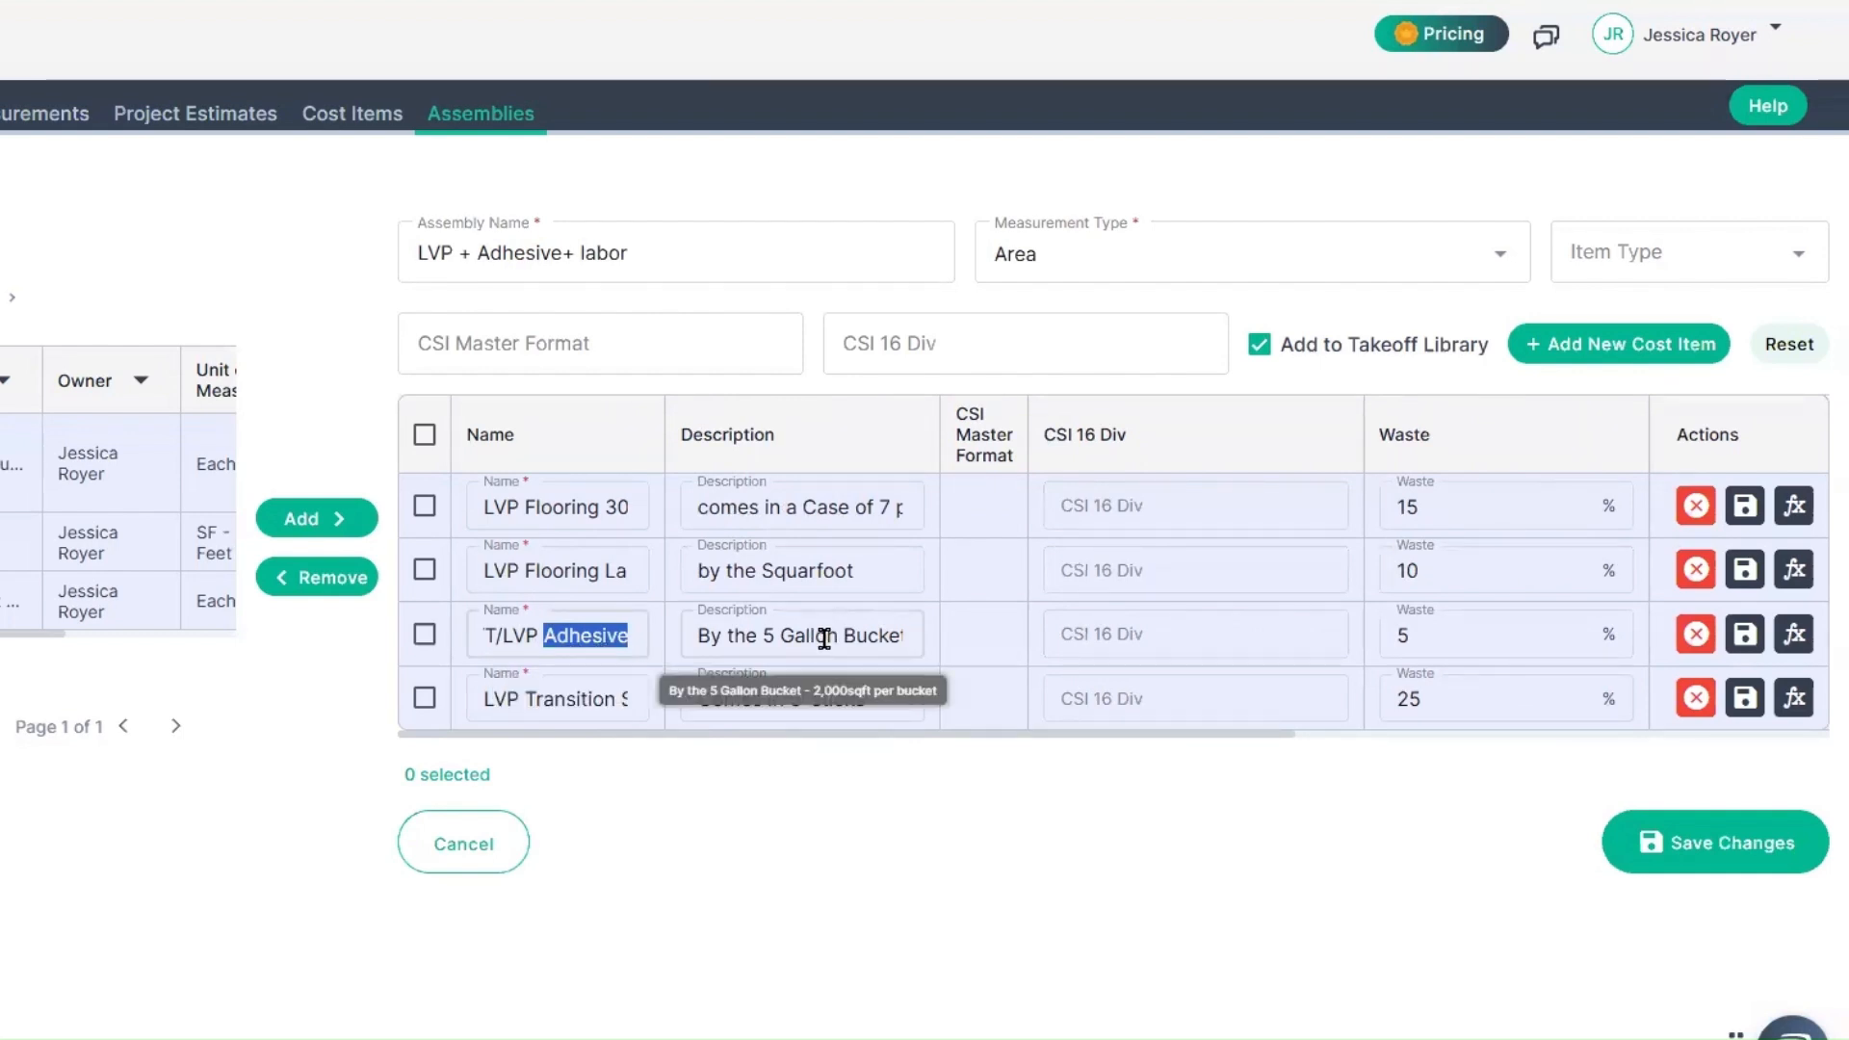
pyautogui.moveTo(726, 637); pyautogui.dragTo(913, 725)
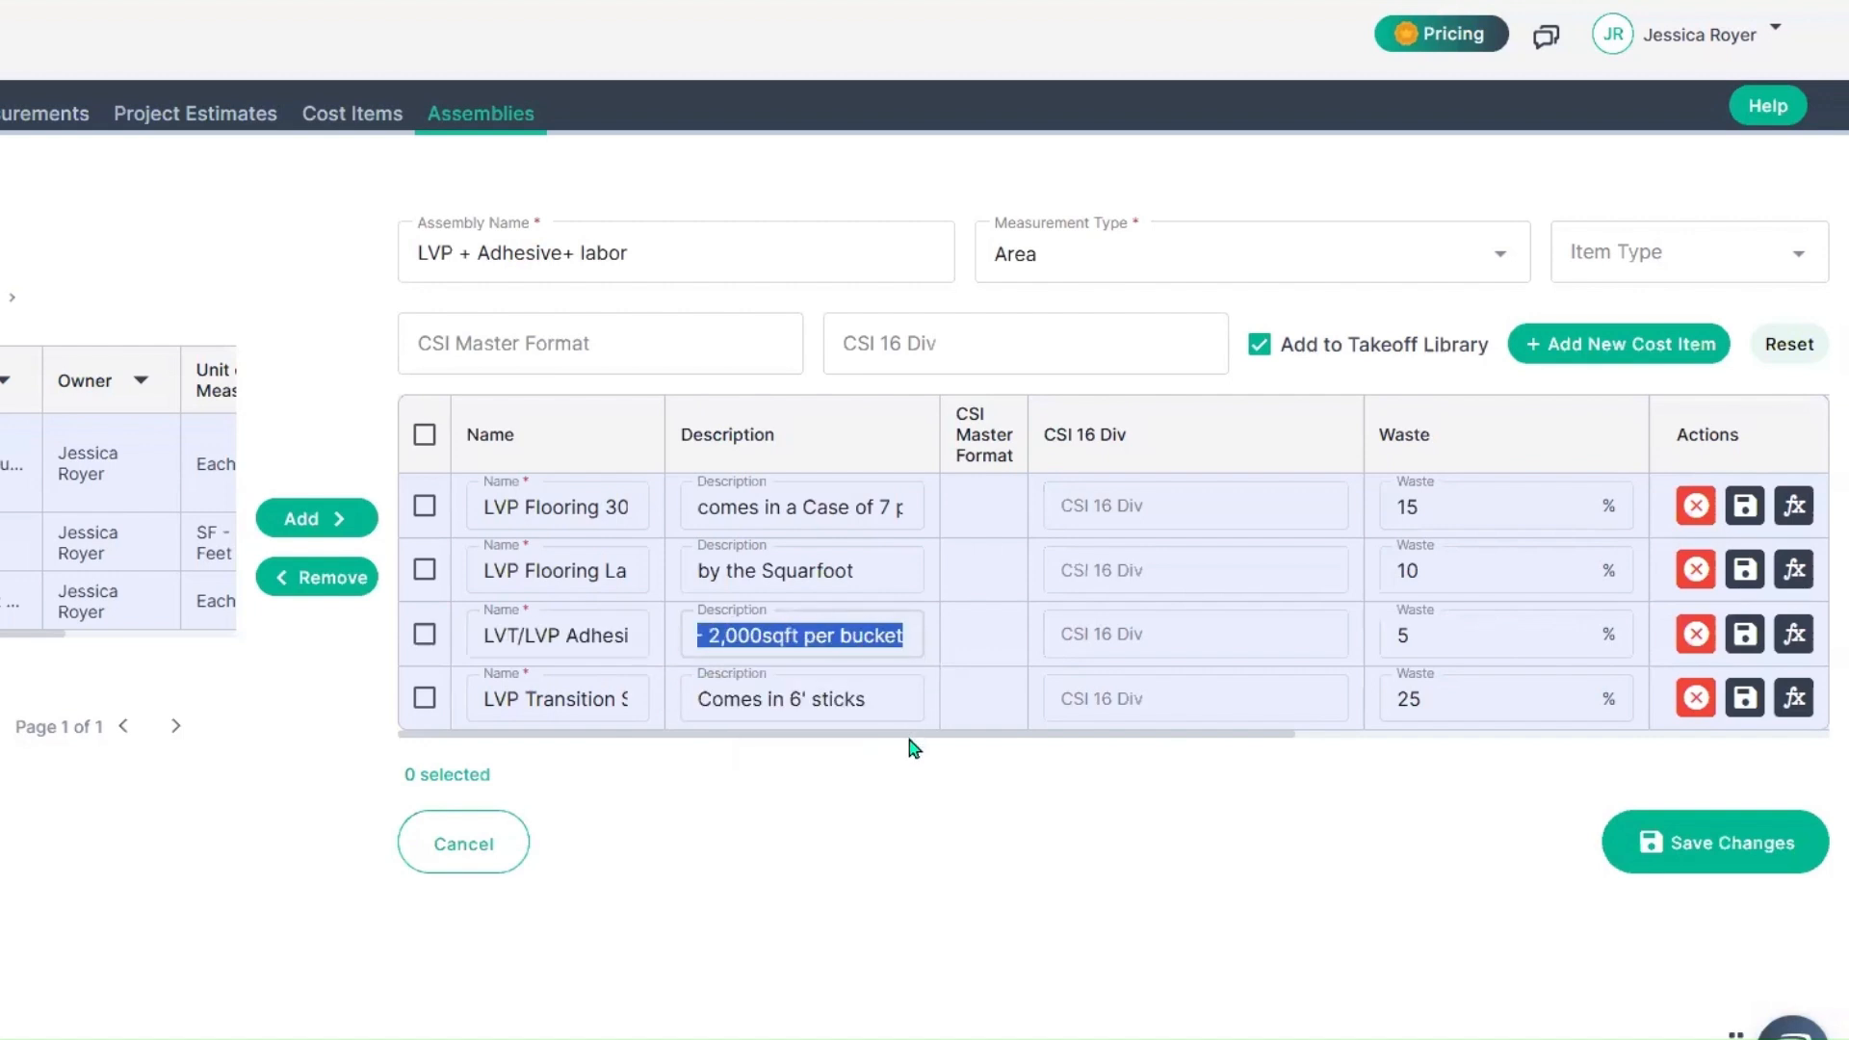
pyautogui.hscroll(5, 910, 738)
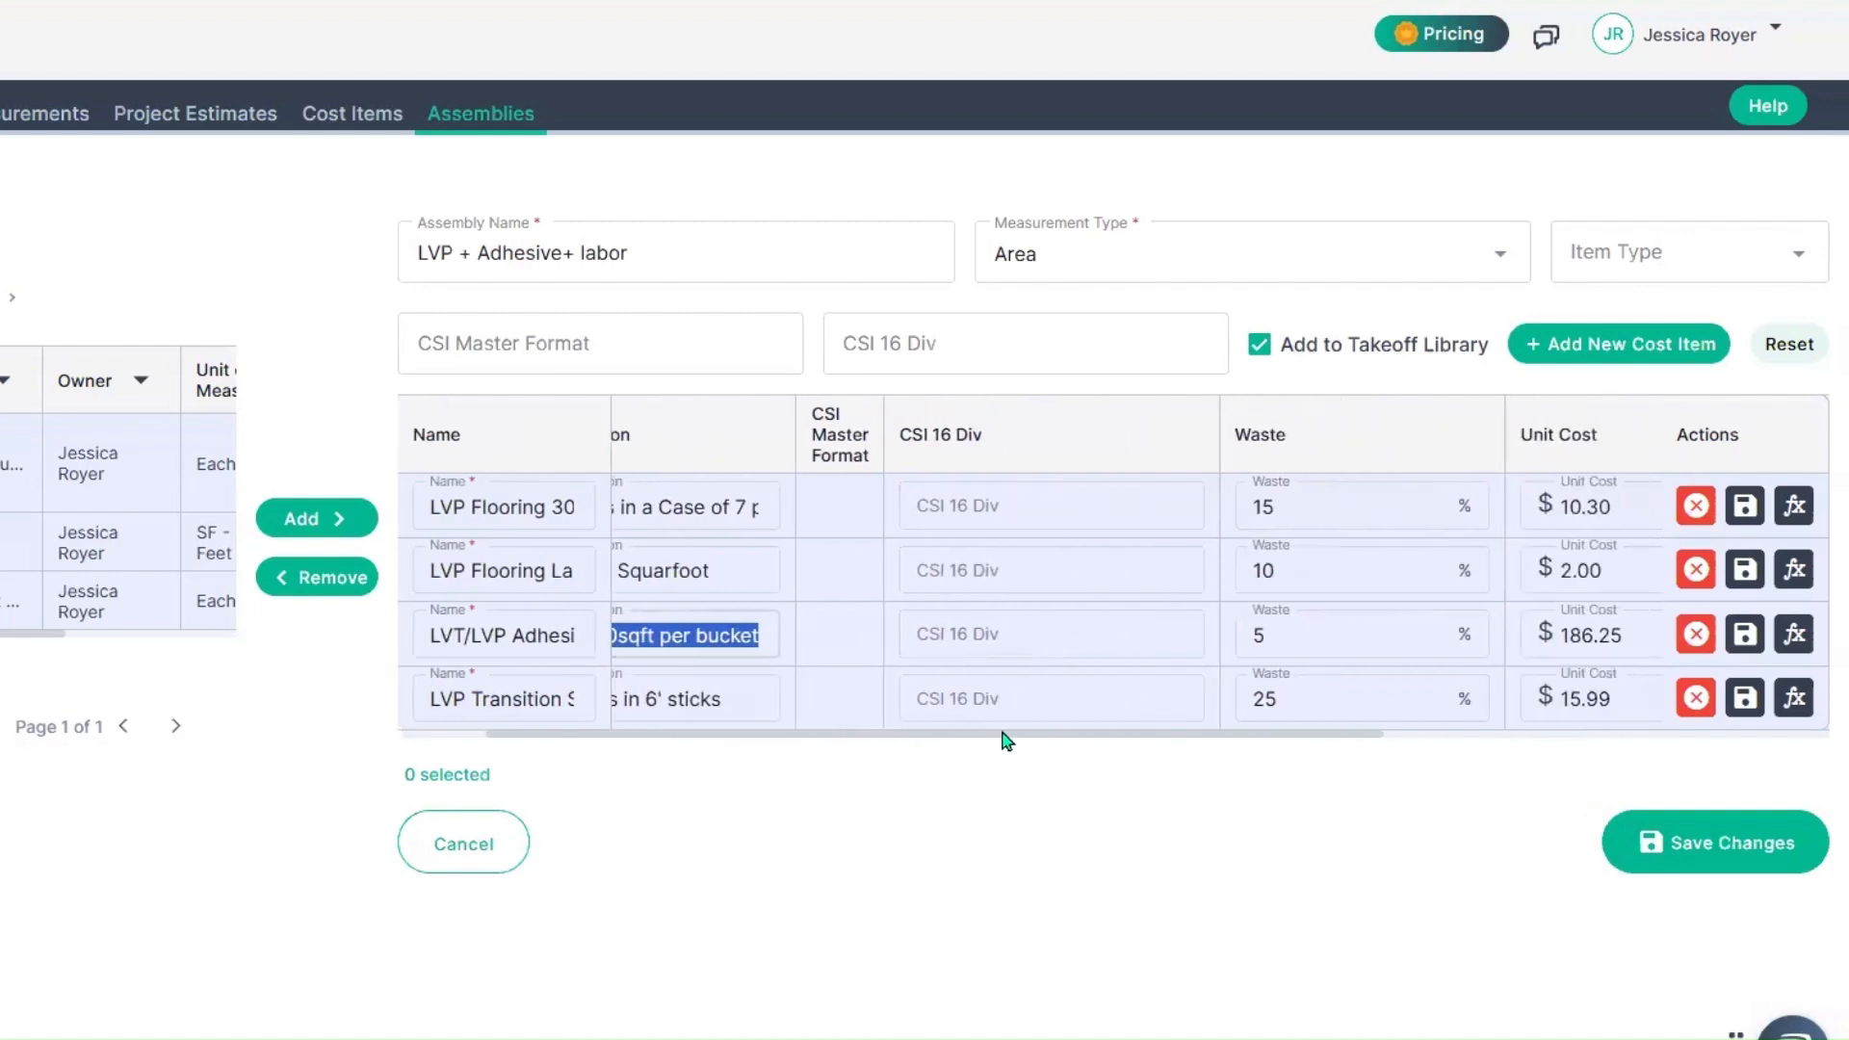
pyautogui.moveTo(1133, 736); pyautogui.dragTo(1494, 732)
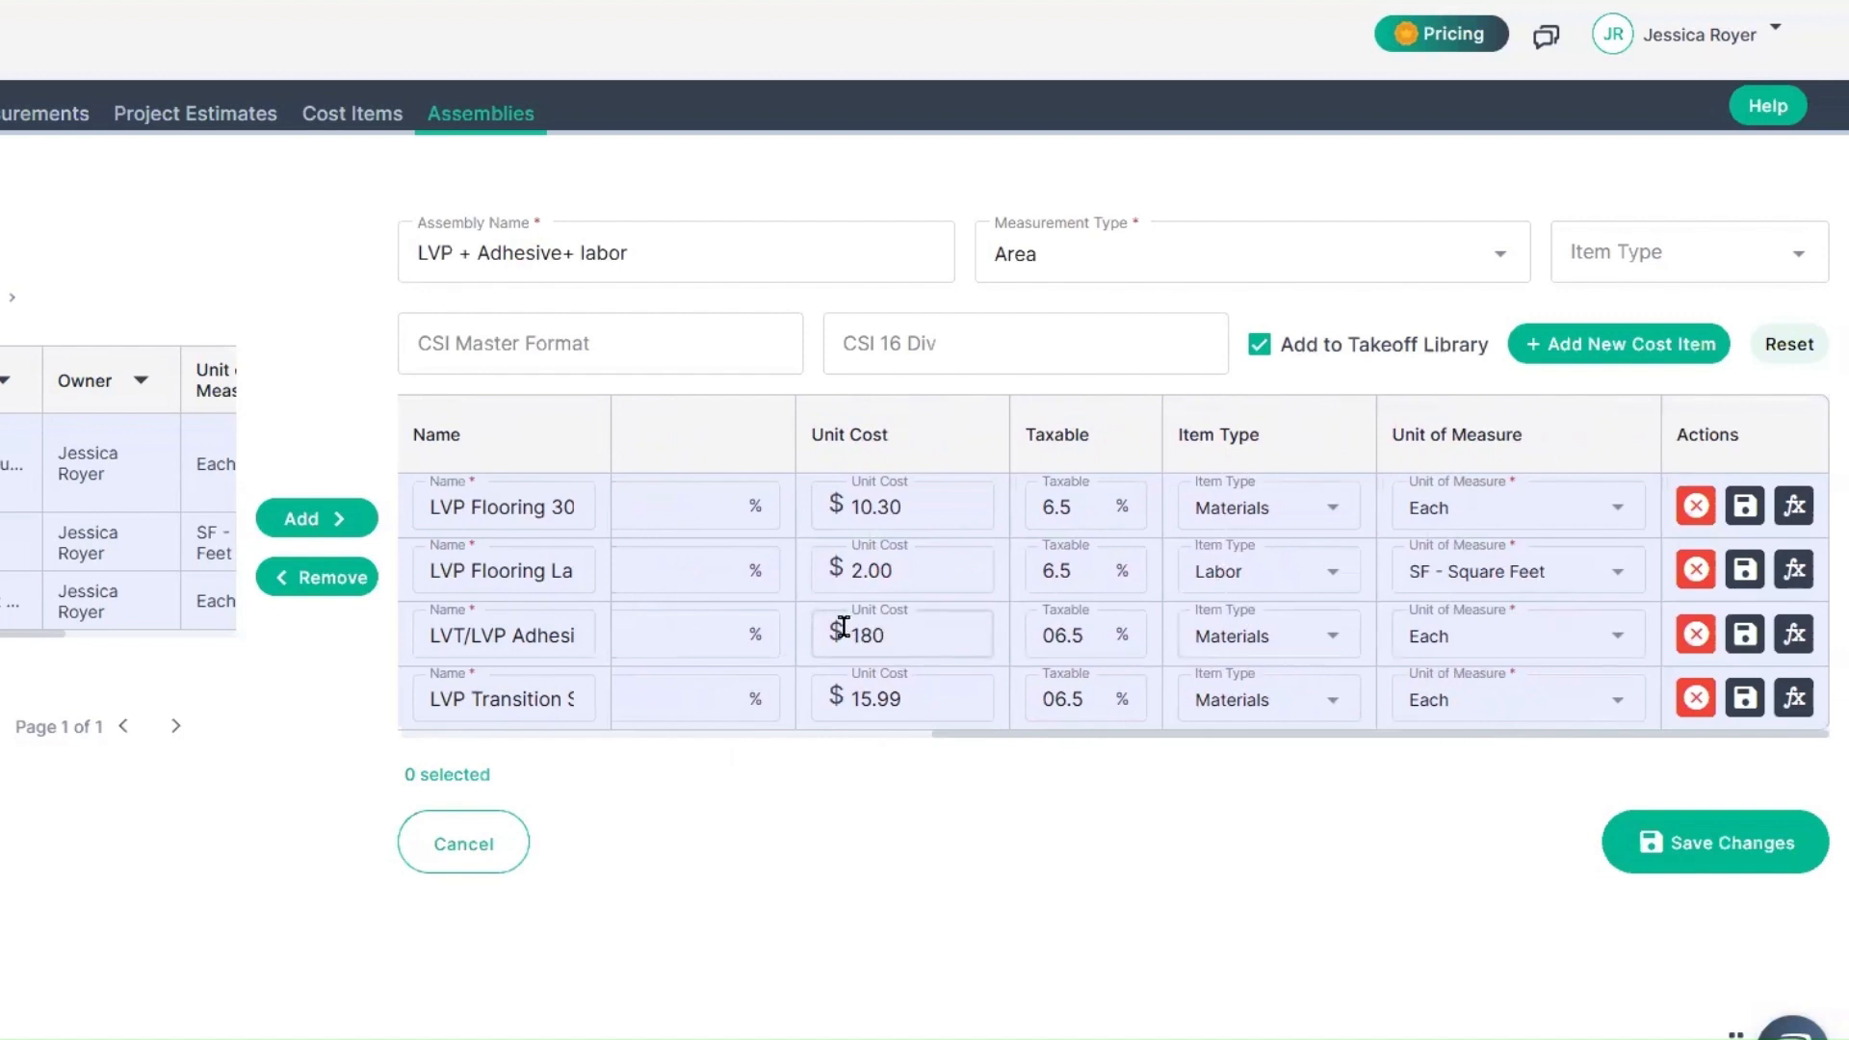
pyautogui.moveTo(843, 628); pyautogui.dragTo(893, 625)
pyautogui.click(974, 622)
pyautogui.click(1522, 649)
pyautogui.click(1525, 652)
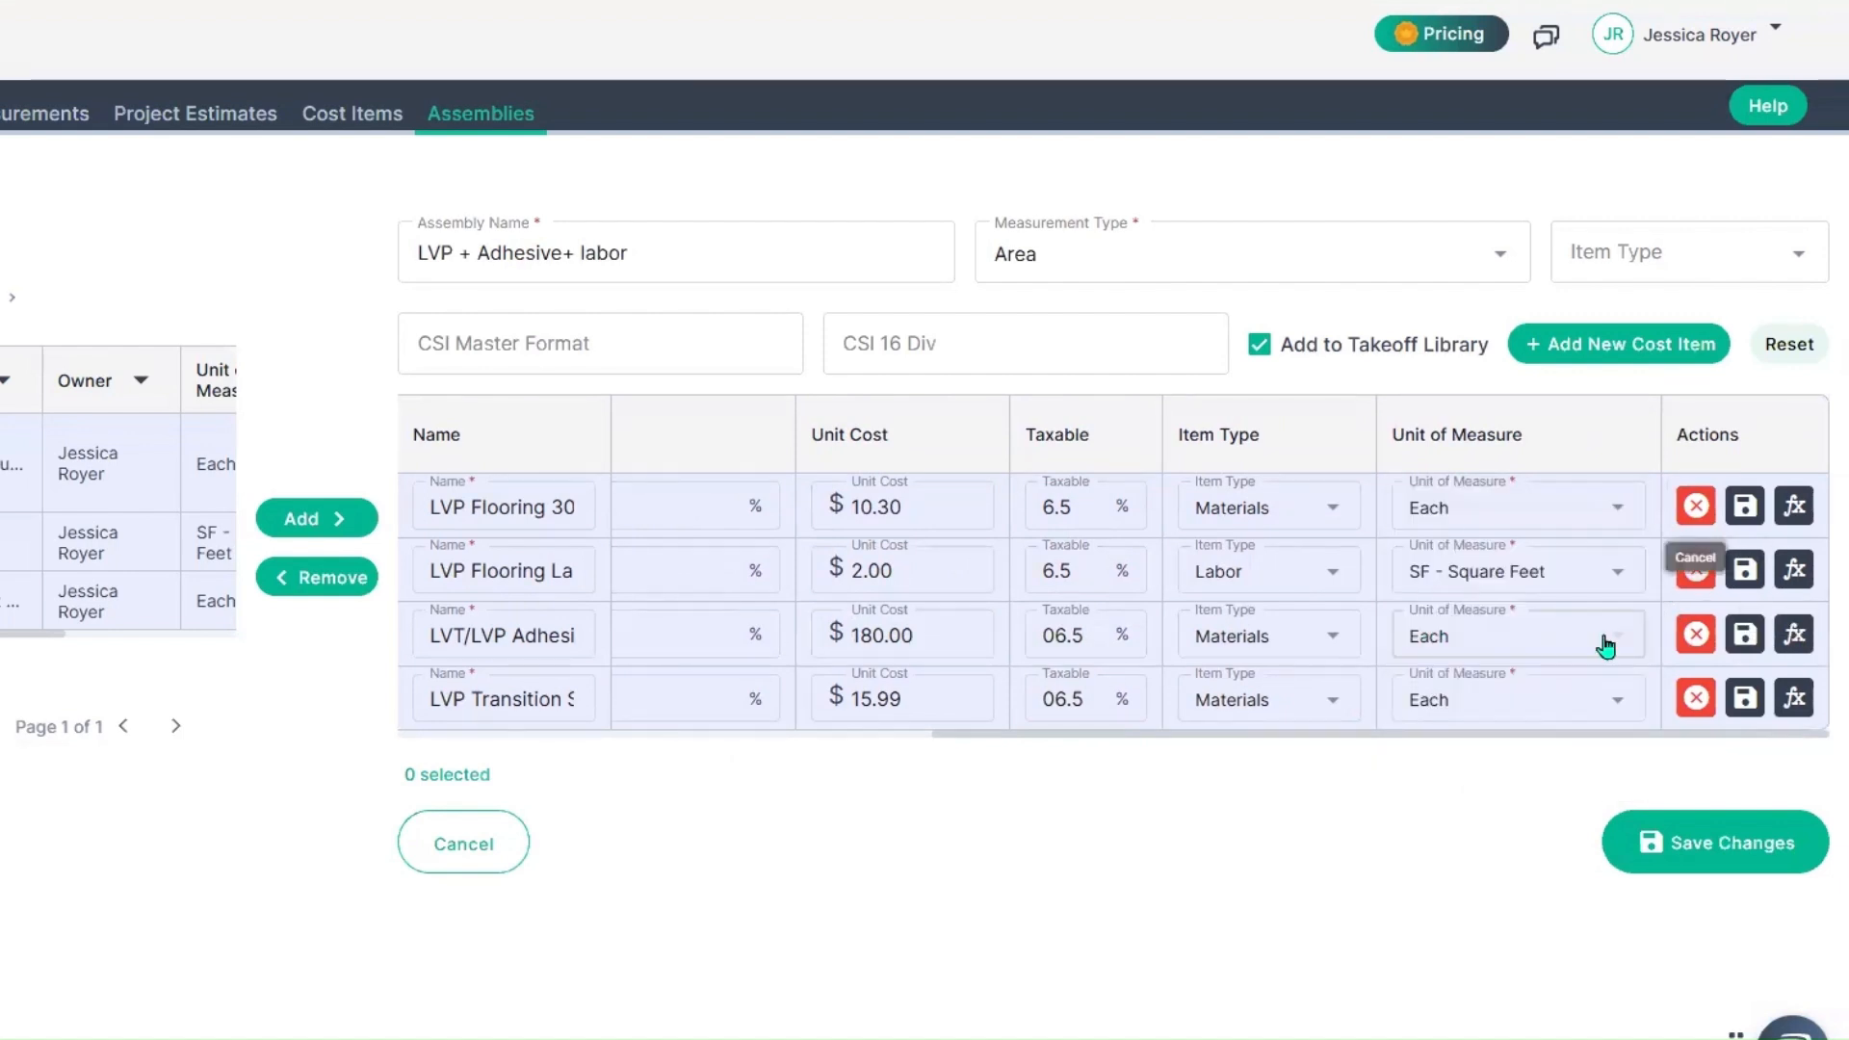
# Step: Save the edited rows of all four cost items in the assembly
pyautogui.click(1745, 515)
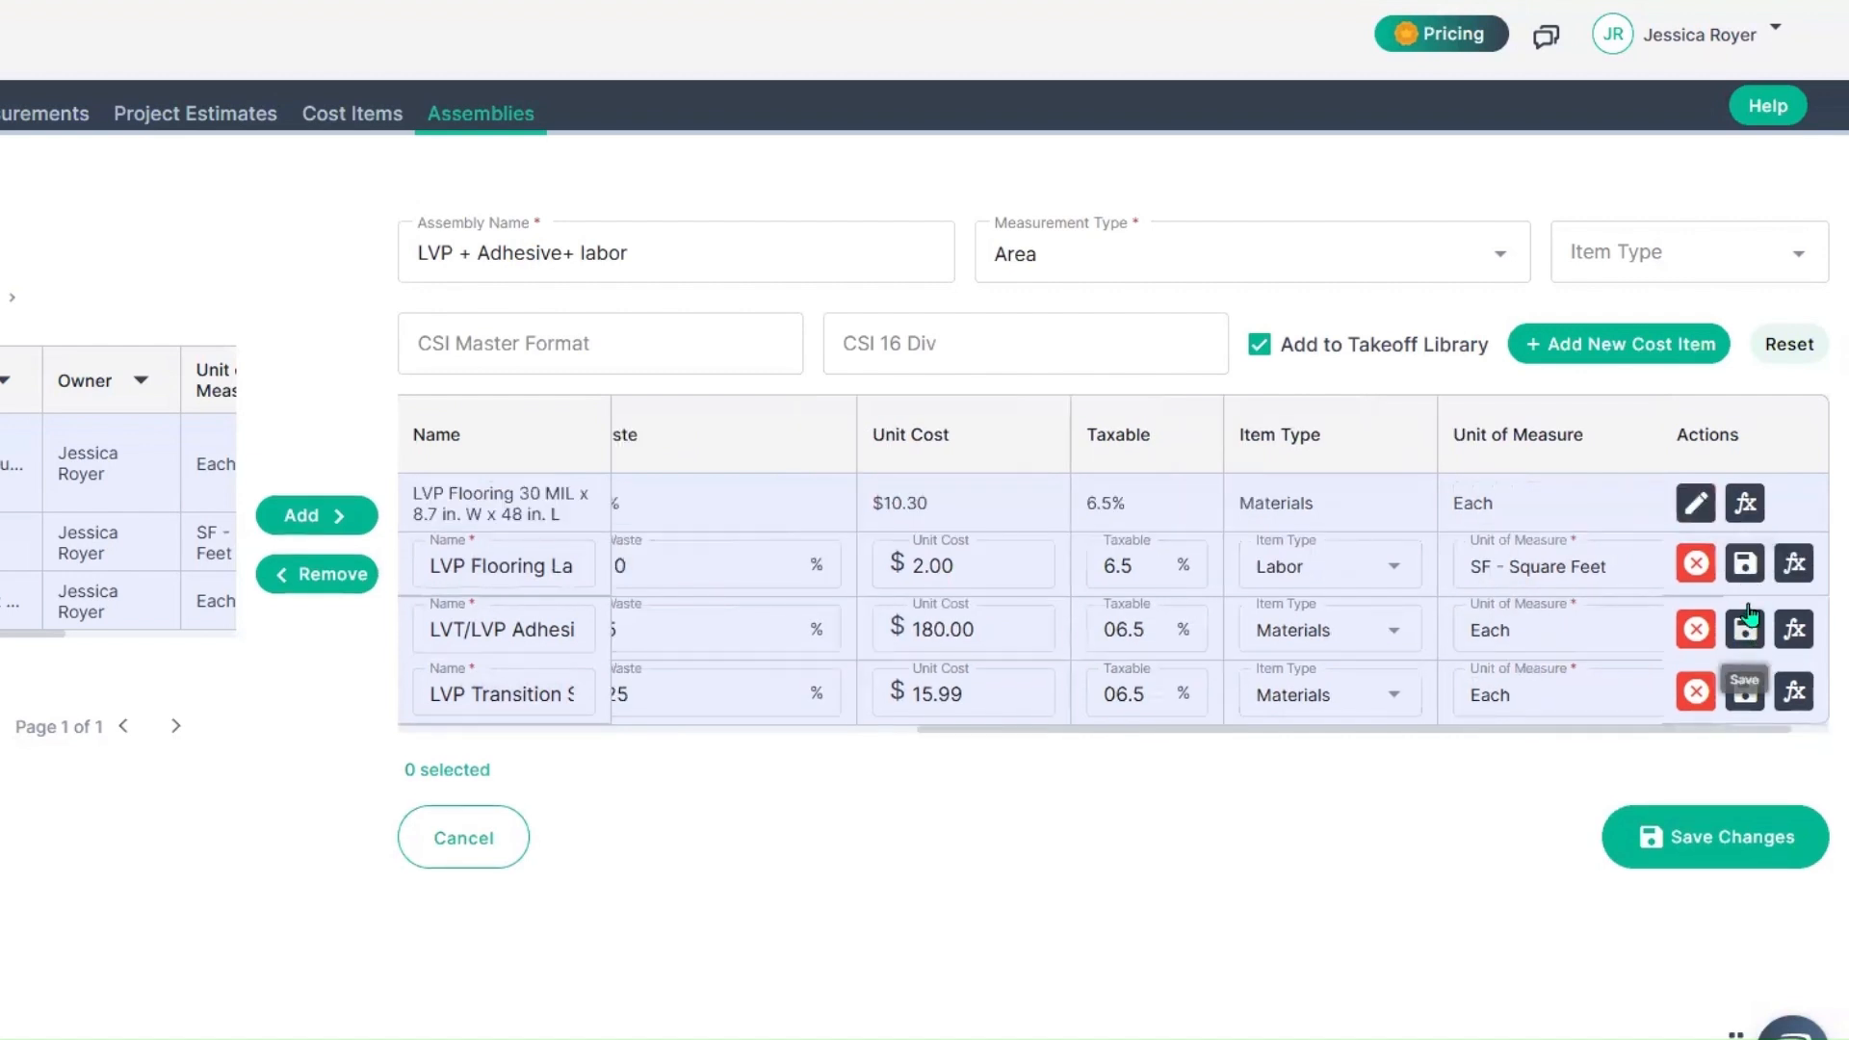
pyautogui.click(1744, 629)
pyautogui.click(1744, 564)
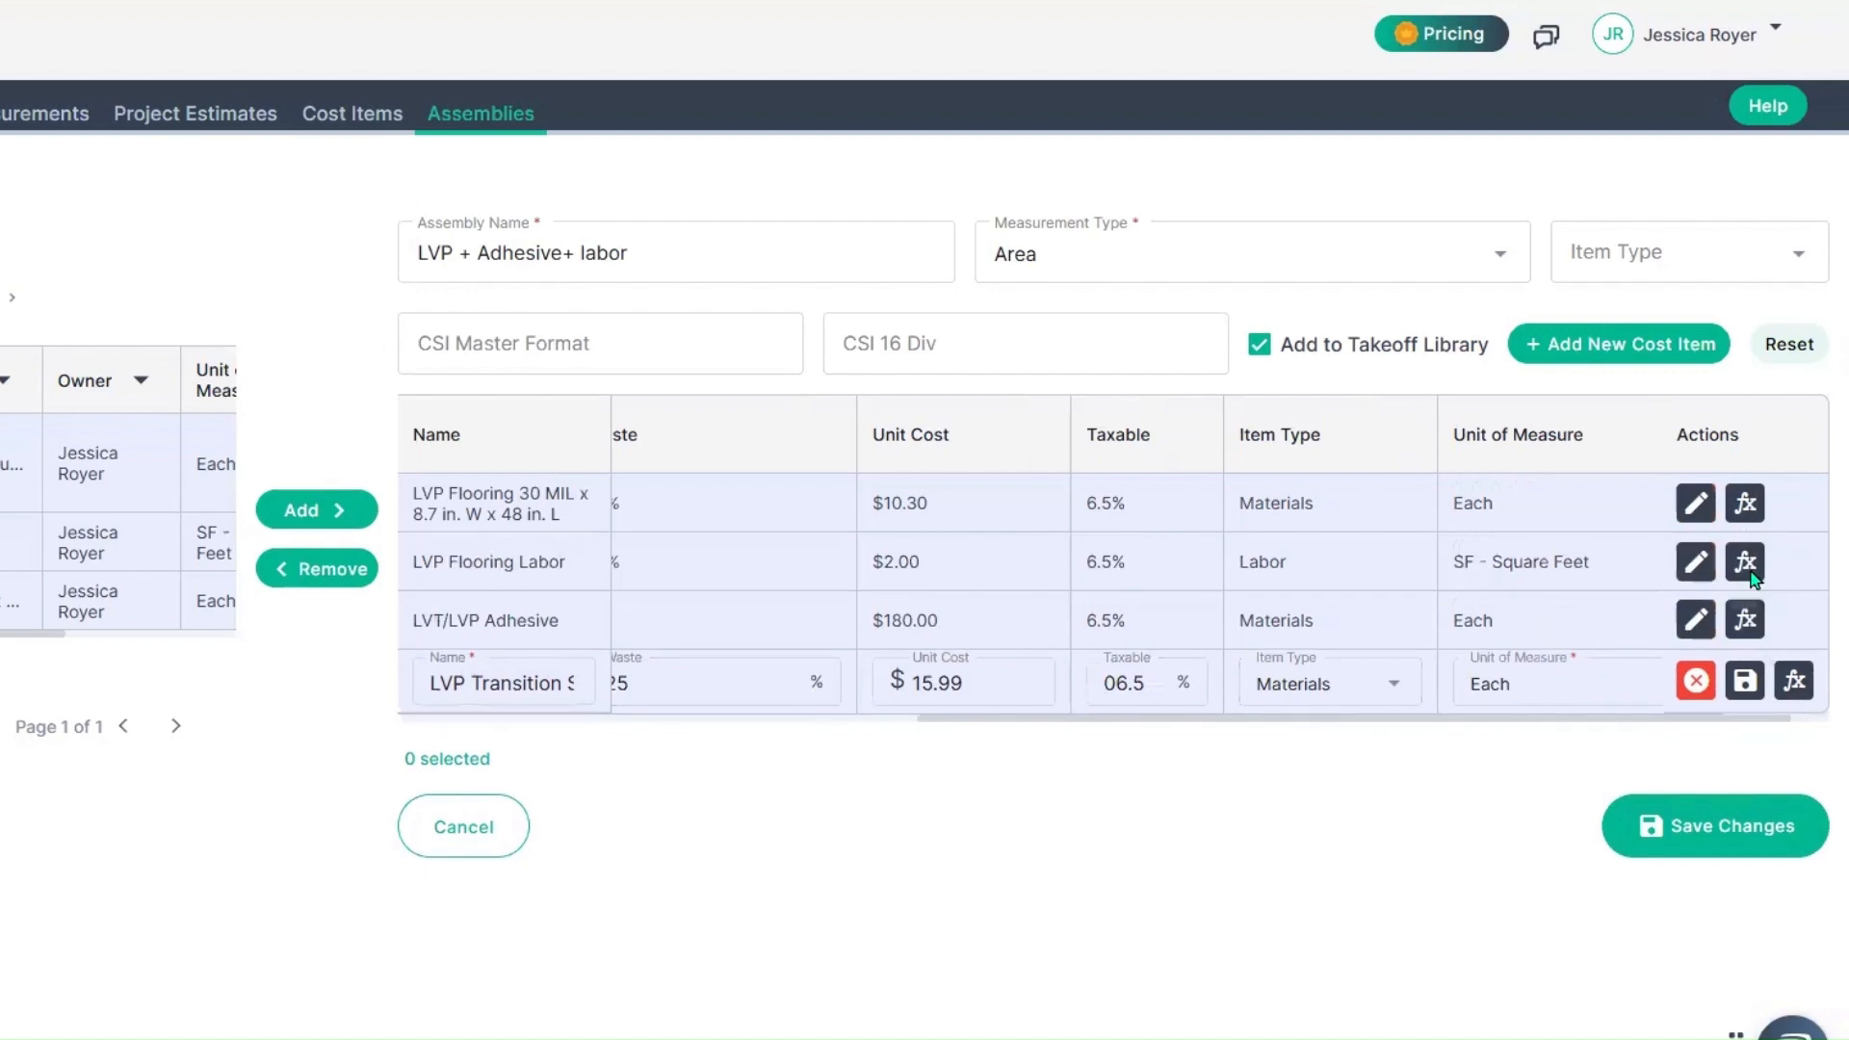
pyautogui.click(1744, 681)
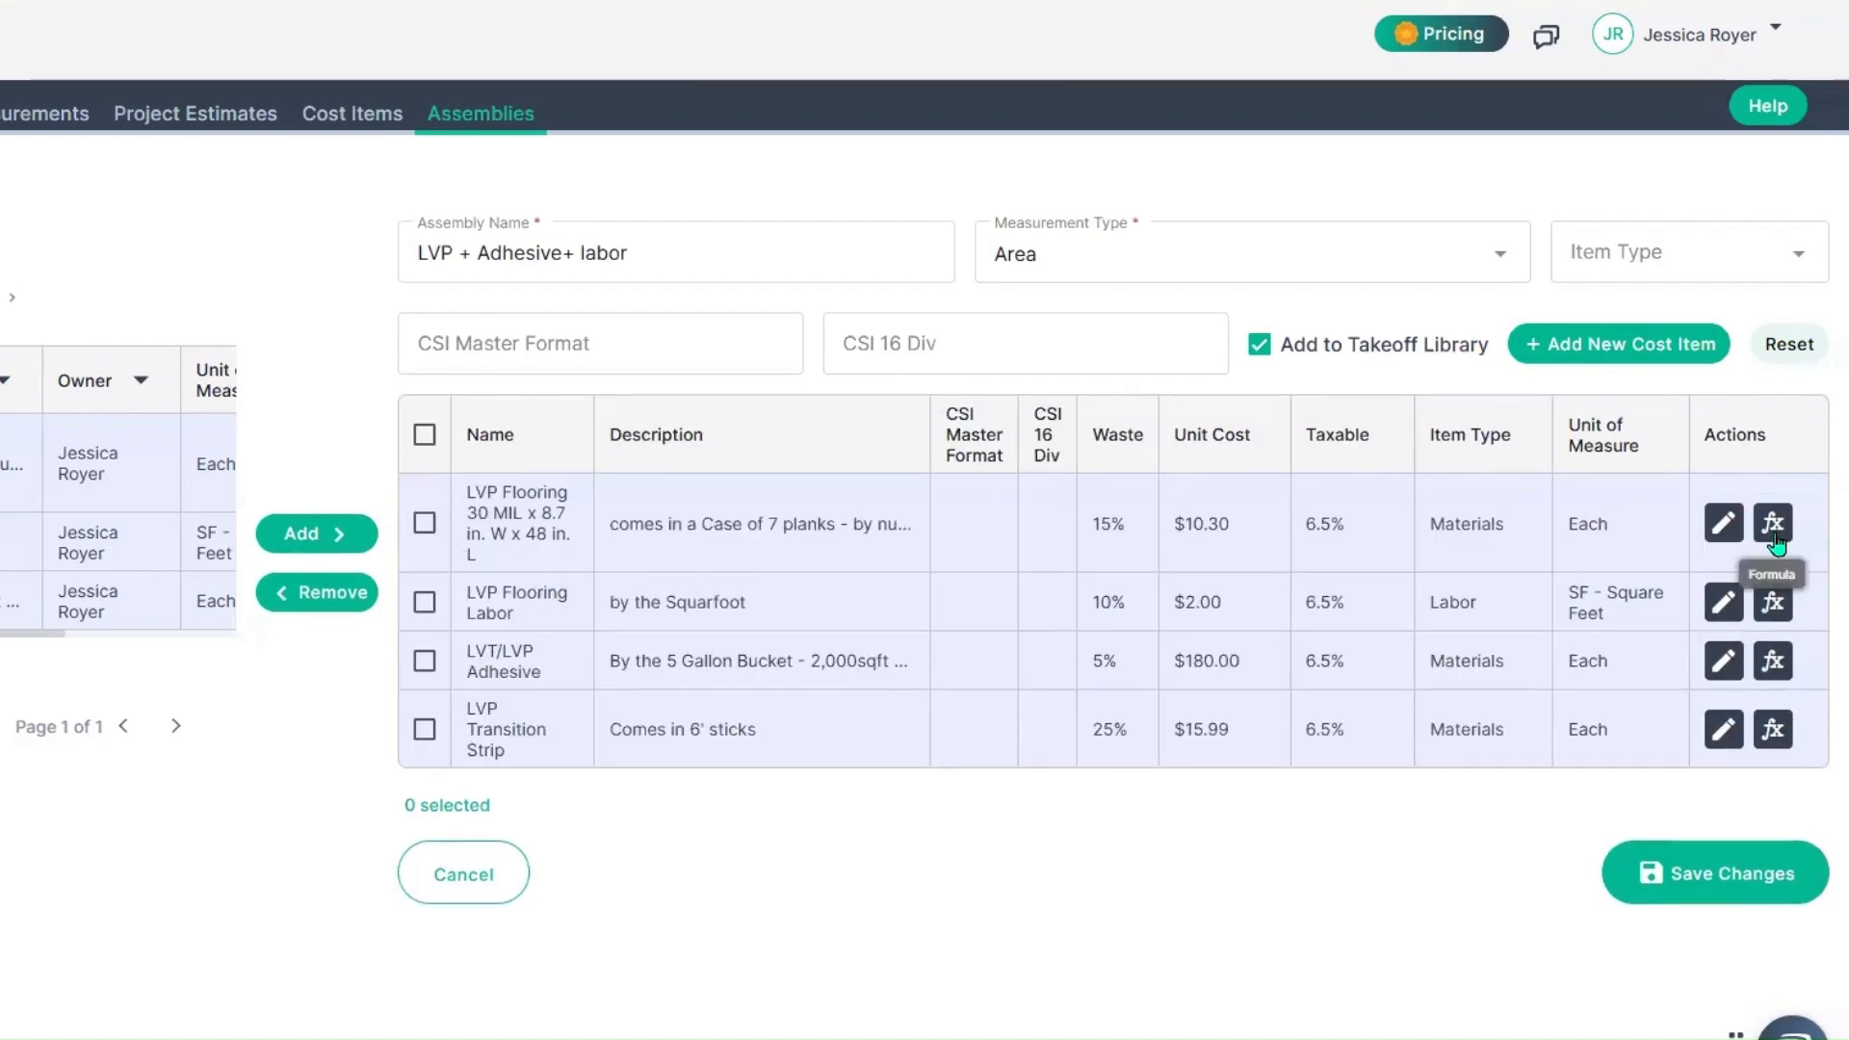
# Step: Open the formula editor for the LVP Flooring 30 MIL item and load the library formula "Number of flooring units"
pyautogui.click(1775, 537)
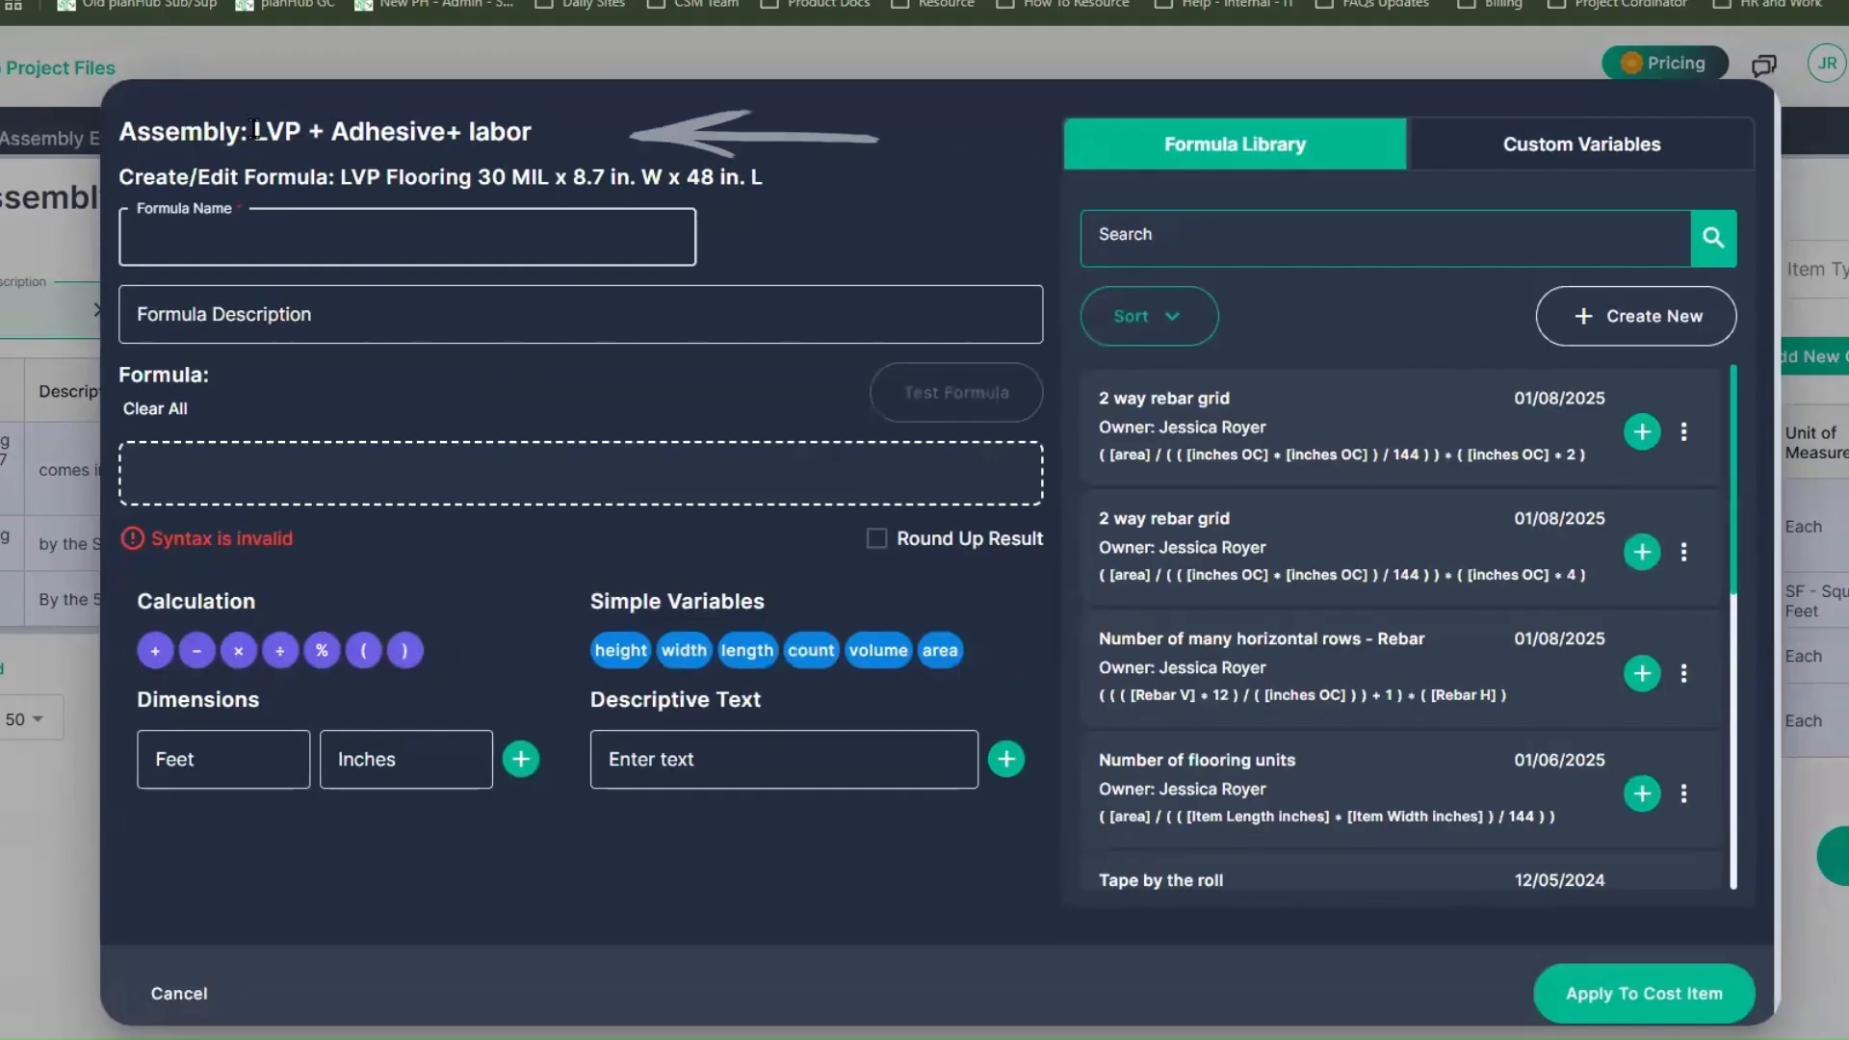
pyautogui.click(120, 131)
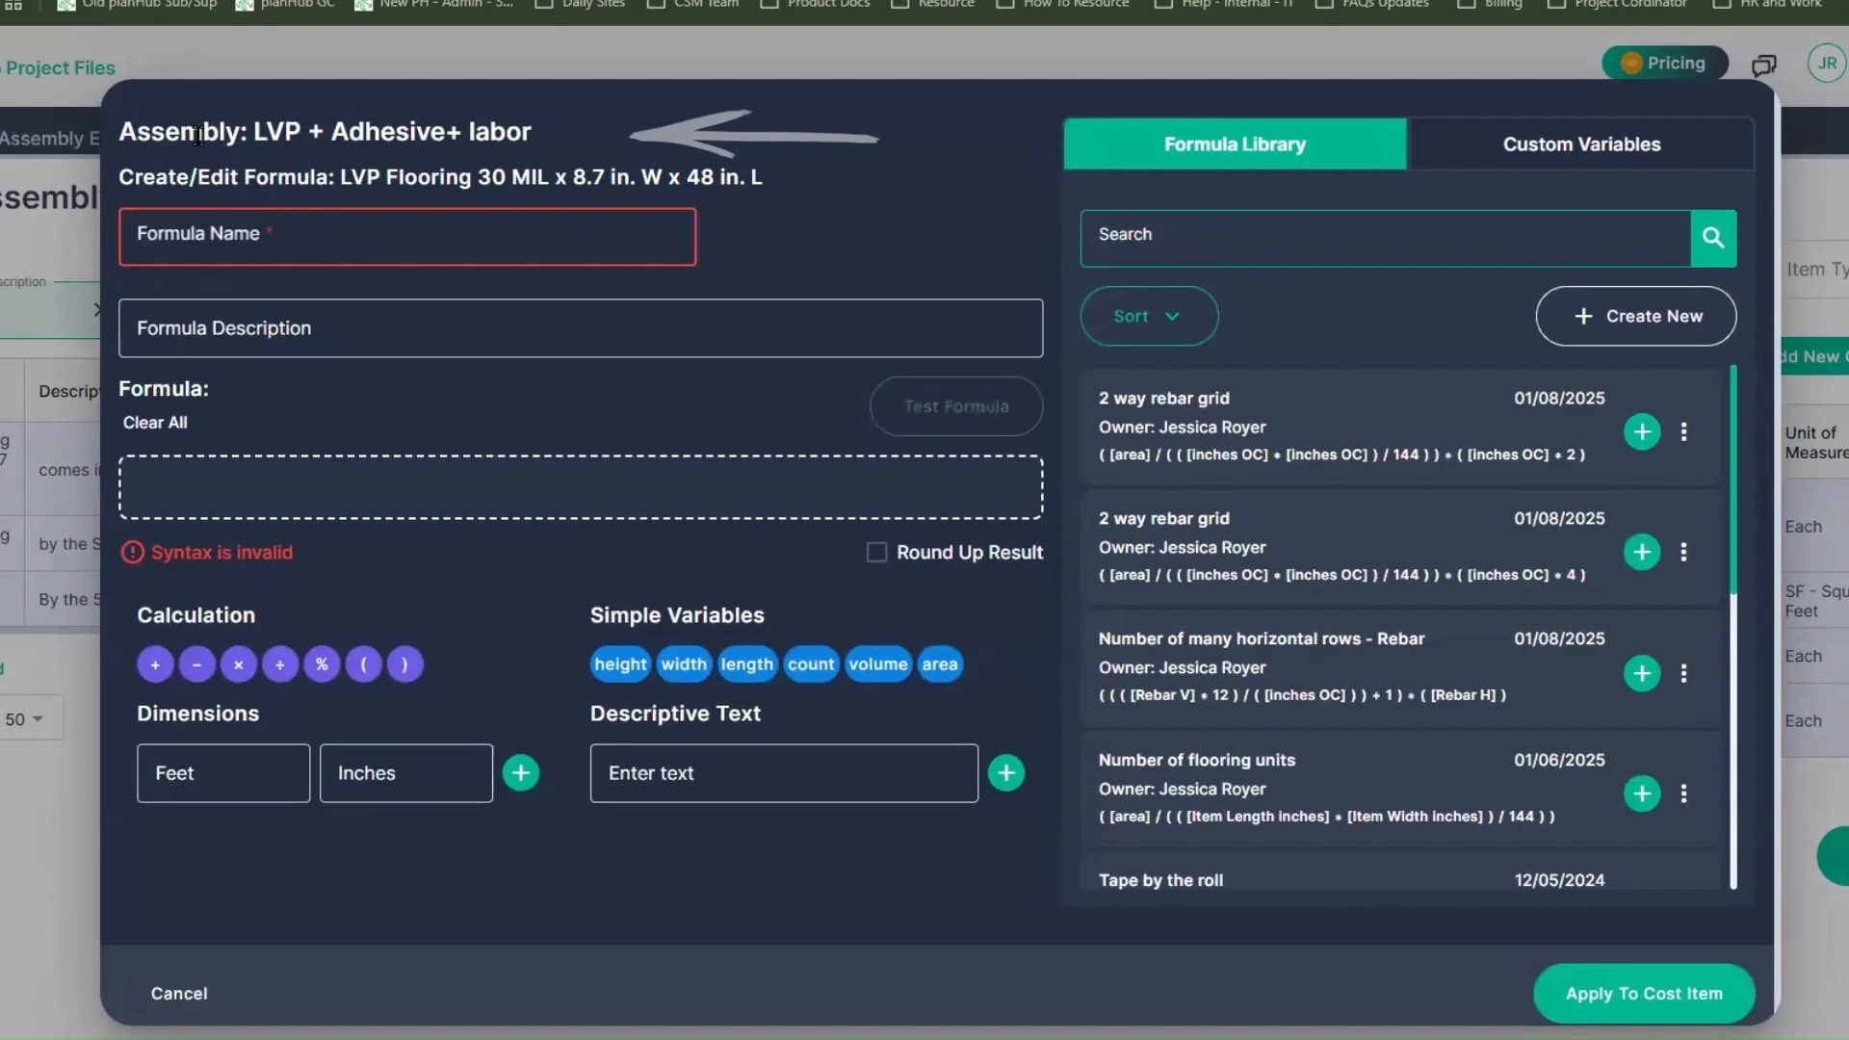
pyautogui.moveTo(119, 132); pyautogui.dragTo(455, 136)
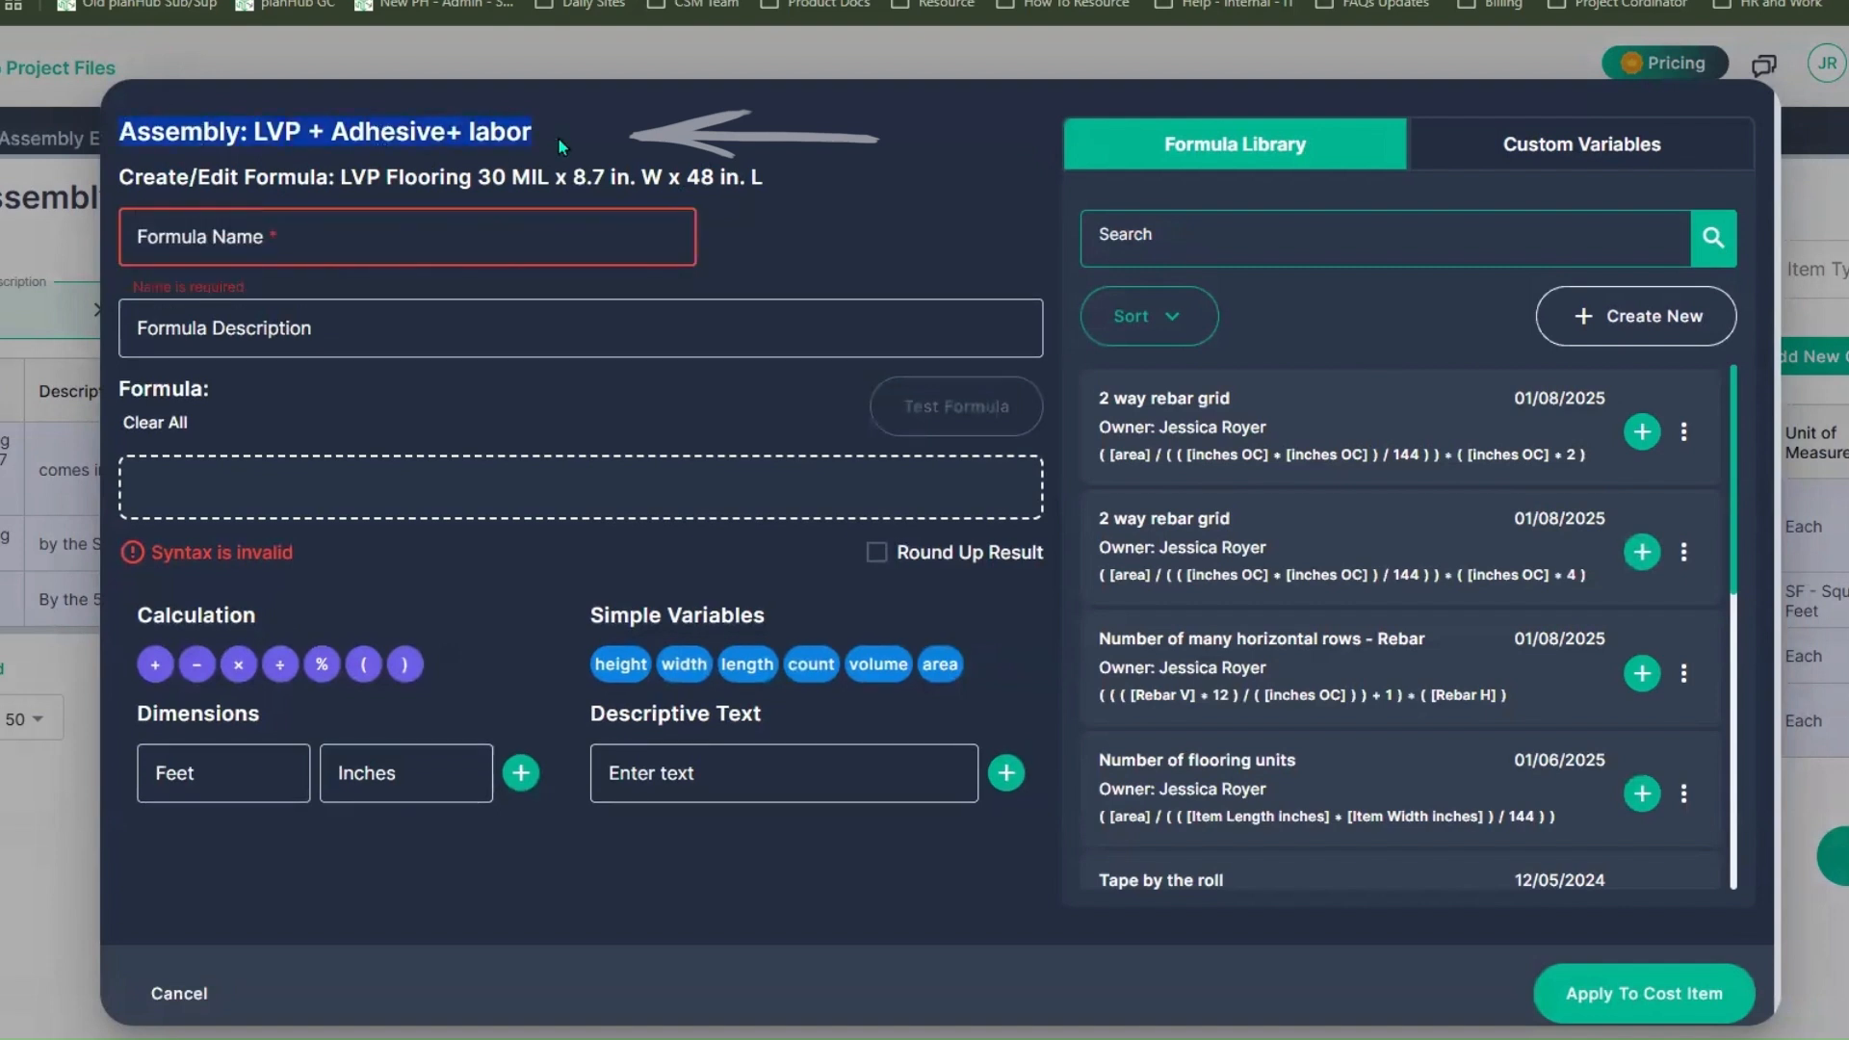
pyautogui.moveTo(121, 176); pyautogui.dragTo(793, 183)
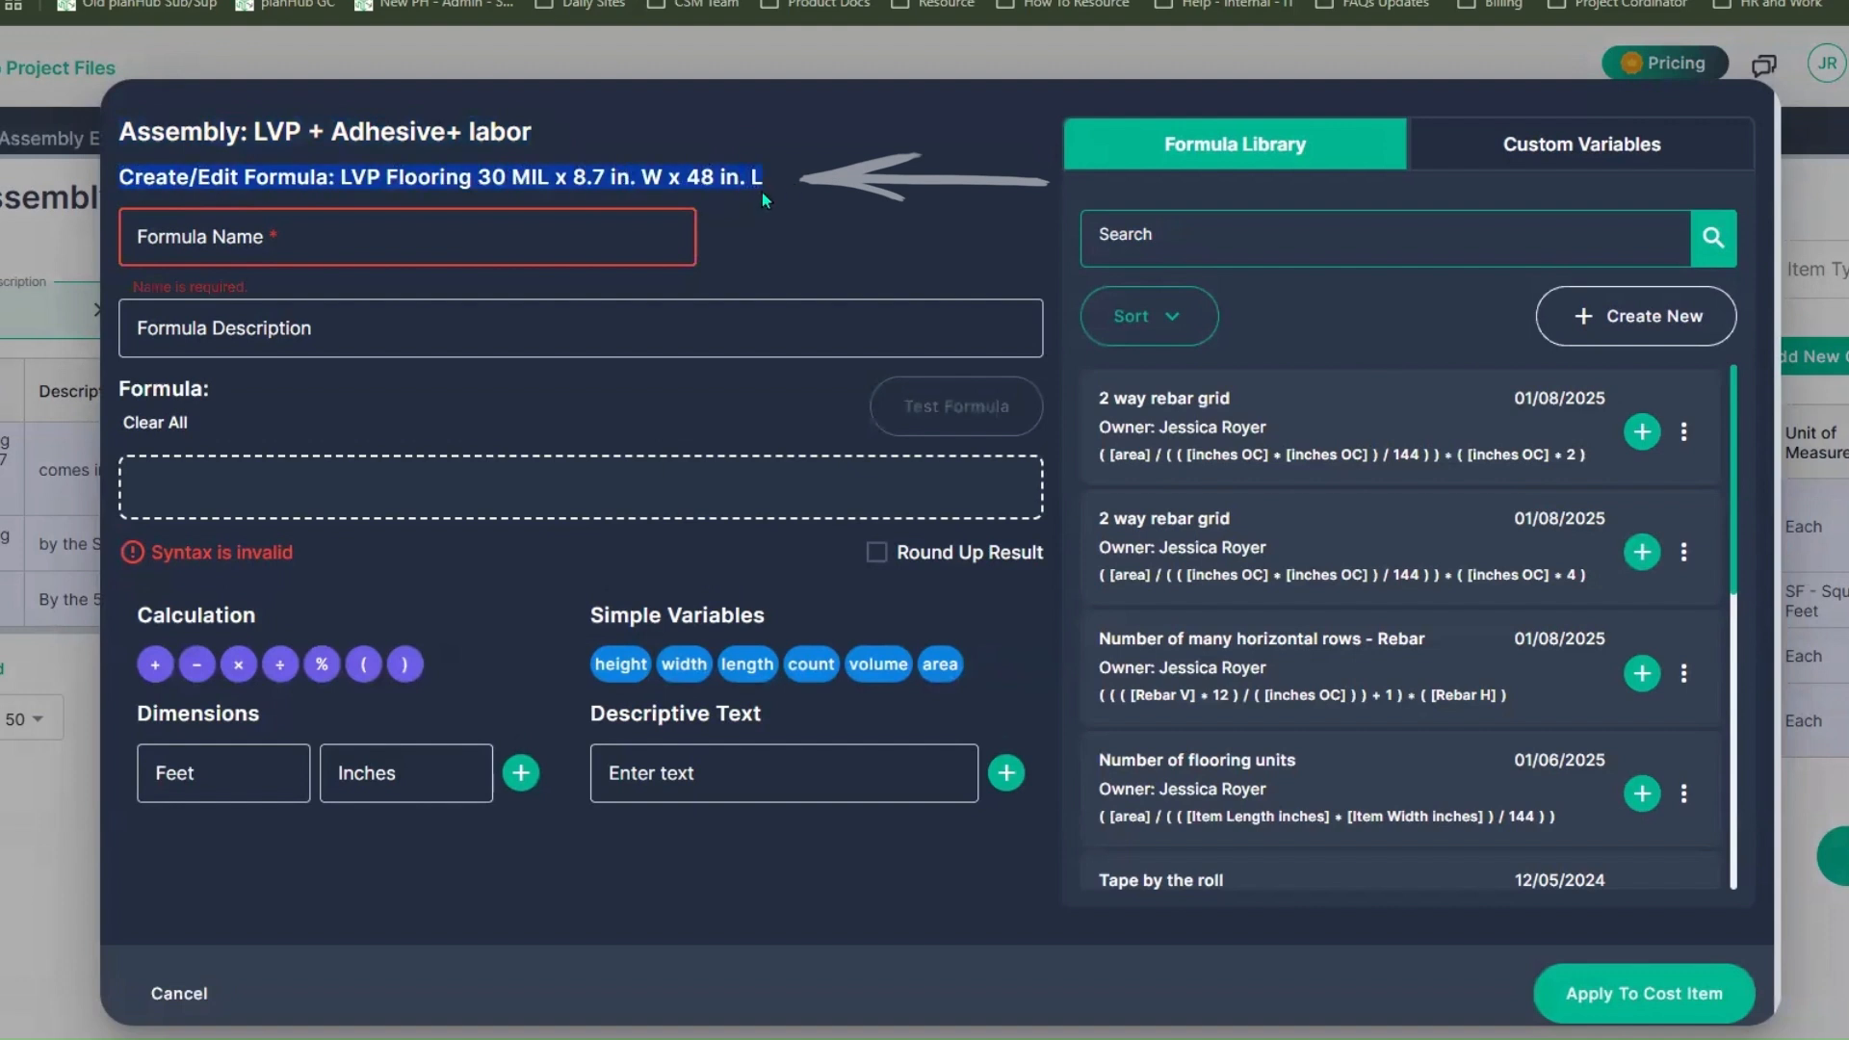
pyautogui.click(371, 233)
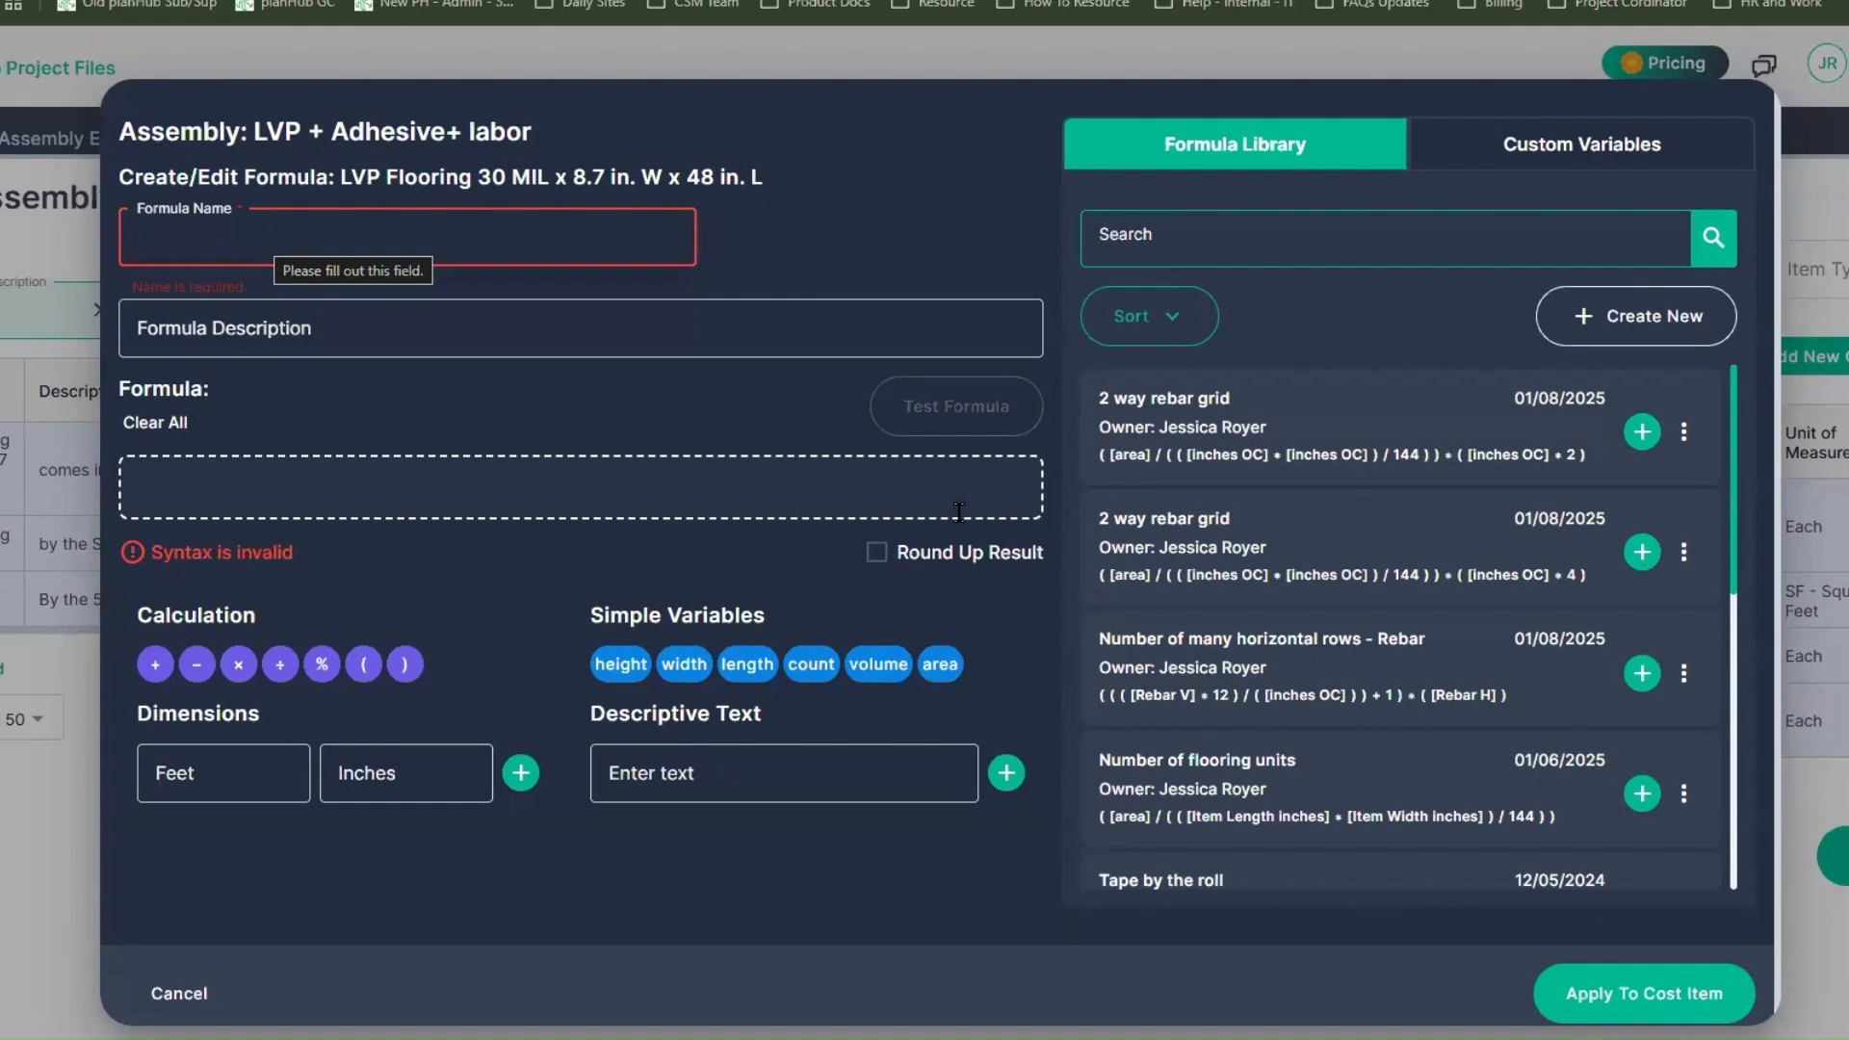
pyautogui.moveTo(1100, 760); pyautogui.dragTo(1281, 760)
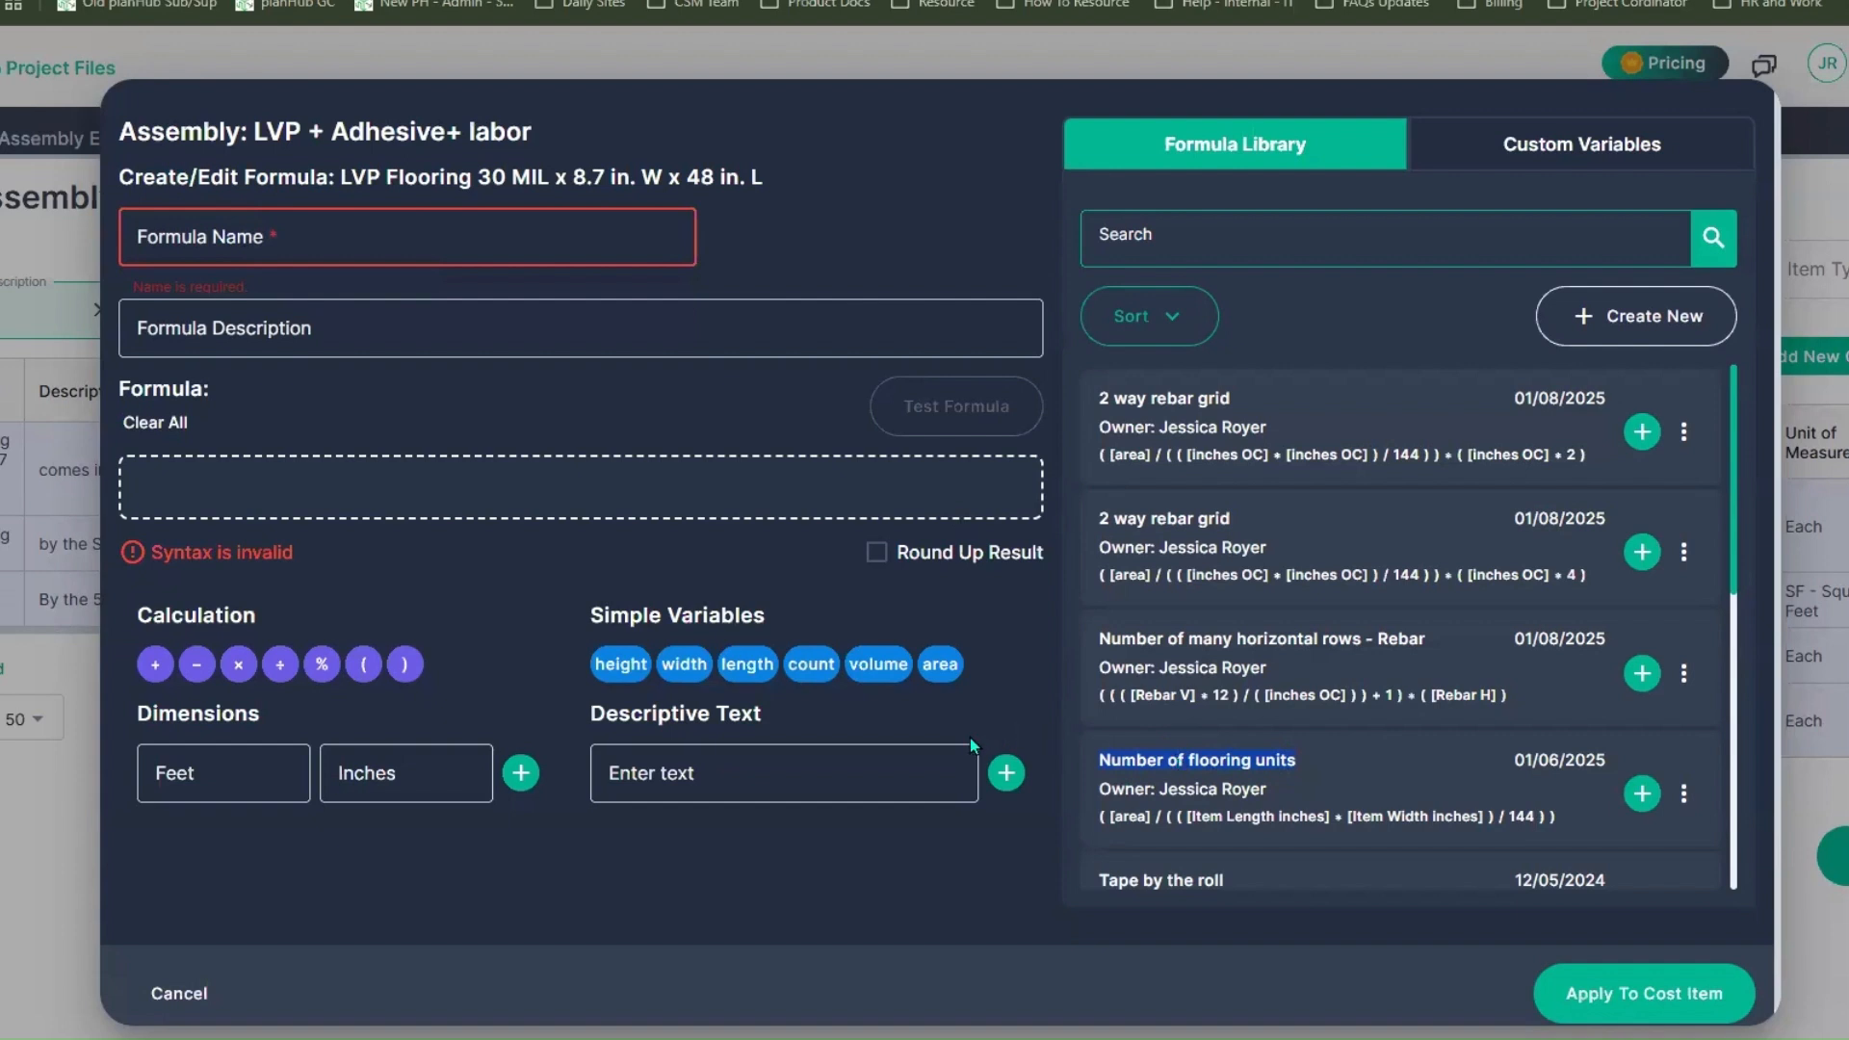
pyautogui.click(1643, 793)
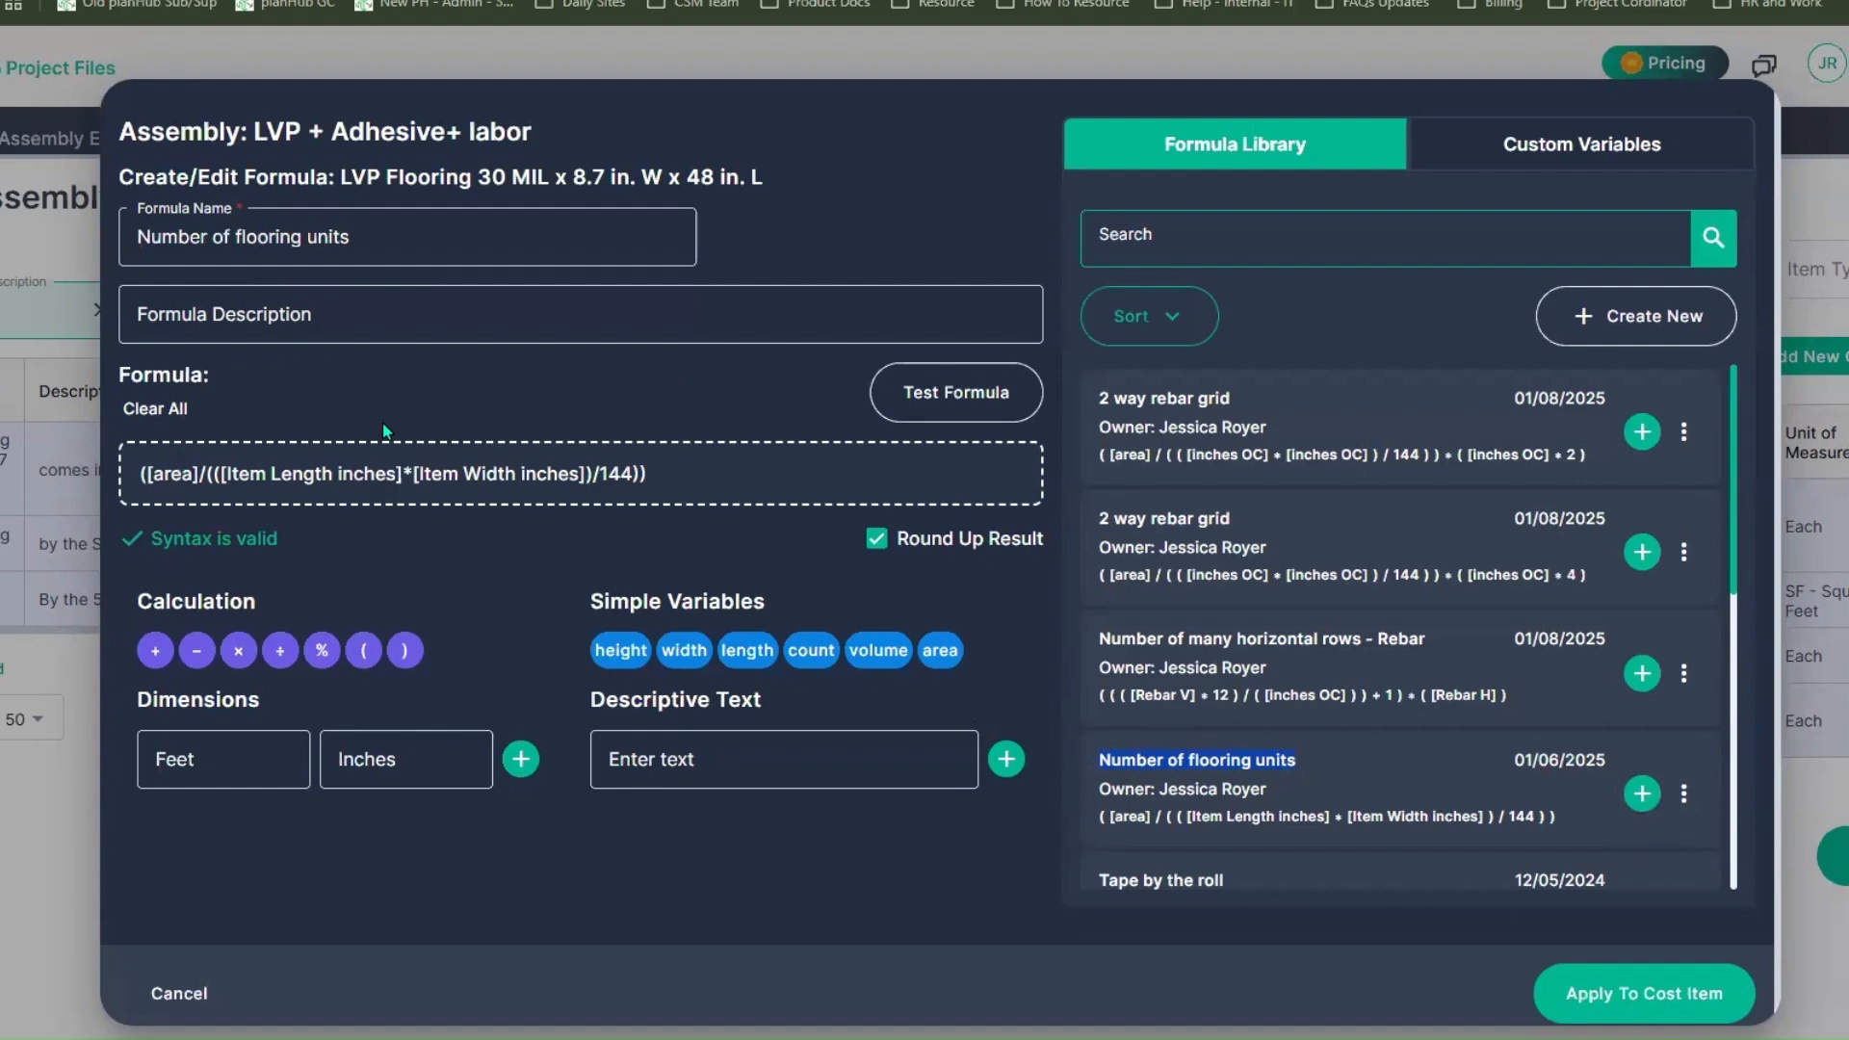
# Step: Review the parts of the flooring units formula and apply it to the LVP Flooring 30 MIL cost item
pyautogui.click(247, 466)
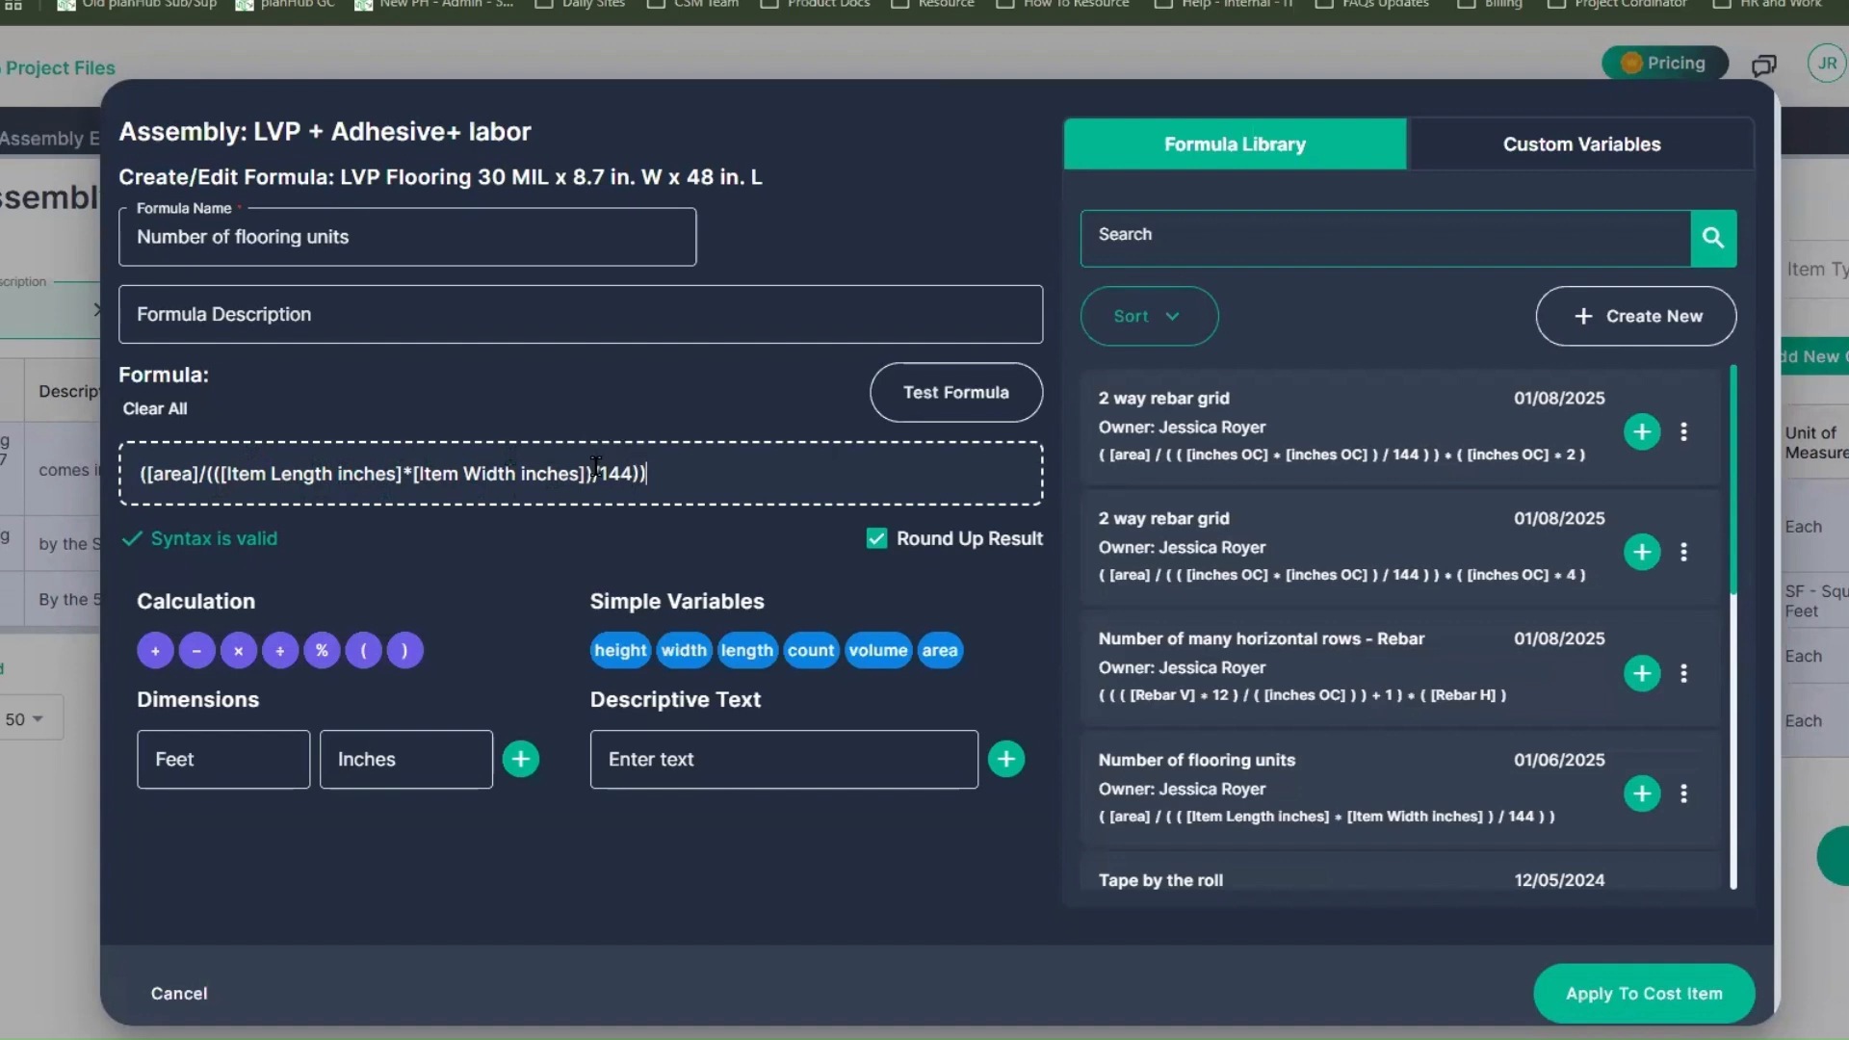
pyautogui.moveTo(596, 467); pyautogui.dragTo(631, 469)
pyautogui.moveTo(339, 491); pyautogui.dragTo(204, 475)
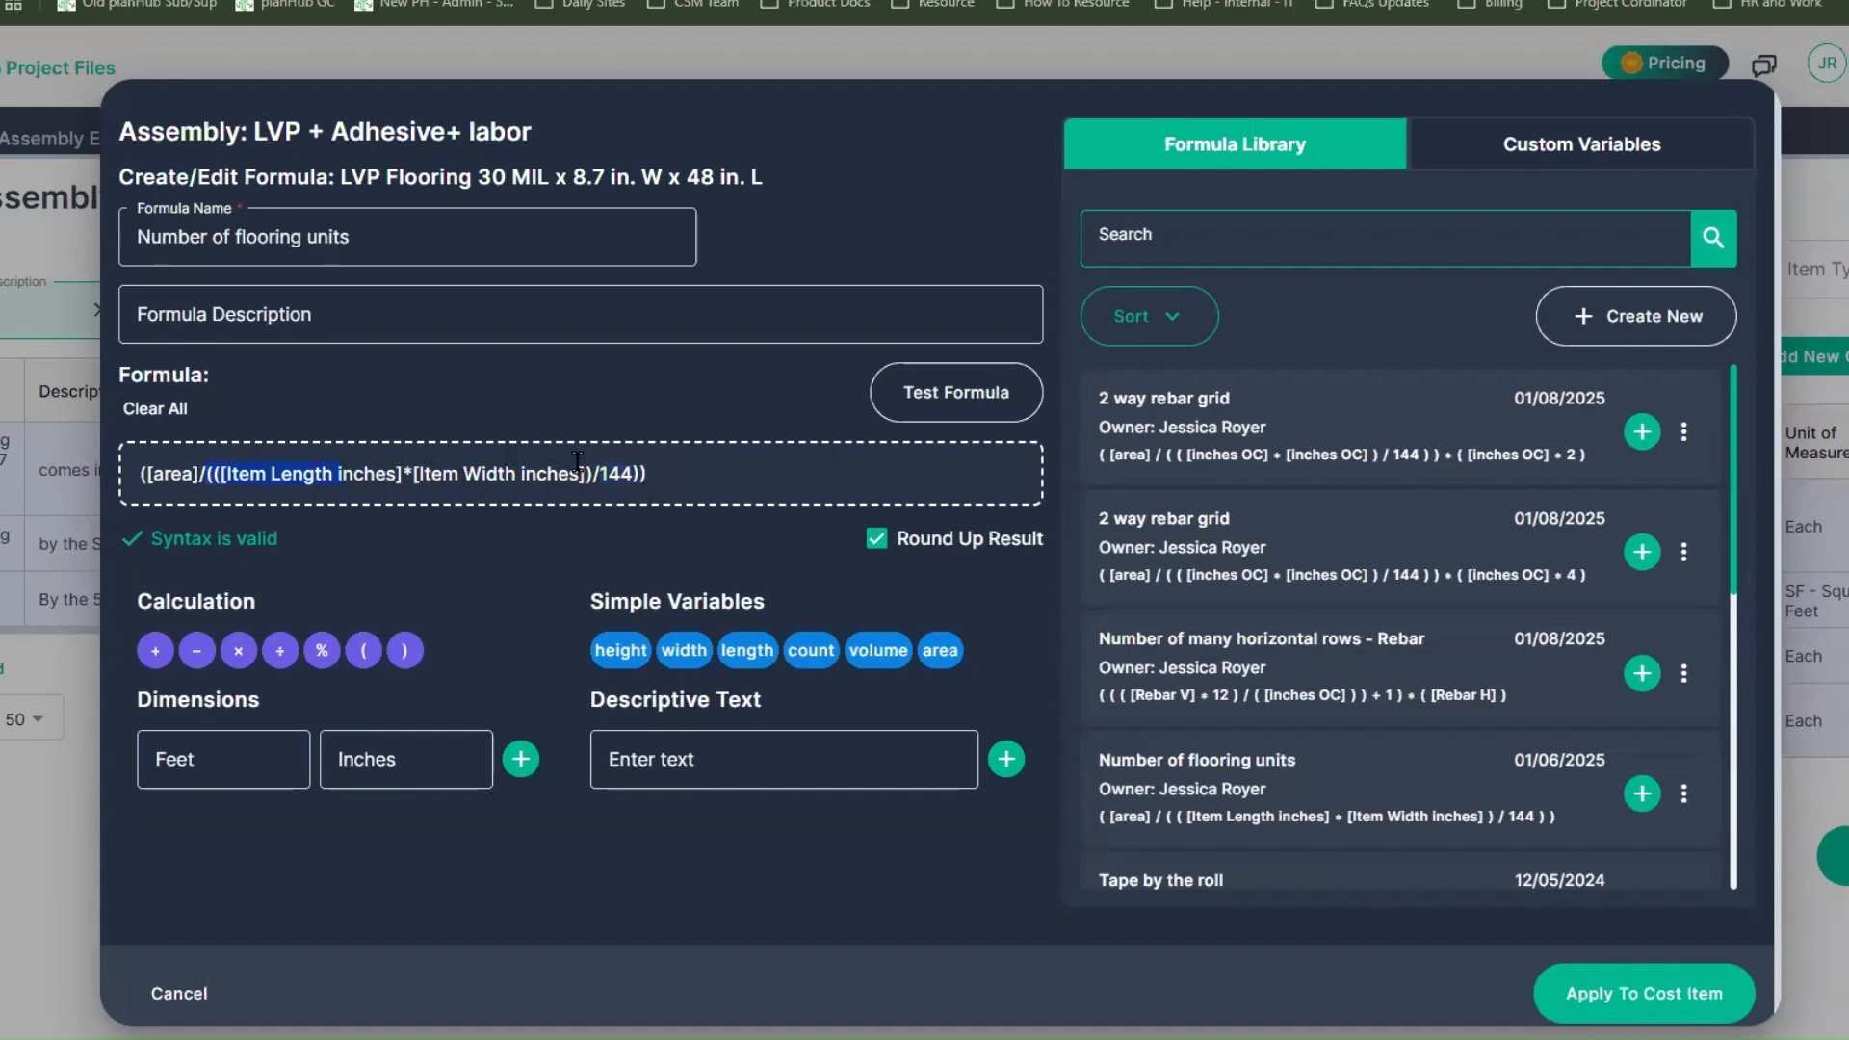
pyautogui.moveTo(658, 454); pyautogui.dragTo(126, 473)
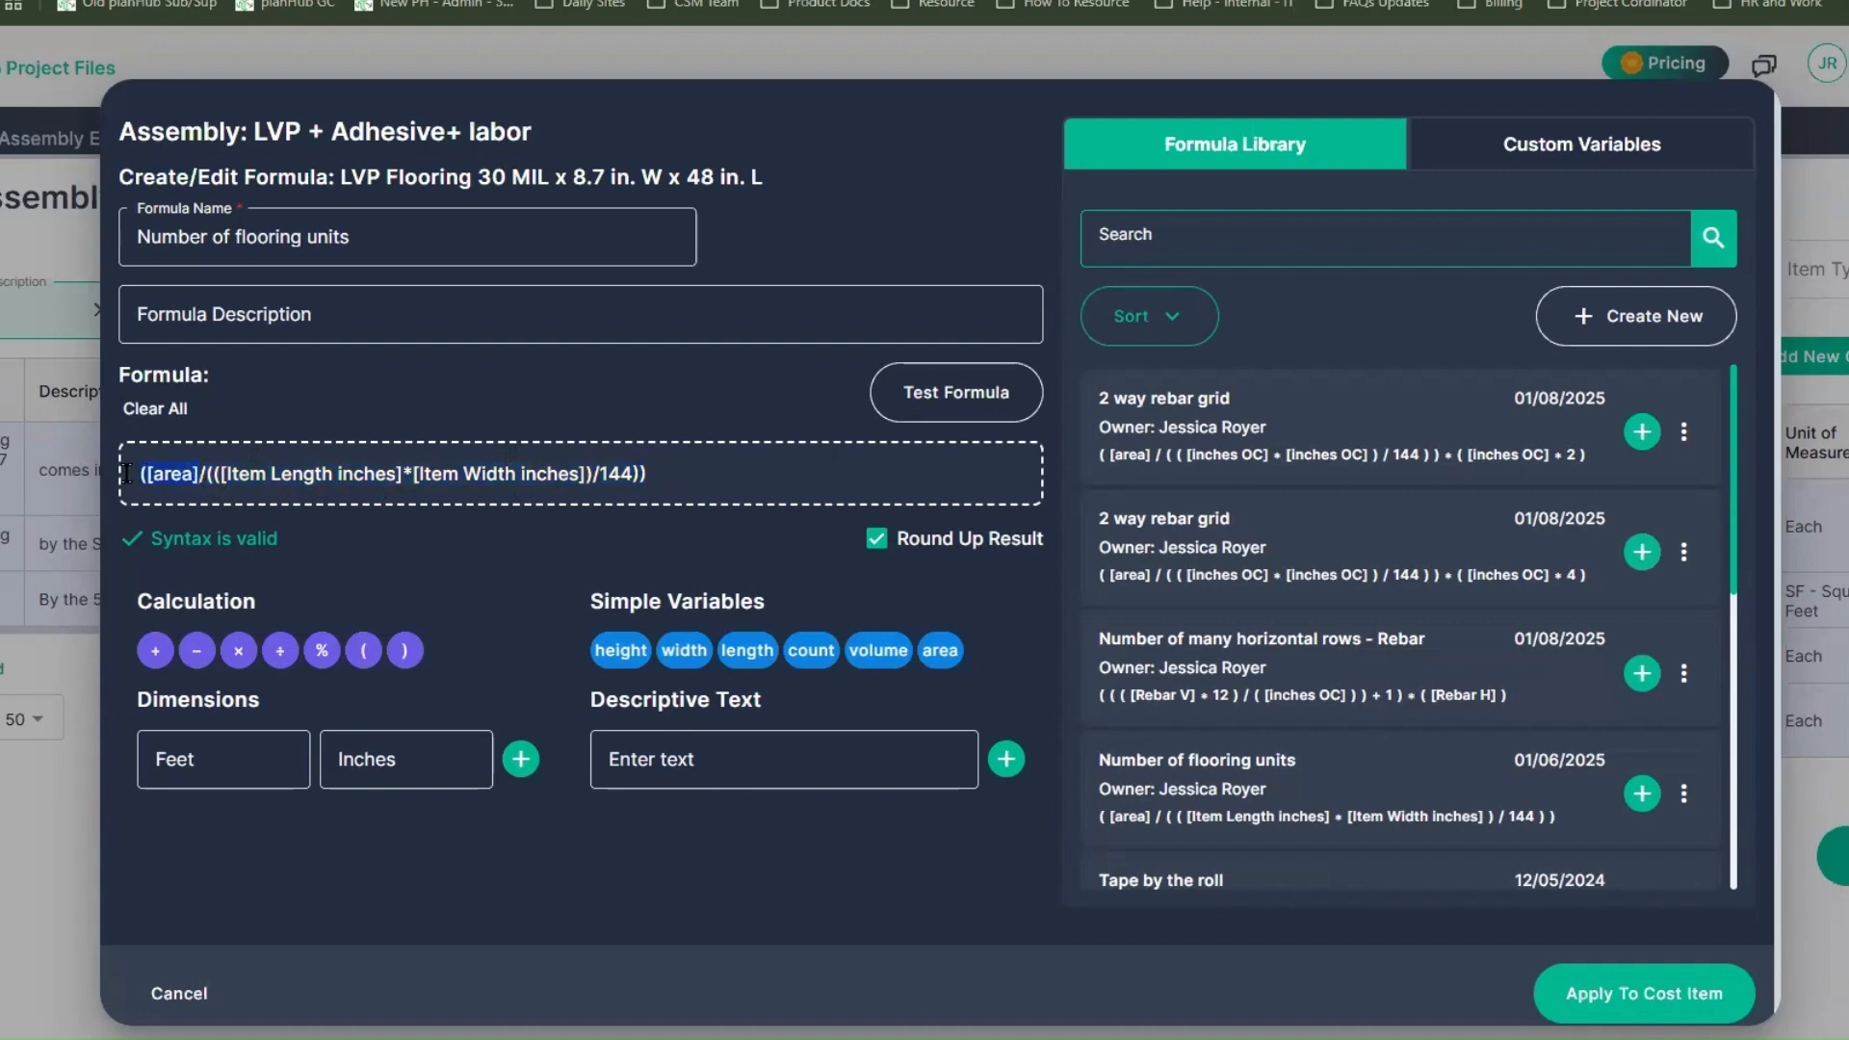
pyautogui.click(669, 523)
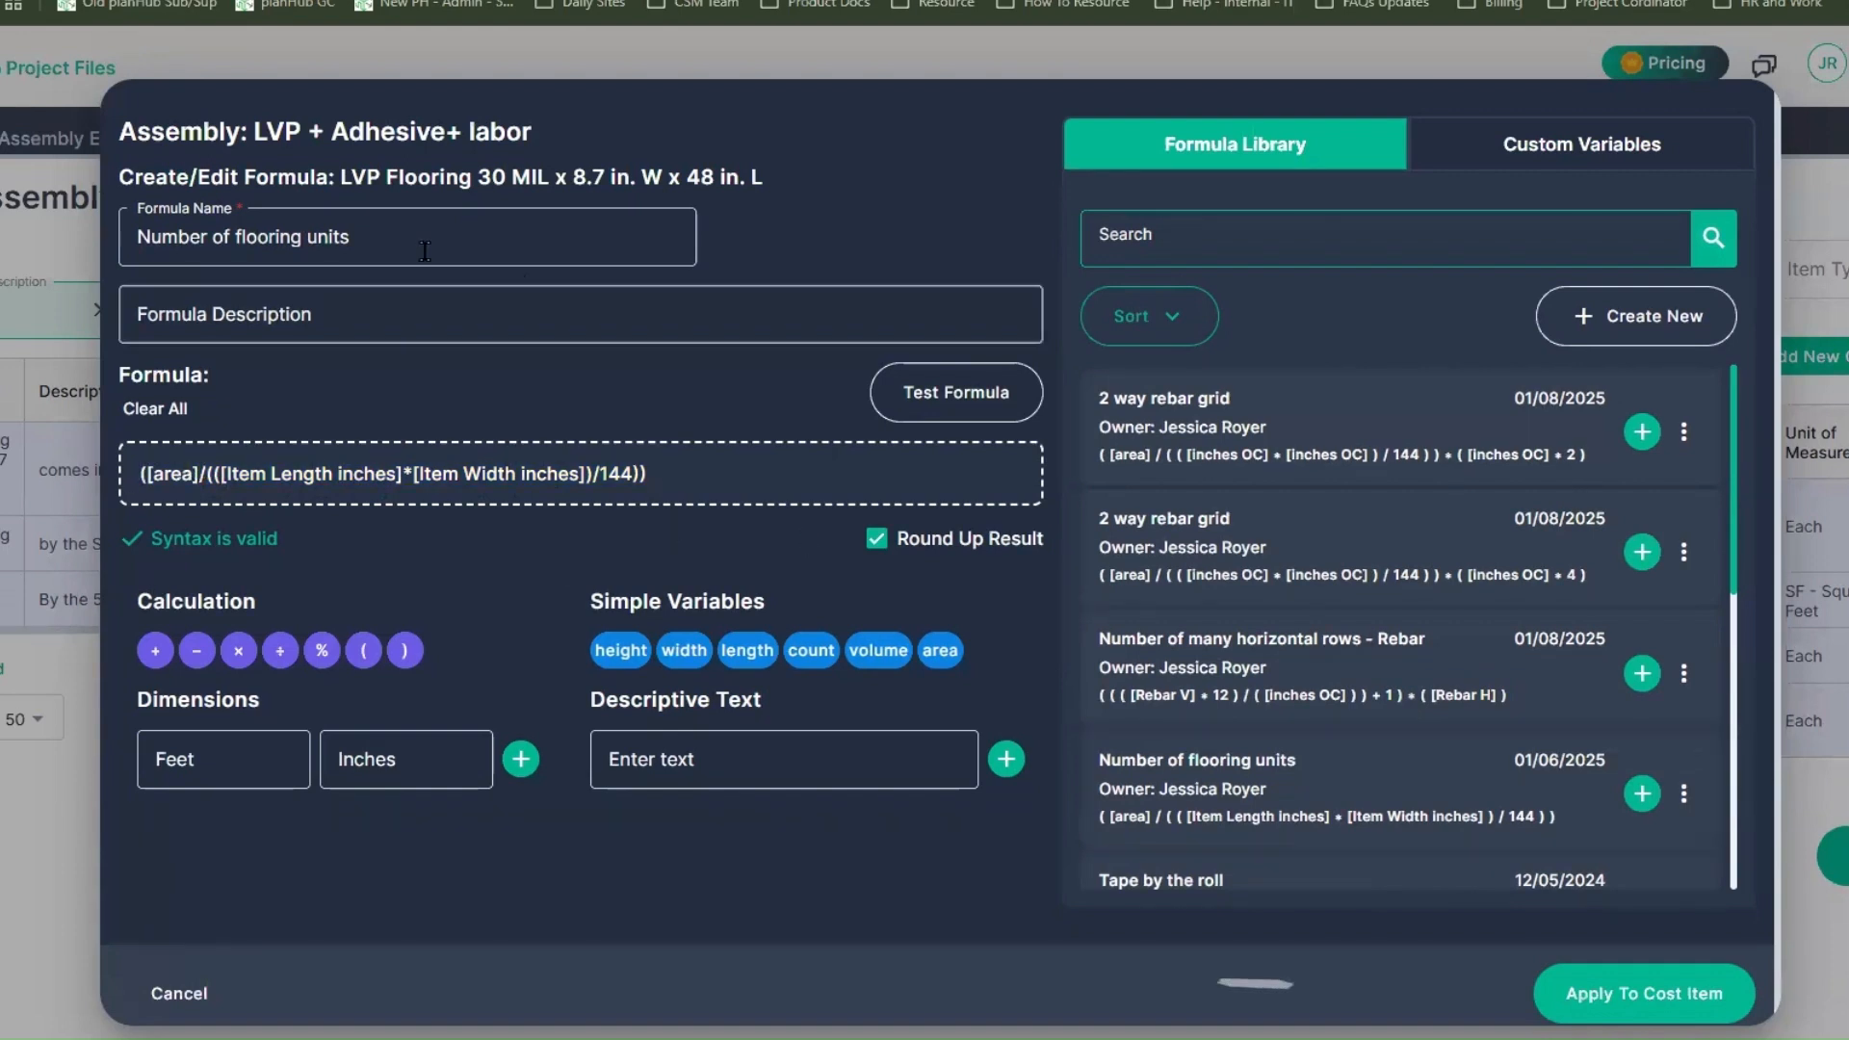
pyautogui.click(1595, 996)
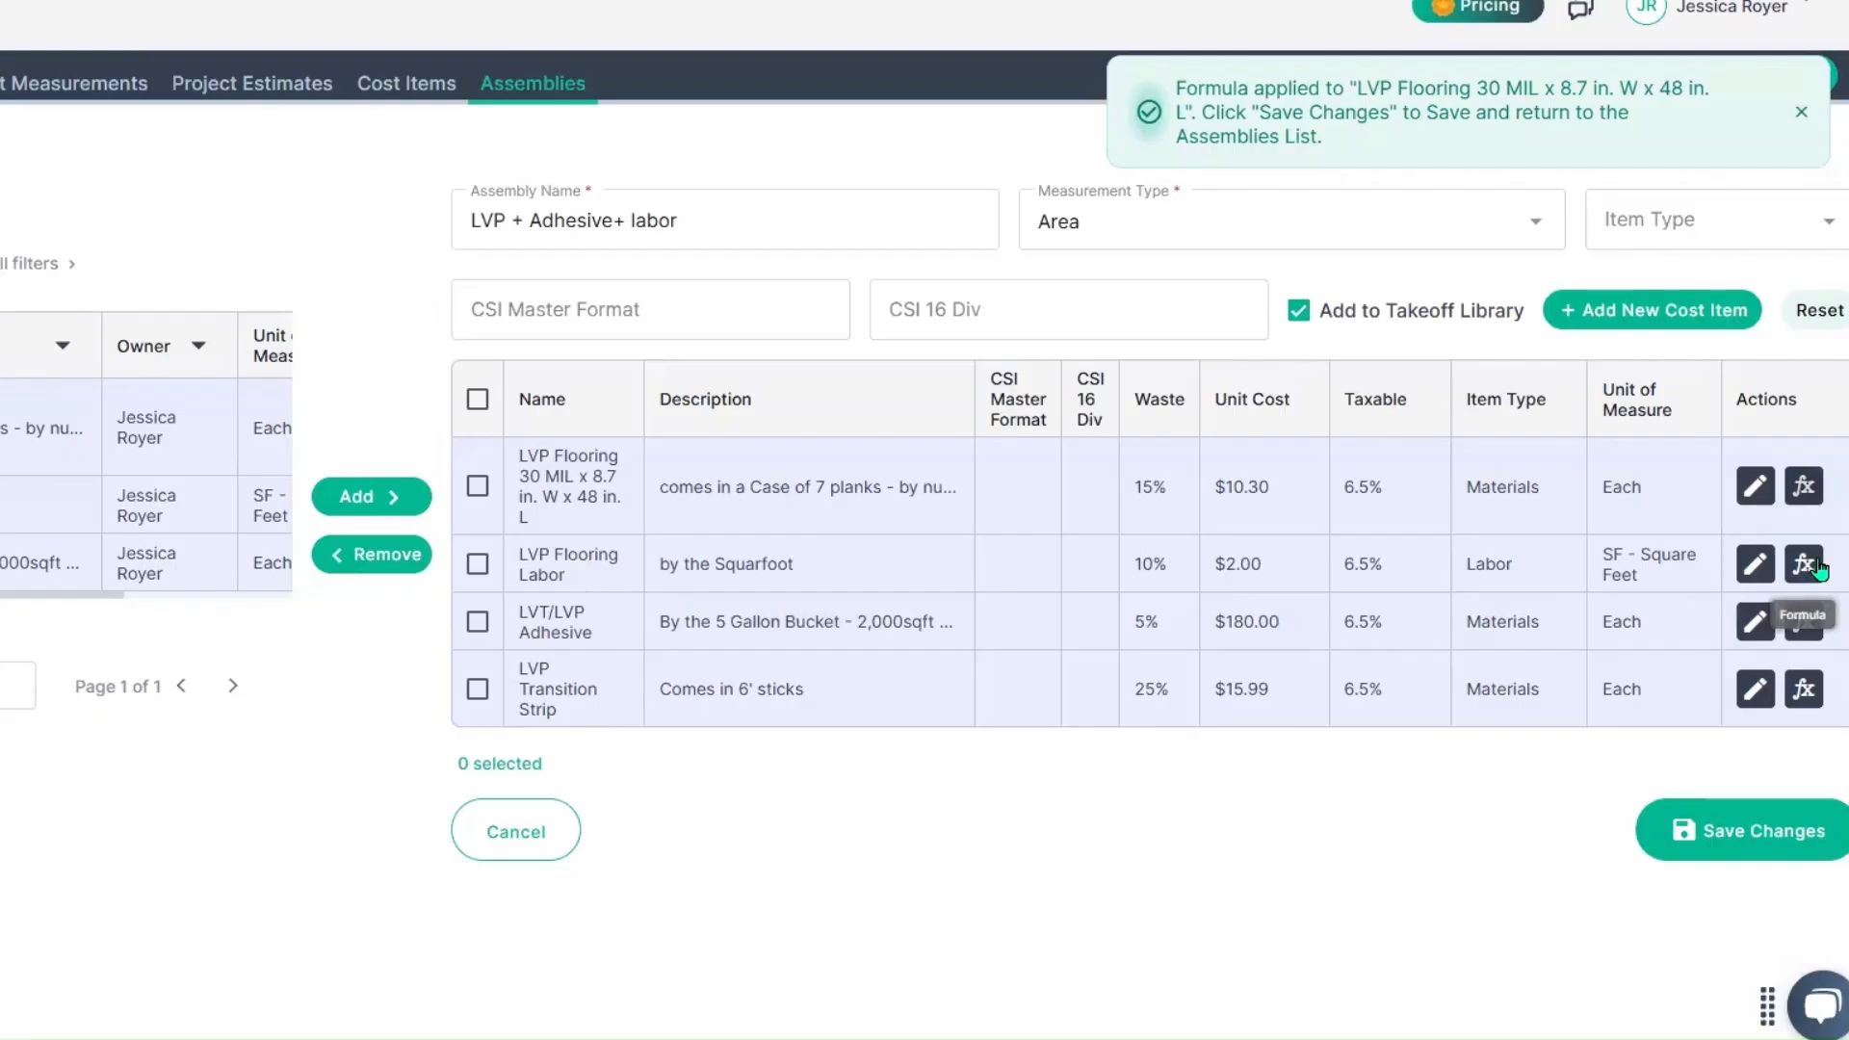
# Step: Open the formula editor for LVP Flooring Labor and search the formula library for "area"
pyautogui.click(1800, 558)
pyautogui.click(1250, 182)
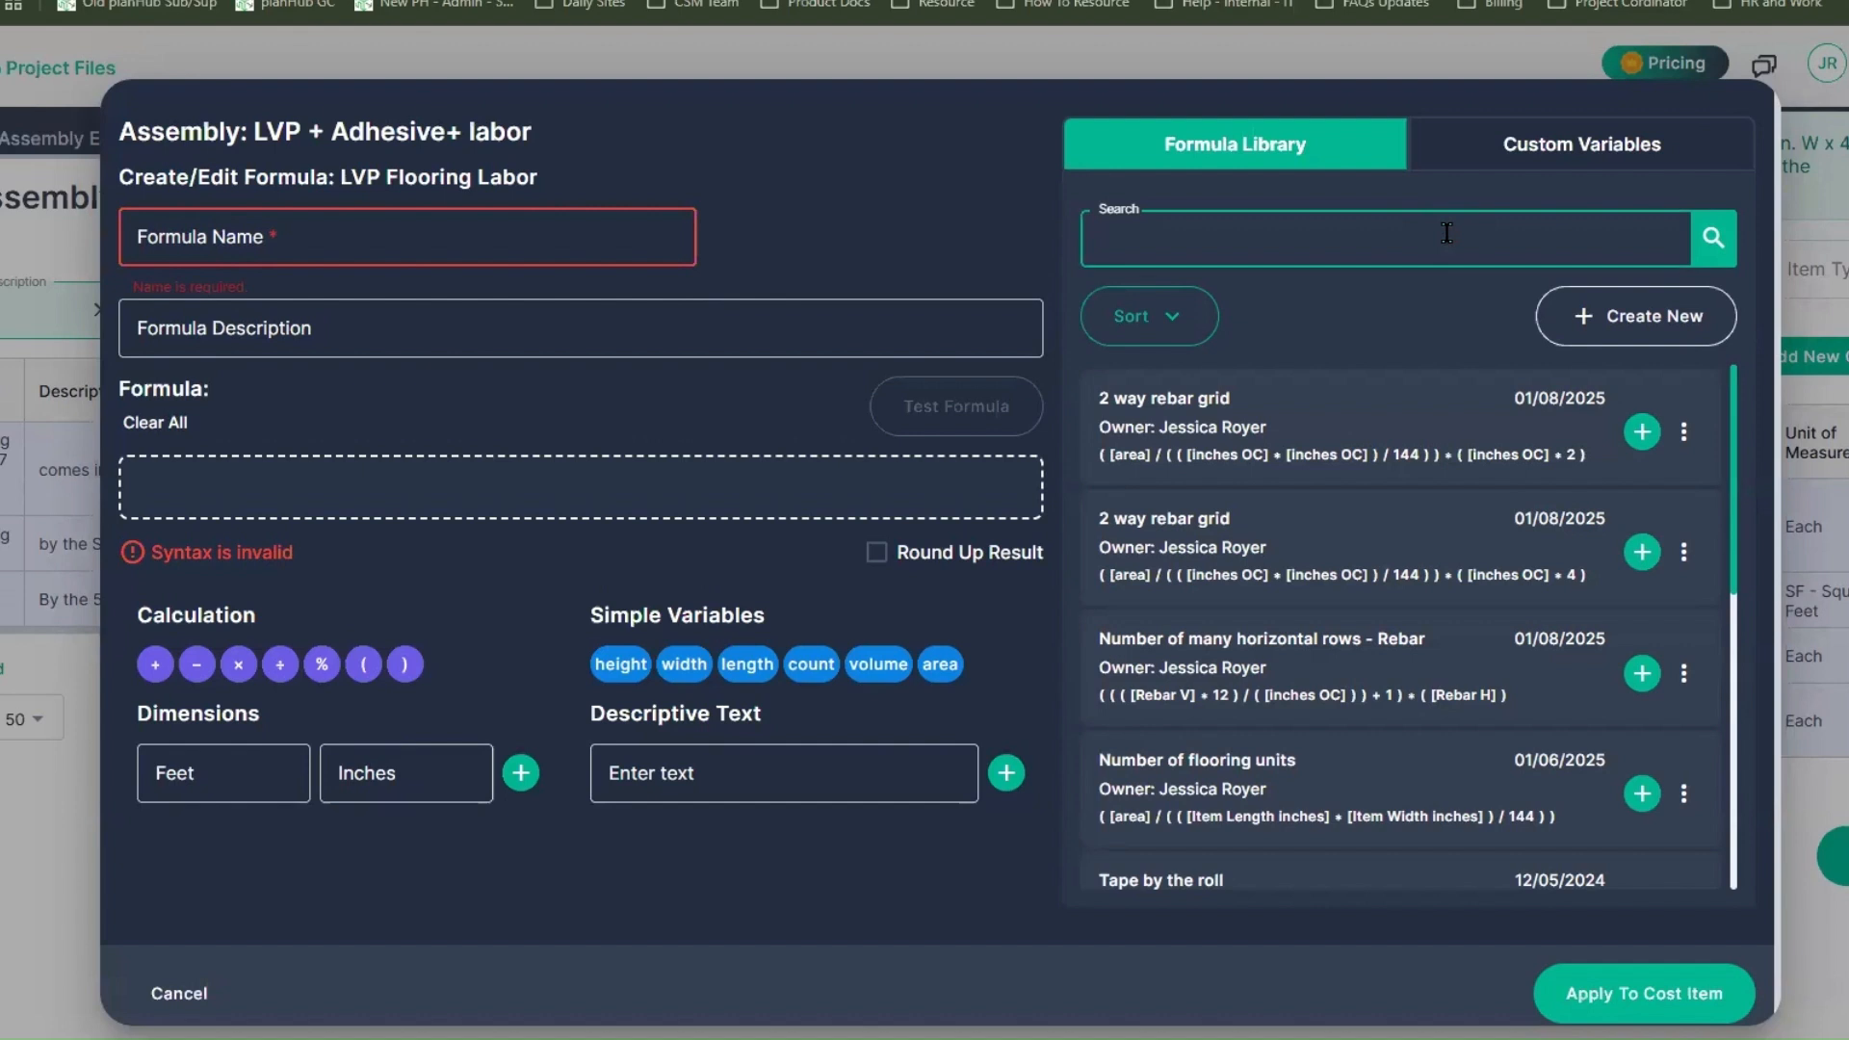
pyautogui.write('area')
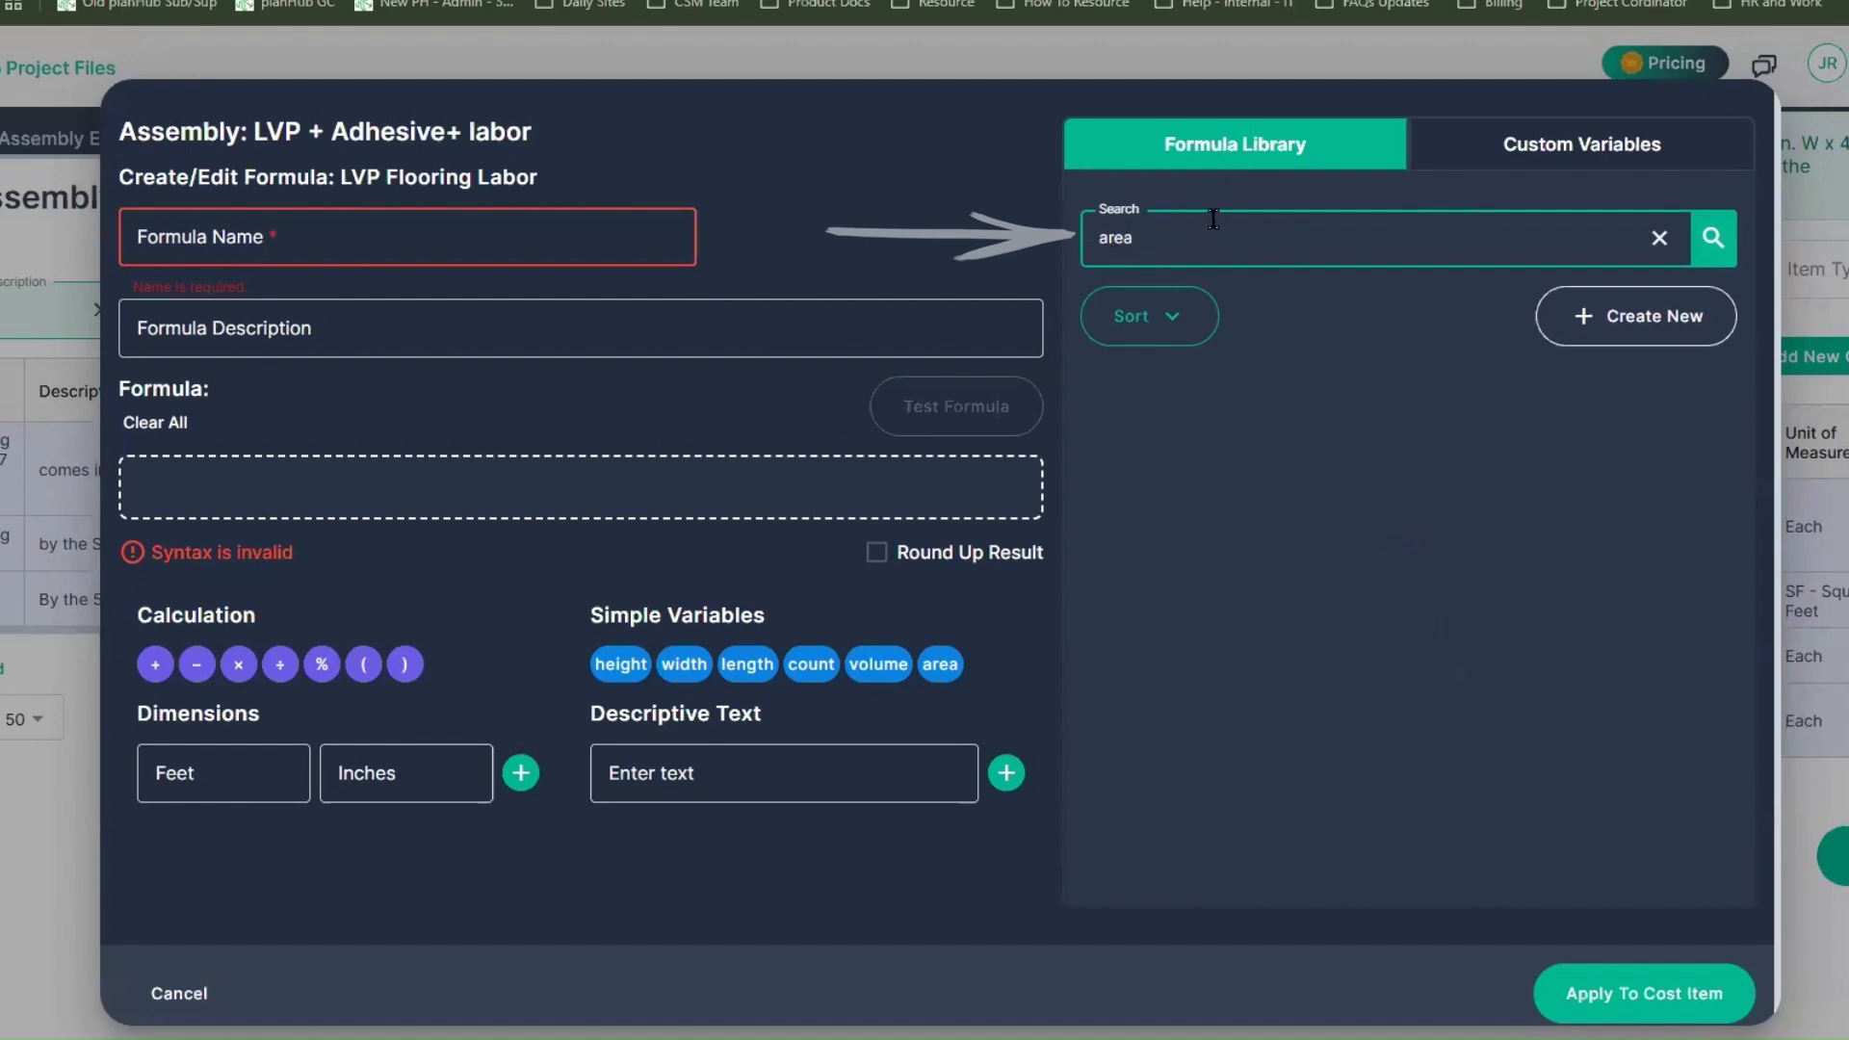
# Step: Name the new labor formula "Area" and define it with the simple variable [area]
pyautogui.click(339, 484)
pyautogui.click(385, 237)
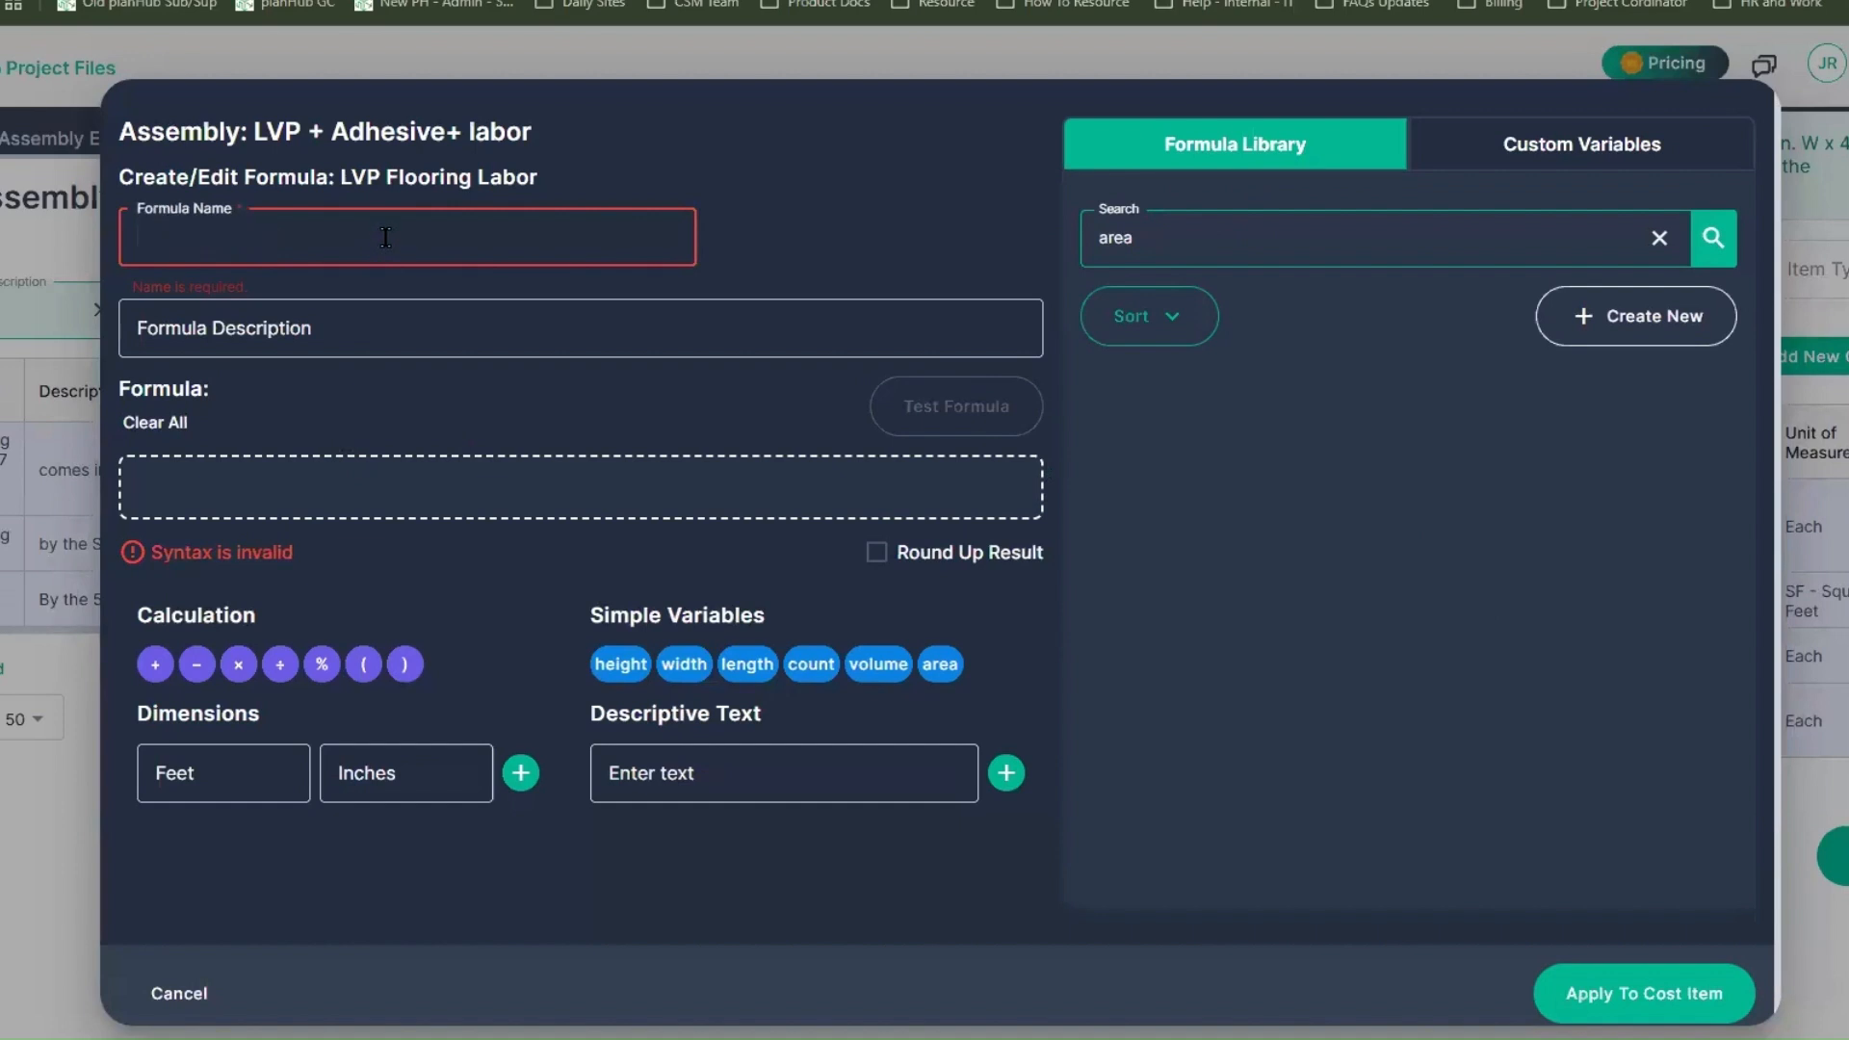
pyautogui.write('ArSea')
pyautogui.press('BackSpace')
pyautogui.press('BackSpace')
pyautogui.press('BackSpace')
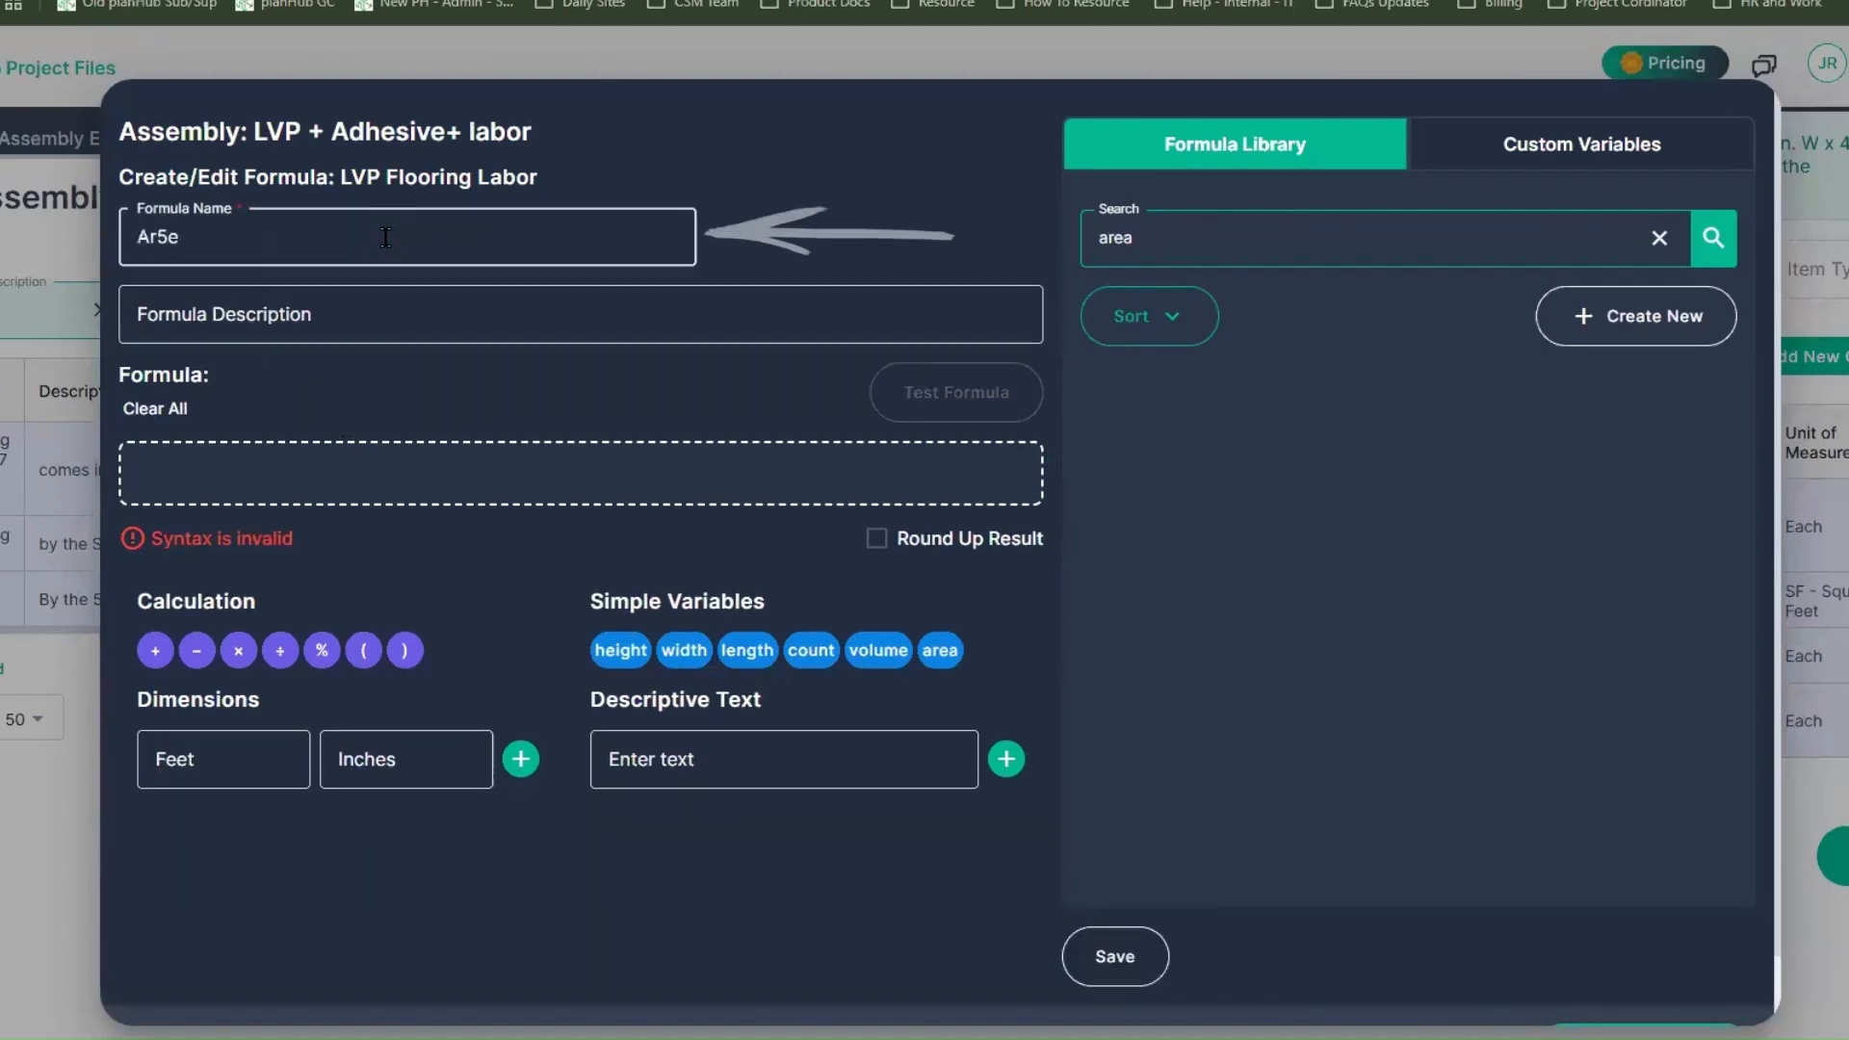
pyautogui.write('ea')
pyautogui.click(570, 471)
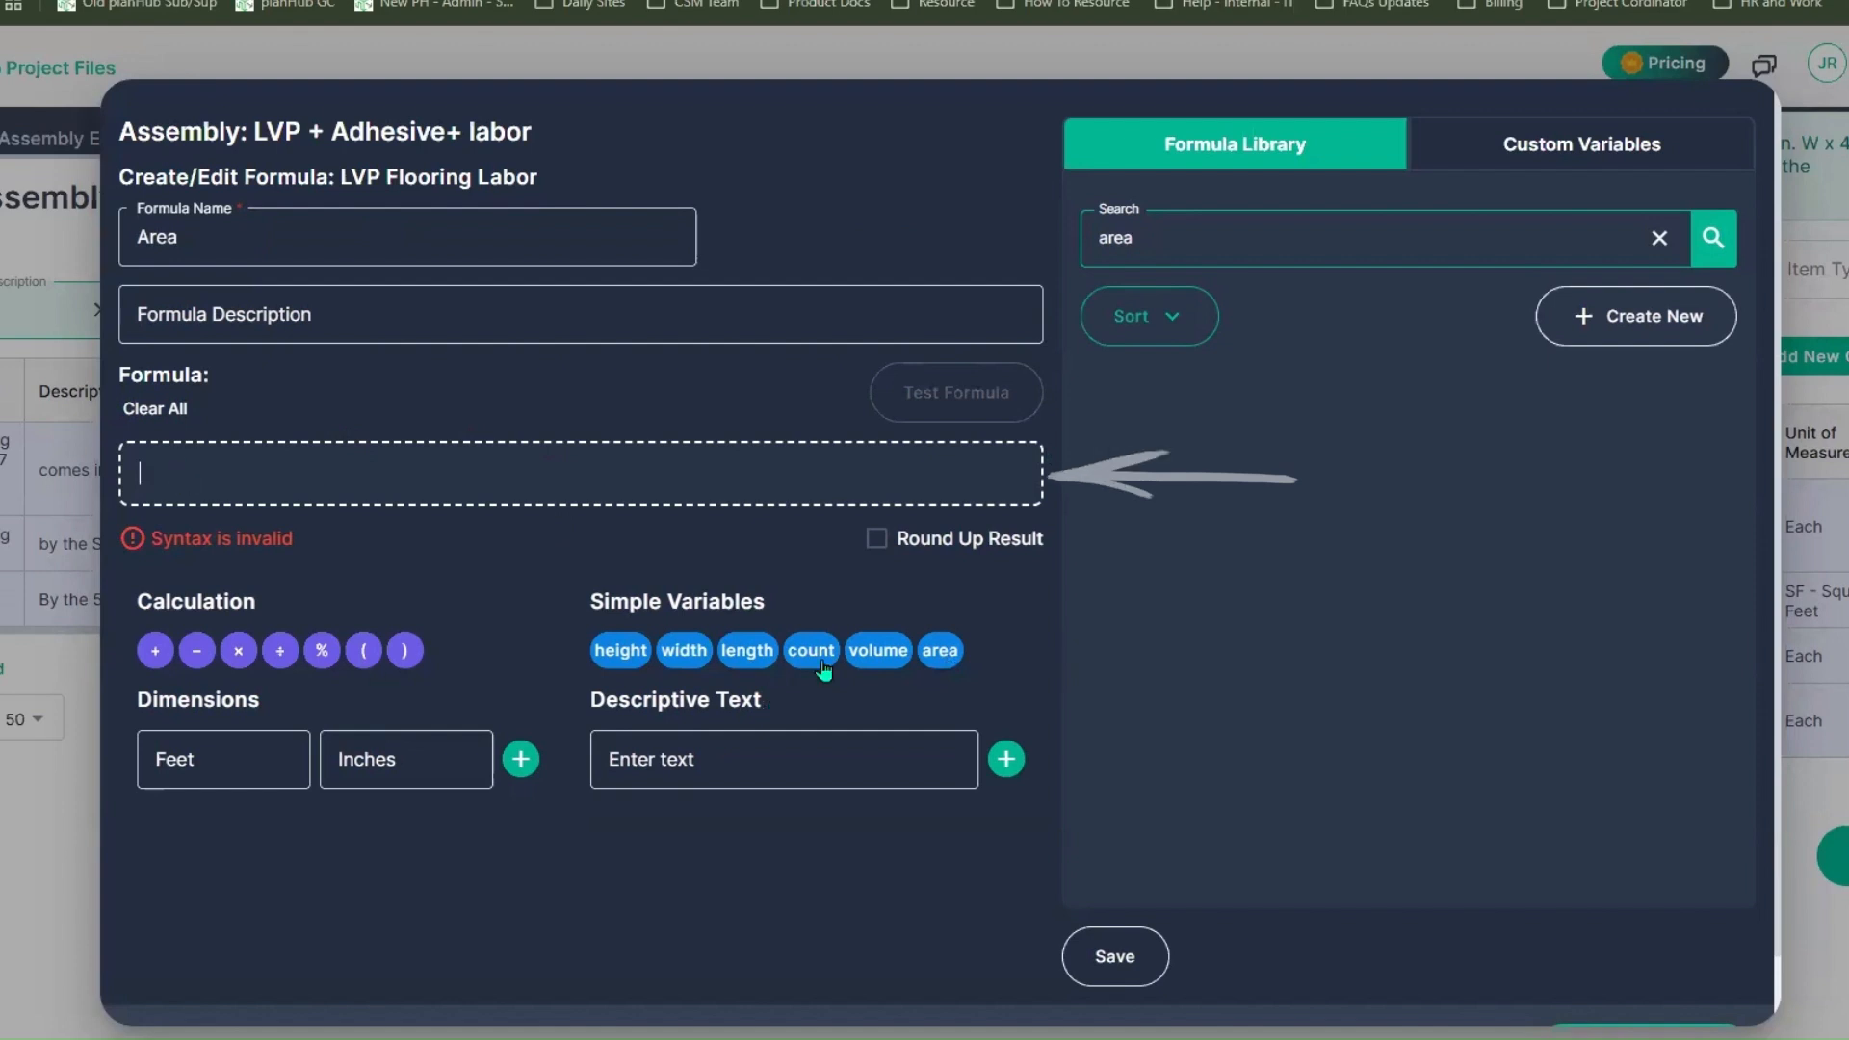
pyautogui.click(941, 653)
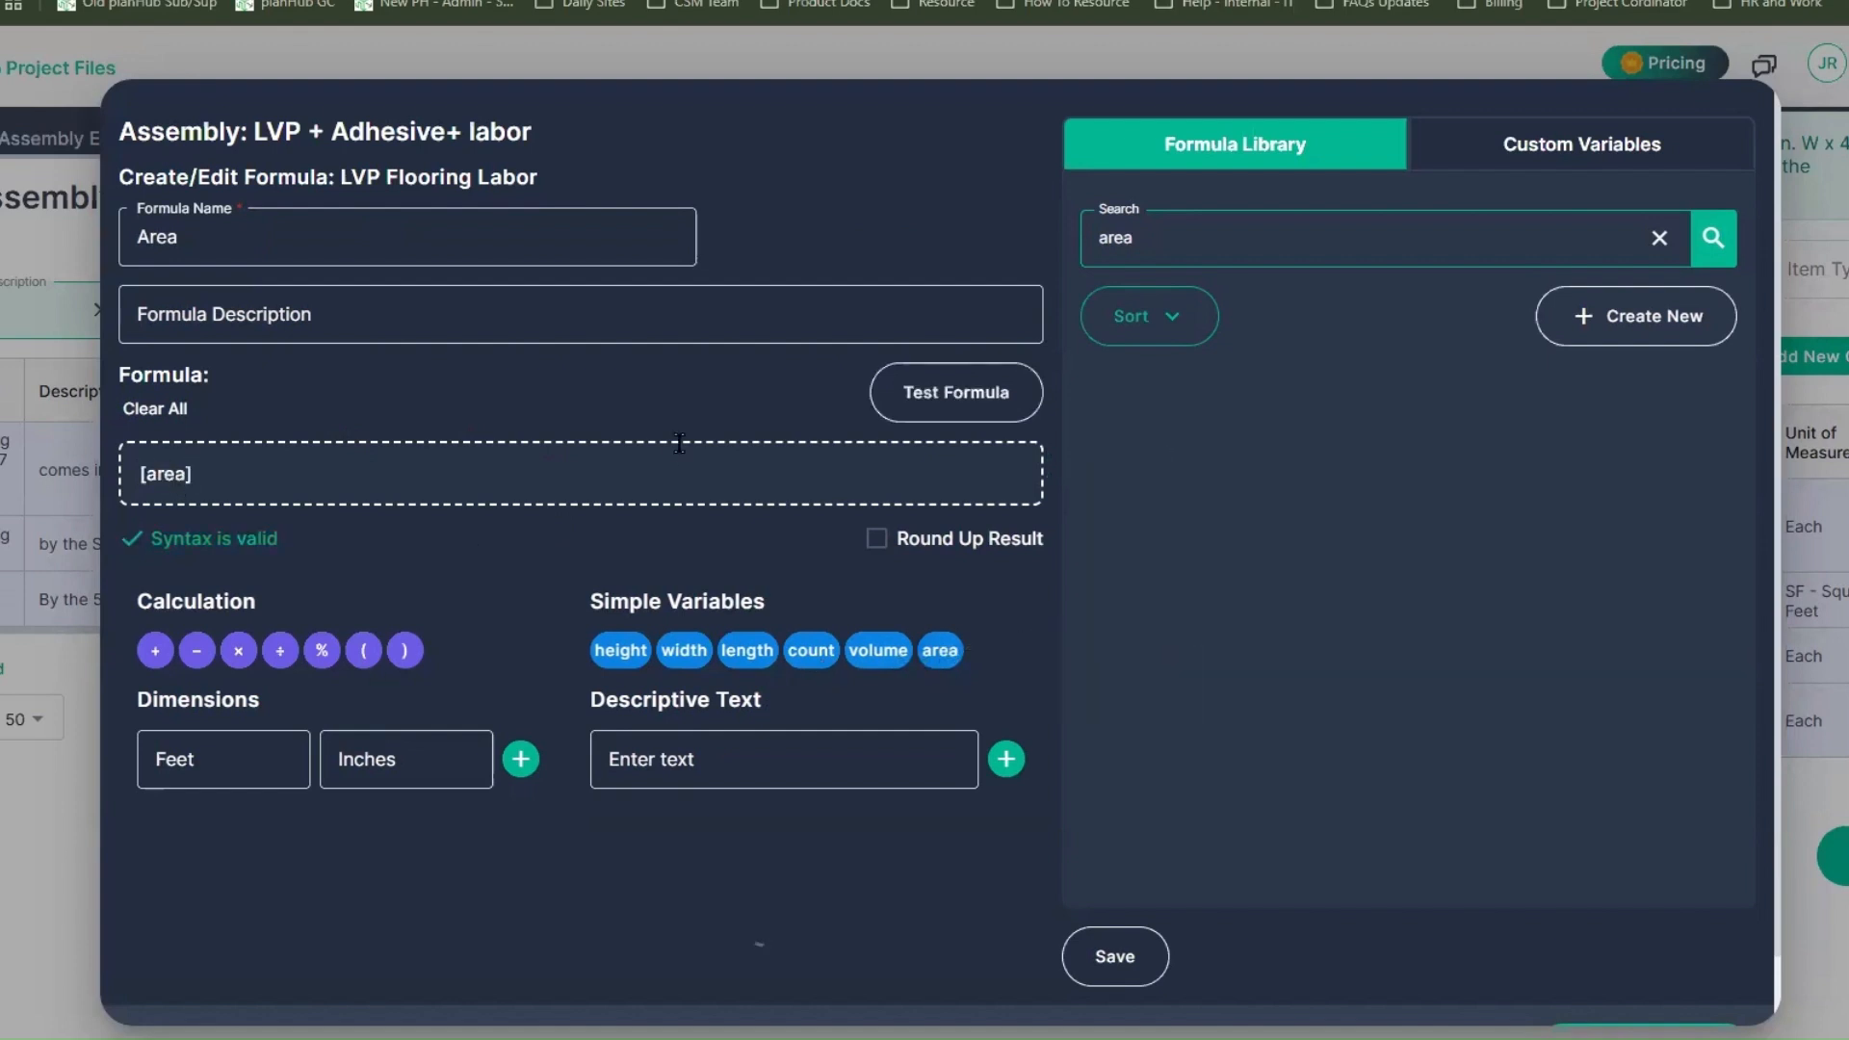
# Step: Save the Area formula to the library and apply it to the LVP Flooring Labor cost item
pyautogui.click(1154, 966)
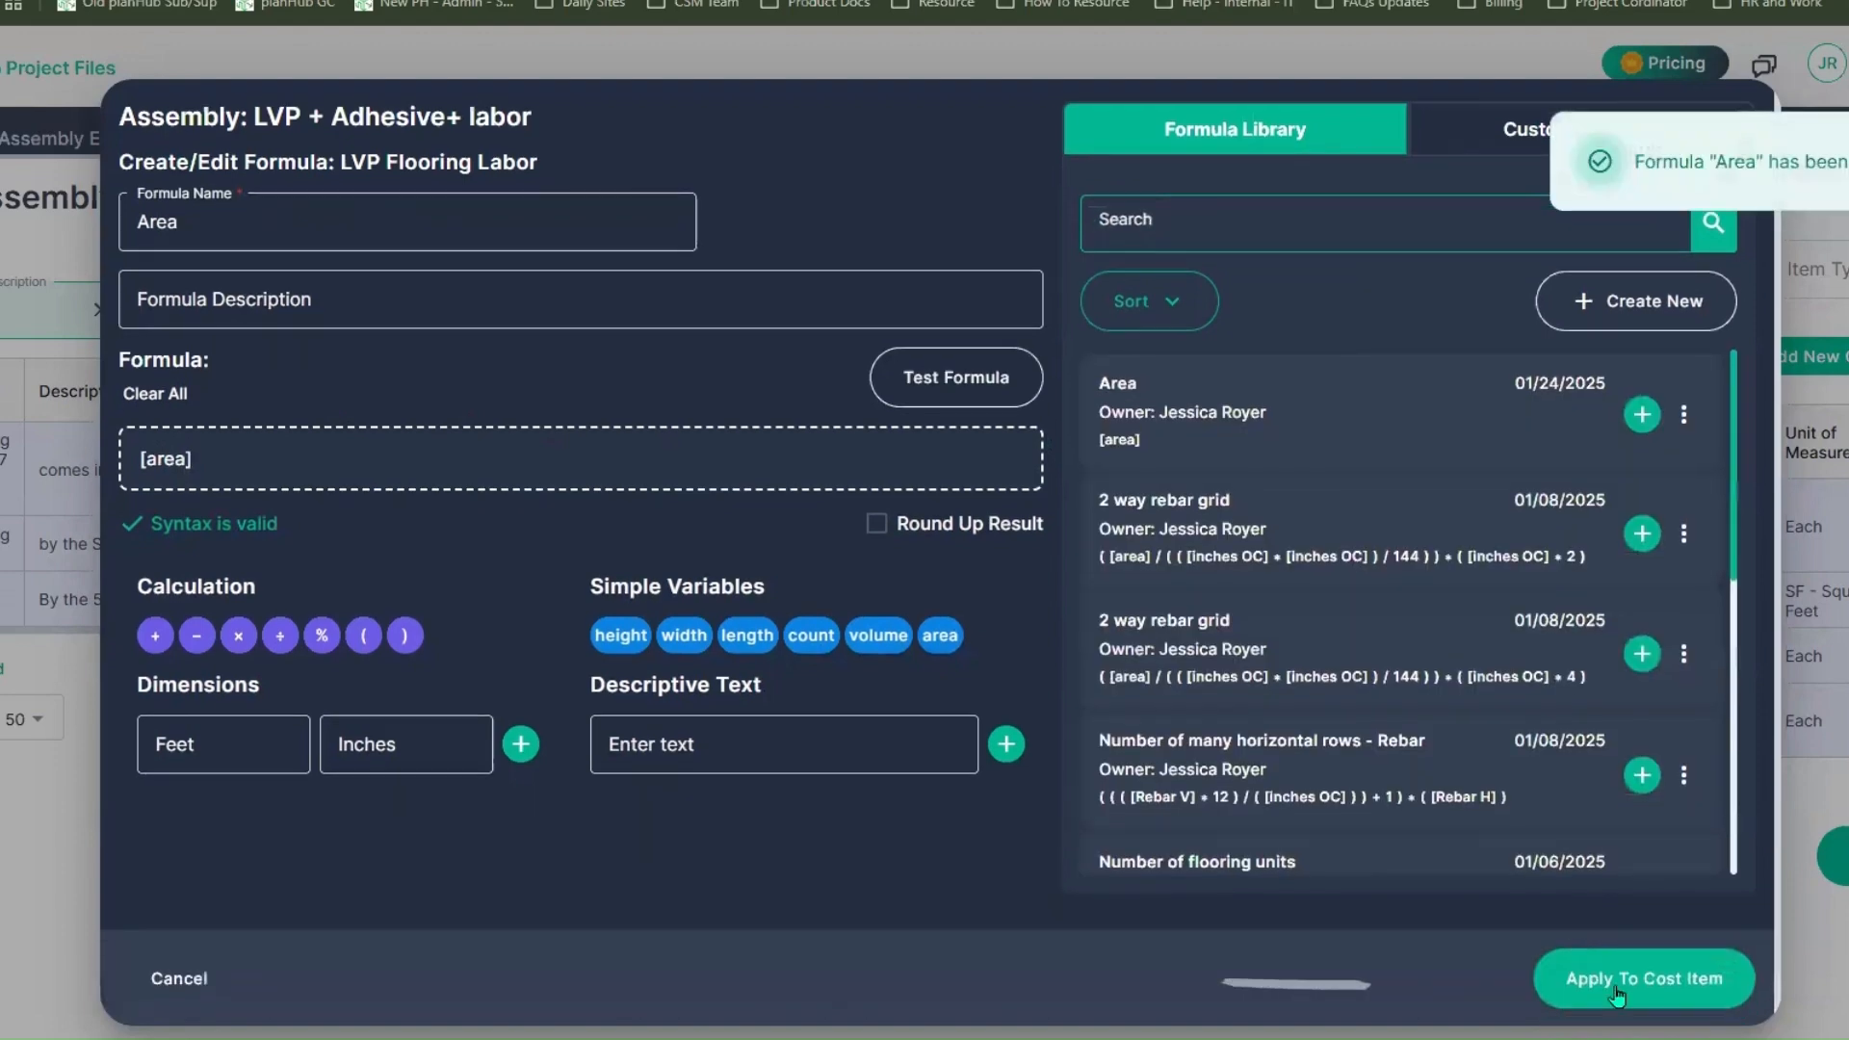
pyautogui.click(1628, 987)
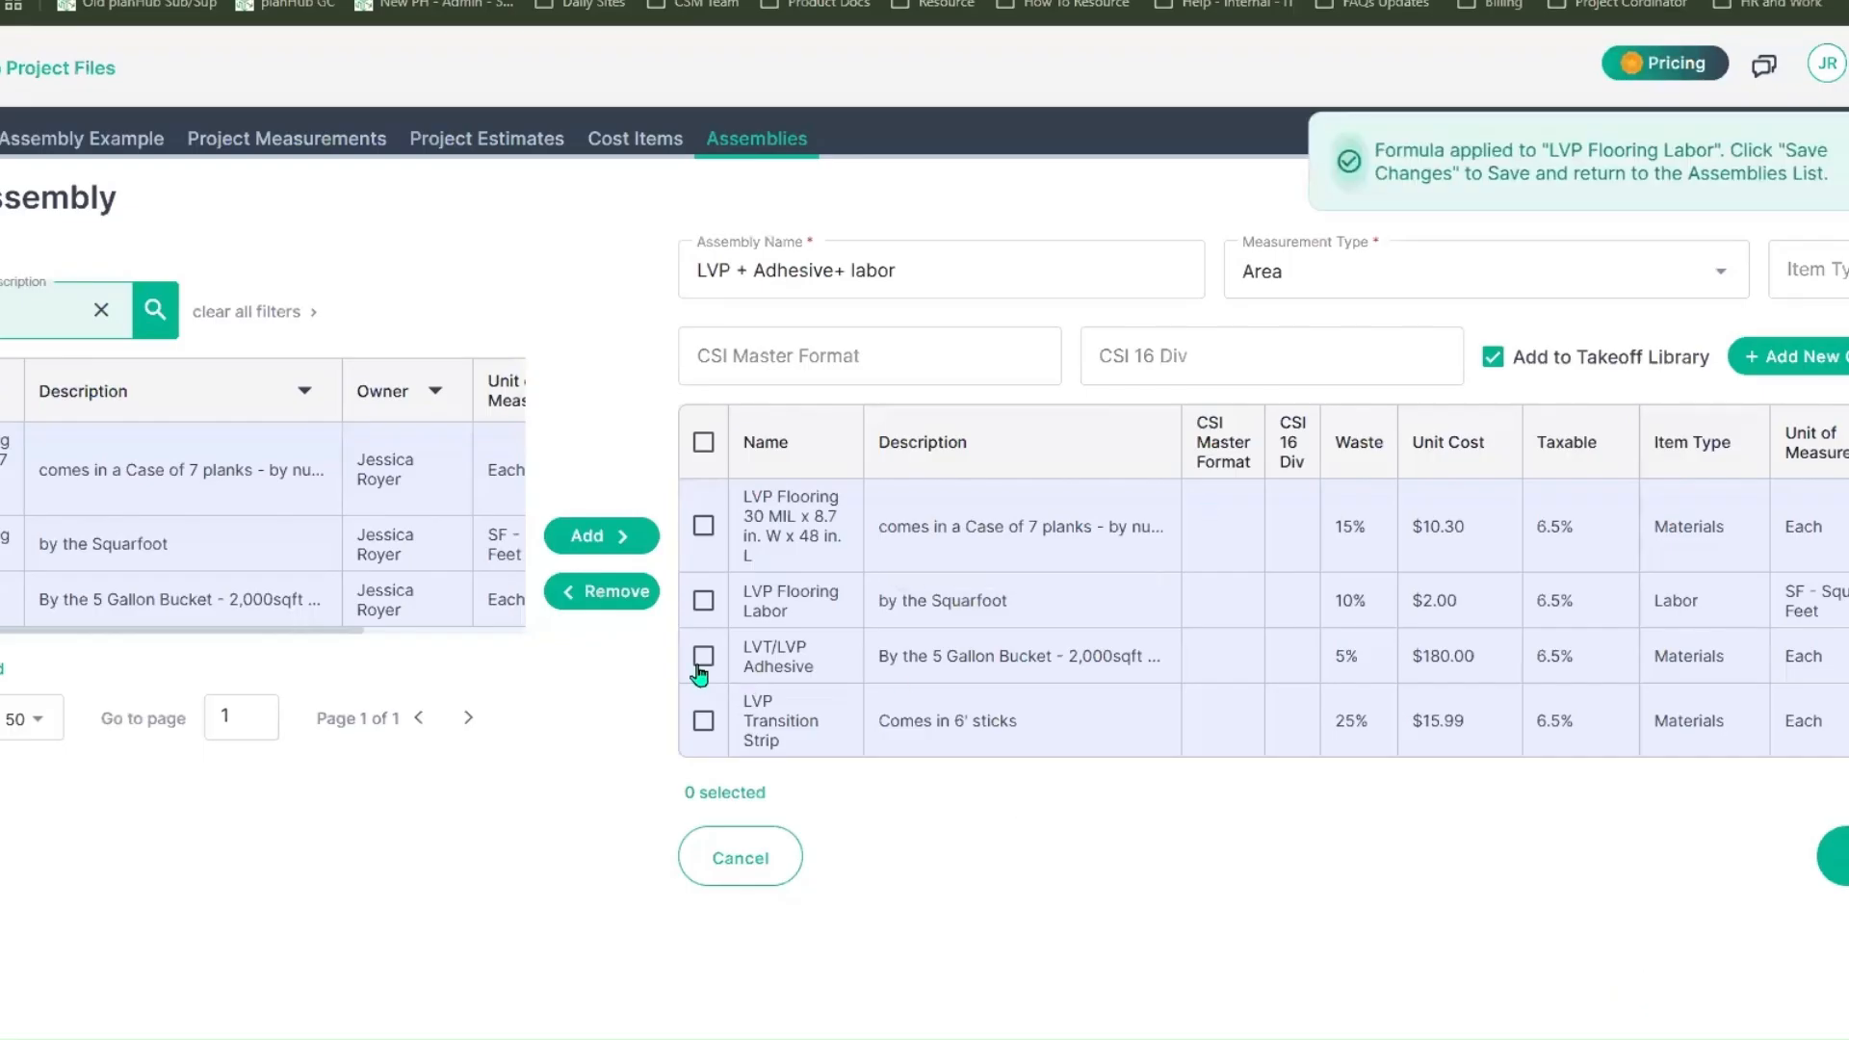
# Step: Open the formula editor for the LVT/LVP Adhesive cost item and name the formula "Area by the 2,000SQFT Square"
pyautogui.moveTo(745, 646); pyautogui.dragTo(829, 663)
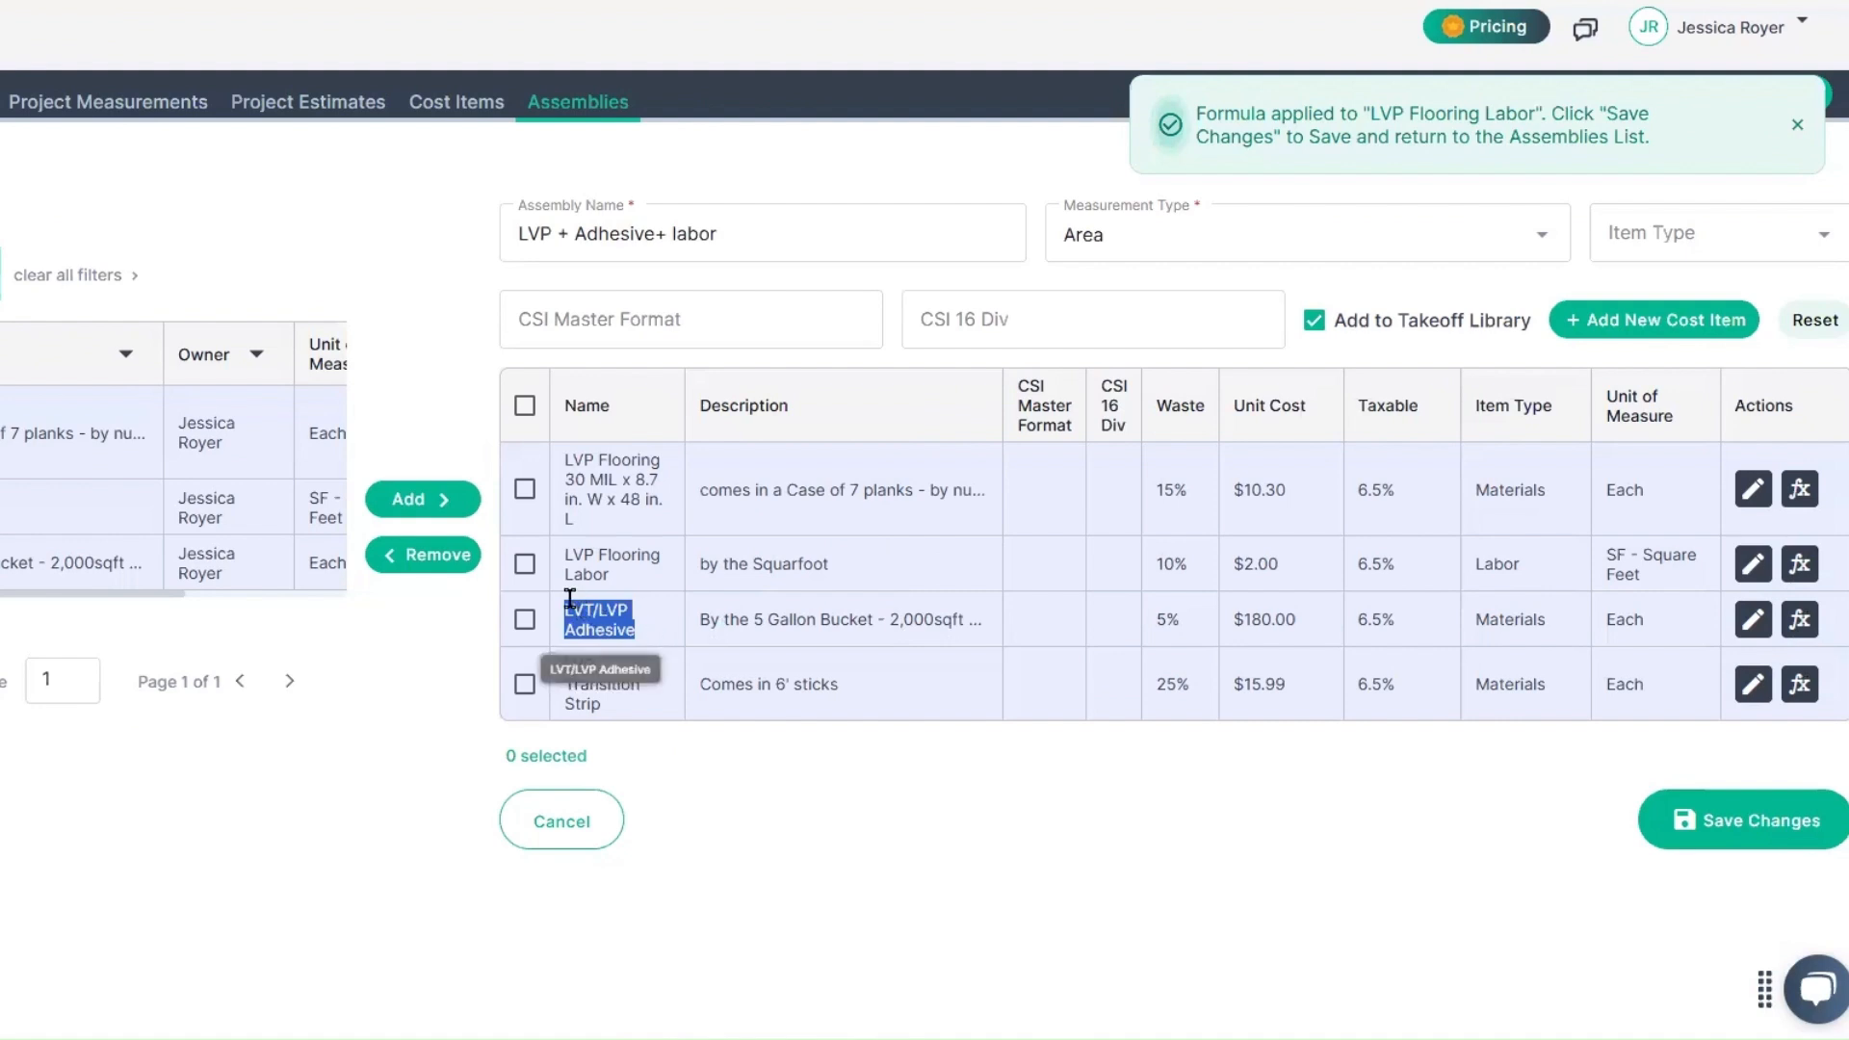
pyautogui.click(1799, 619)
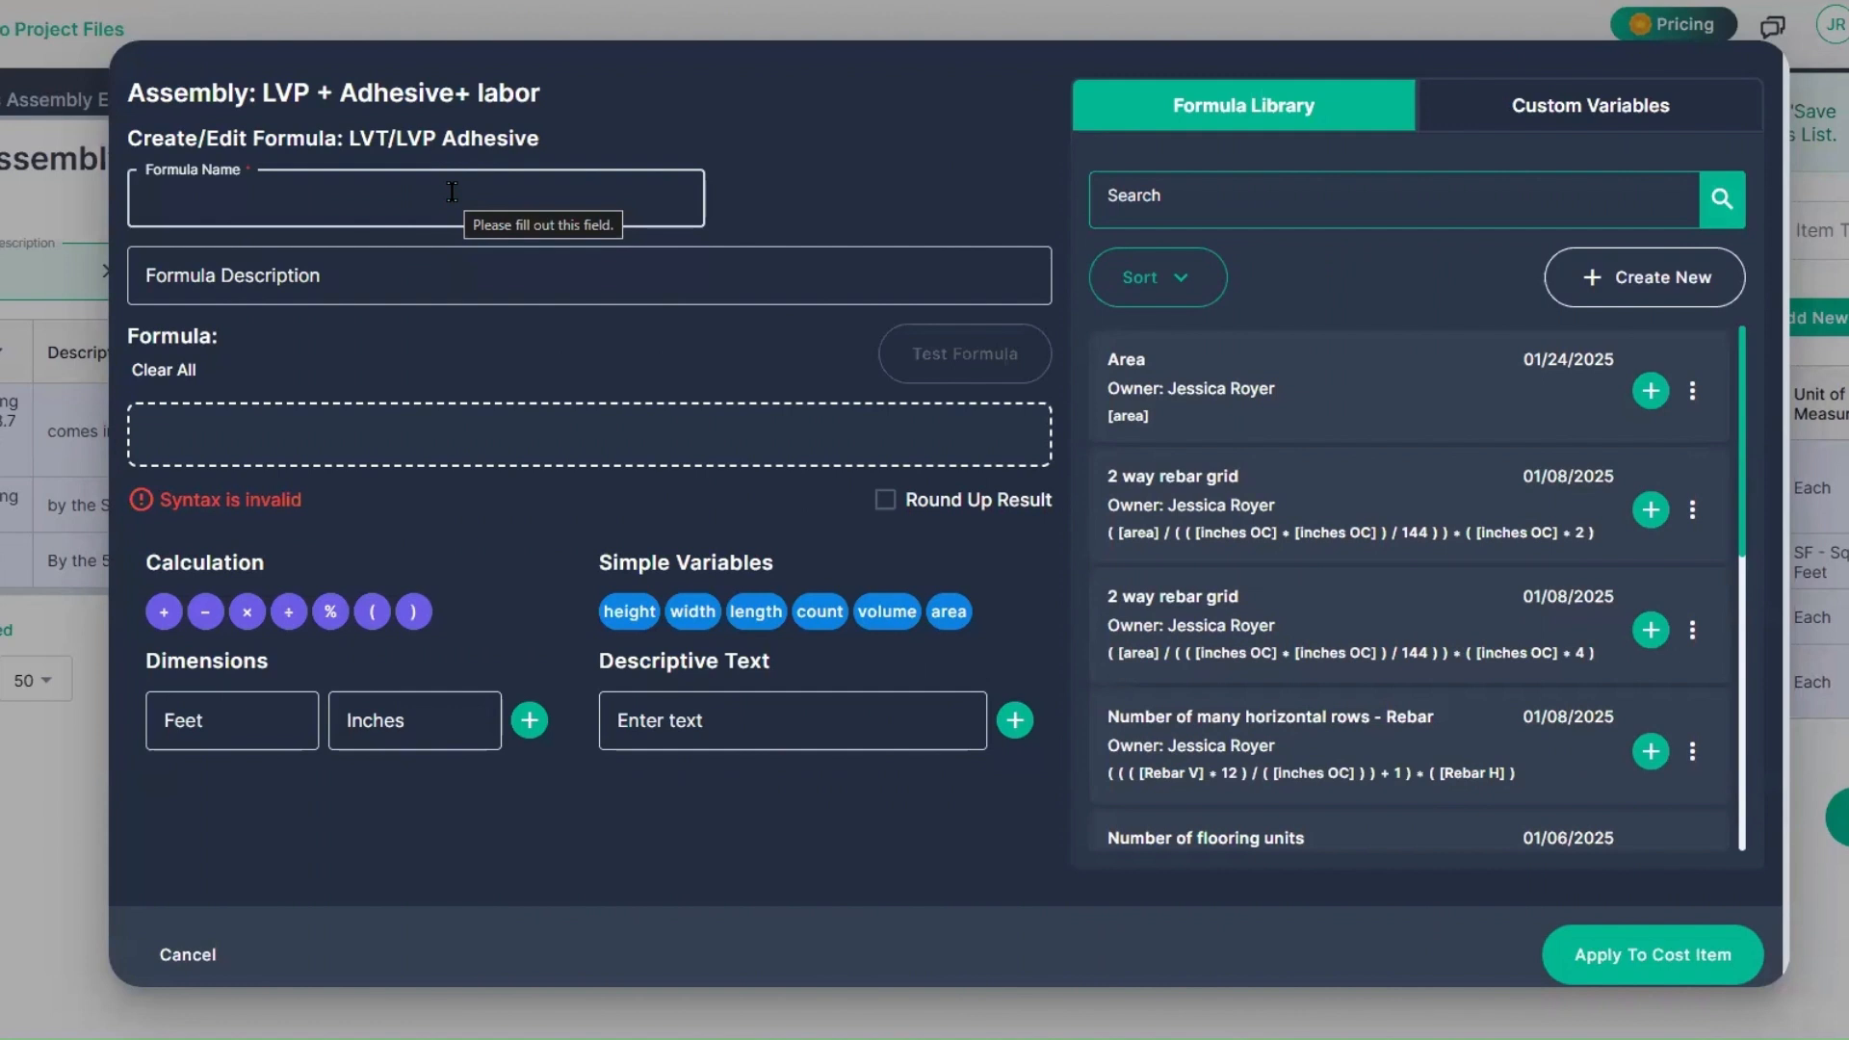
pyautogui.write('Area by the')
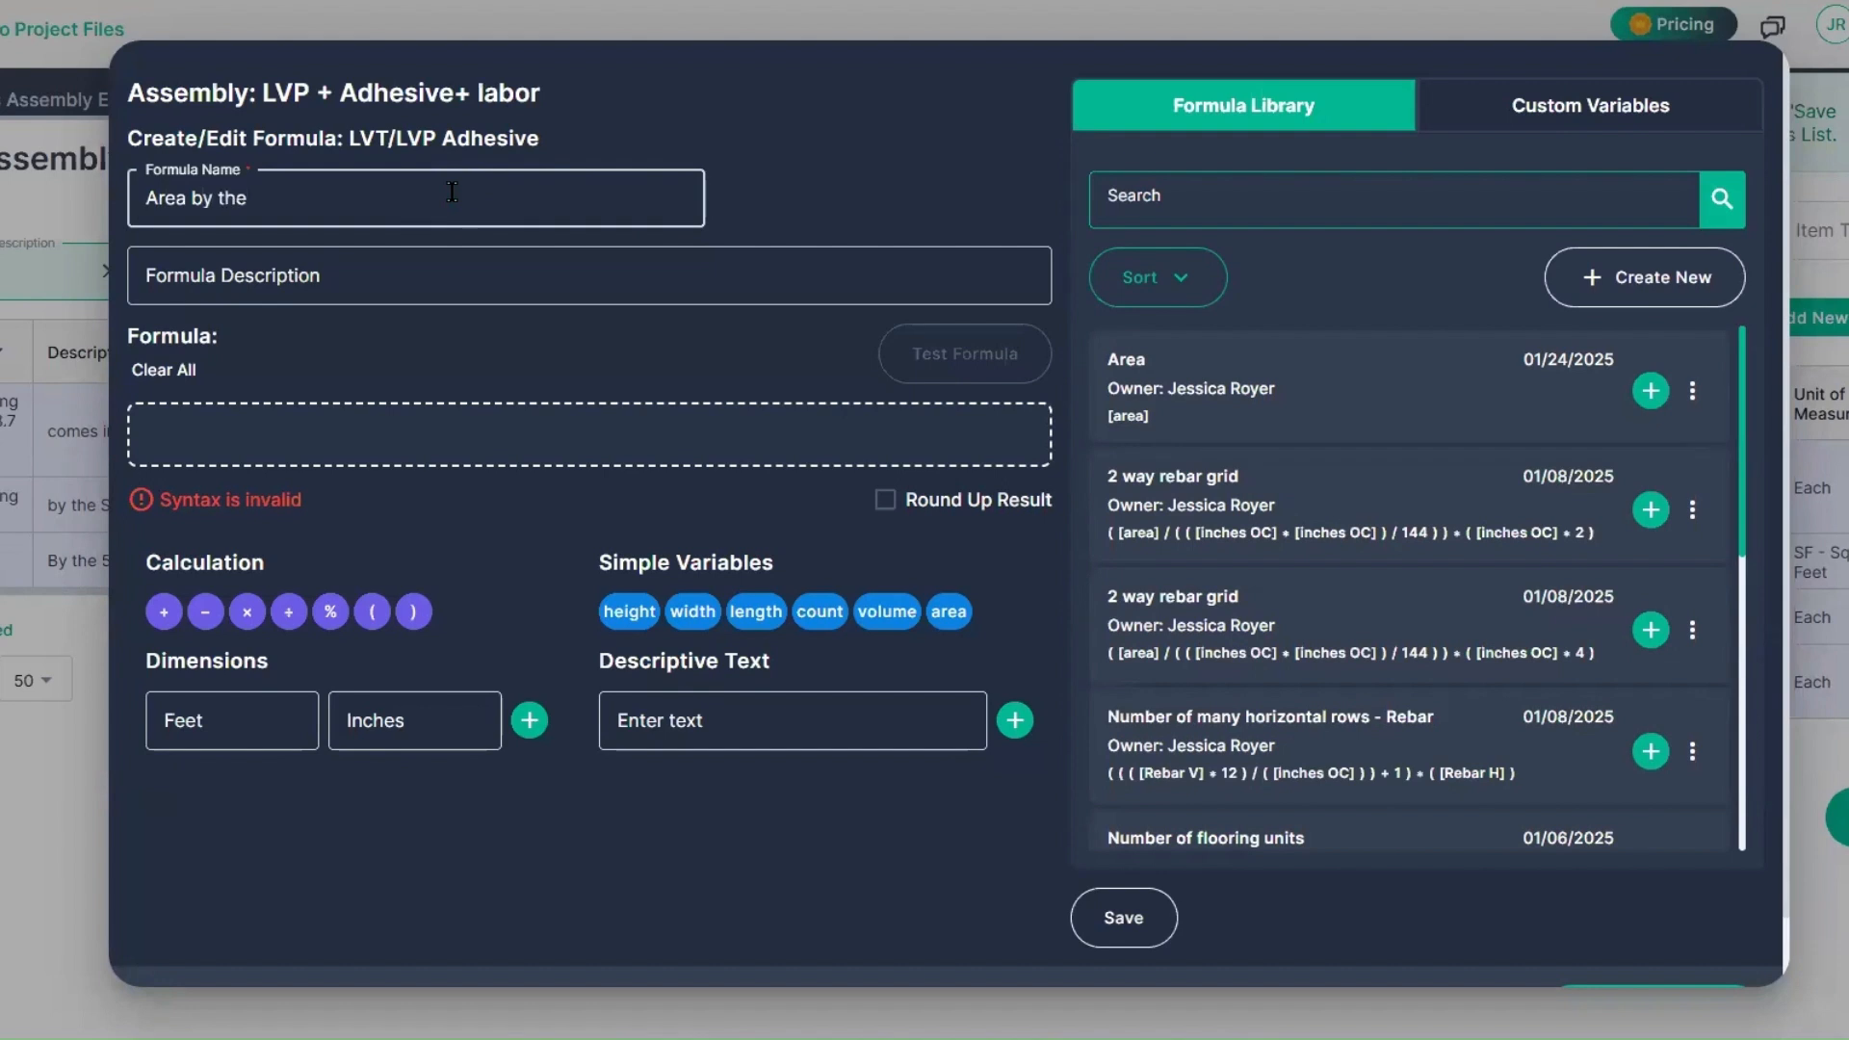
pyautogui.write(' 2,000SQFTSquare')
pyautogui.press('Left')
pyautogui.press('Left')
pyautogui.press('Left')
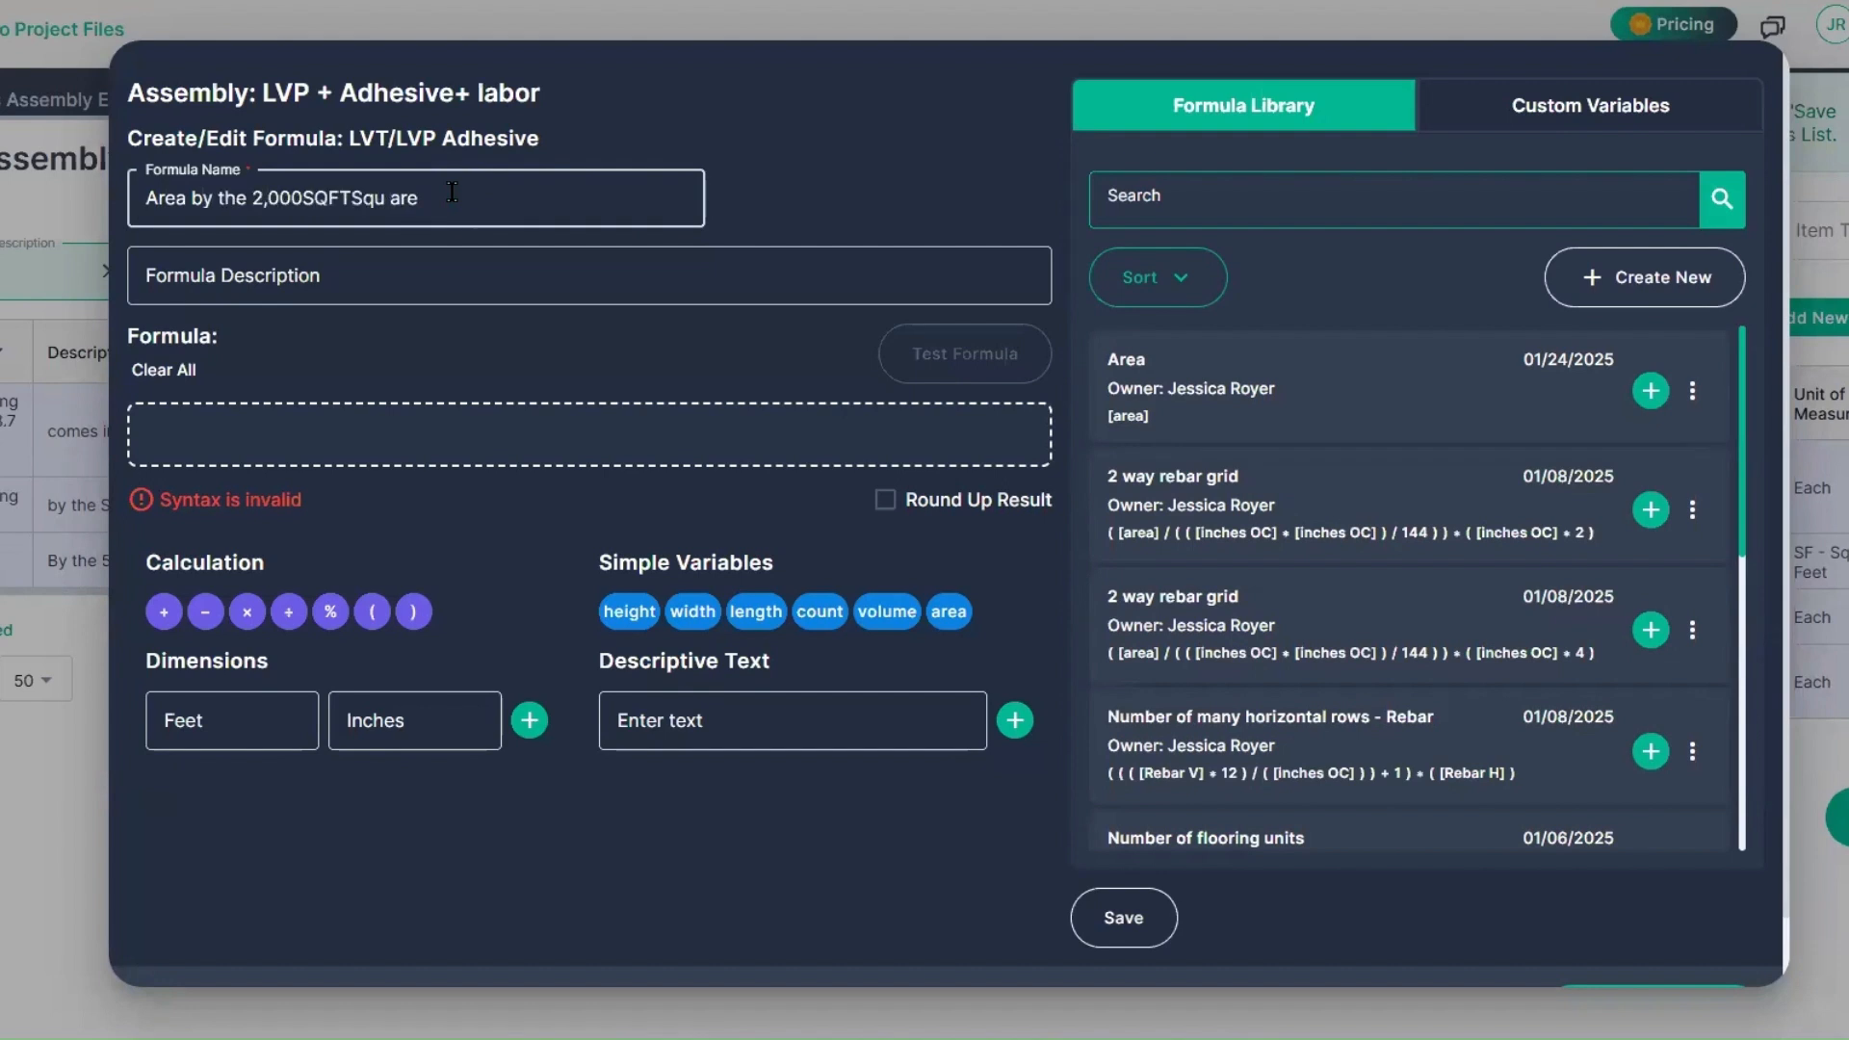
pyautogui.press('BackSpace')
pyautogui.press('Left')
pyautogui.press('Left')
pyautogui.press('Left')
# Step: Define the adhesive formula as [area]/2000 and test it with an area of 8500
pyautogui.click(944, 617)
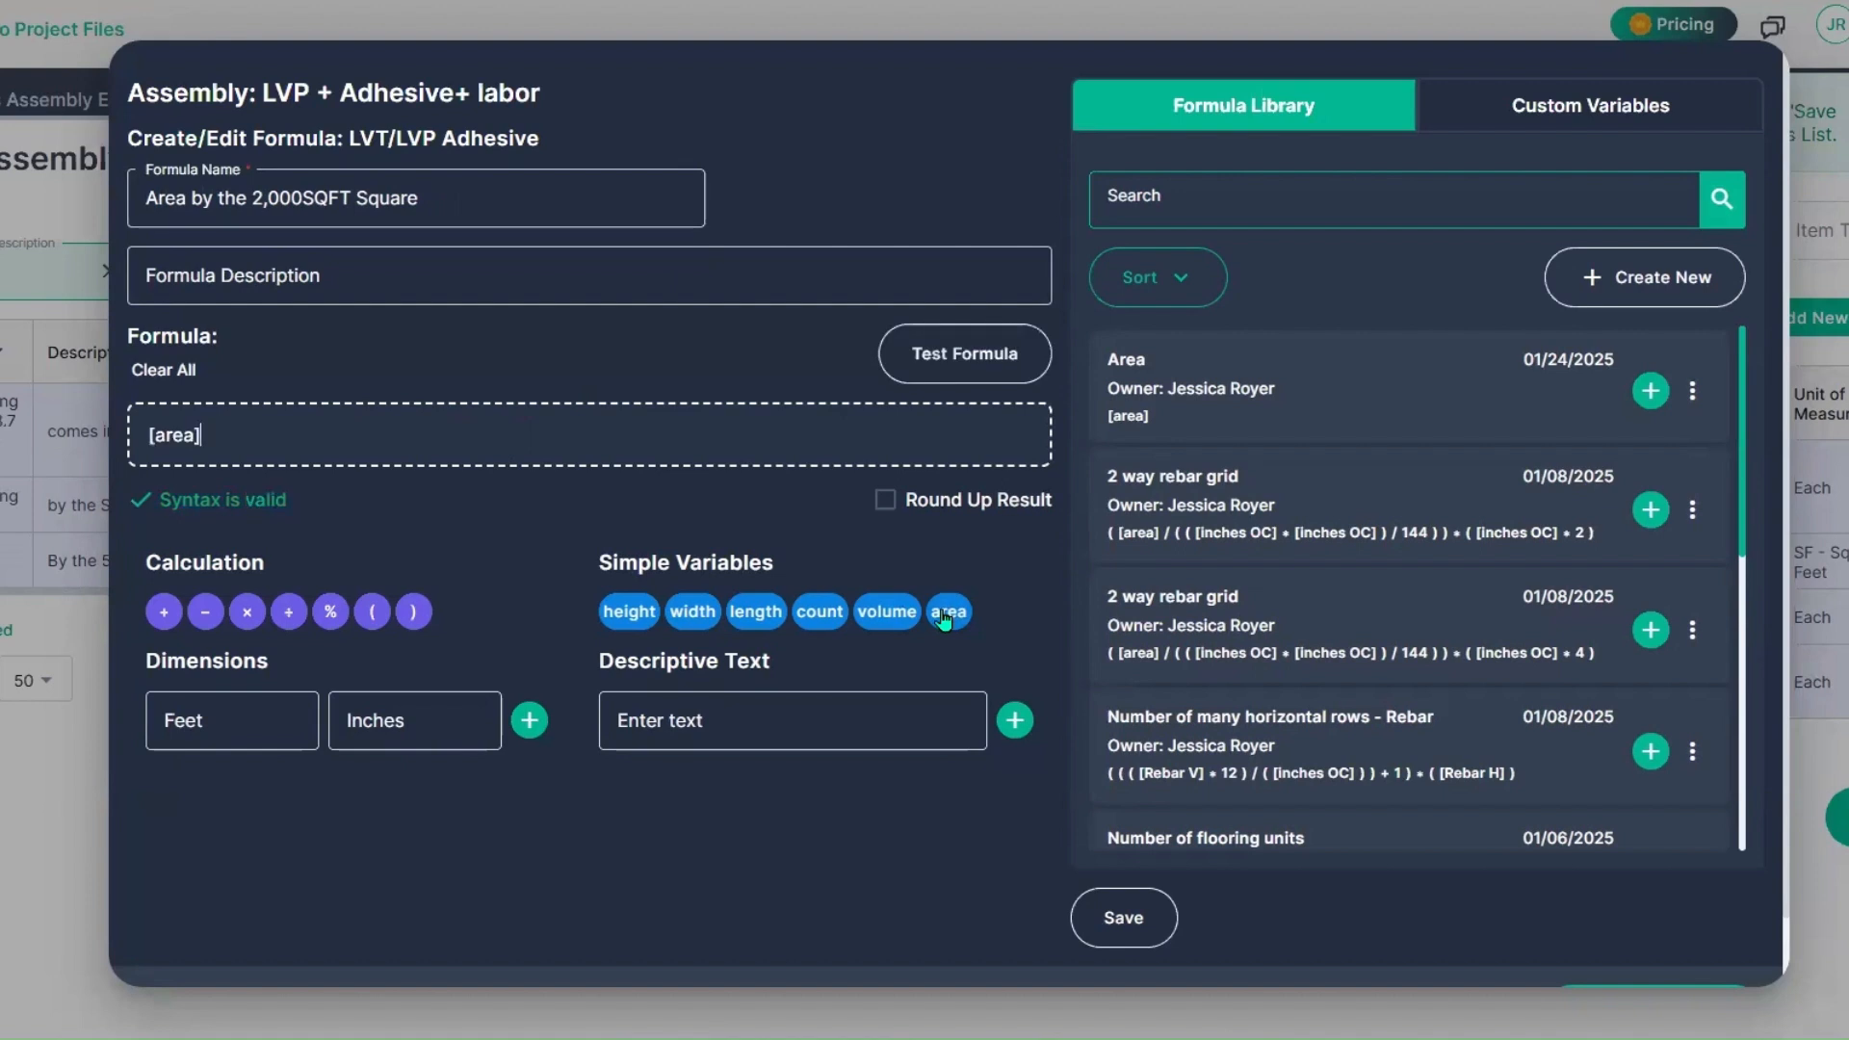
pyautogui.write('/')
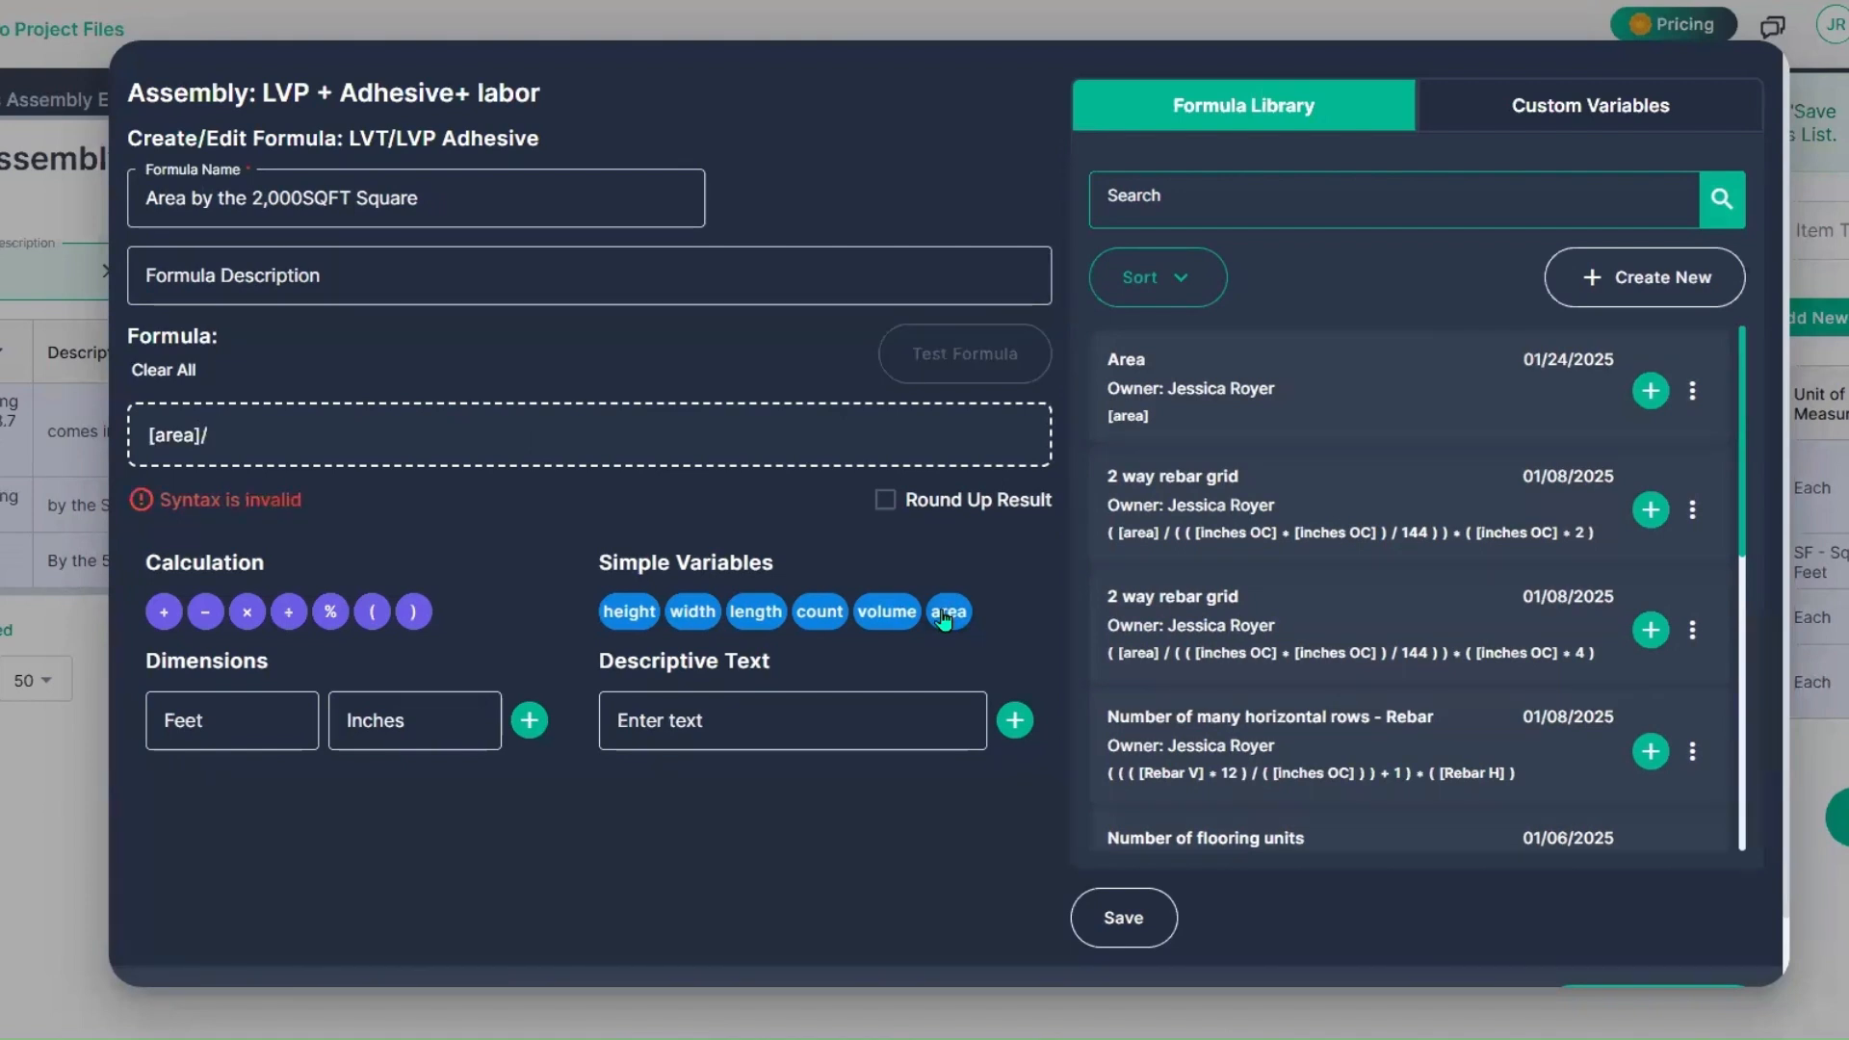
pyautogui.write('2000')
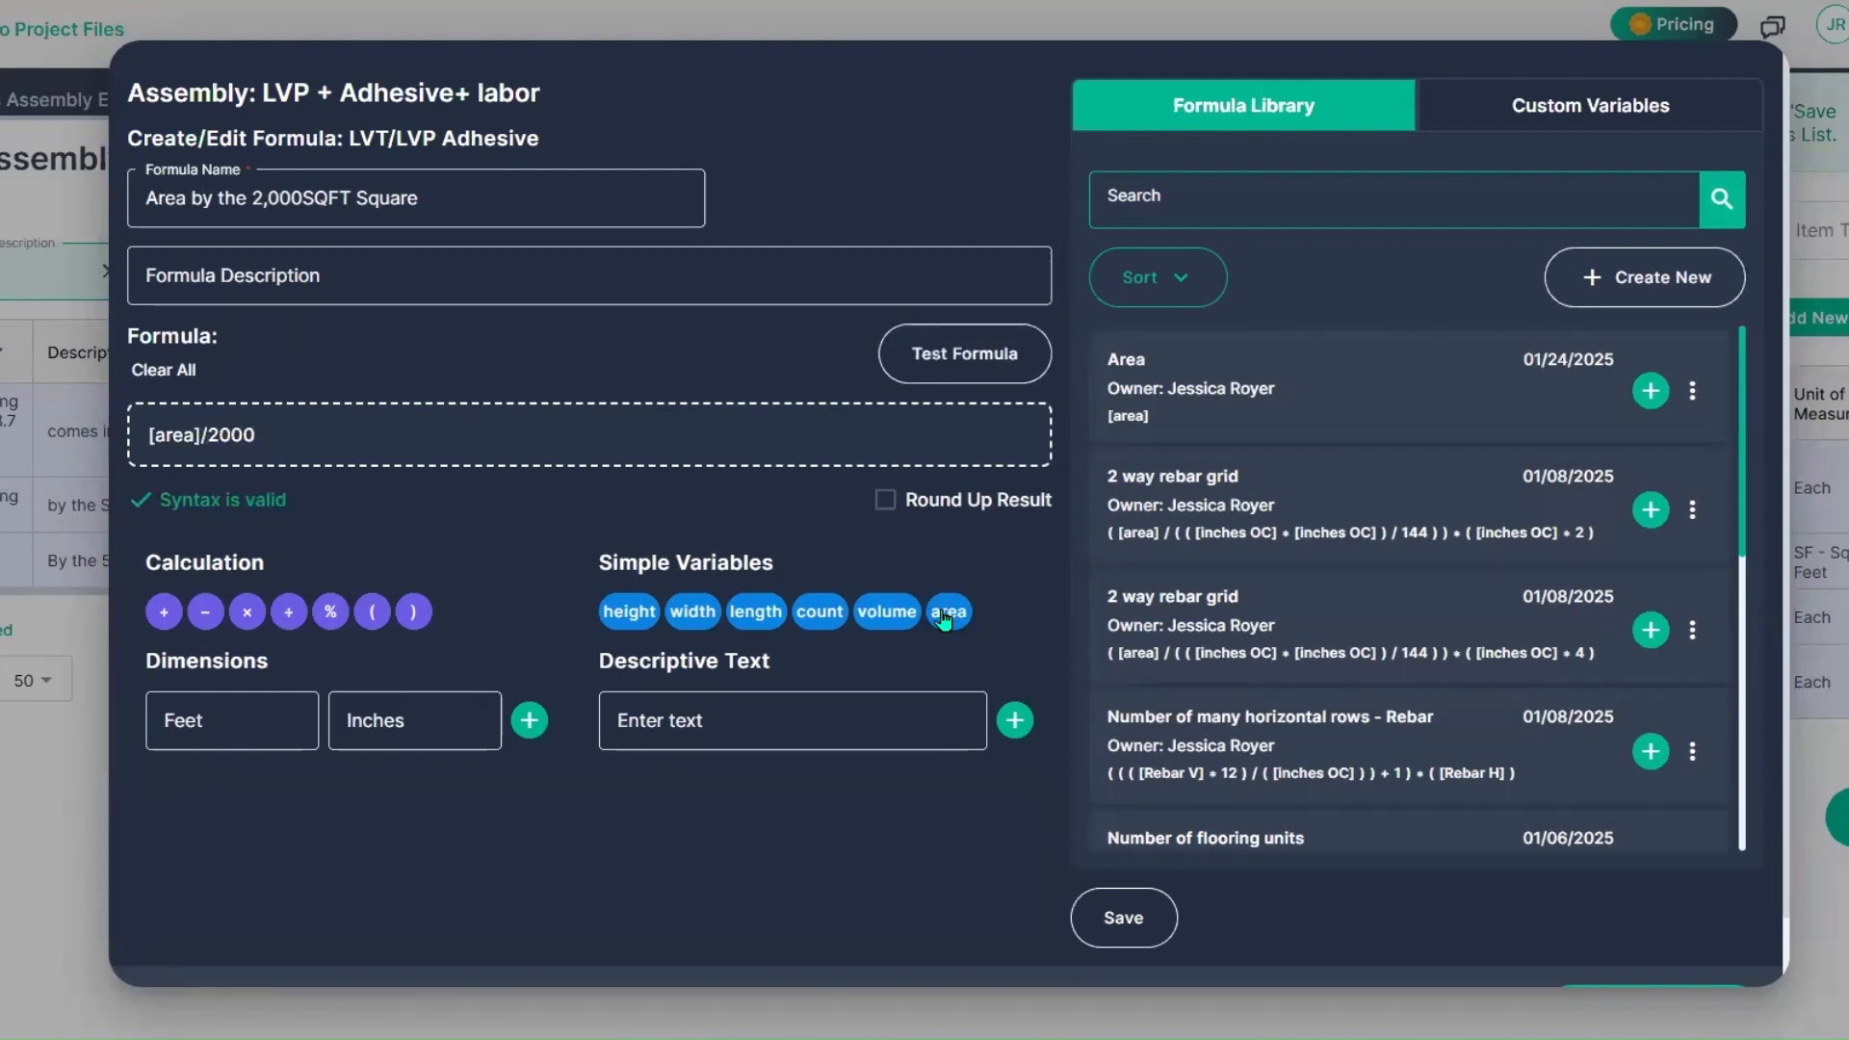
pyautogui.click(967, 374)
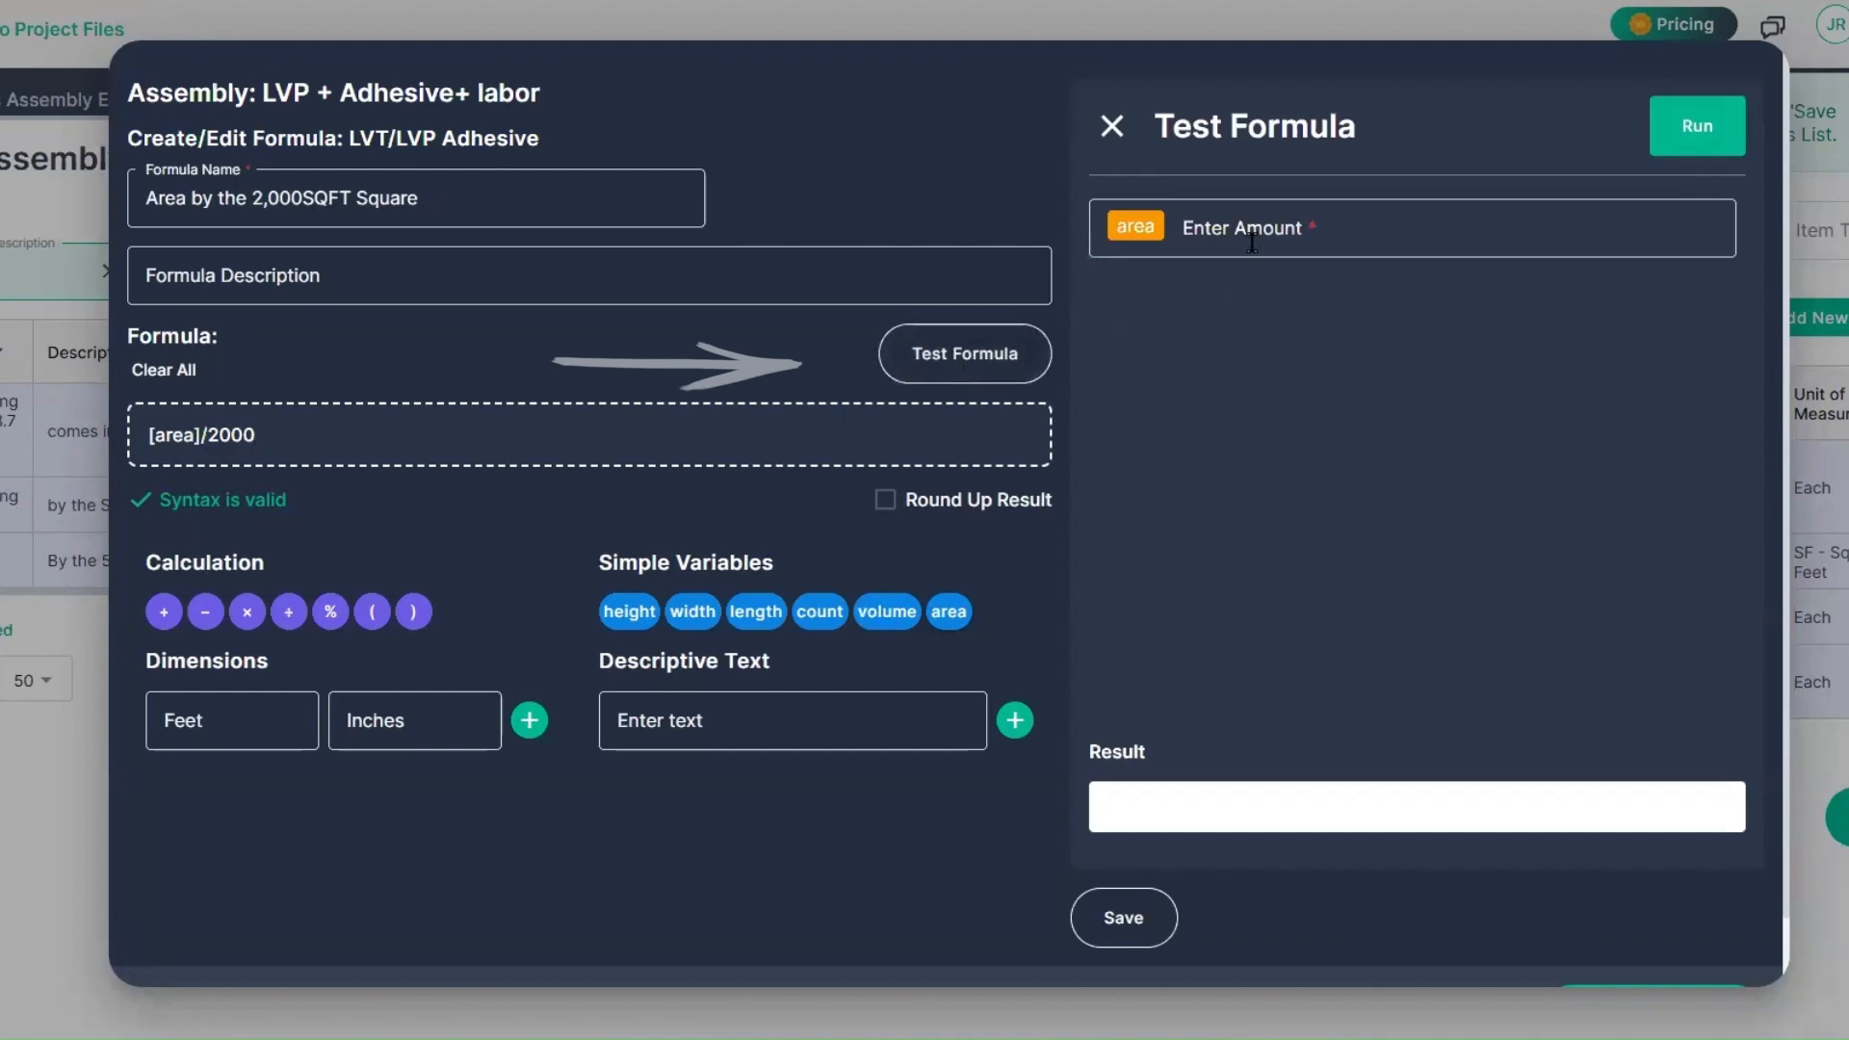
pyautogui.click(1342, 224)
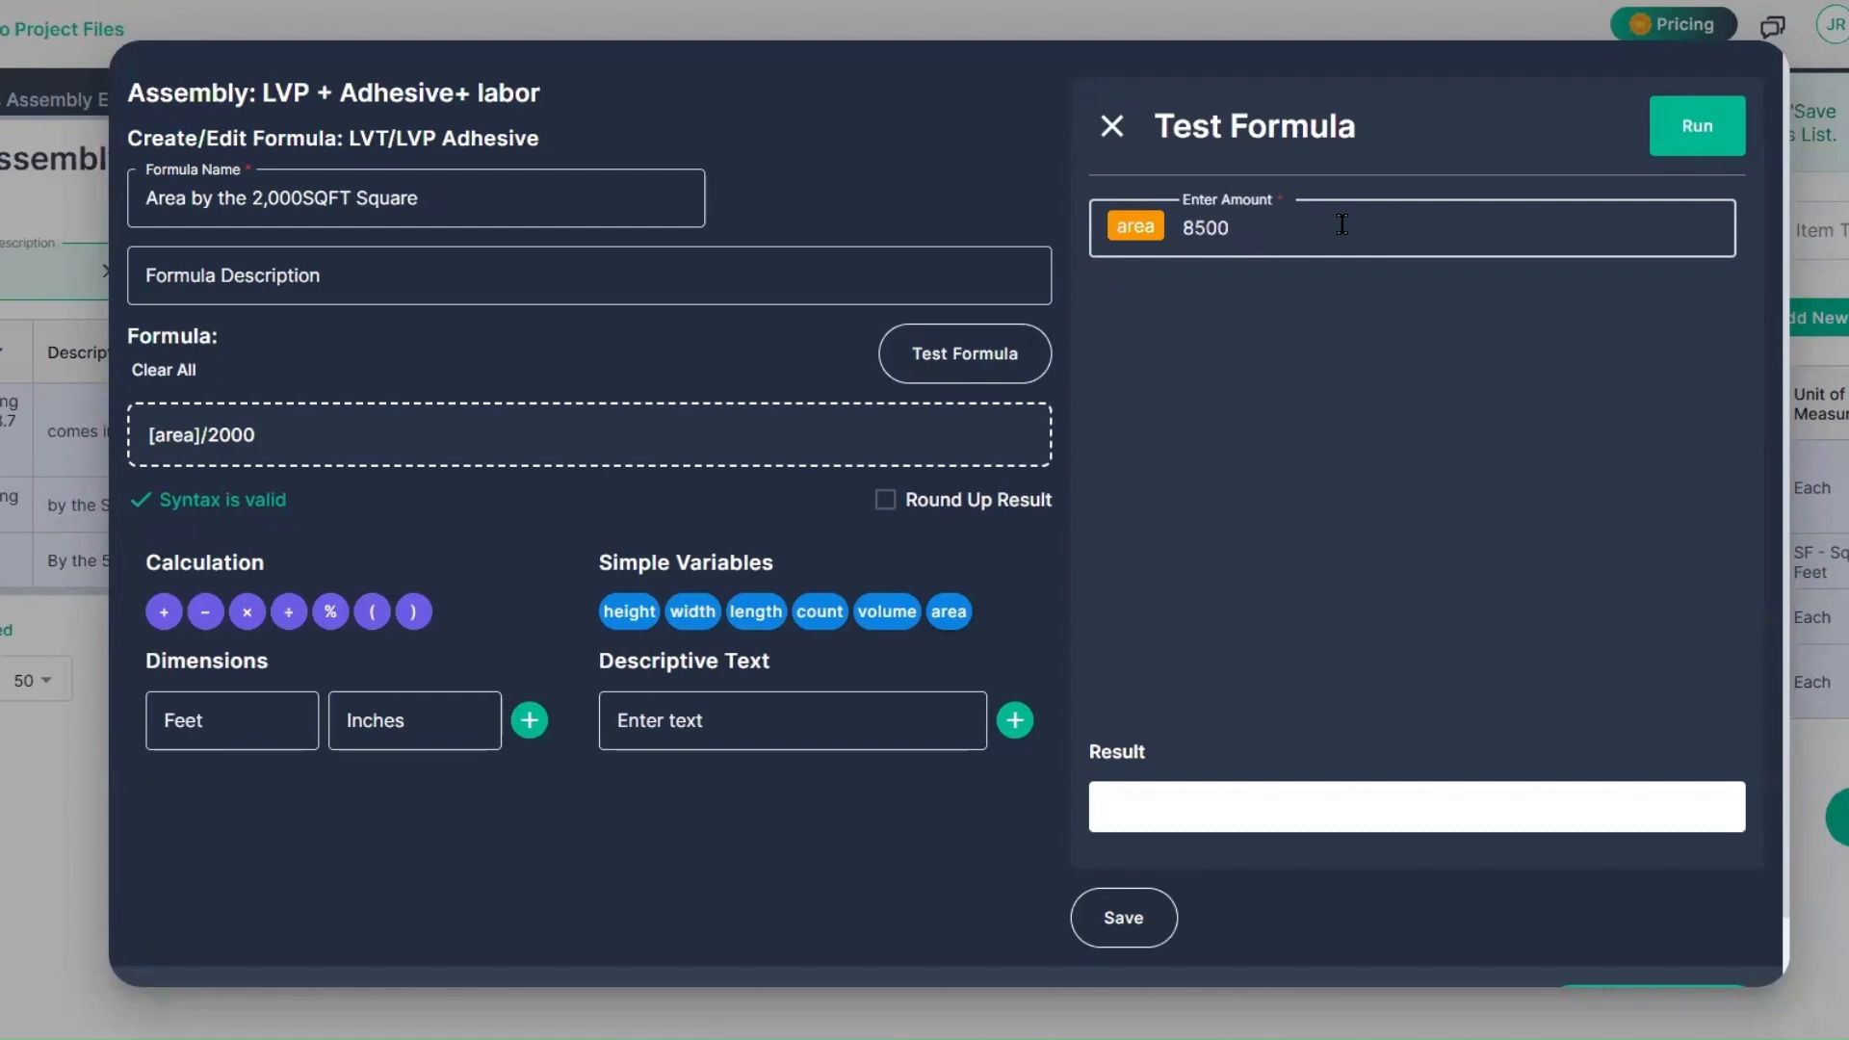
pyautogui.click(1699, 133)
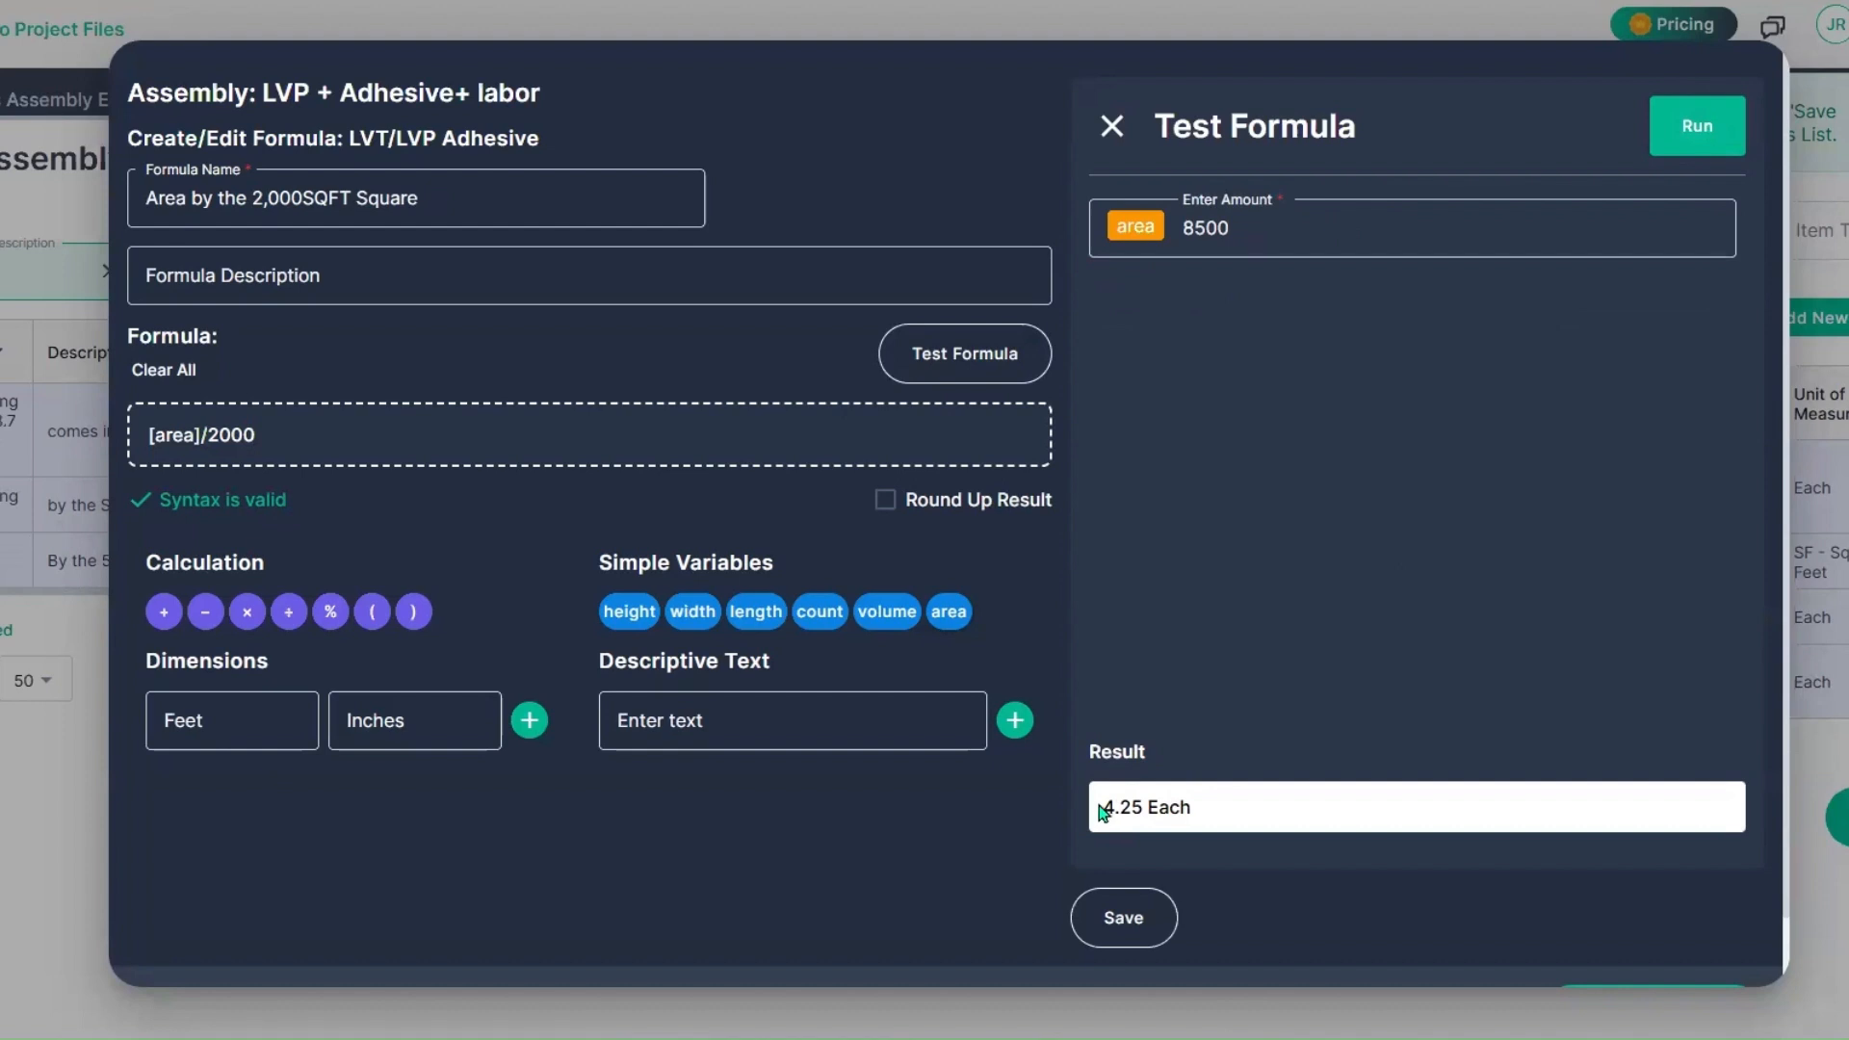
pyautogui.moveTo(1098, 807); pyautogui.dragTo(1153, 807)
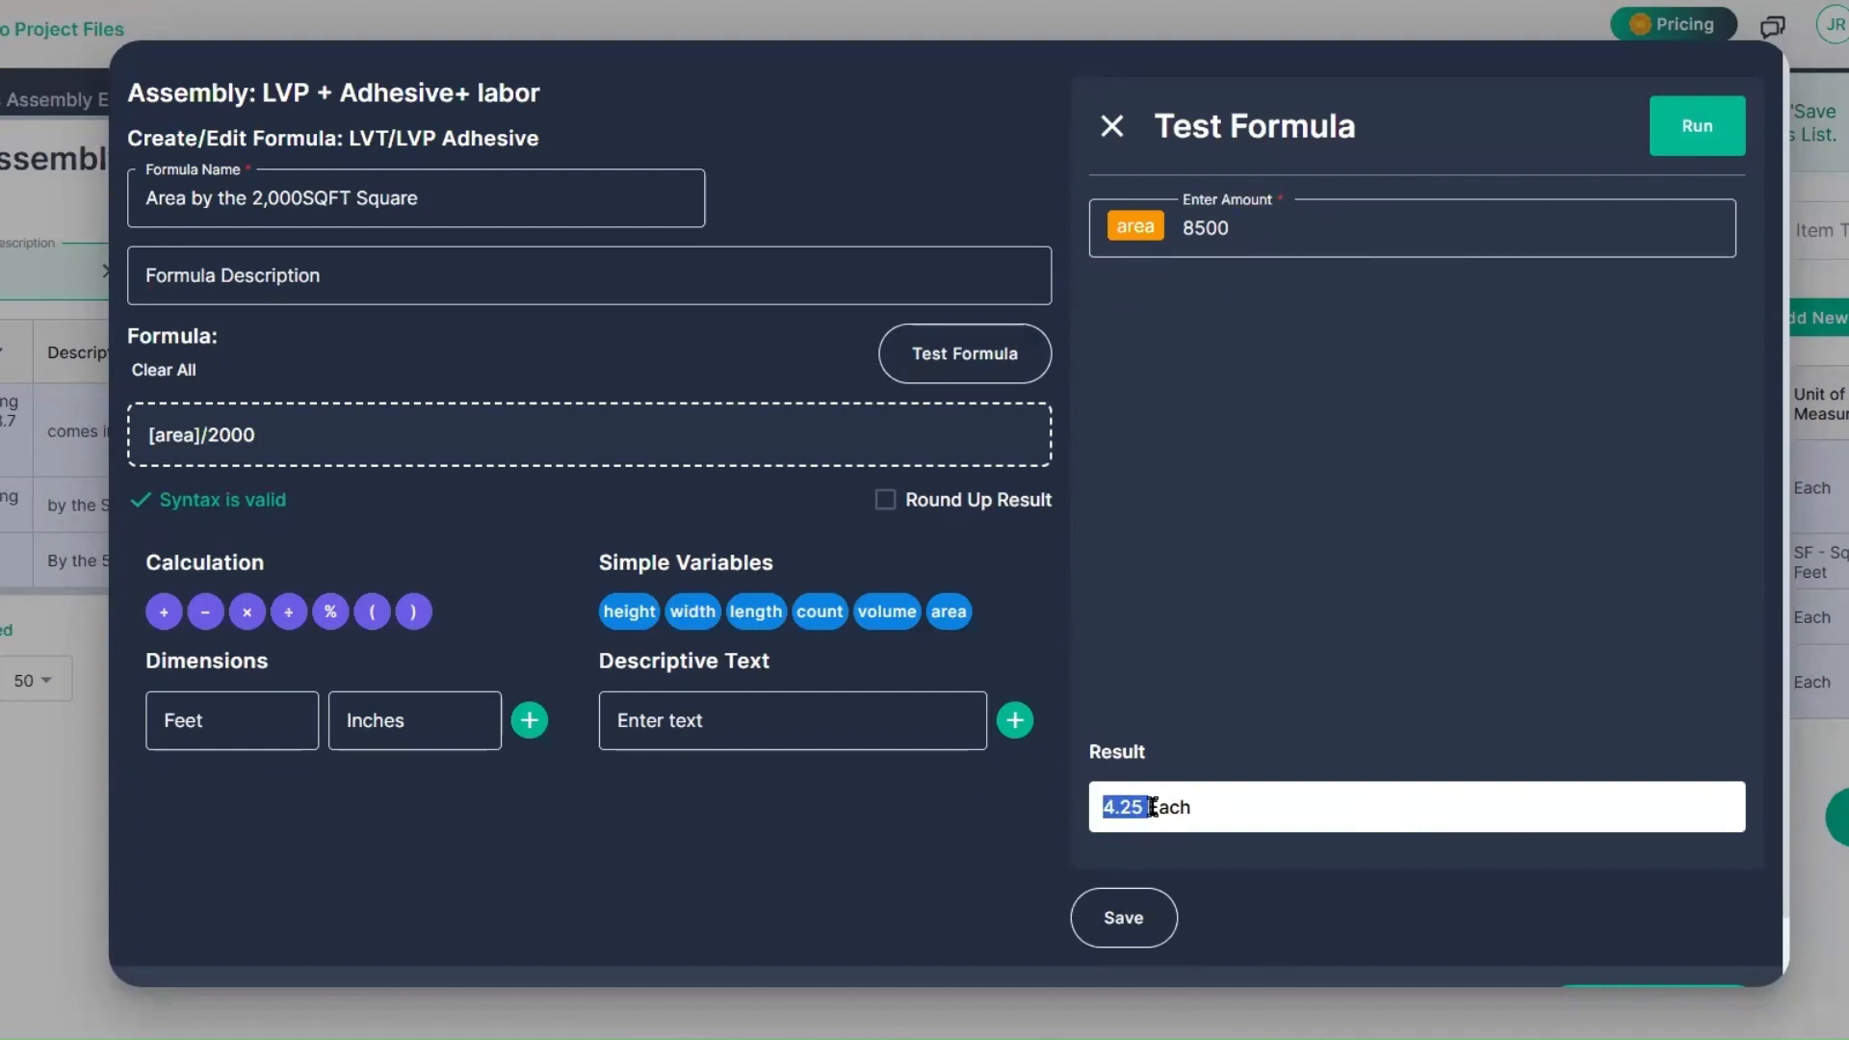
# Step: Try rounding up the result in the adhesive formula test and switch rounding back off
pyautogui.click(884, 500)
pyautogui.click(1681, 149)
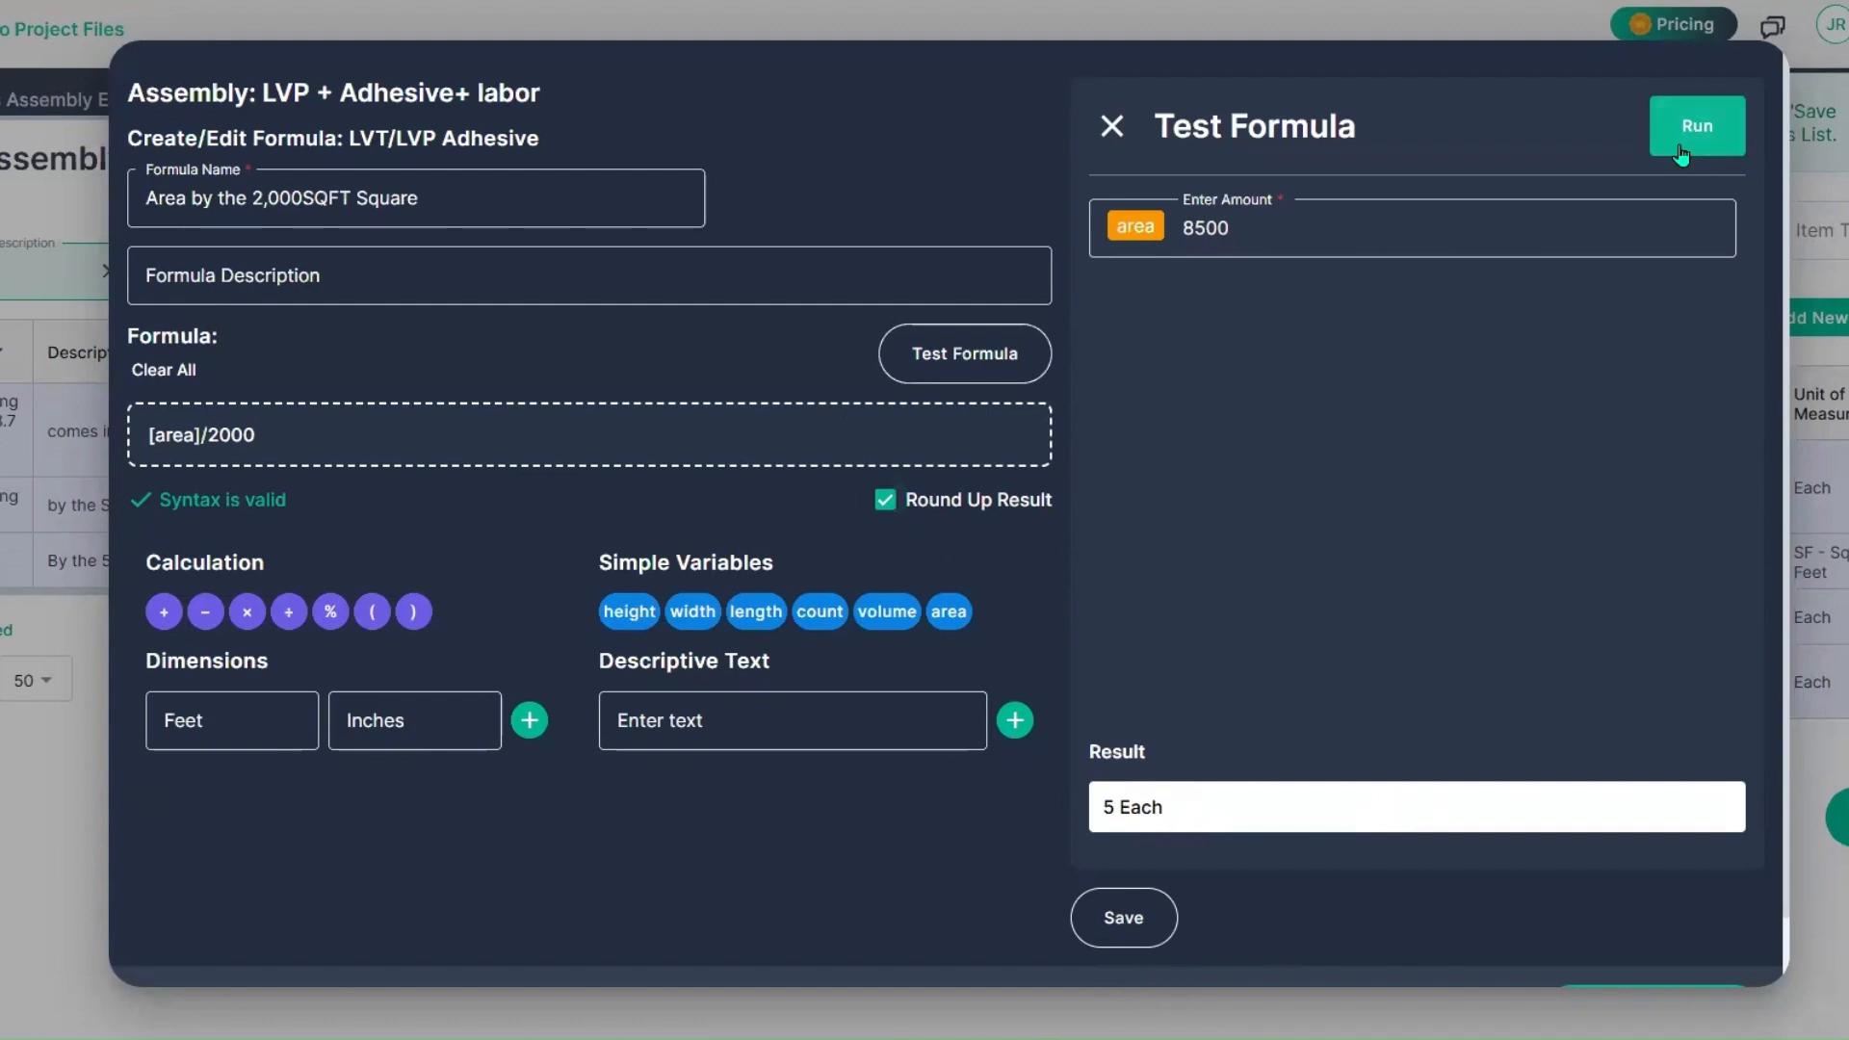
pyautogui.click(884, 500)
pyautogui.click(1697, 141)
# Step: Save the adhesive formula to the library and apply it to the LVT/LVP Adhesive cost item
pyautogui.click(1124, 920)
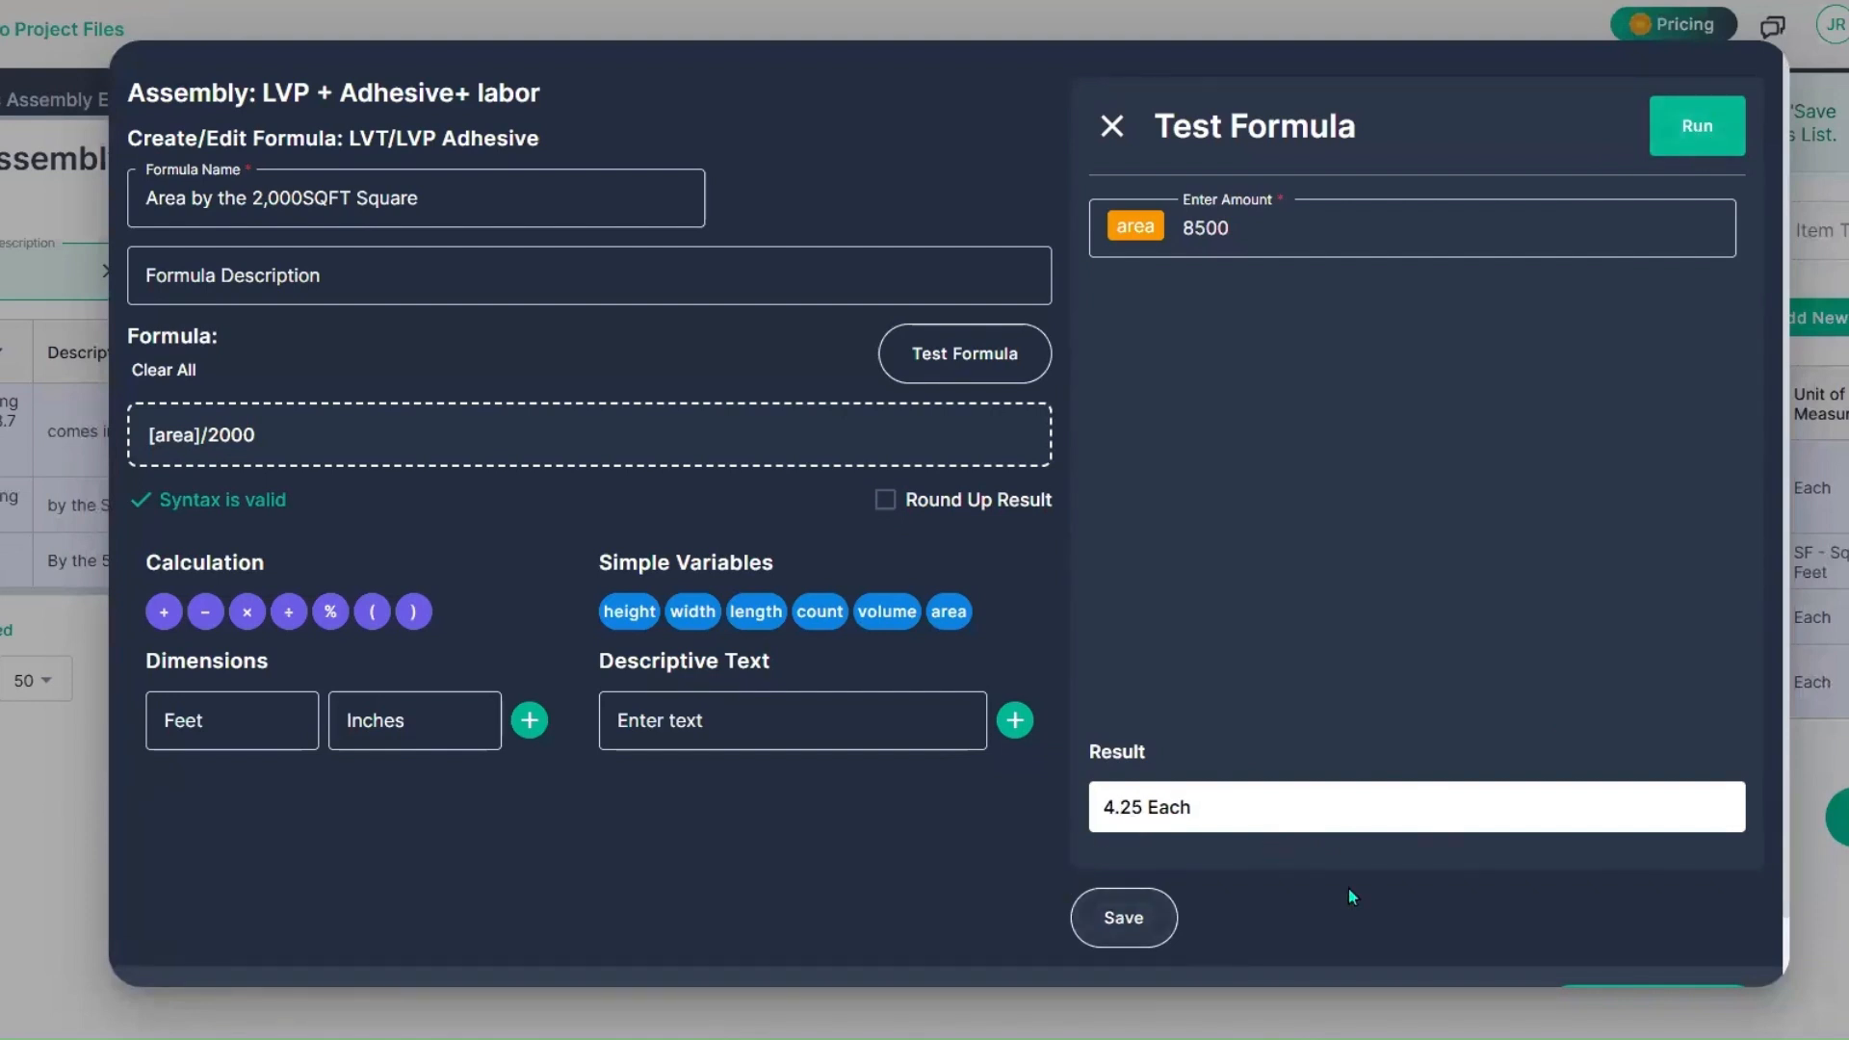
pyautogui.click(1681, 959)
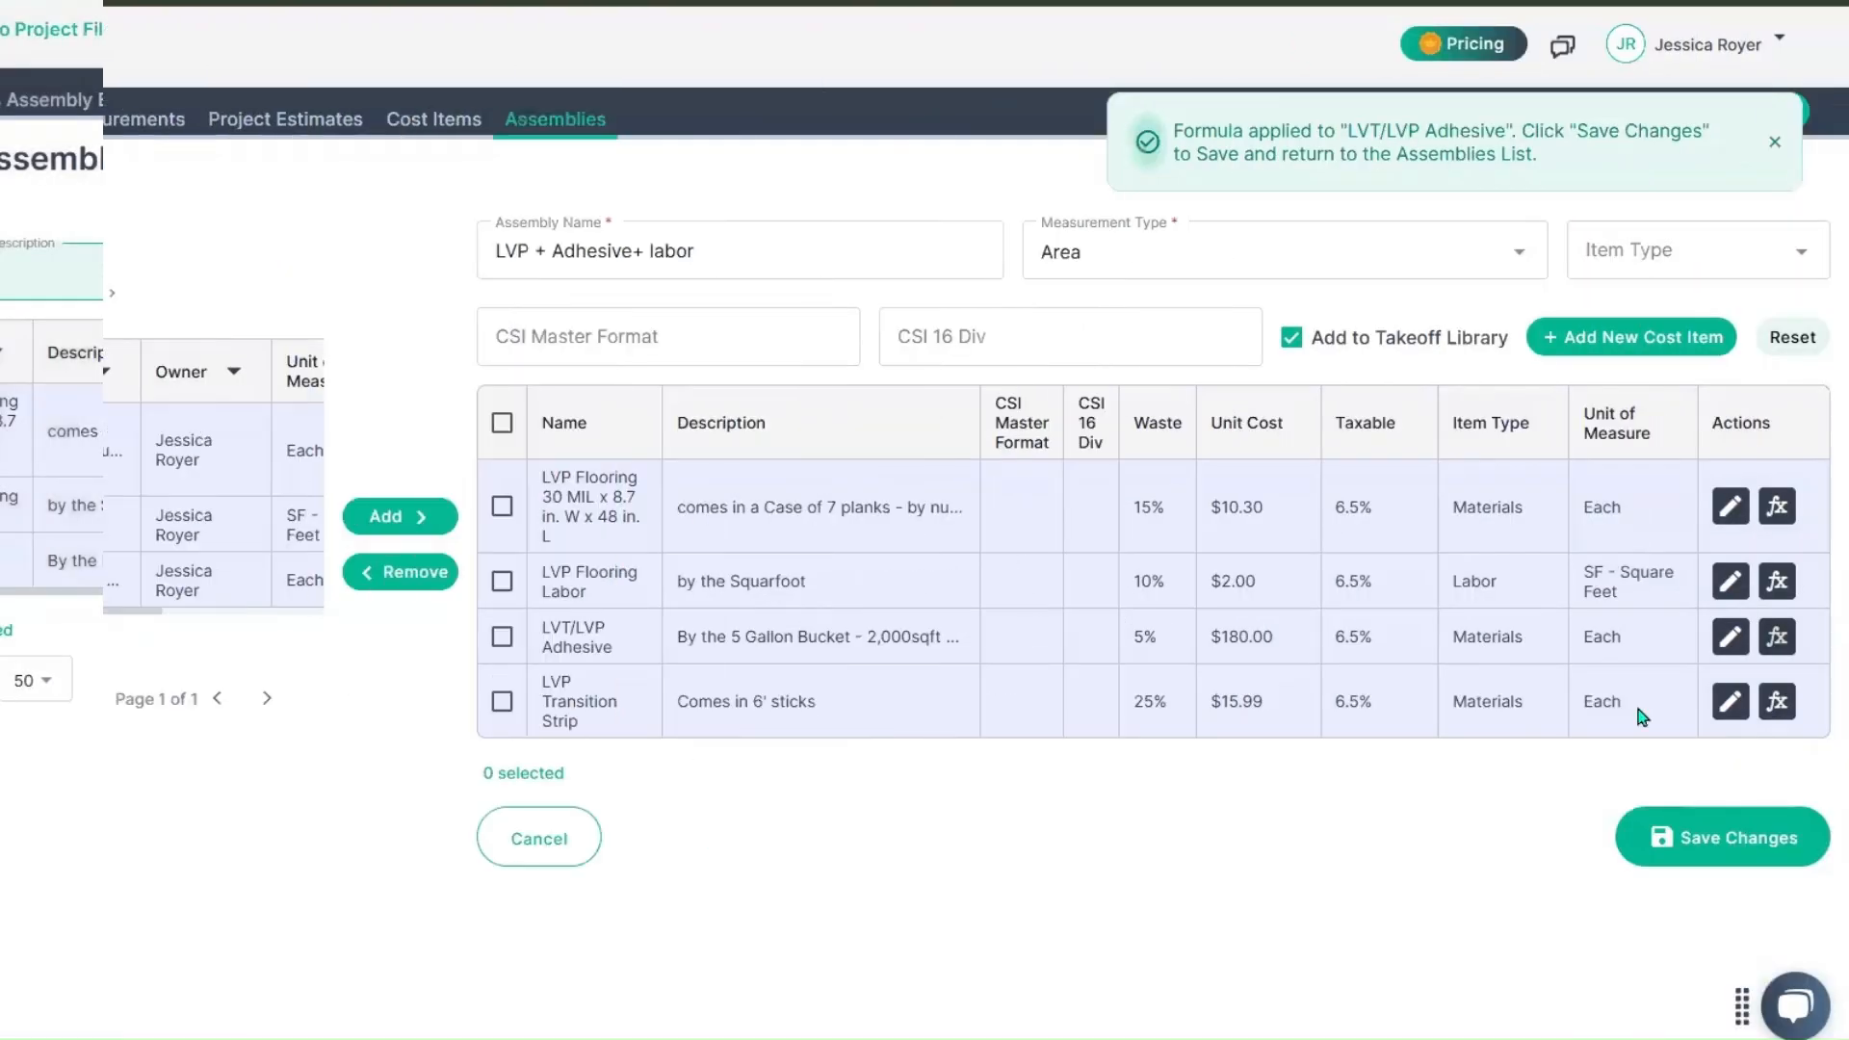
# Step: Open the formula editor for LVP Transition Strip and name the formula "Length by the 6' stick"
pyautogui.click(1777, 702)
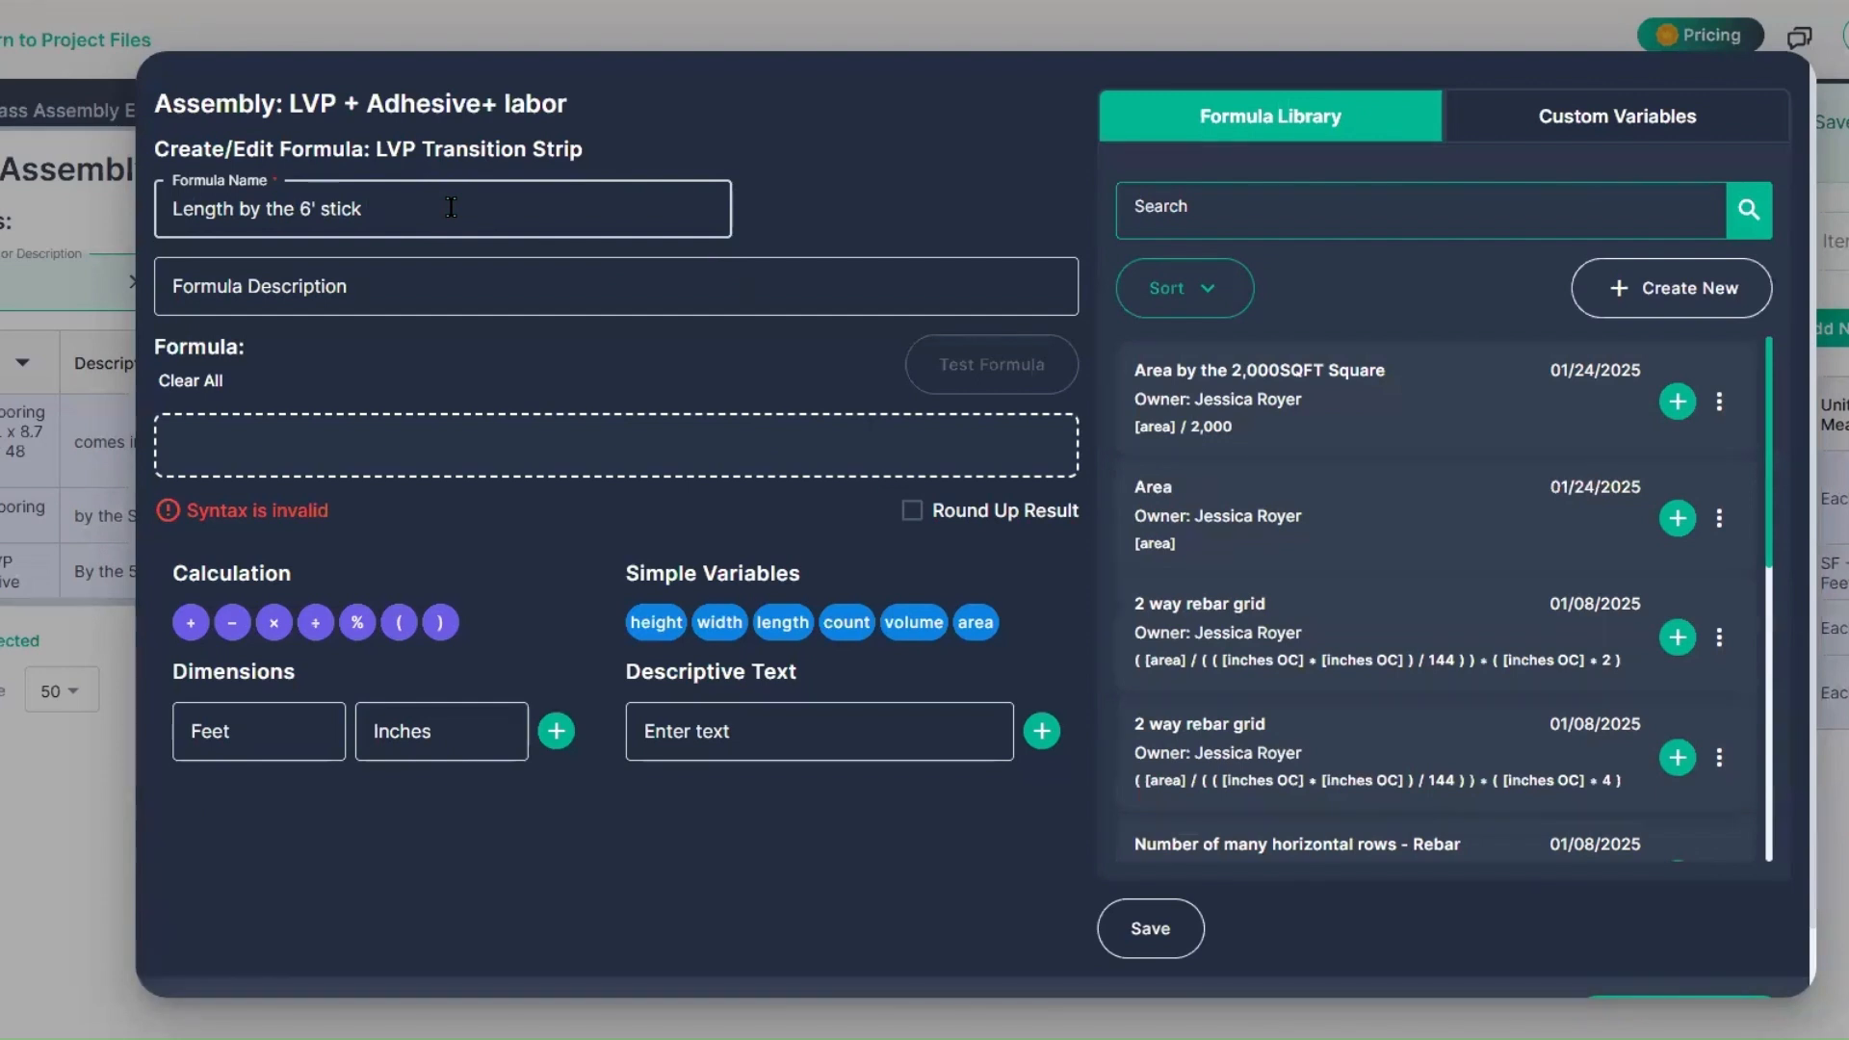
pyautogui.click(441, 454)
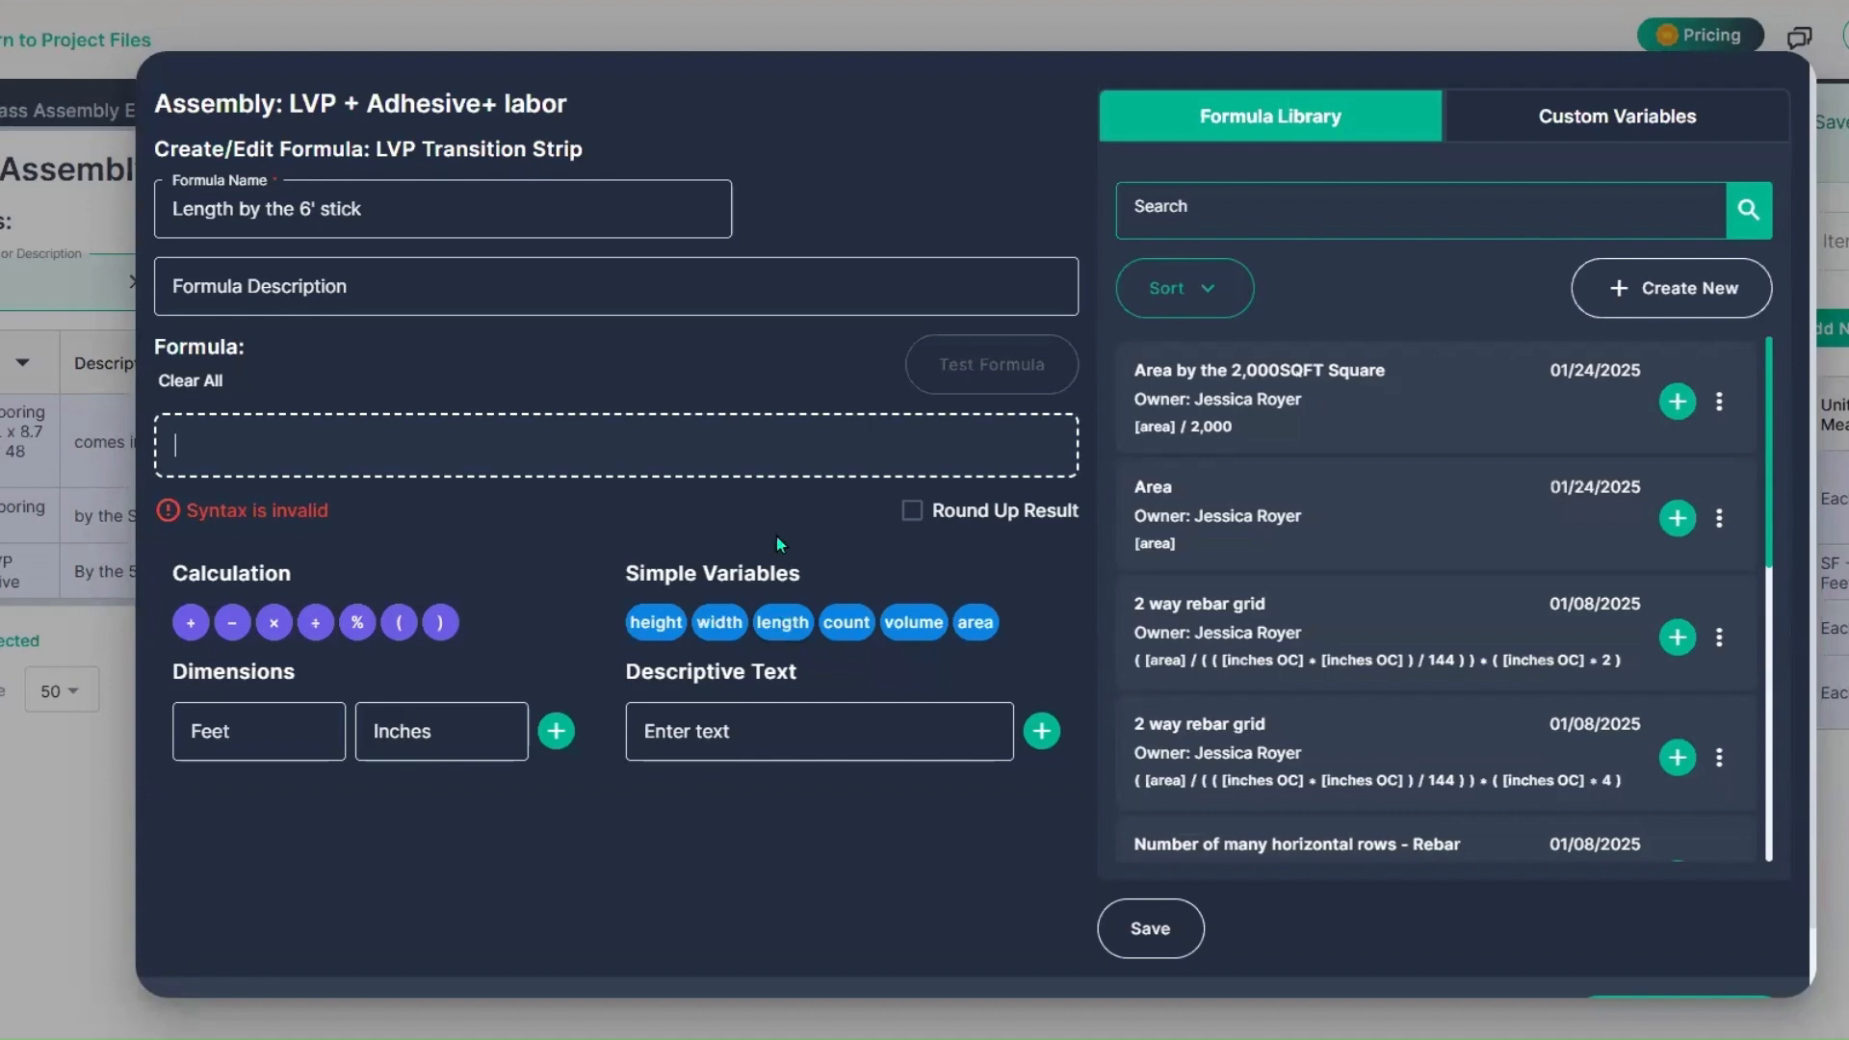
# Step: Create and save a custom variable named "Transition Strips" without a default value
pyautogui.click(1587, 121)
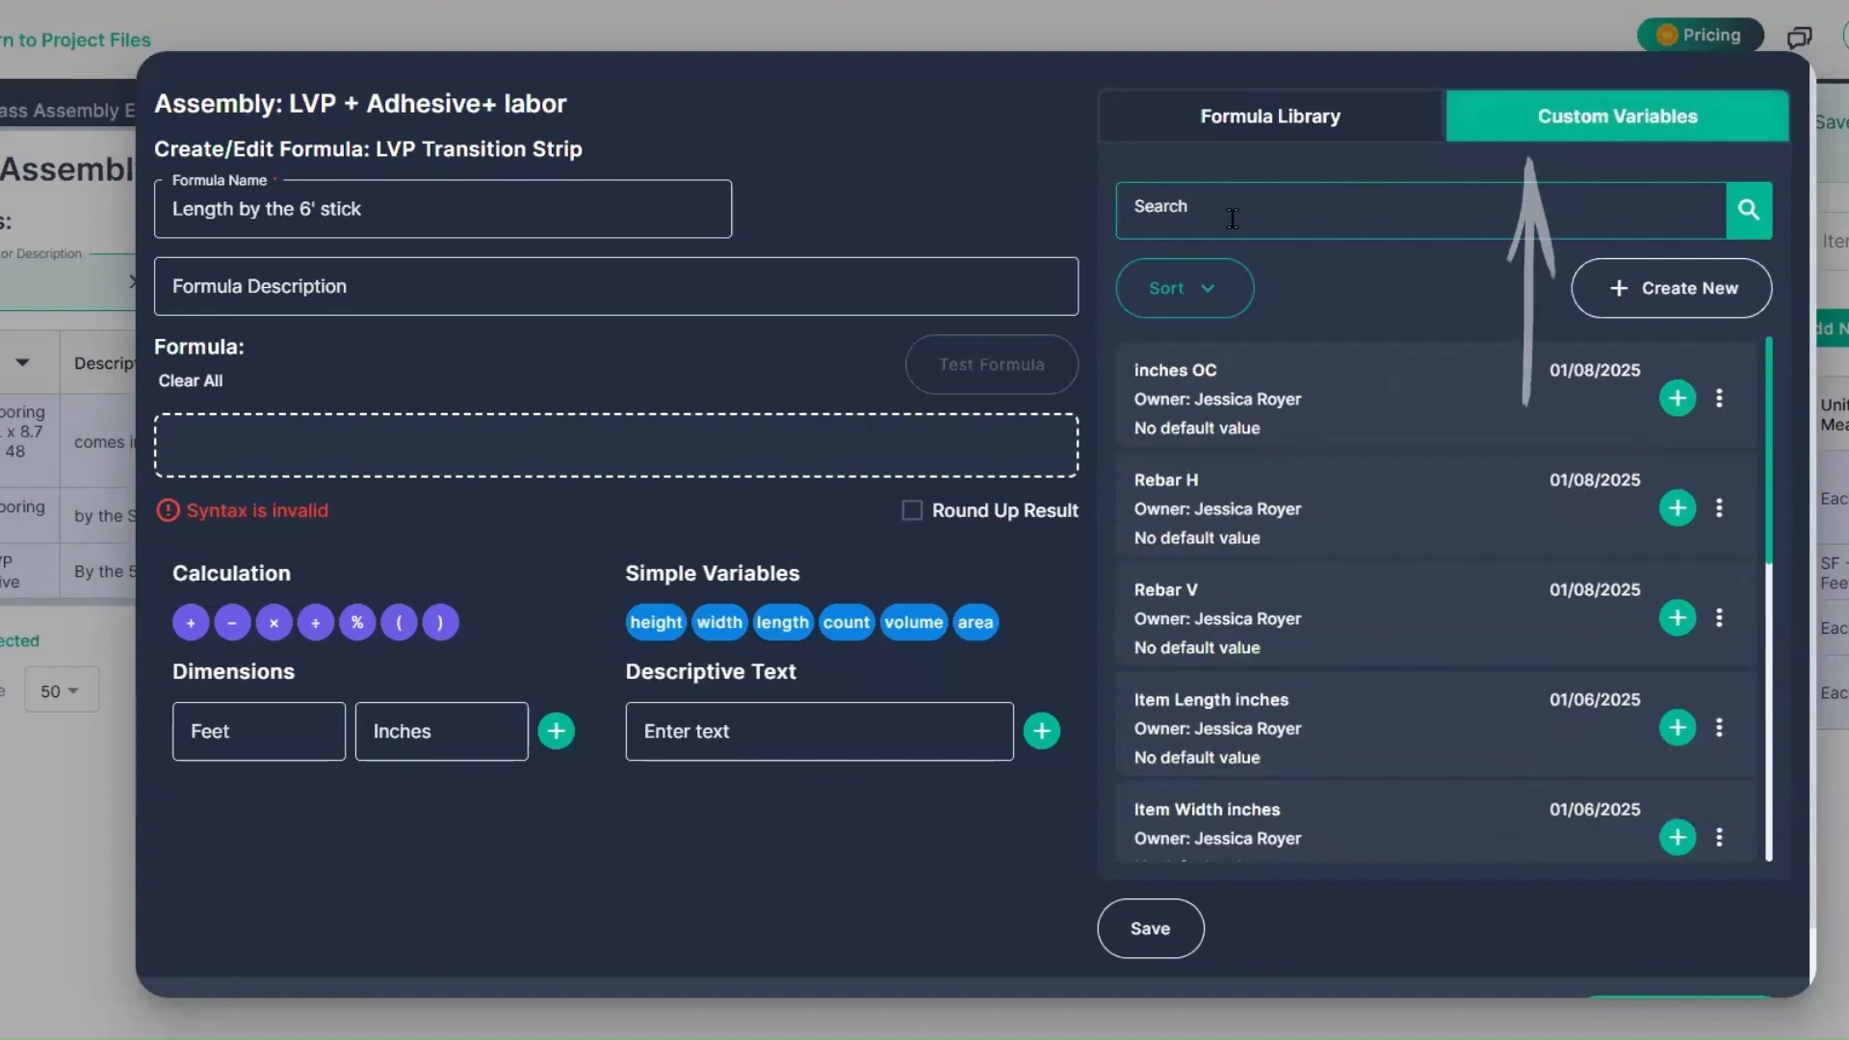
pyautogui.click(1610, 284)
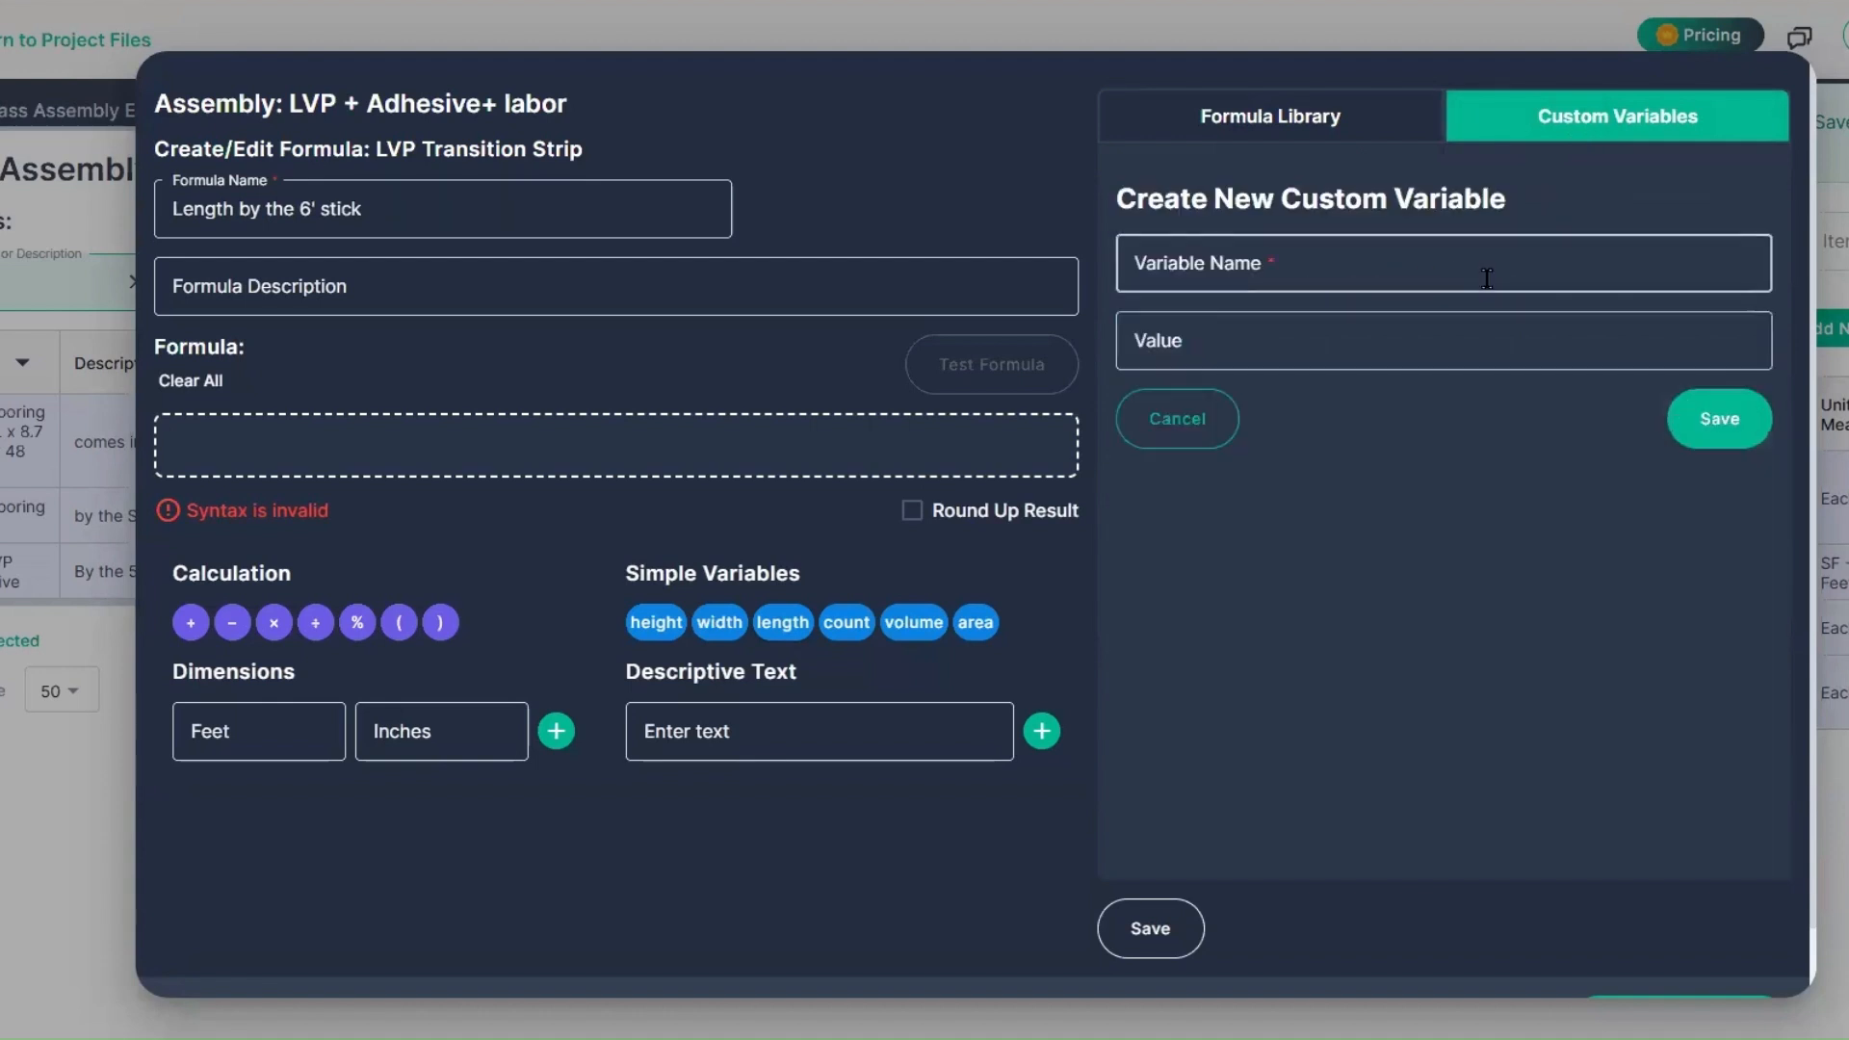
pyautogui.click(1418, 272)
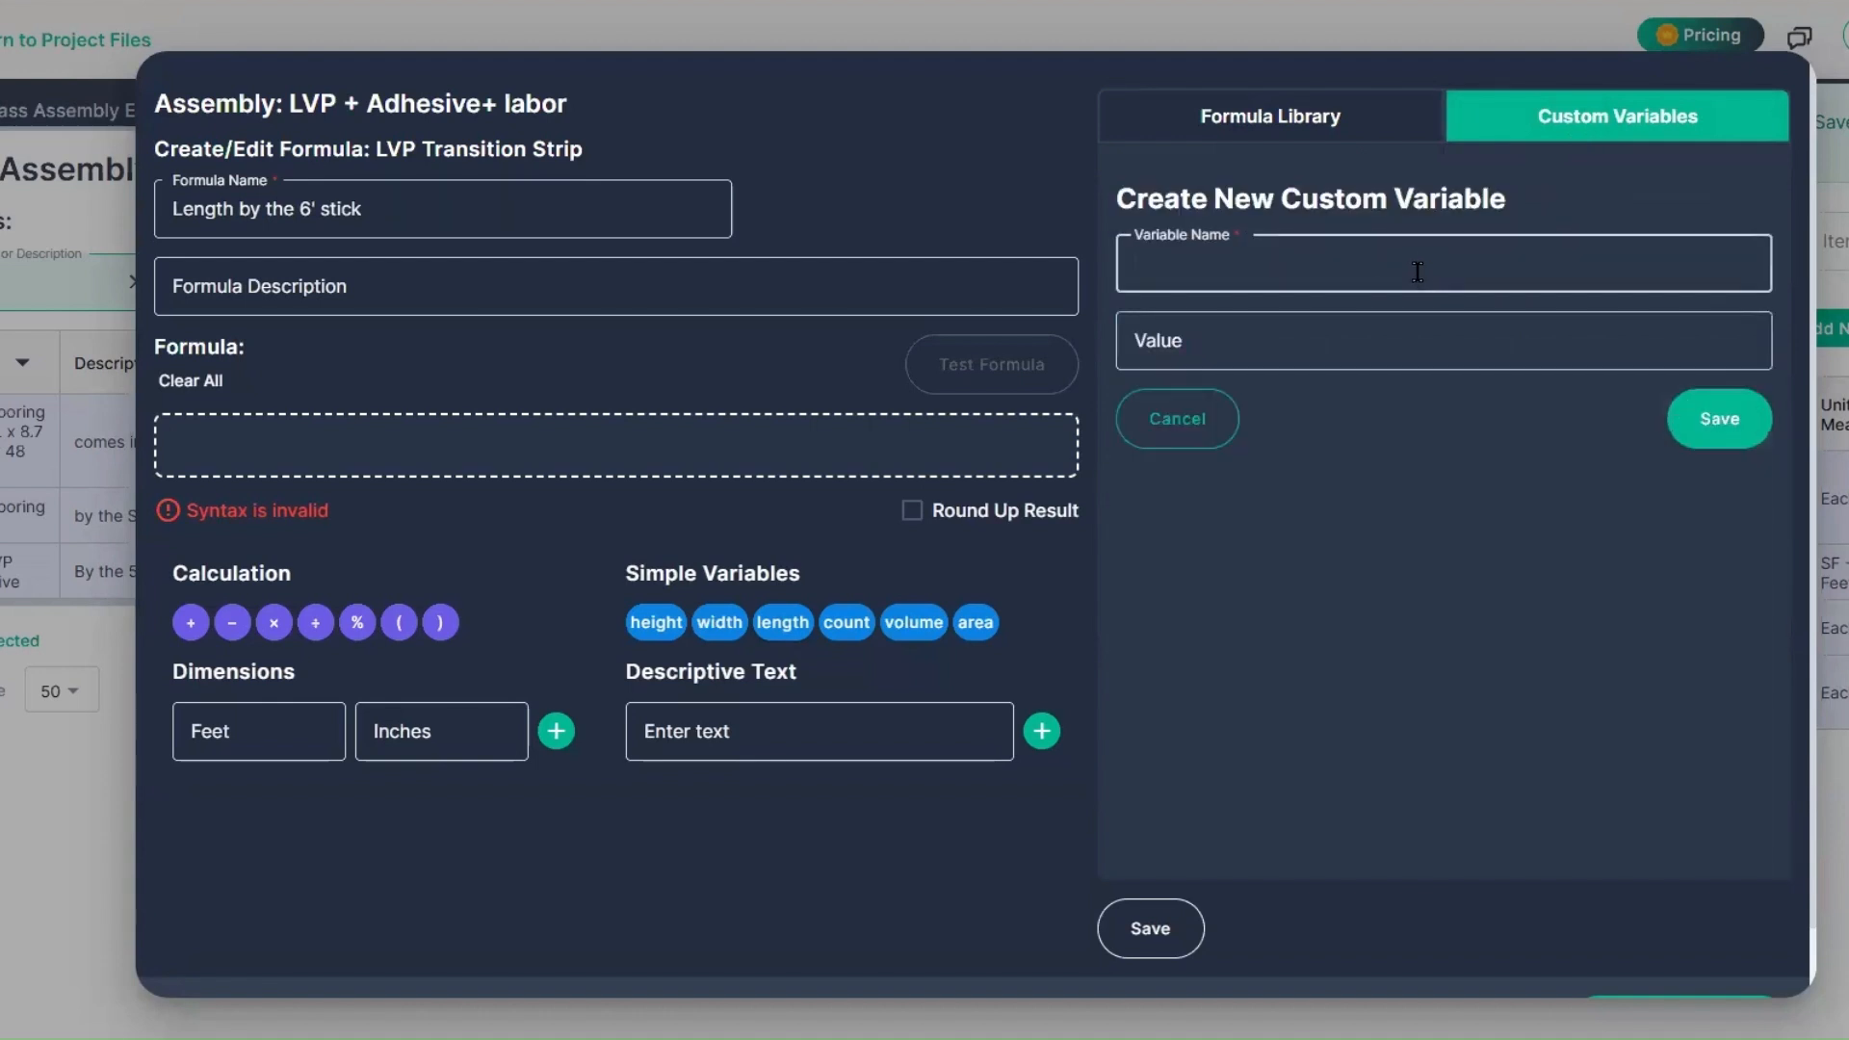
pyautogui.write('Transition Strips')
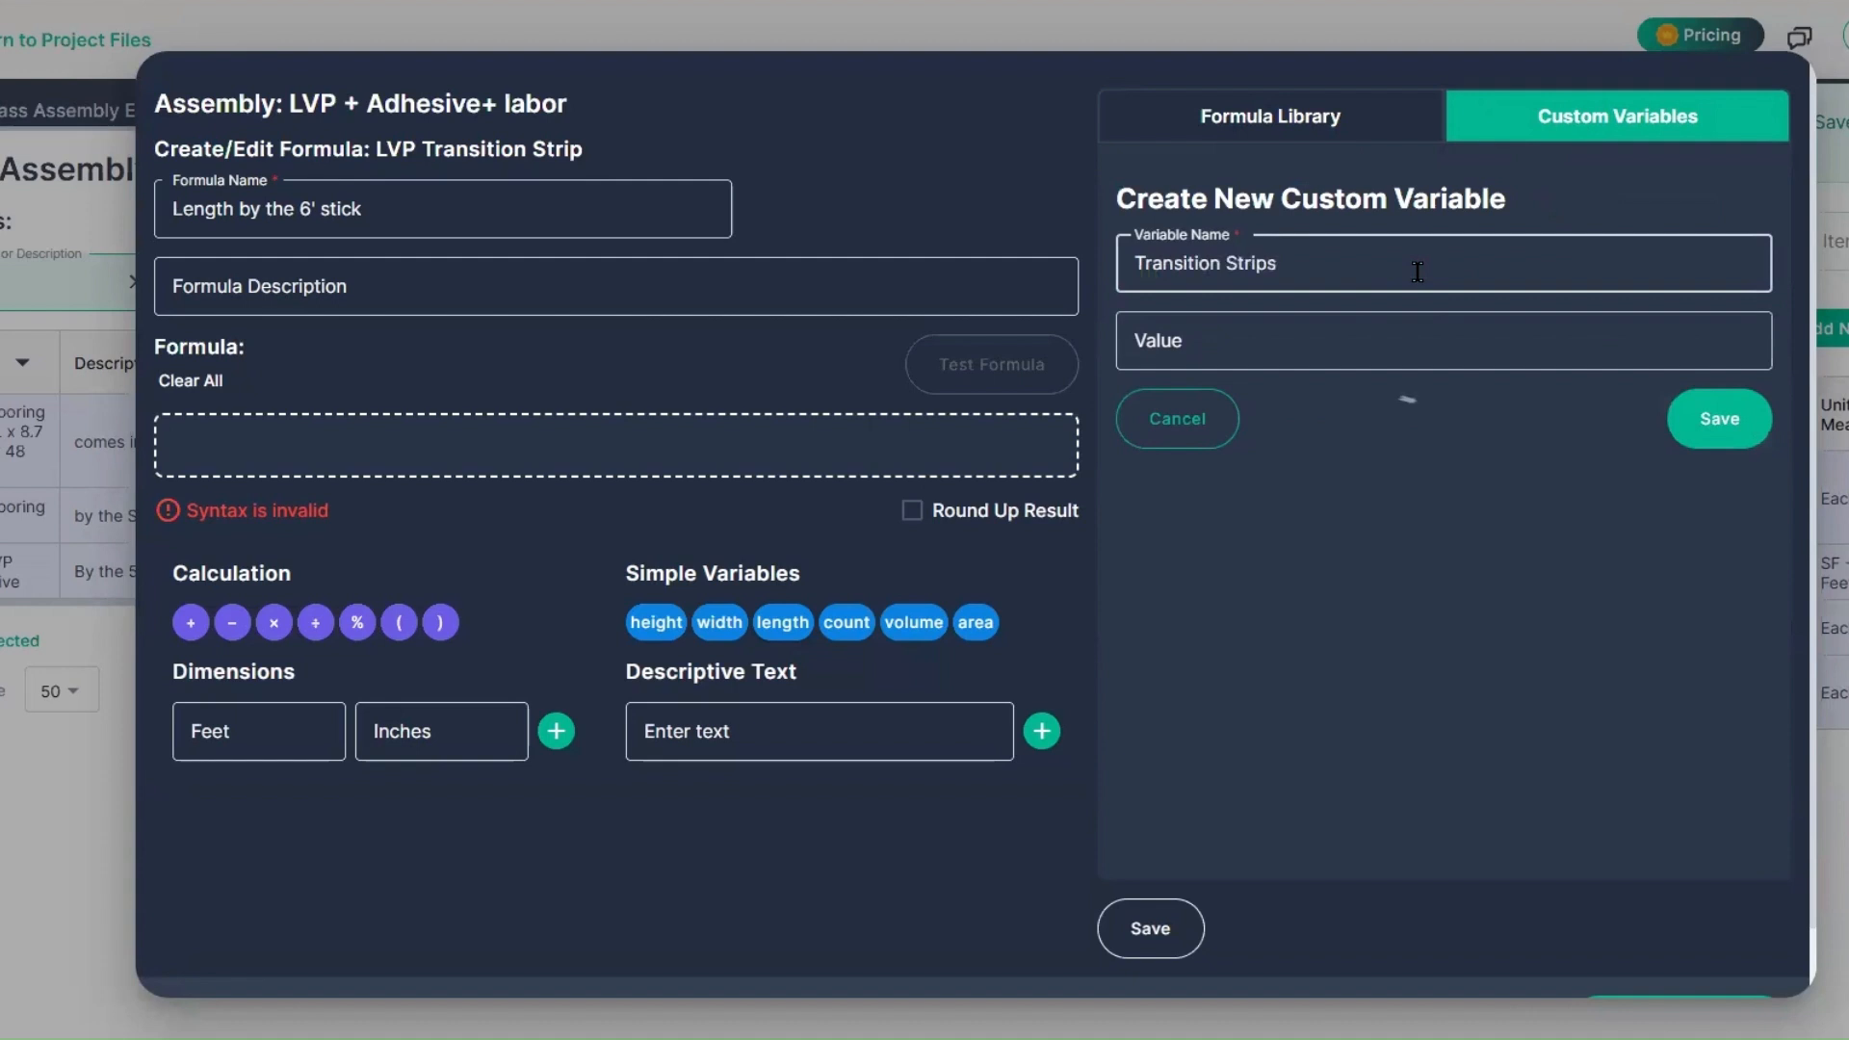
pyautogui.click(1734, 418)
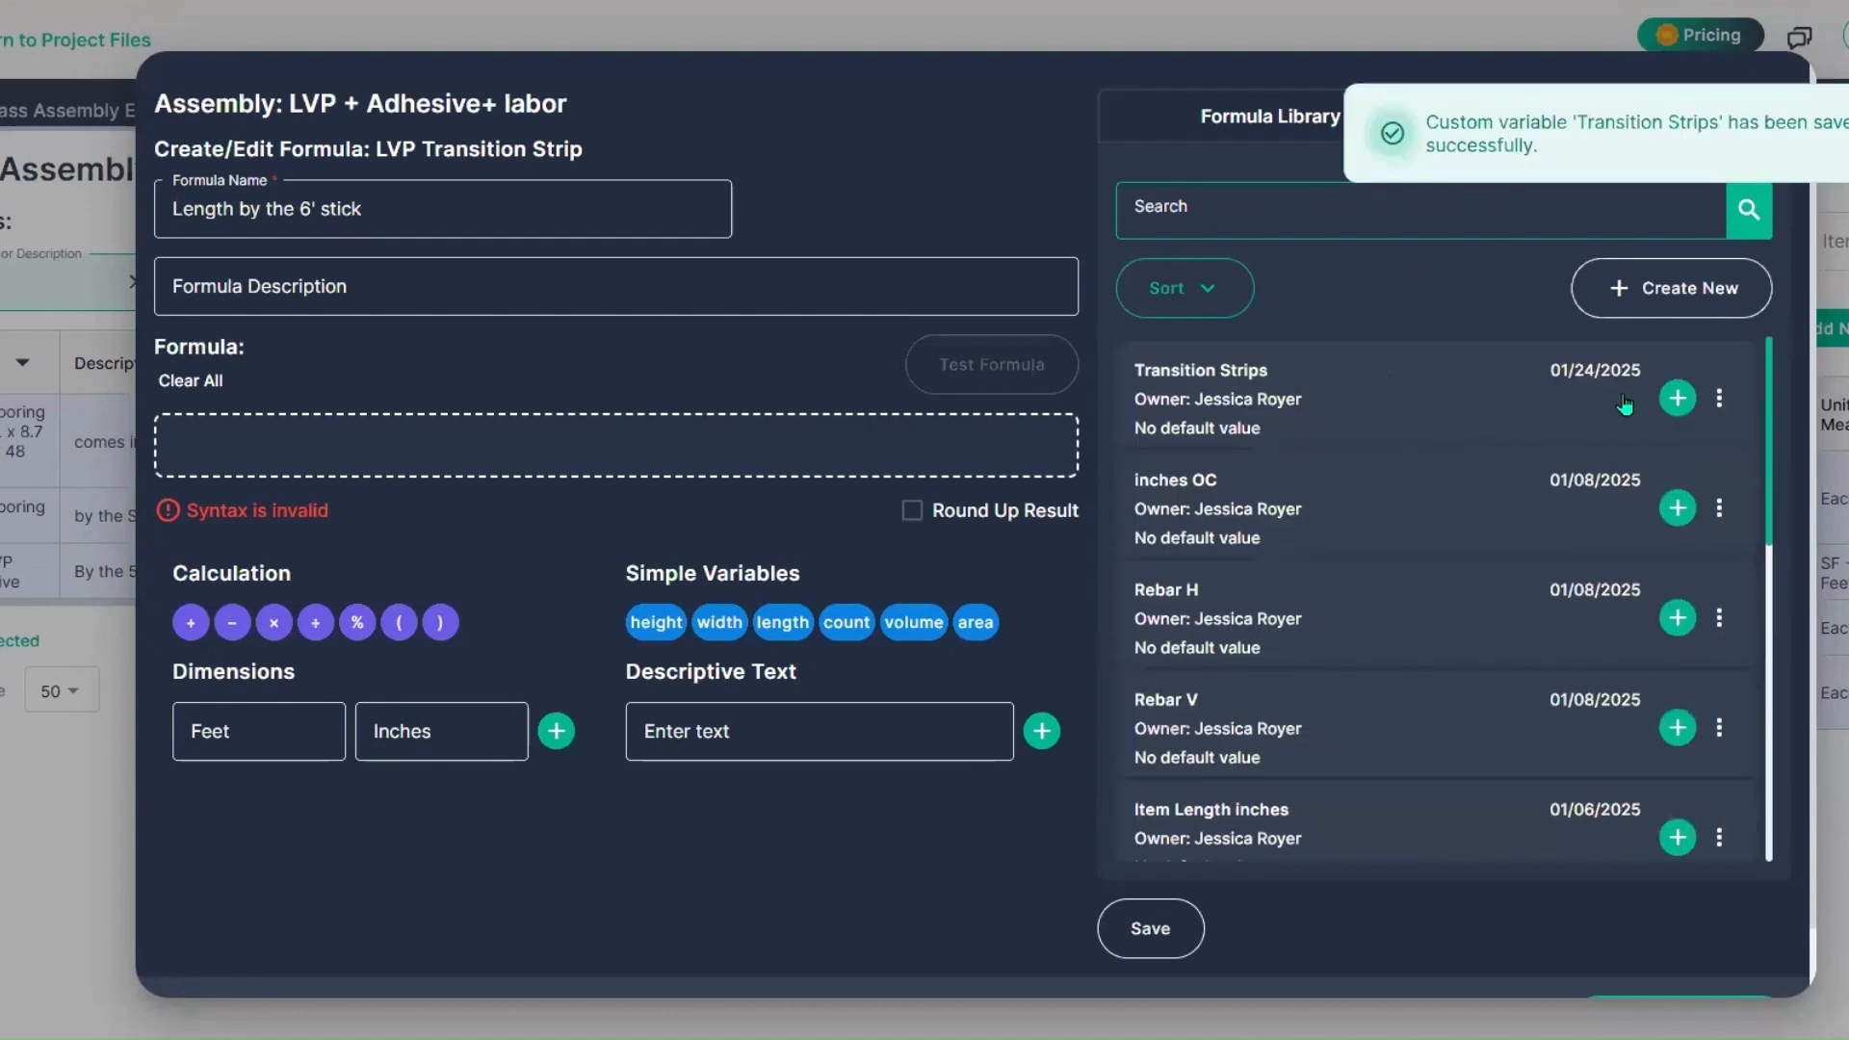
# Step: Define the transition strip formula as [Transition Strips]/6 with its result rounded up
pyautogui.click(1677, 398)
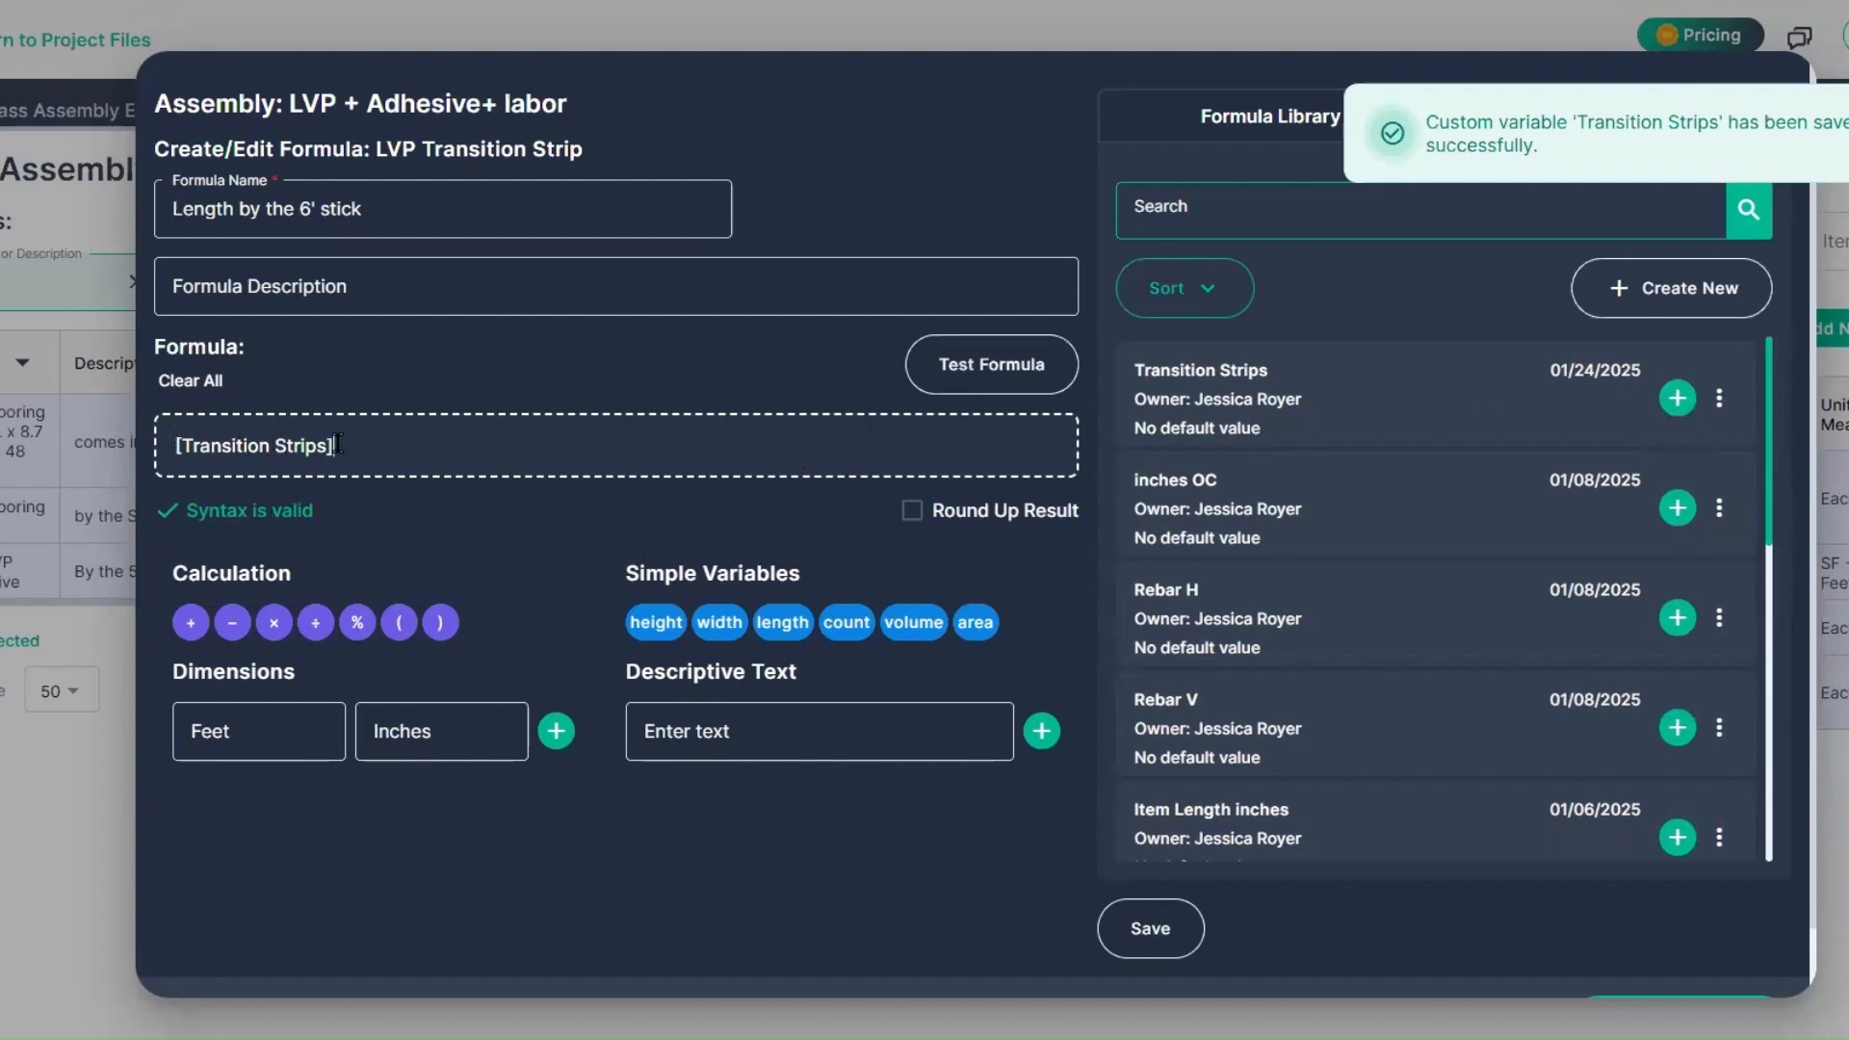
pyautogui.click(313, 623)
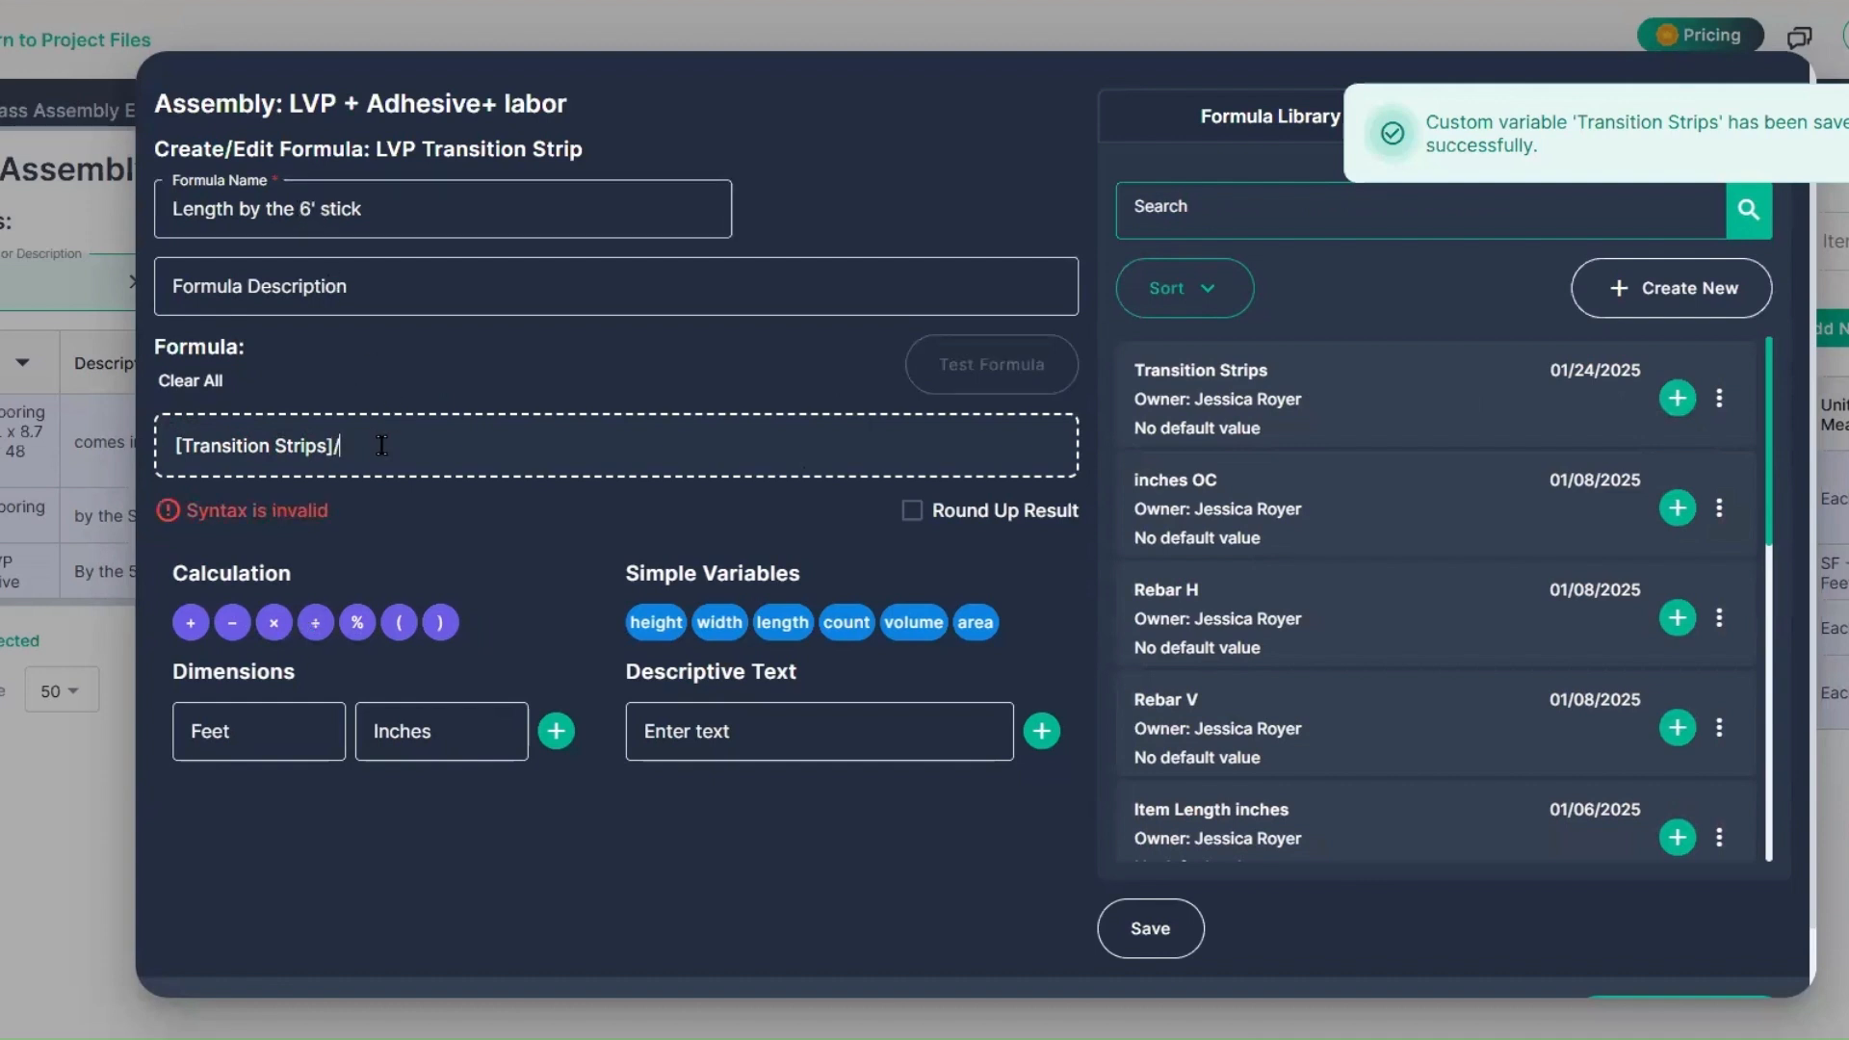
pyautogui.write('6')
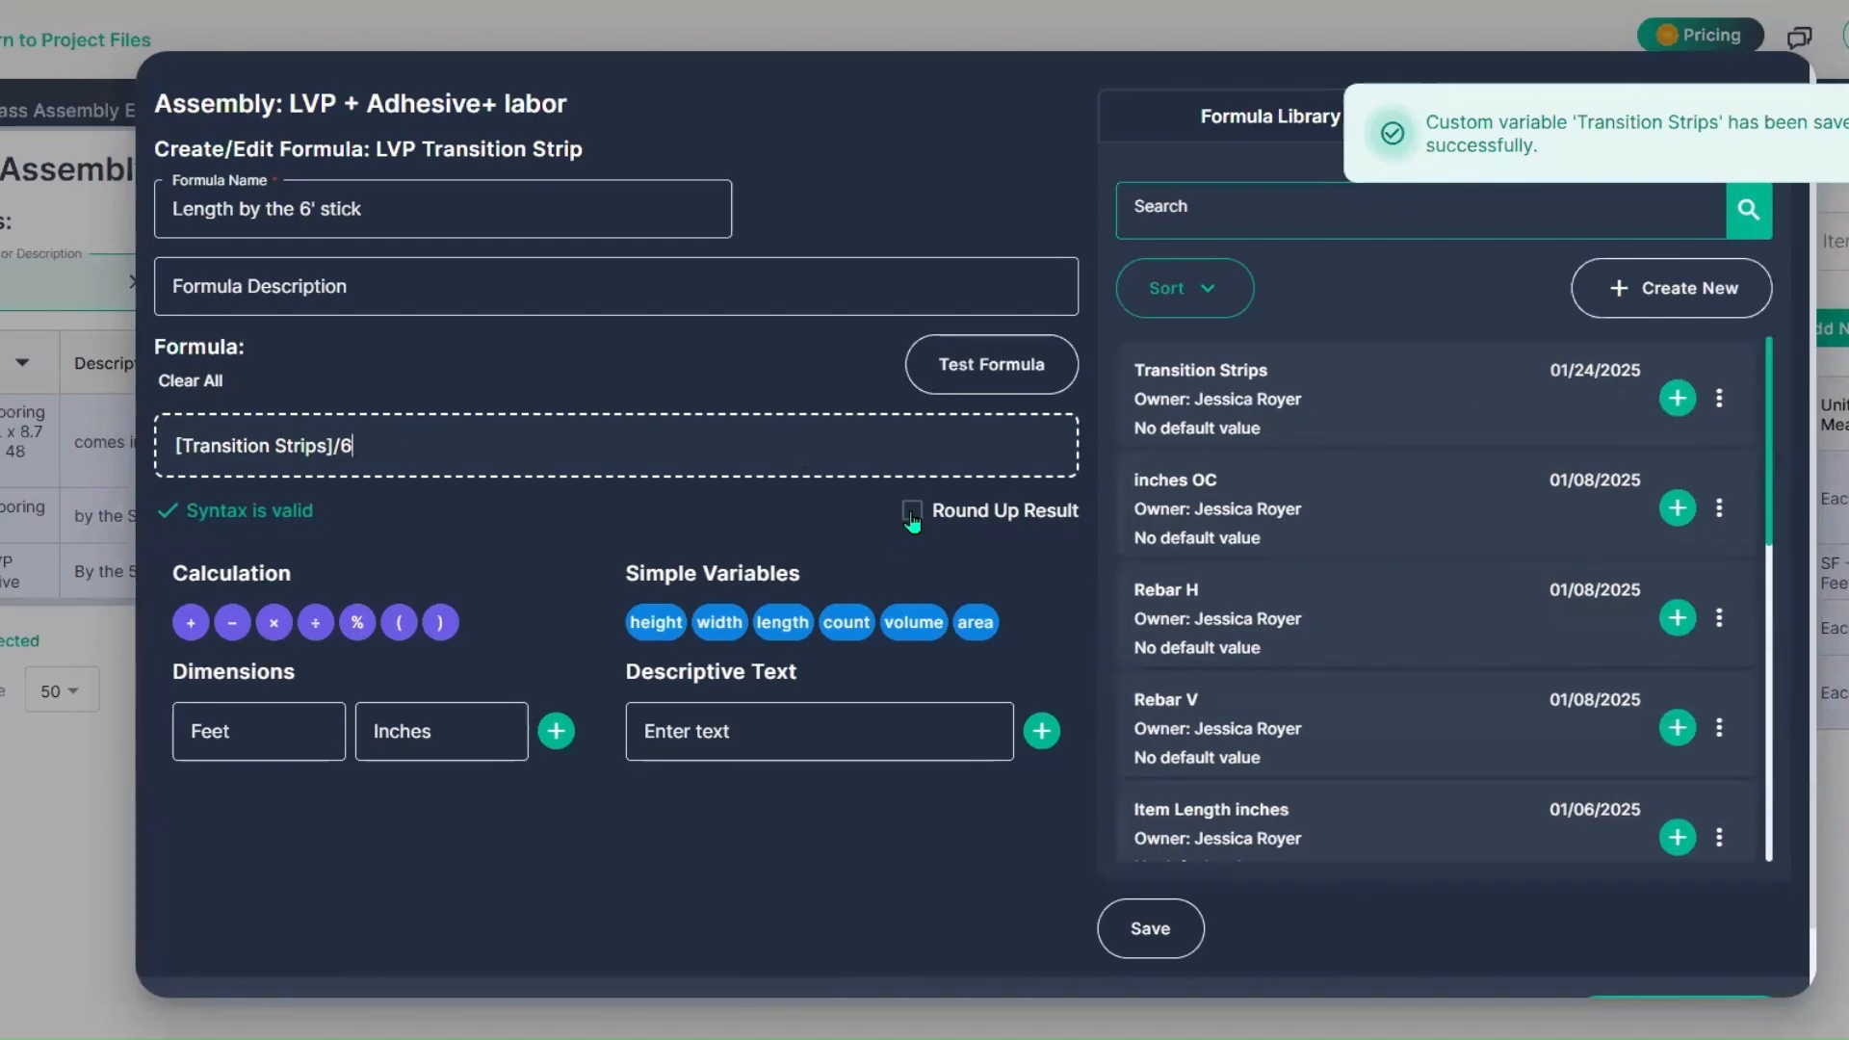
pyautogui.click(912, 513)
# Step: Save the "Length by the 6' stick" formula and apply it to the LVP Transition Strip cost item
pyautogui.scroll(-1, 1145, 873)
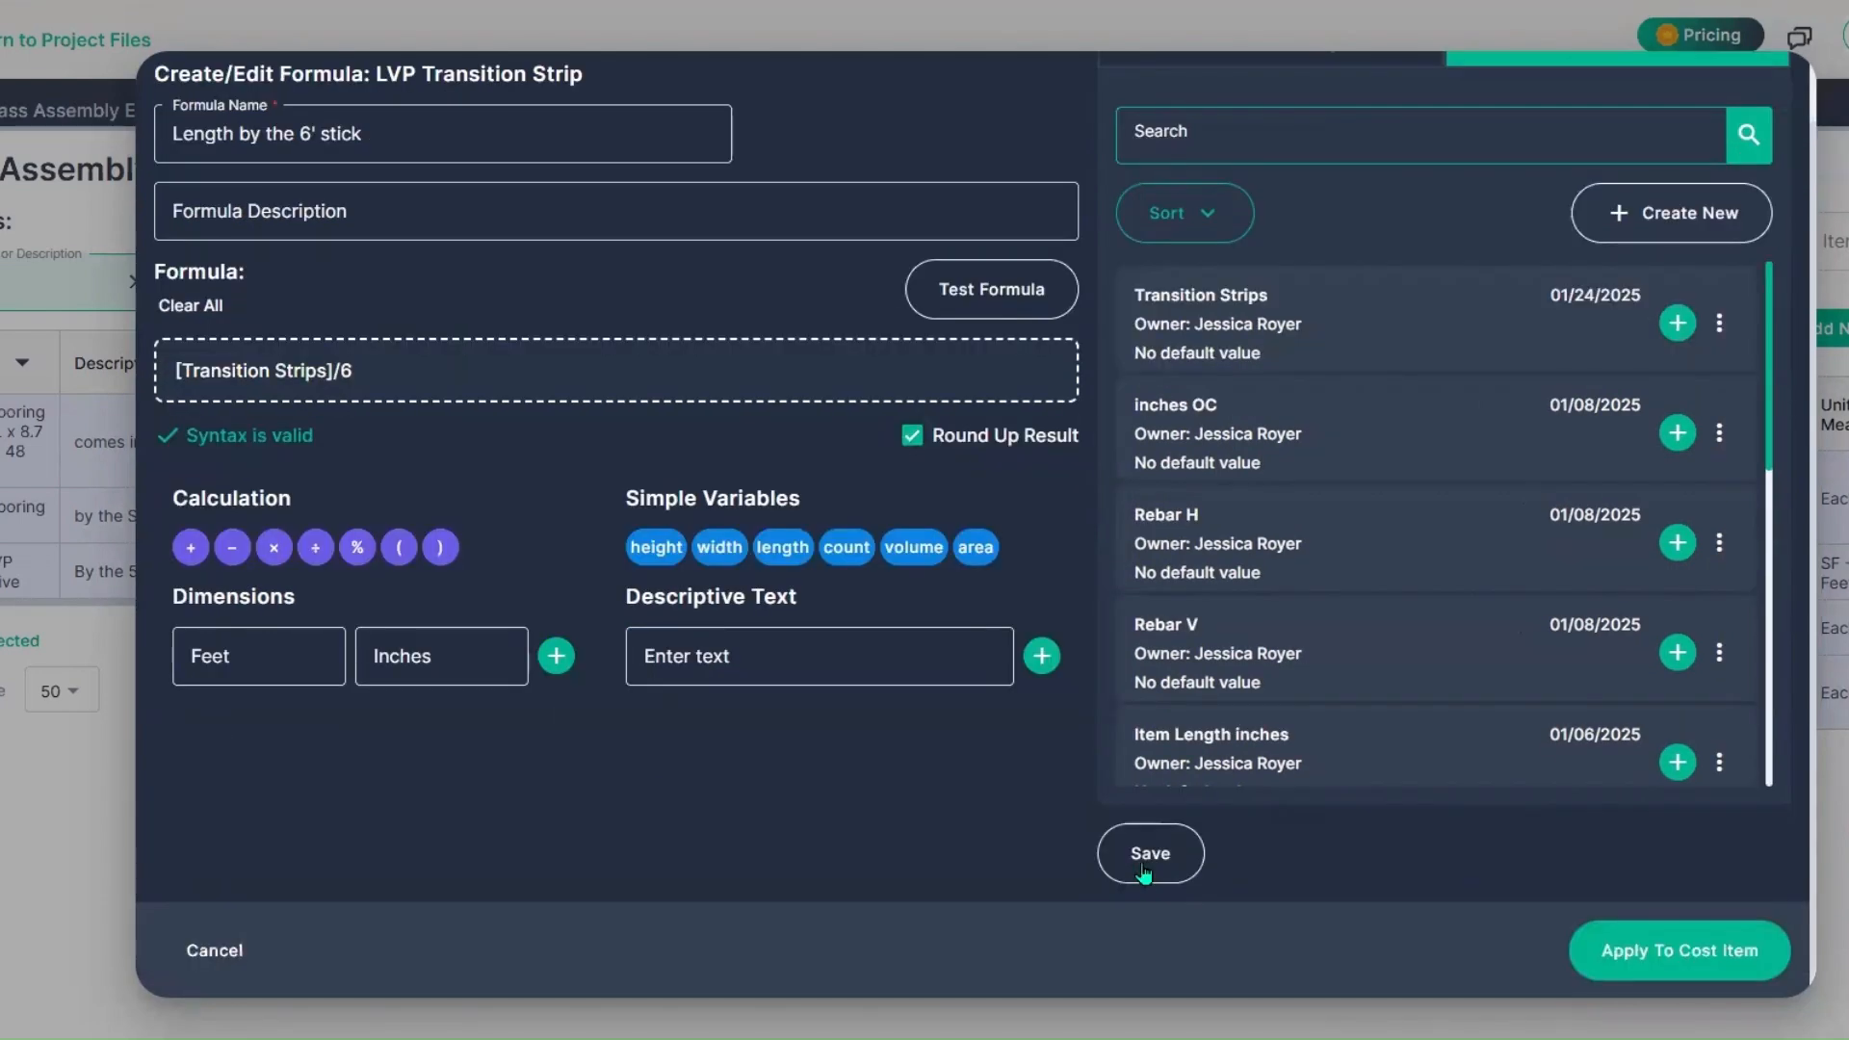
pyautogui.click(1146, 874)
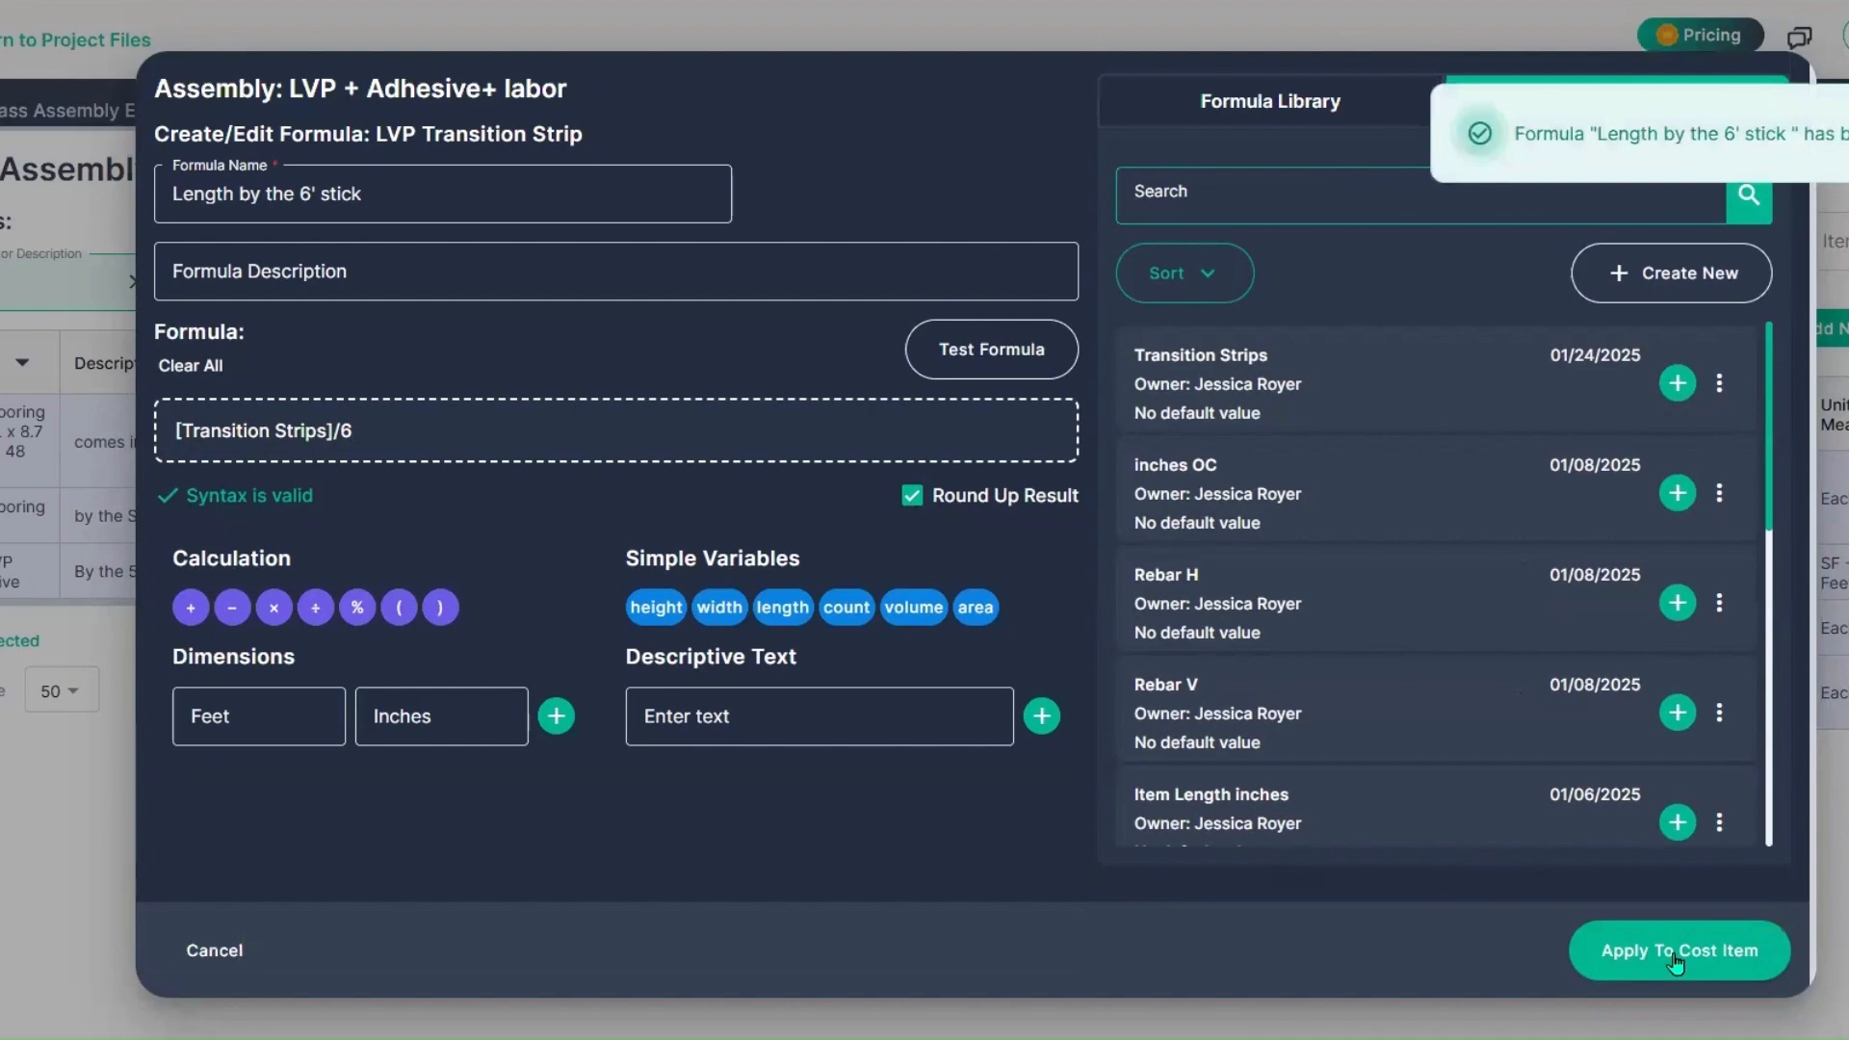
pyautogui.click(1676, 953)
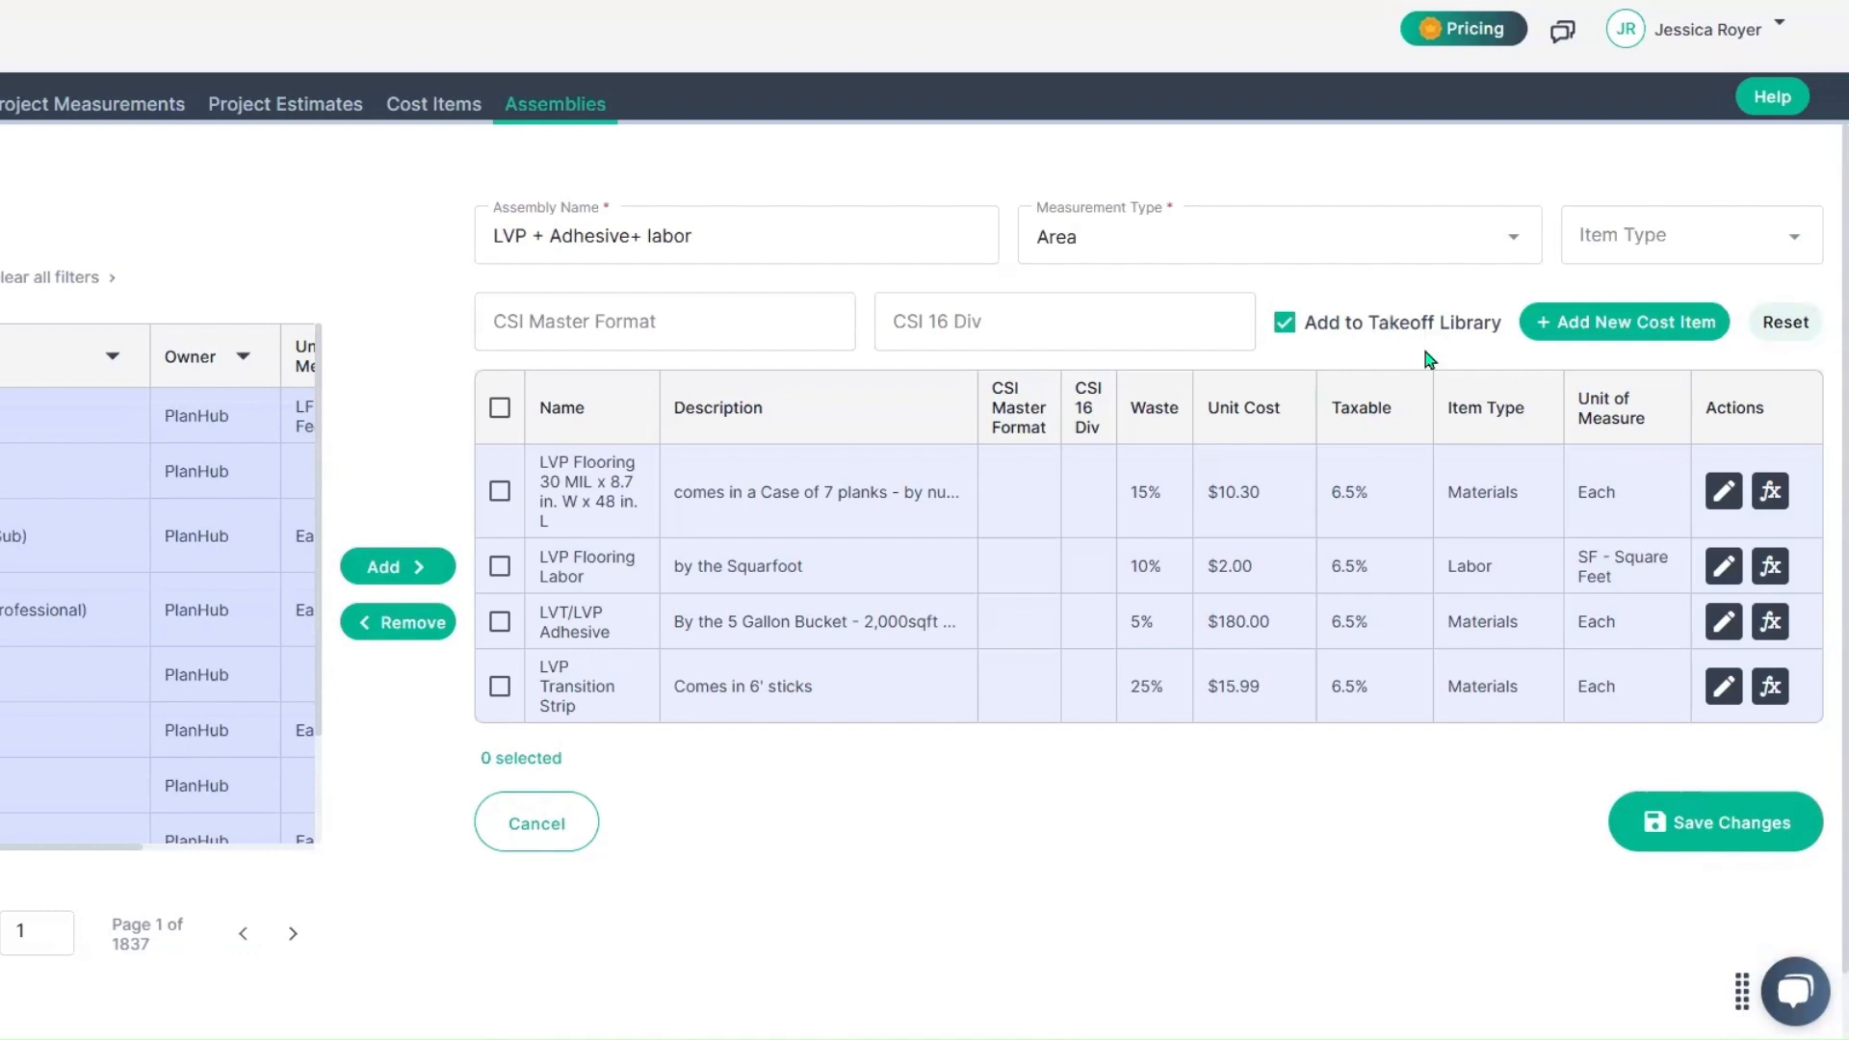
# Step: Save the assembly changes and open the main floor finish plan AE151 in the Master Class Assembly Example drawings
pyautogui.click(1757, 858)
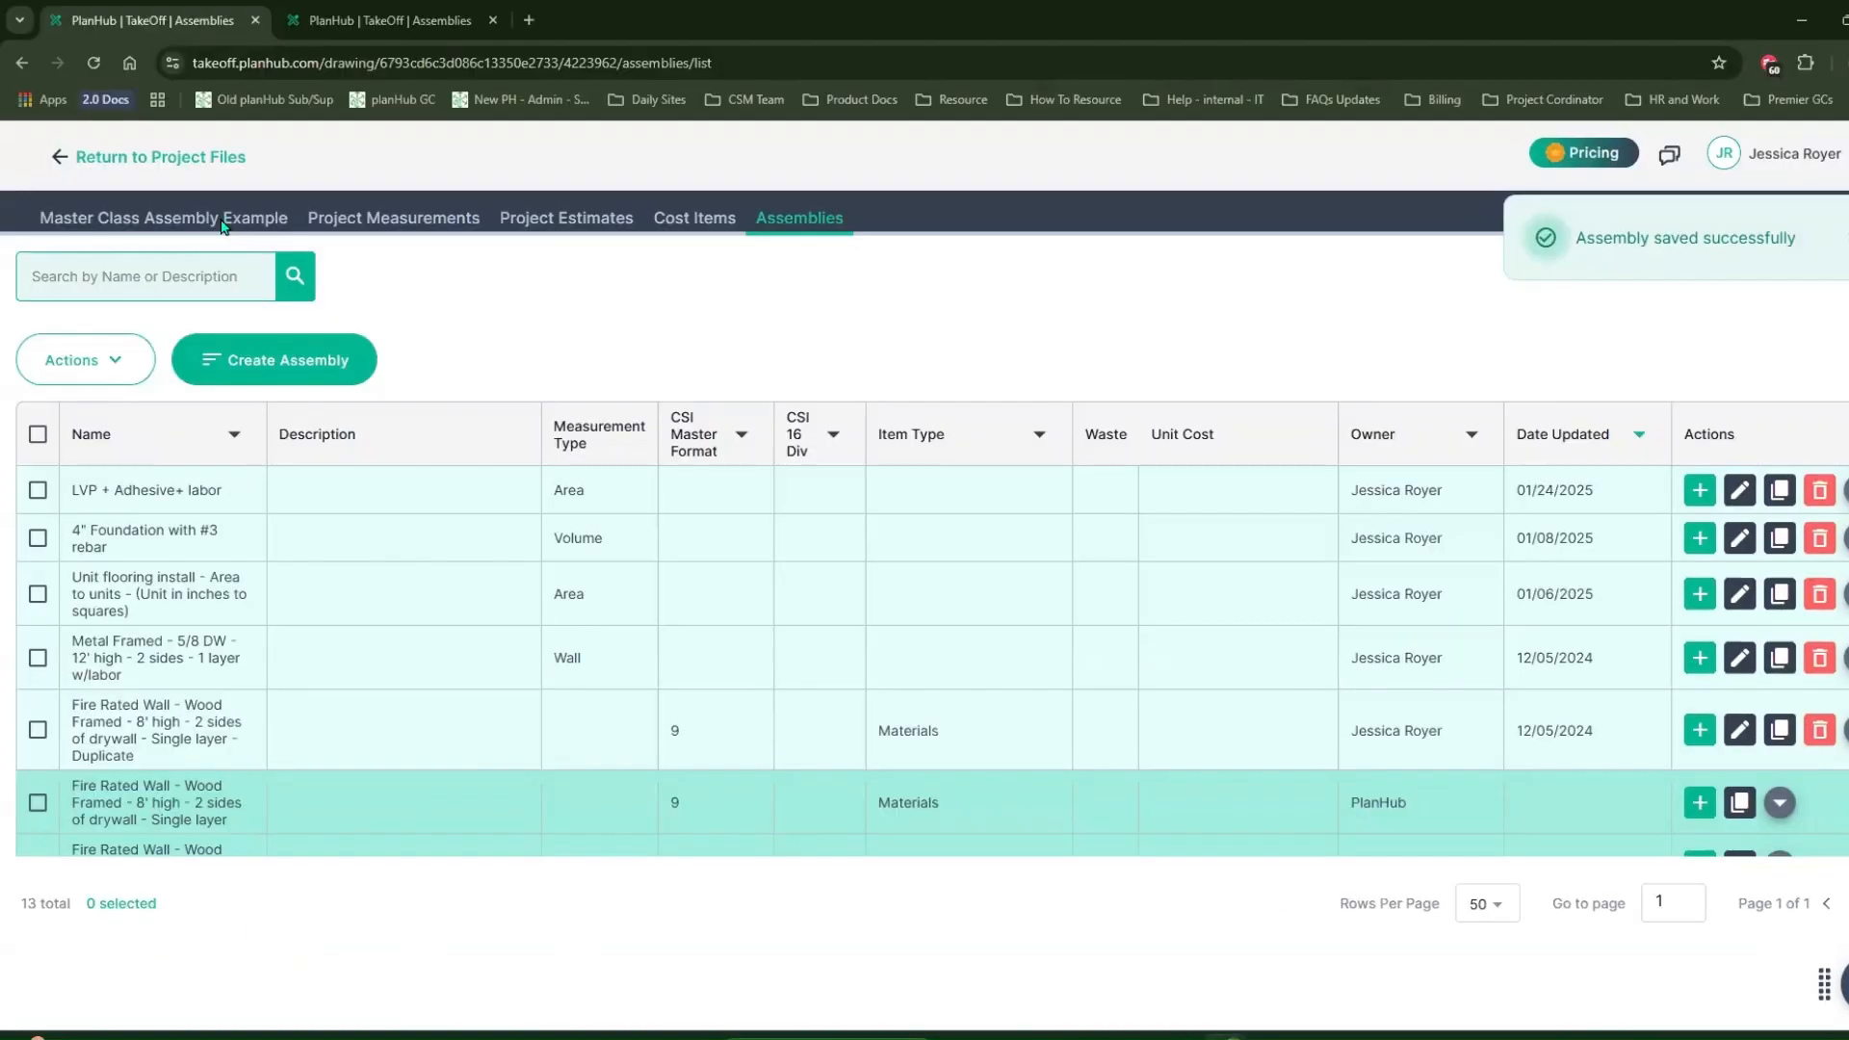
pyautogui.click(224, 227)
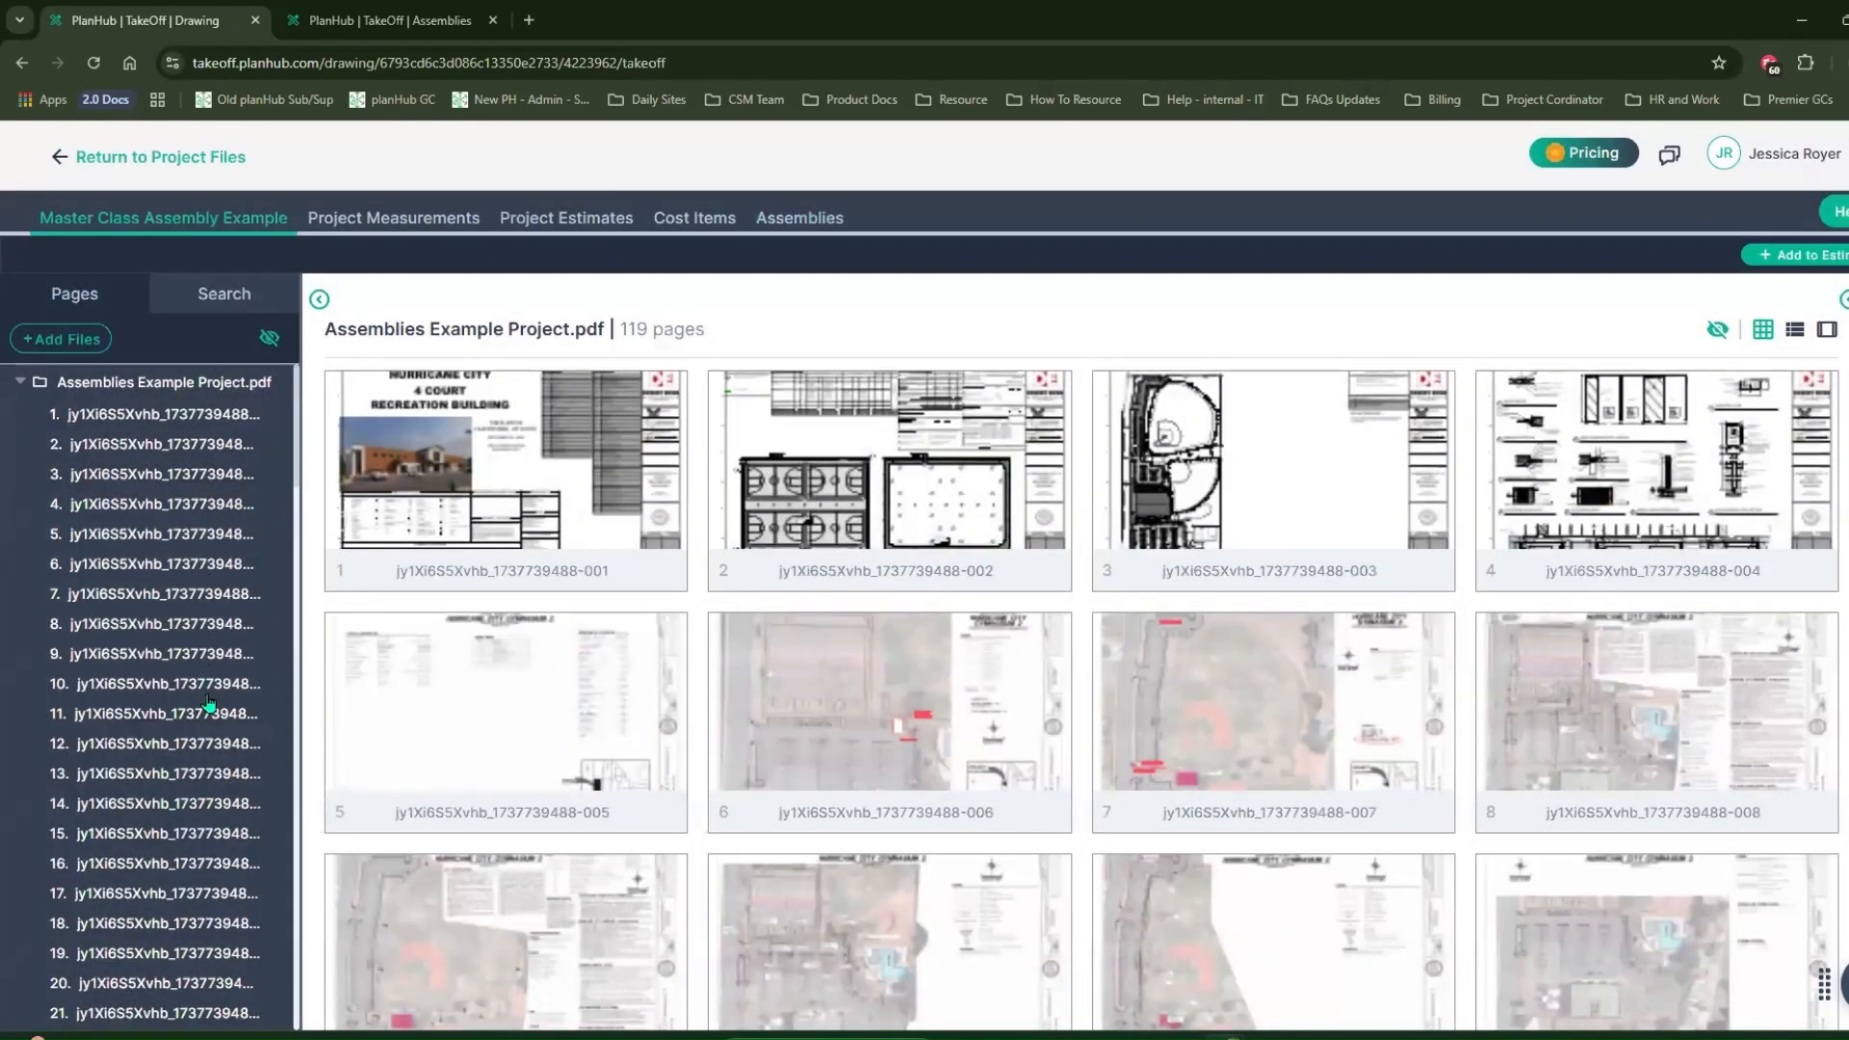
pyautogui.scroll(-10, 208, 701)
pyautogui.click(177, 664)
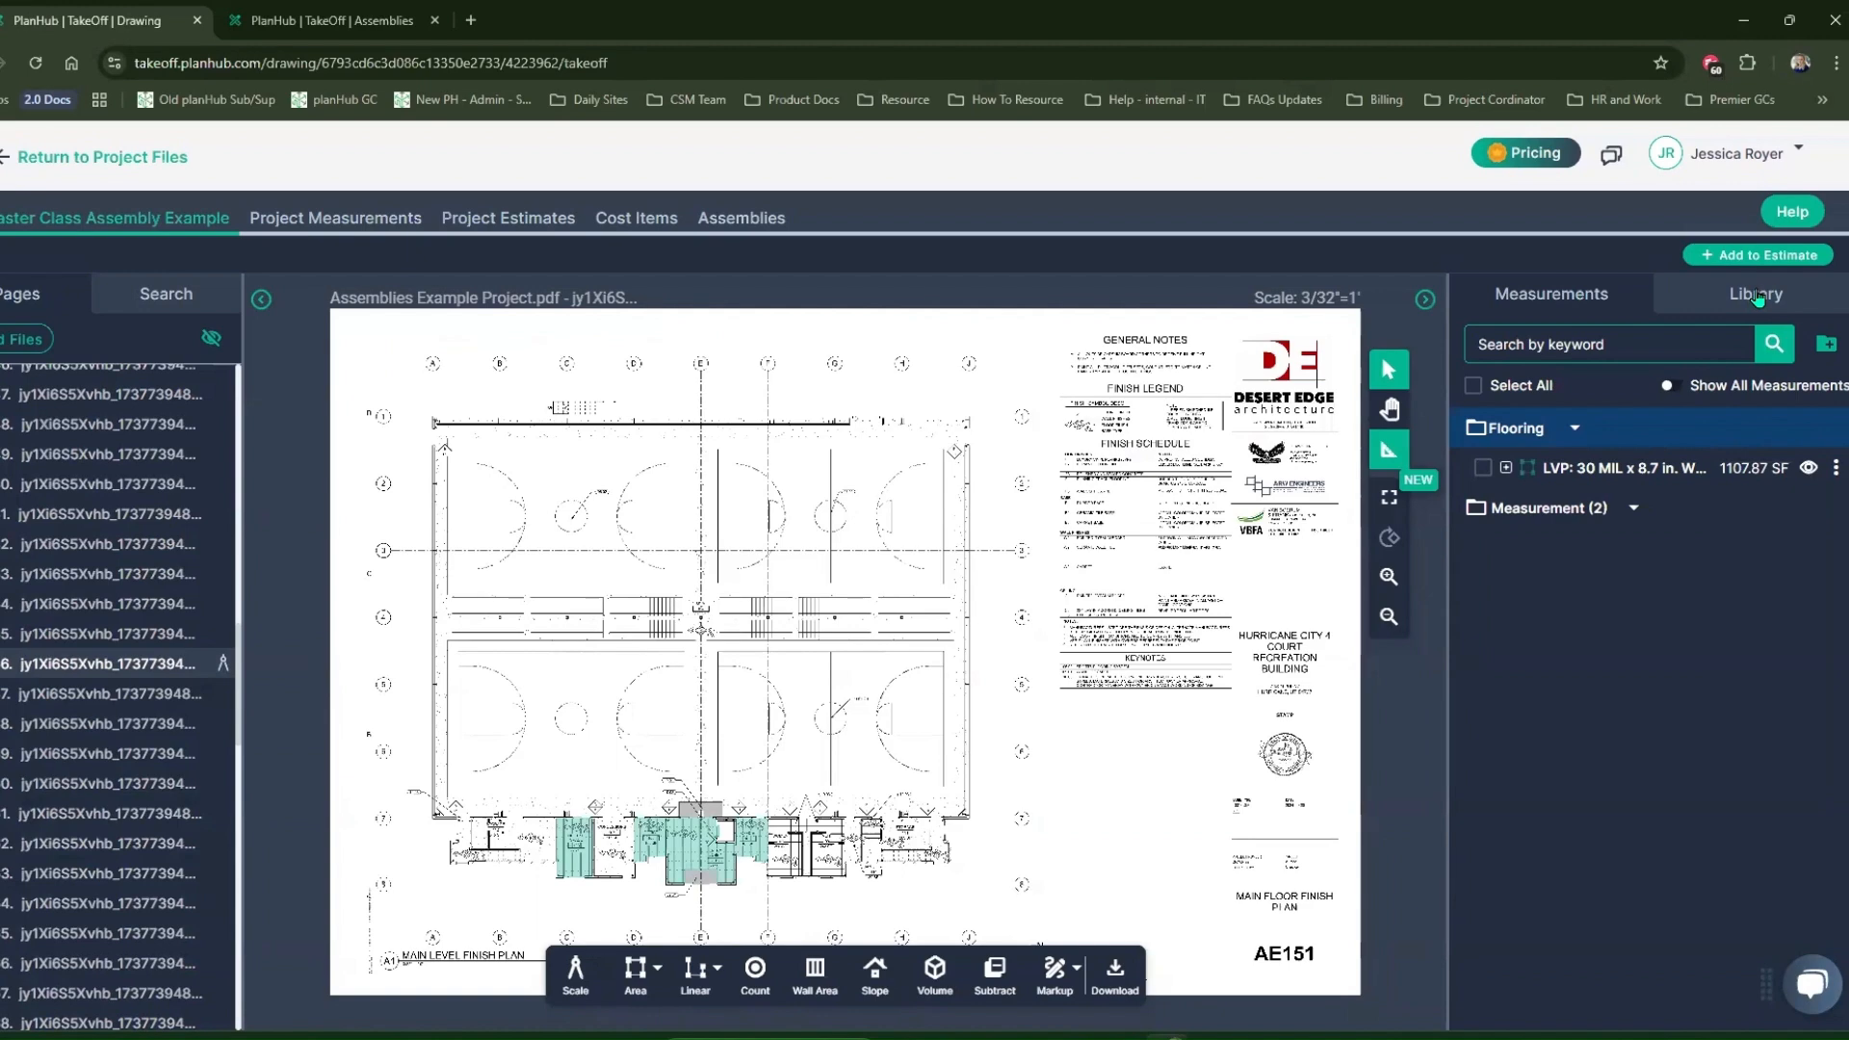
# Step: Start a measurement from the first "LVP + Adhesive+ labor - Area" library assembly with a bright green stroke at 71% opacity
pyautogui.click(1758, 296)
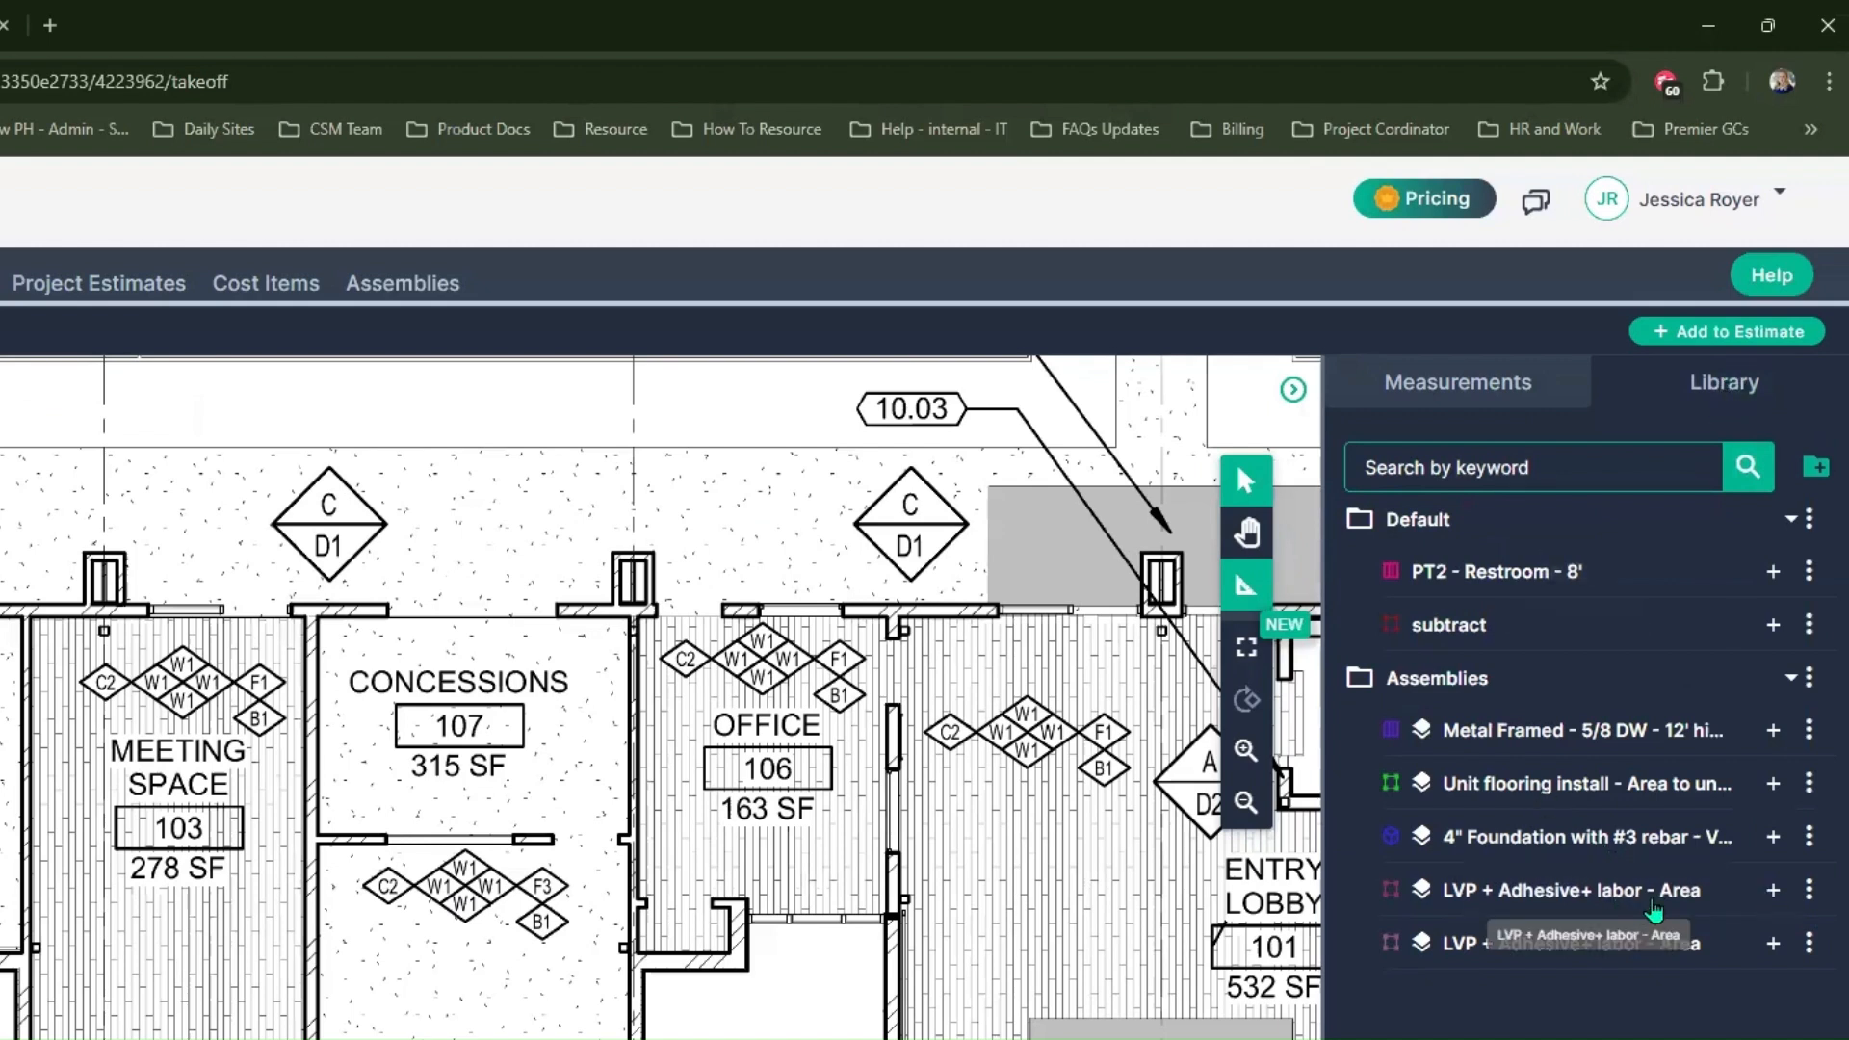
pyautogui.click(1774, 891)
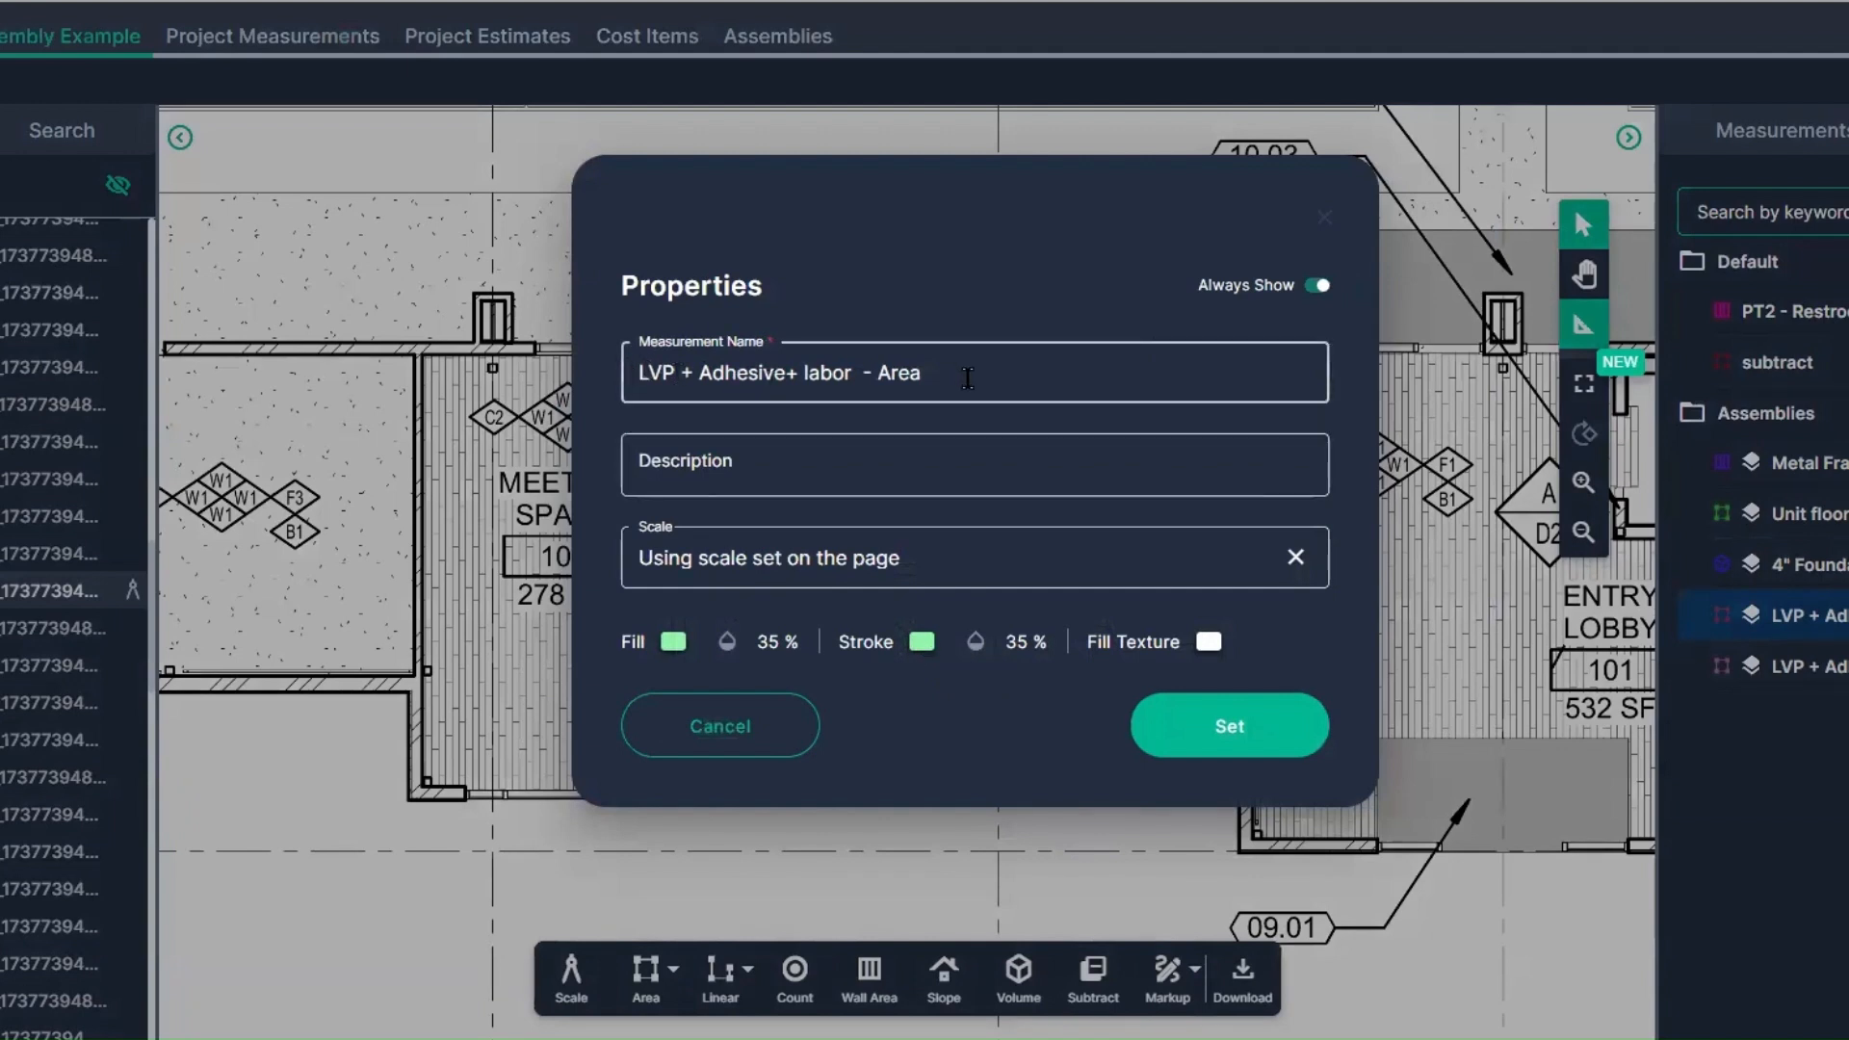
pyautogui.click(920, 658)
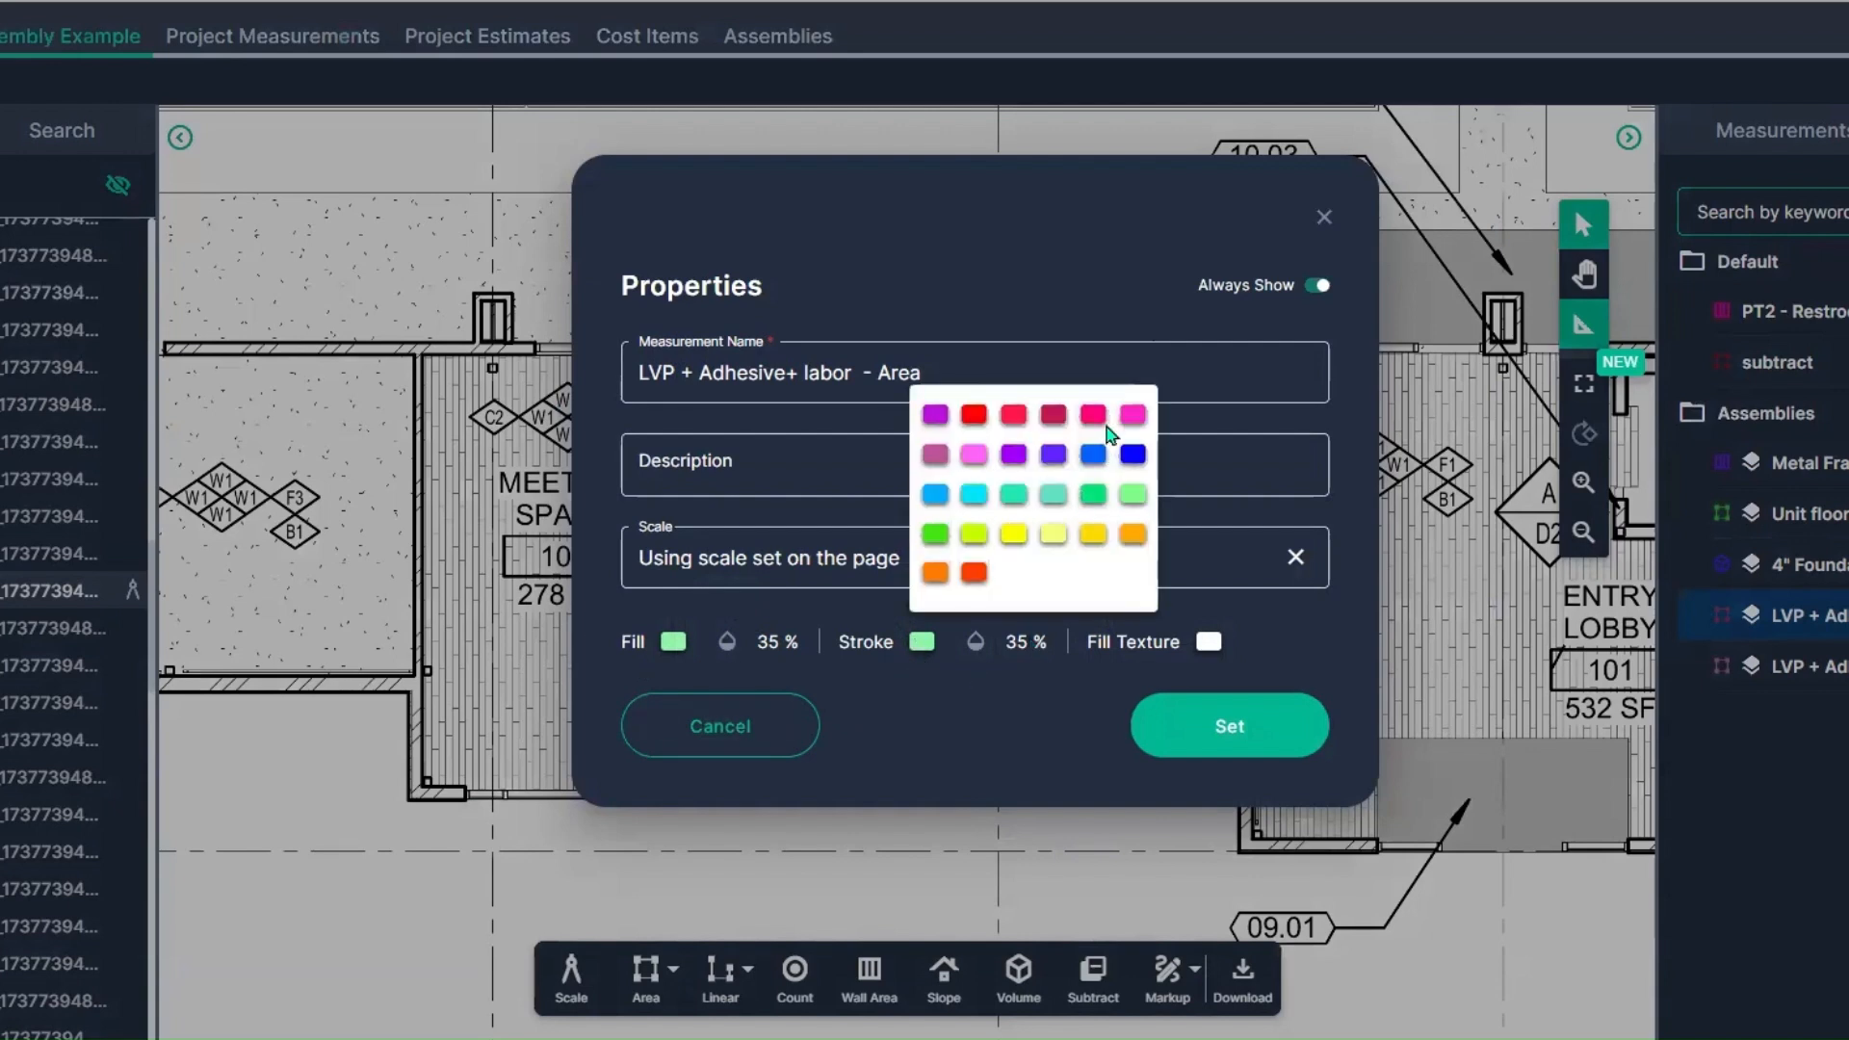
pyautogui.click(932, 549)
pyautogui.click(975, 642)
pyautogui.click(980, 724)
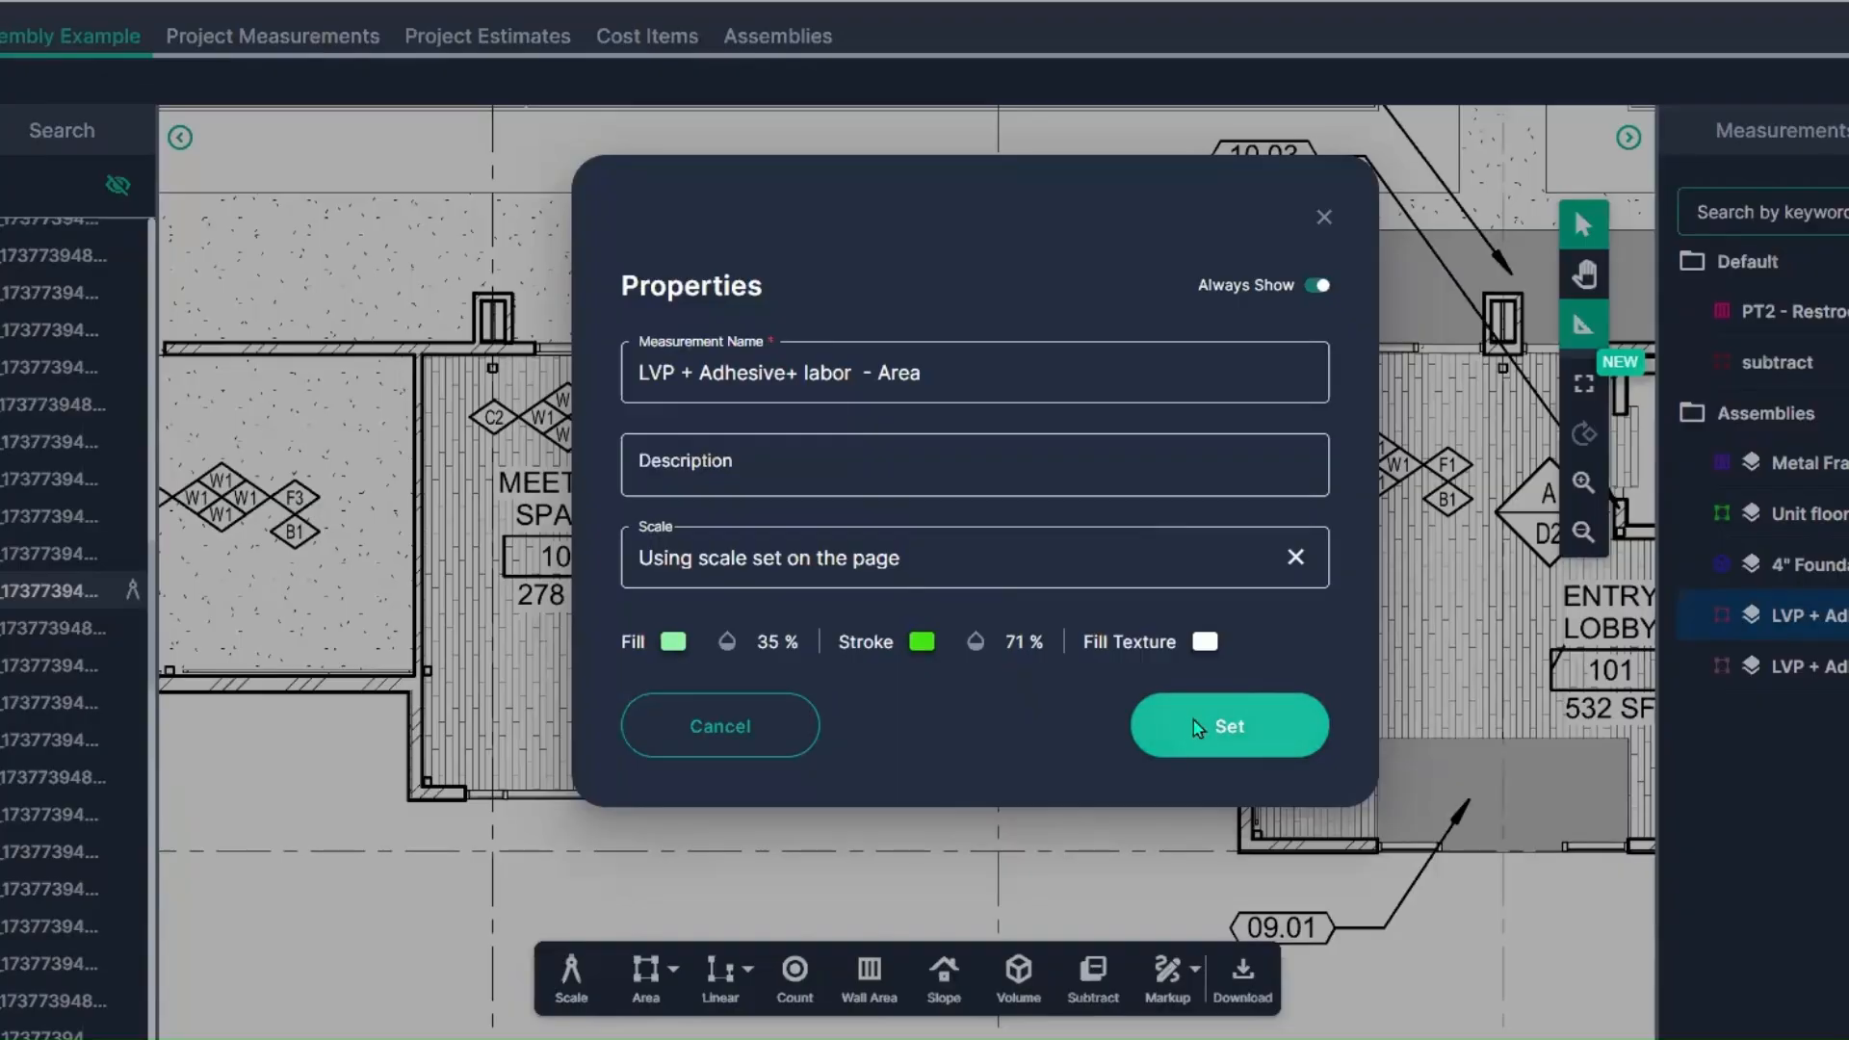
pyautogui.click(1223, 727)
# Step: Confirm the measurement properties and trace the rectangular floor area of Meeting Space 103 along its walls
pyautogui.click(421, 355)
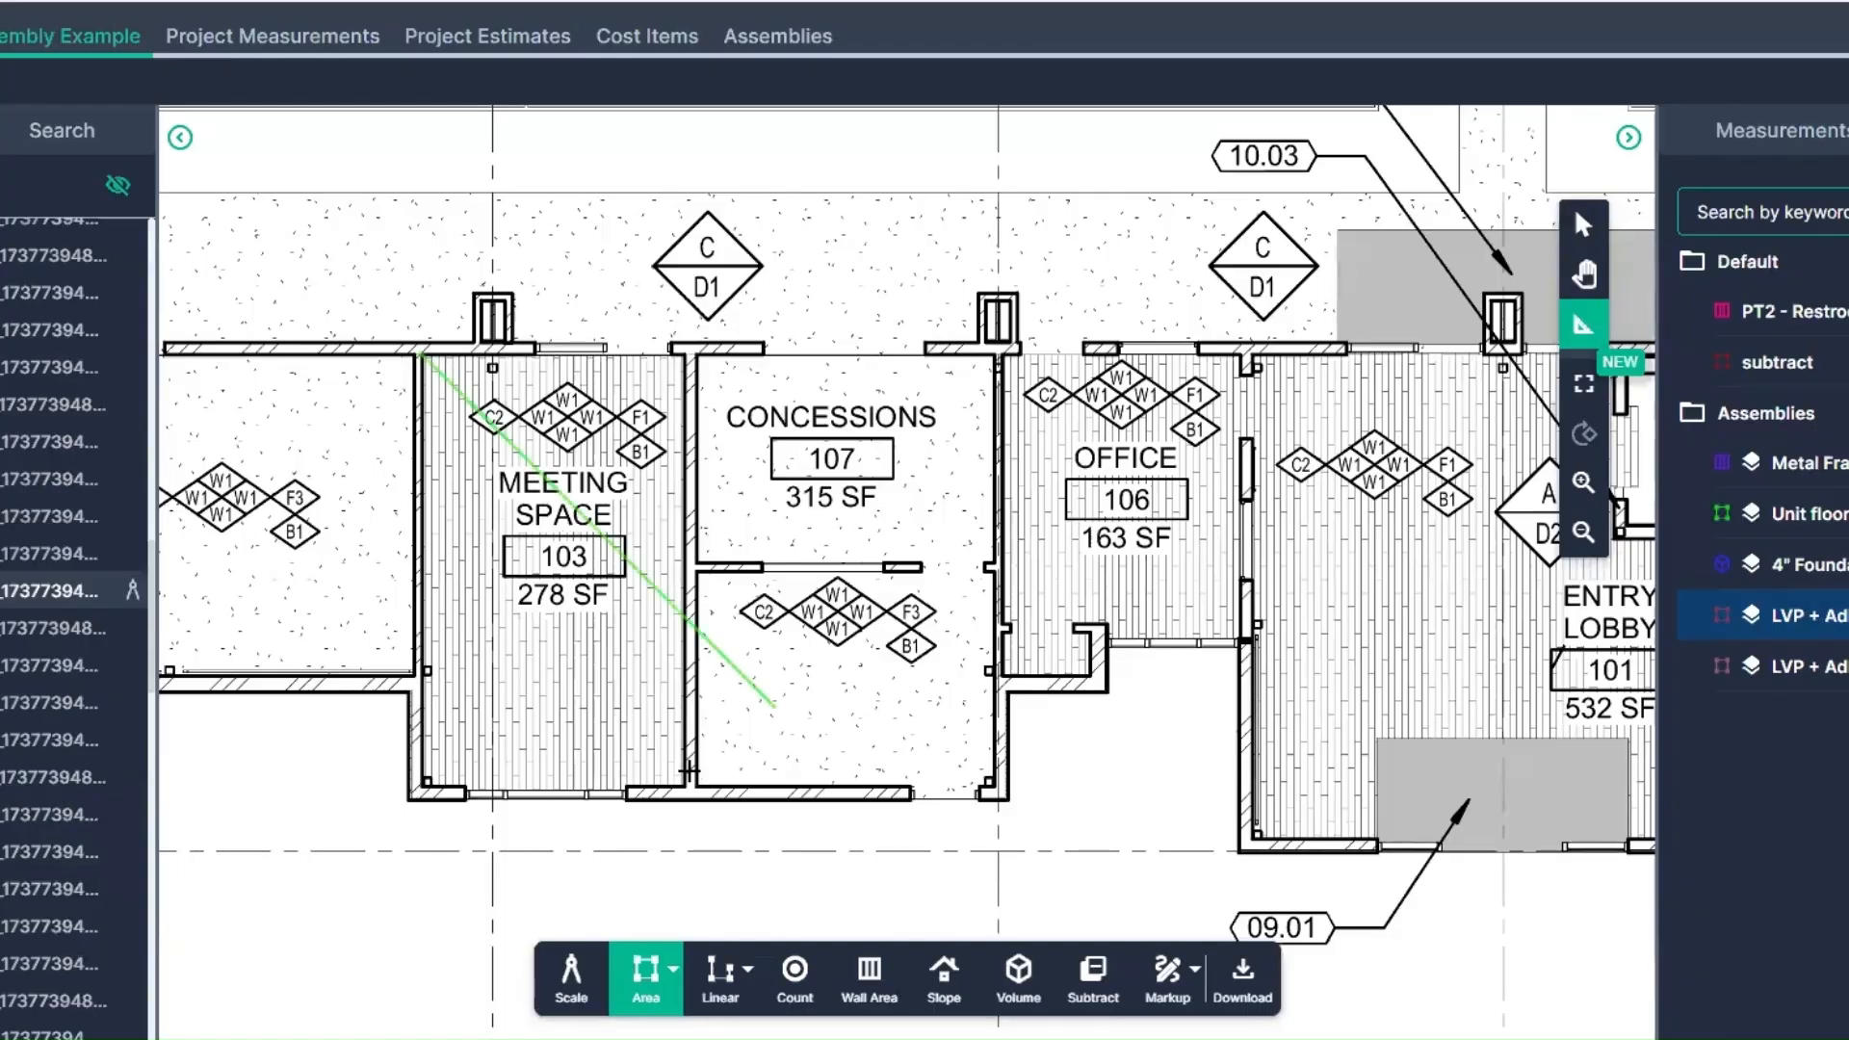
pyautogui.click(684, 354)
pyautogui.click(684, 790)
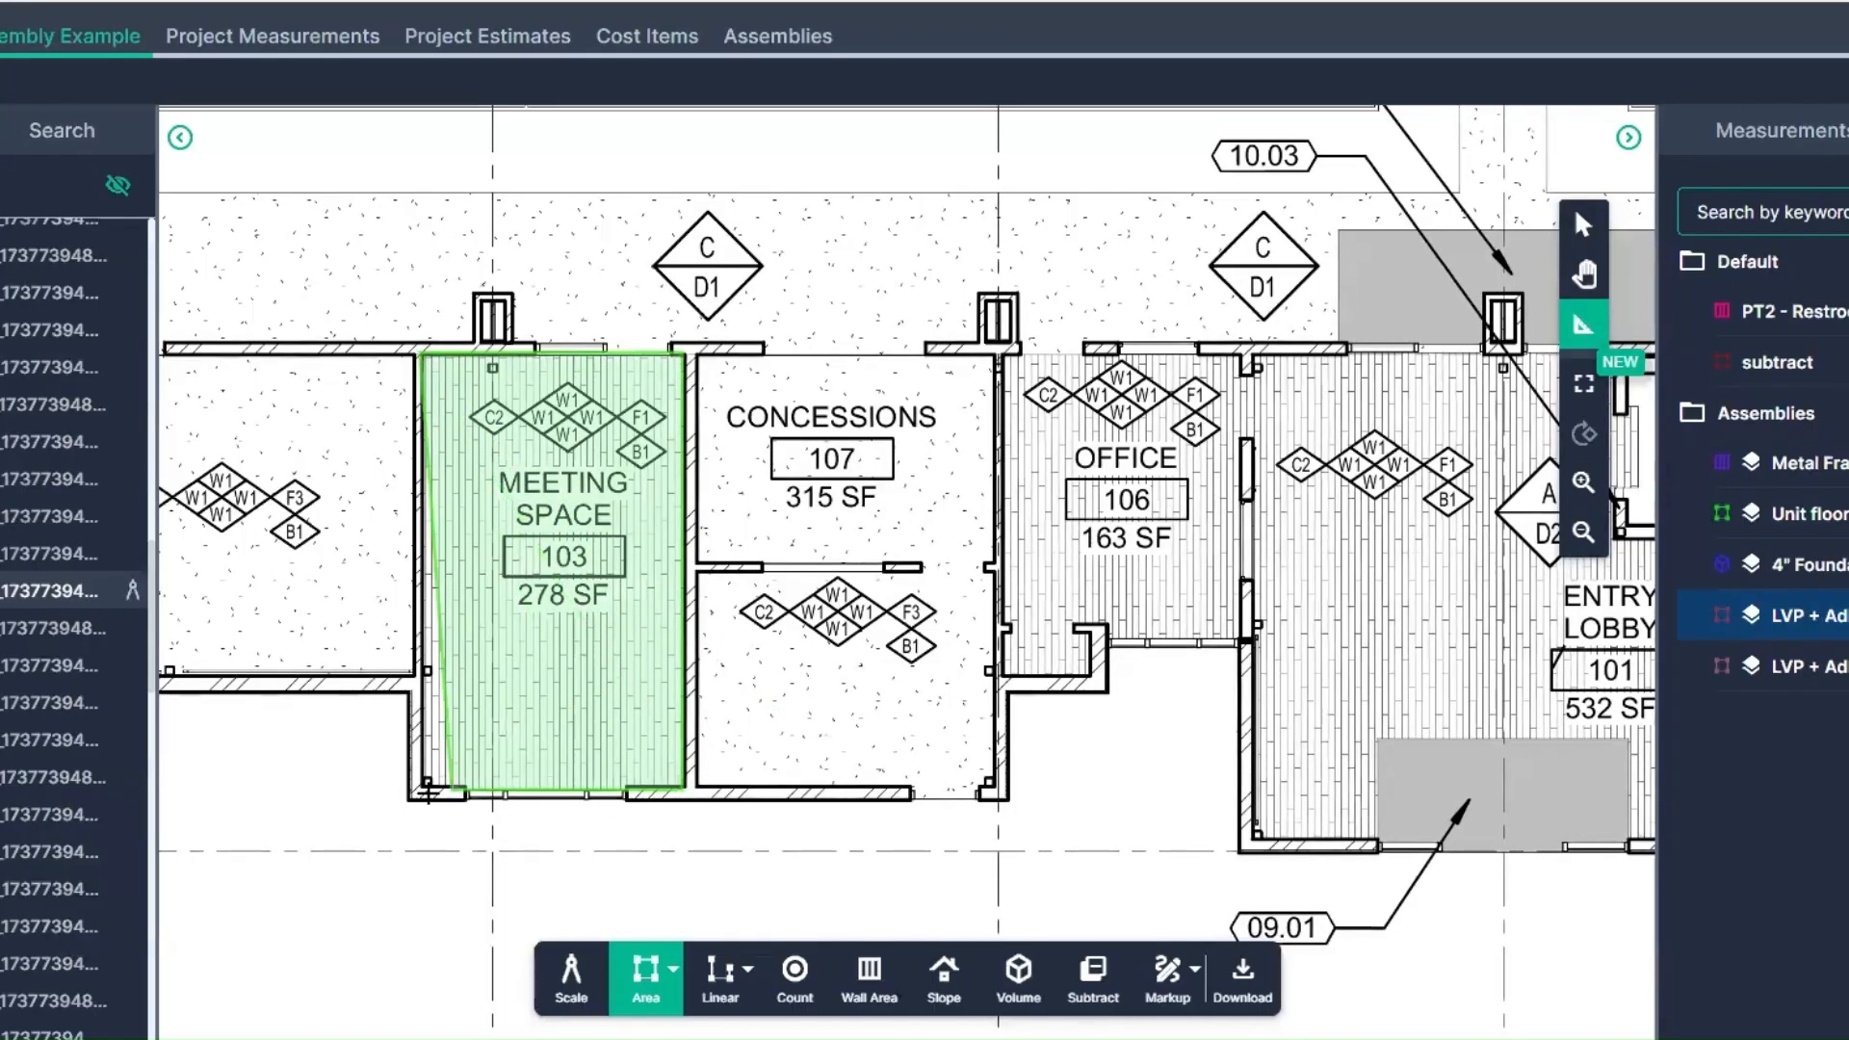
pyautogui.doubleClick(416, 793)
pyautogui.moveTo(1334, 621); pyautogui.dragTo(1127, 590)
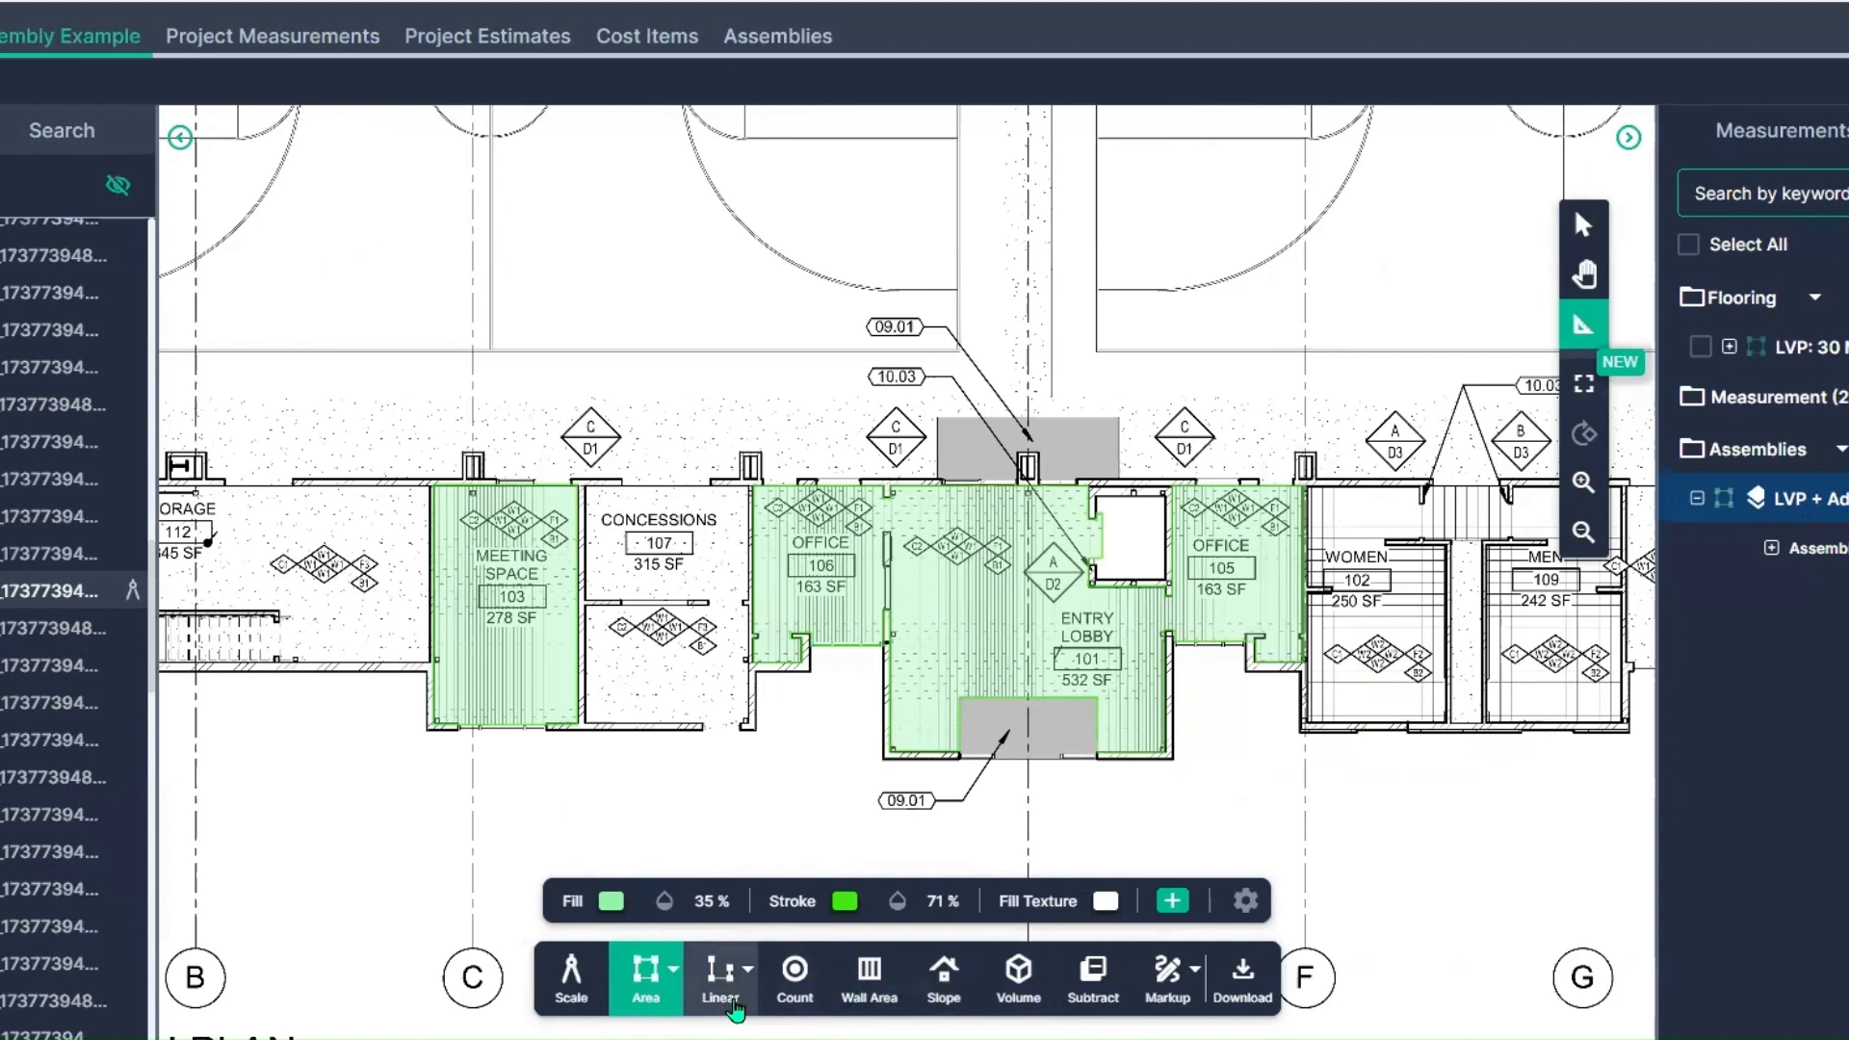
# Step: Create a straight-line linear measurement named "Transition Strip" using the scale set on the page
pyautogui.click(735, 1008)
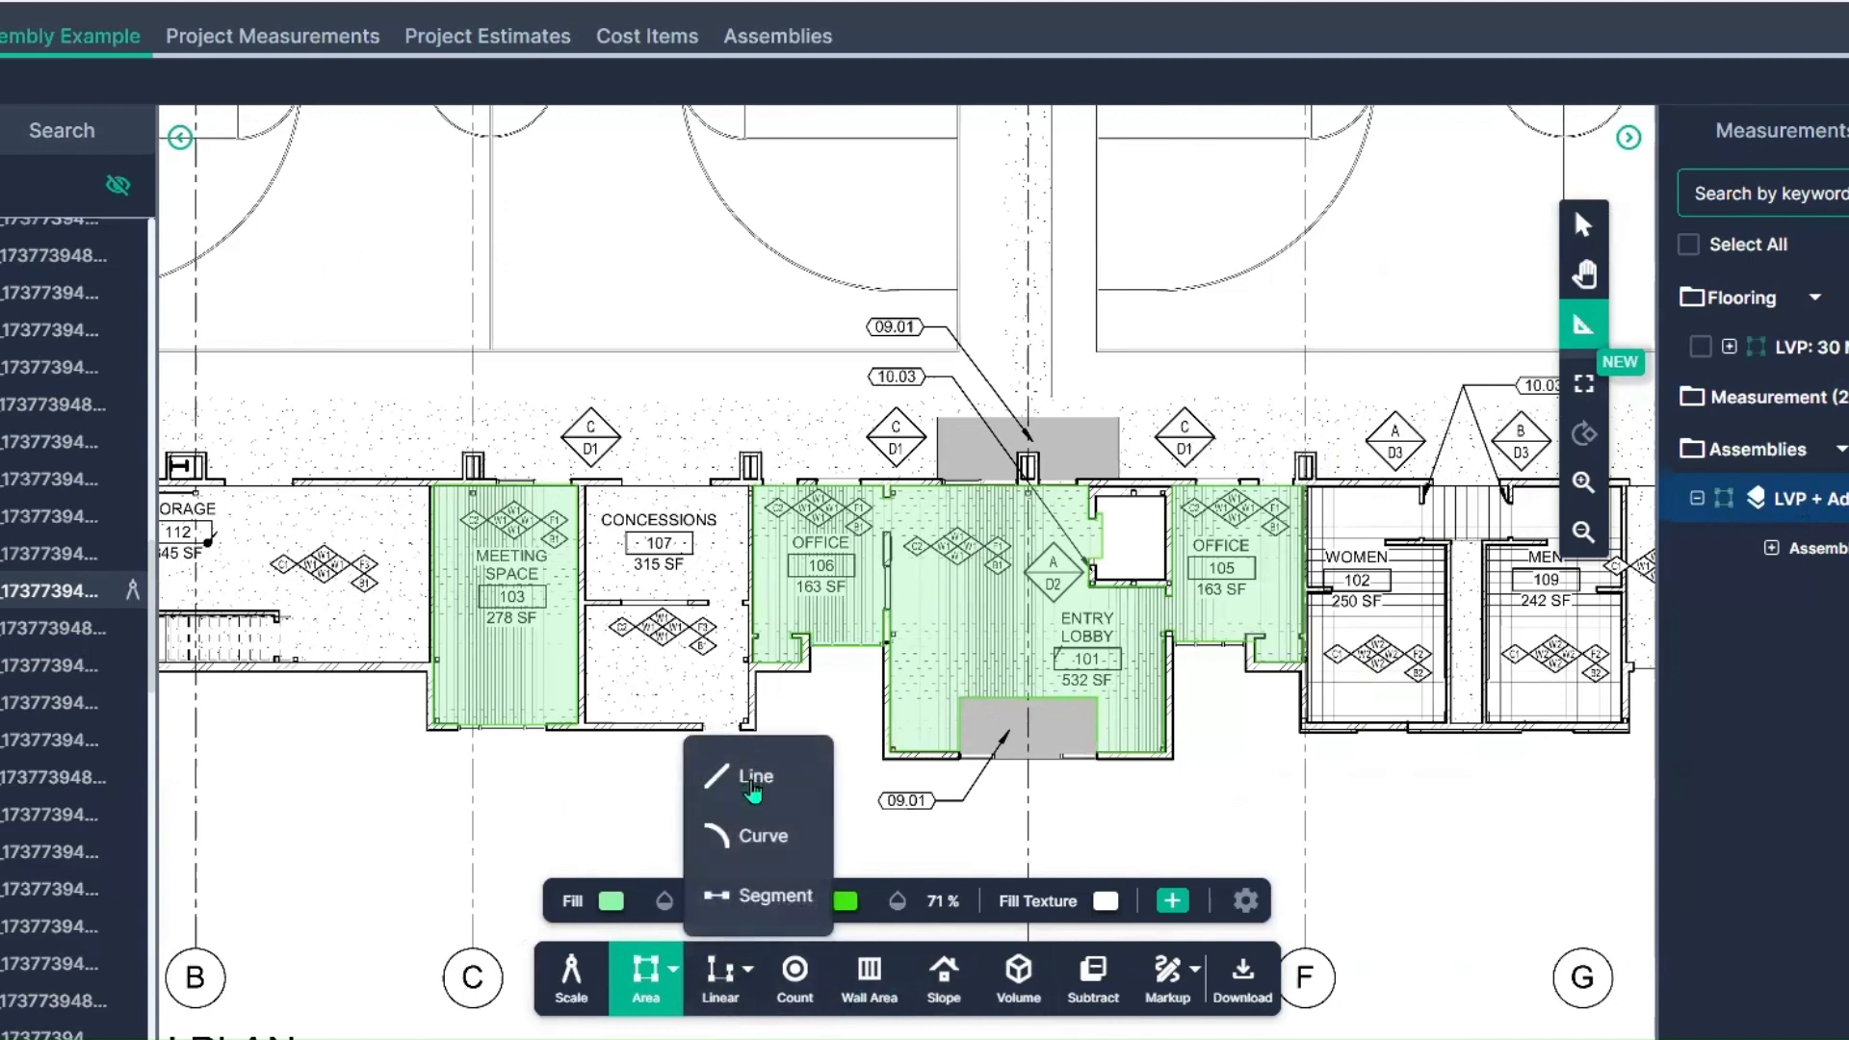
pyautogui.click(753, 792)
pyautogui.write('Transition Strip')
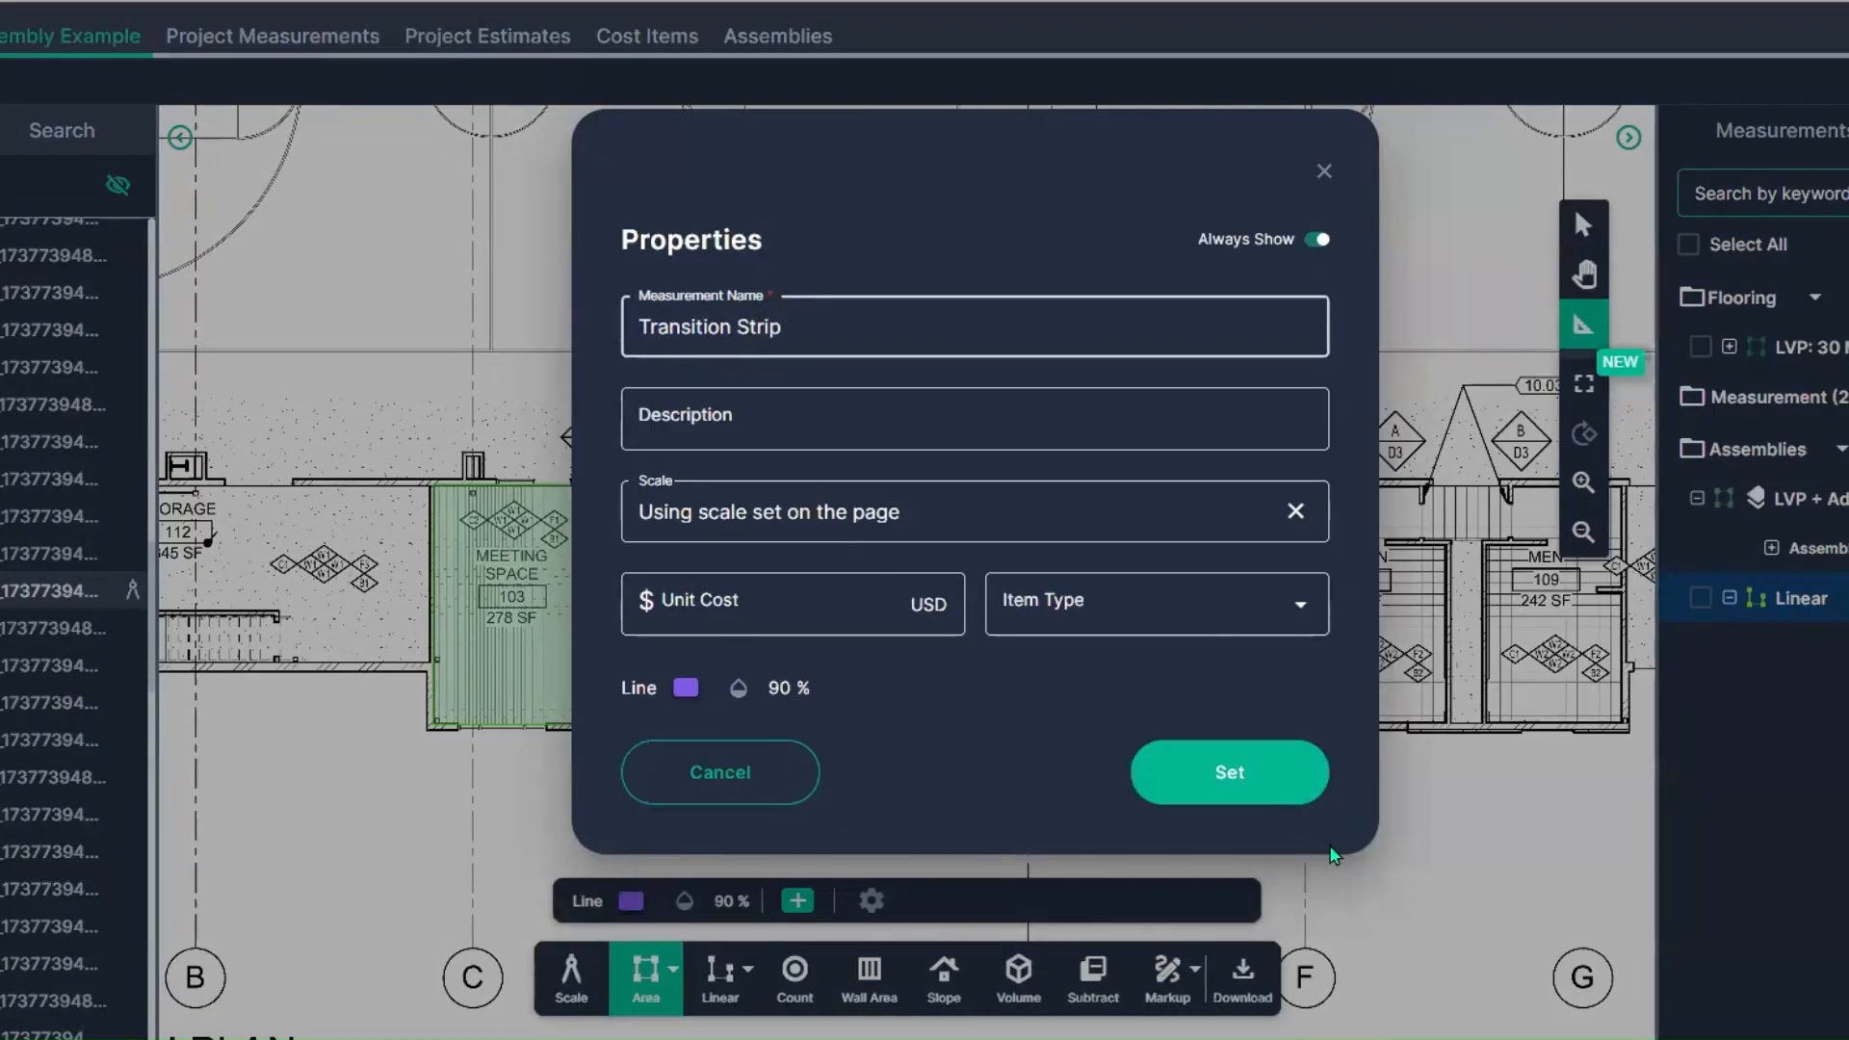
pyautogui.click(1208, 781)
# Step: Measure the transition strip across the door opening in the upper wall of Meeting Space 103
pyautogui.scroll(10, 539, 553)
pyautogui.scroll(5, 825, 491)
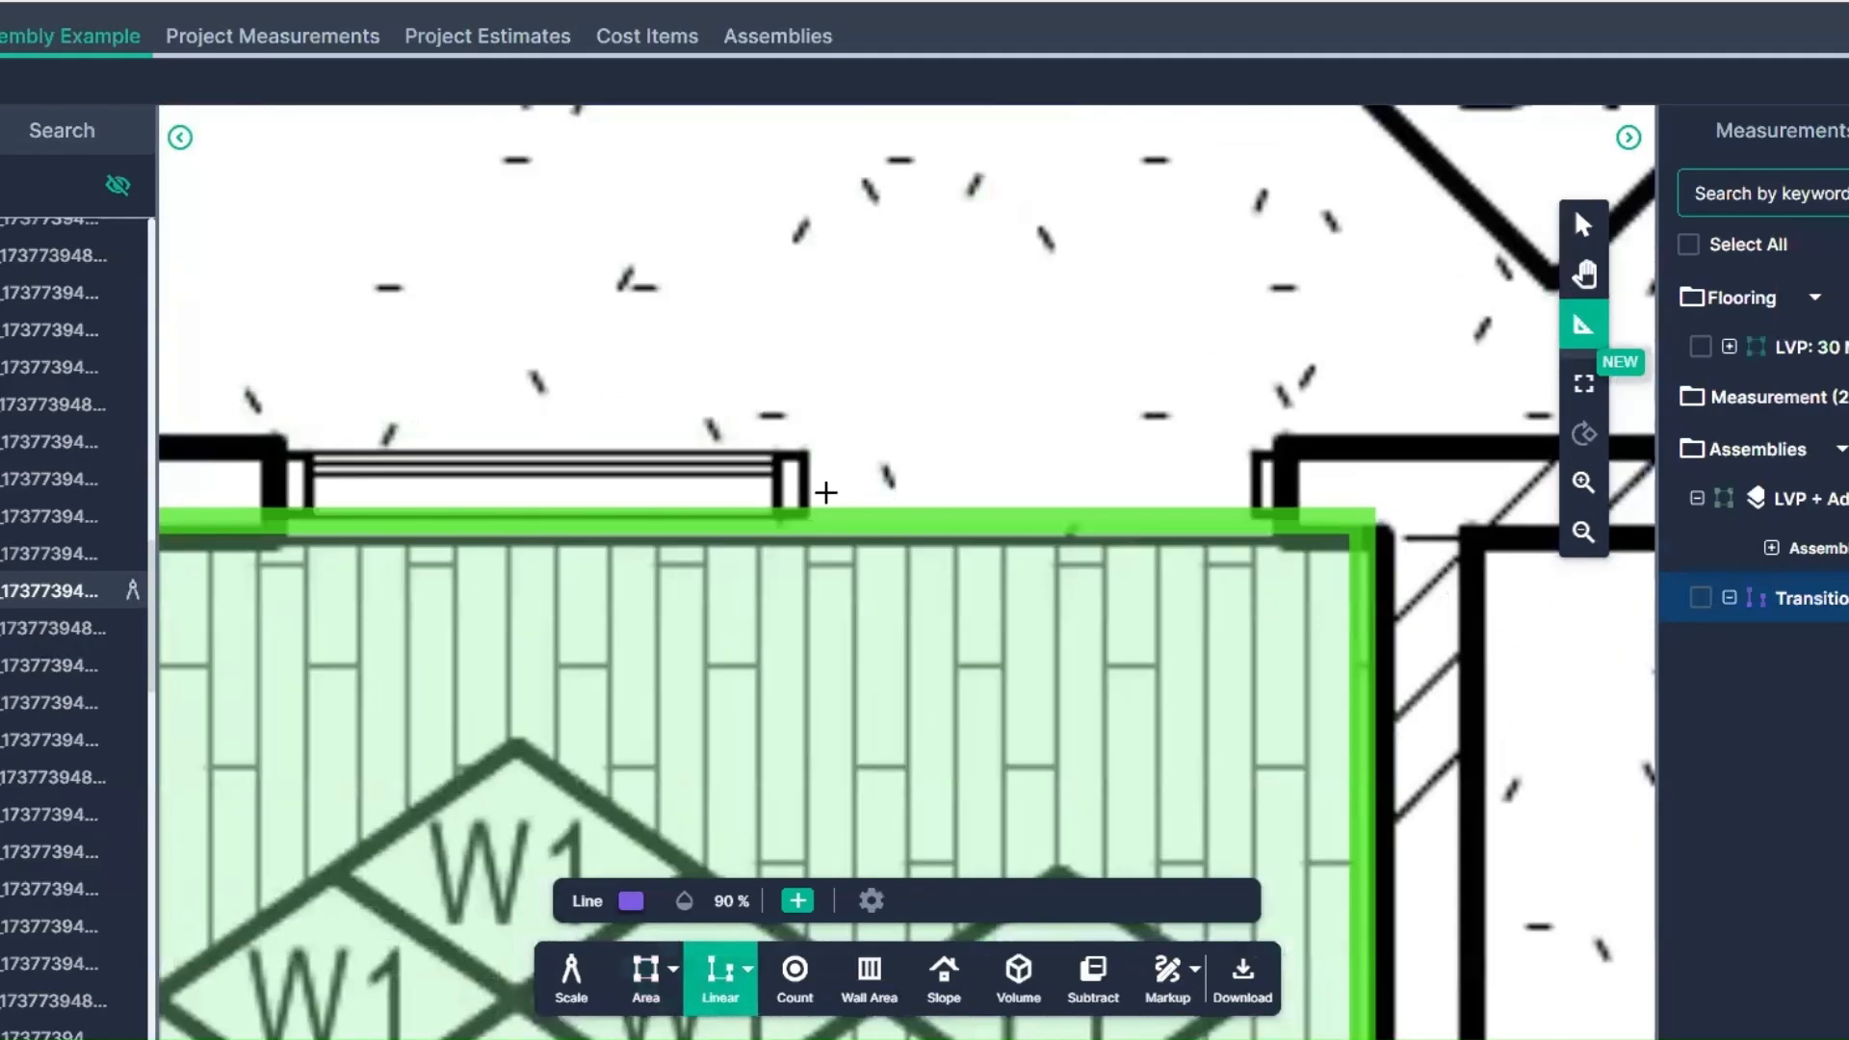
pyautogui.click(803, 480)
pyautogui.click(1285, 480)
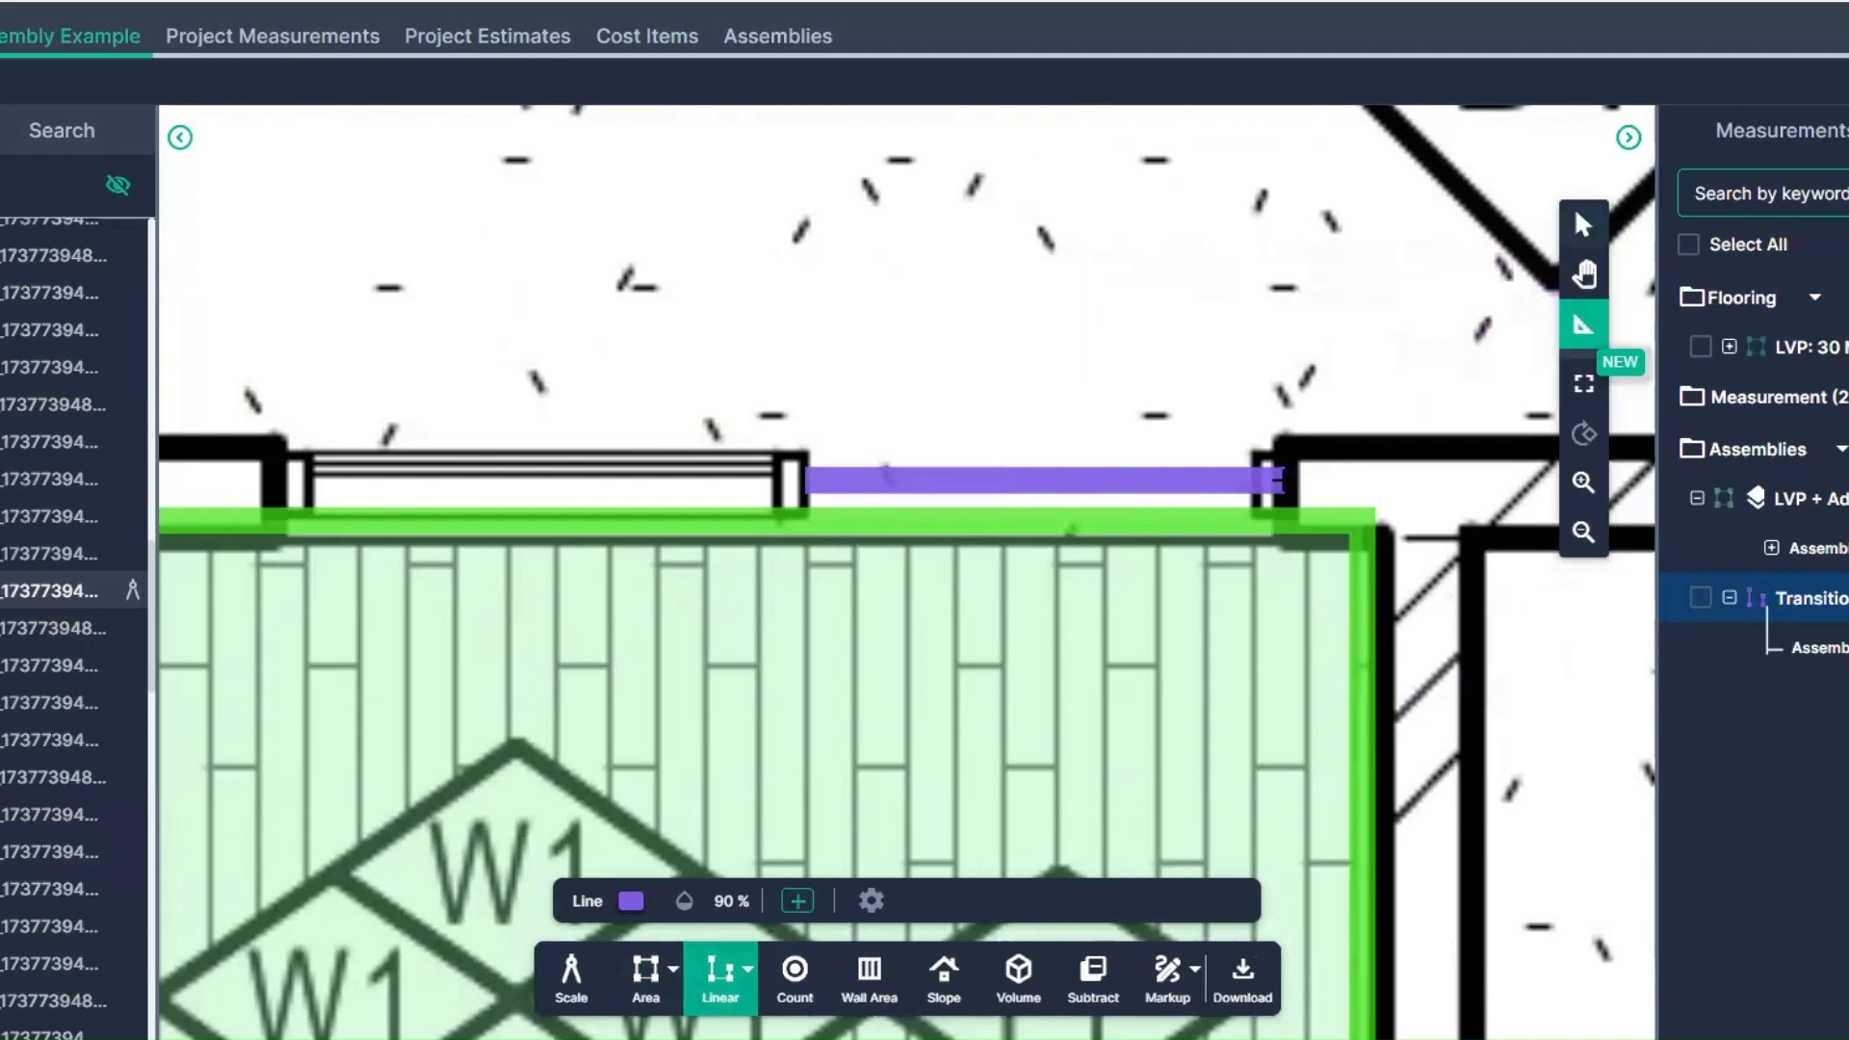
# Step: Continue the Transition Strip measurement with a new segment starting at the next LVP room's doorway
pyautogui.scroll(-5, 1398, 580)
pyautogui.moveTo(1398, 809); pyautogui.dragTo(650, 710)
pyautogui.click(1805, 601)
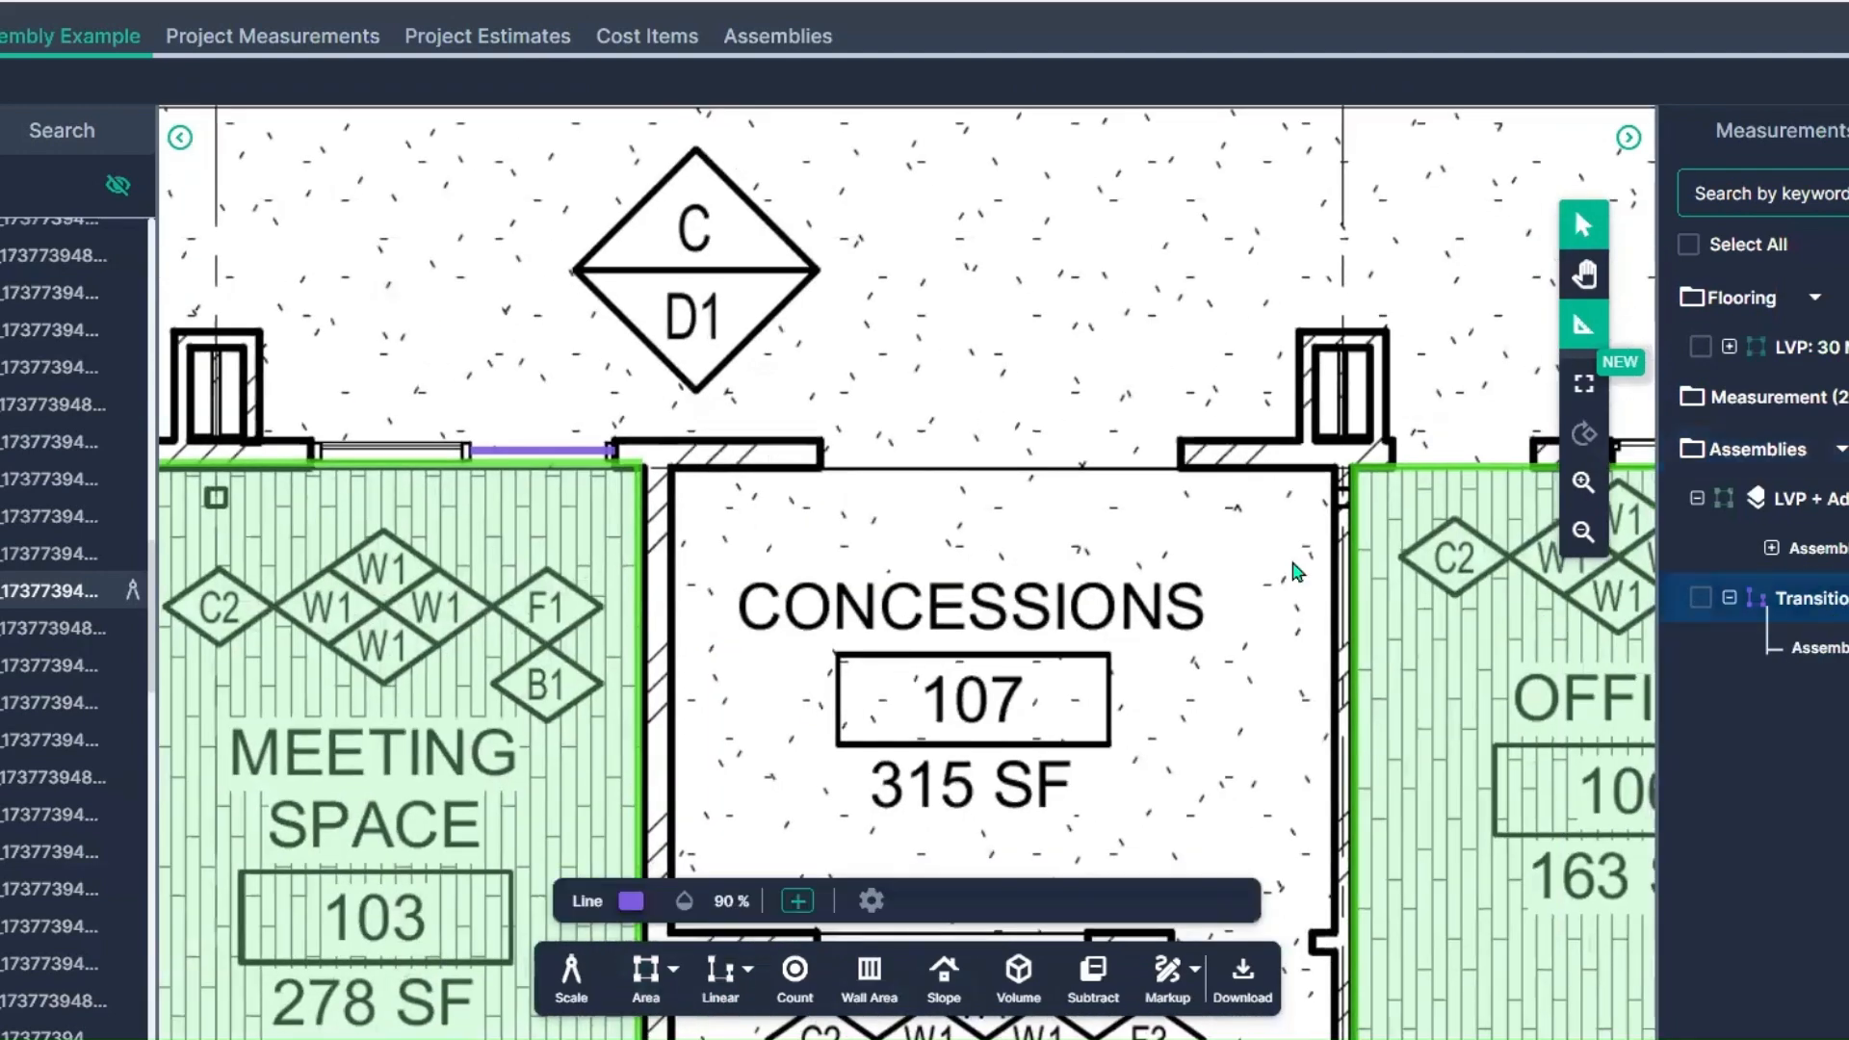
pyautogui.click(797, 902)
pyautogui.scroll(6, 1457, 495)
pyautogui.click(646, 448)
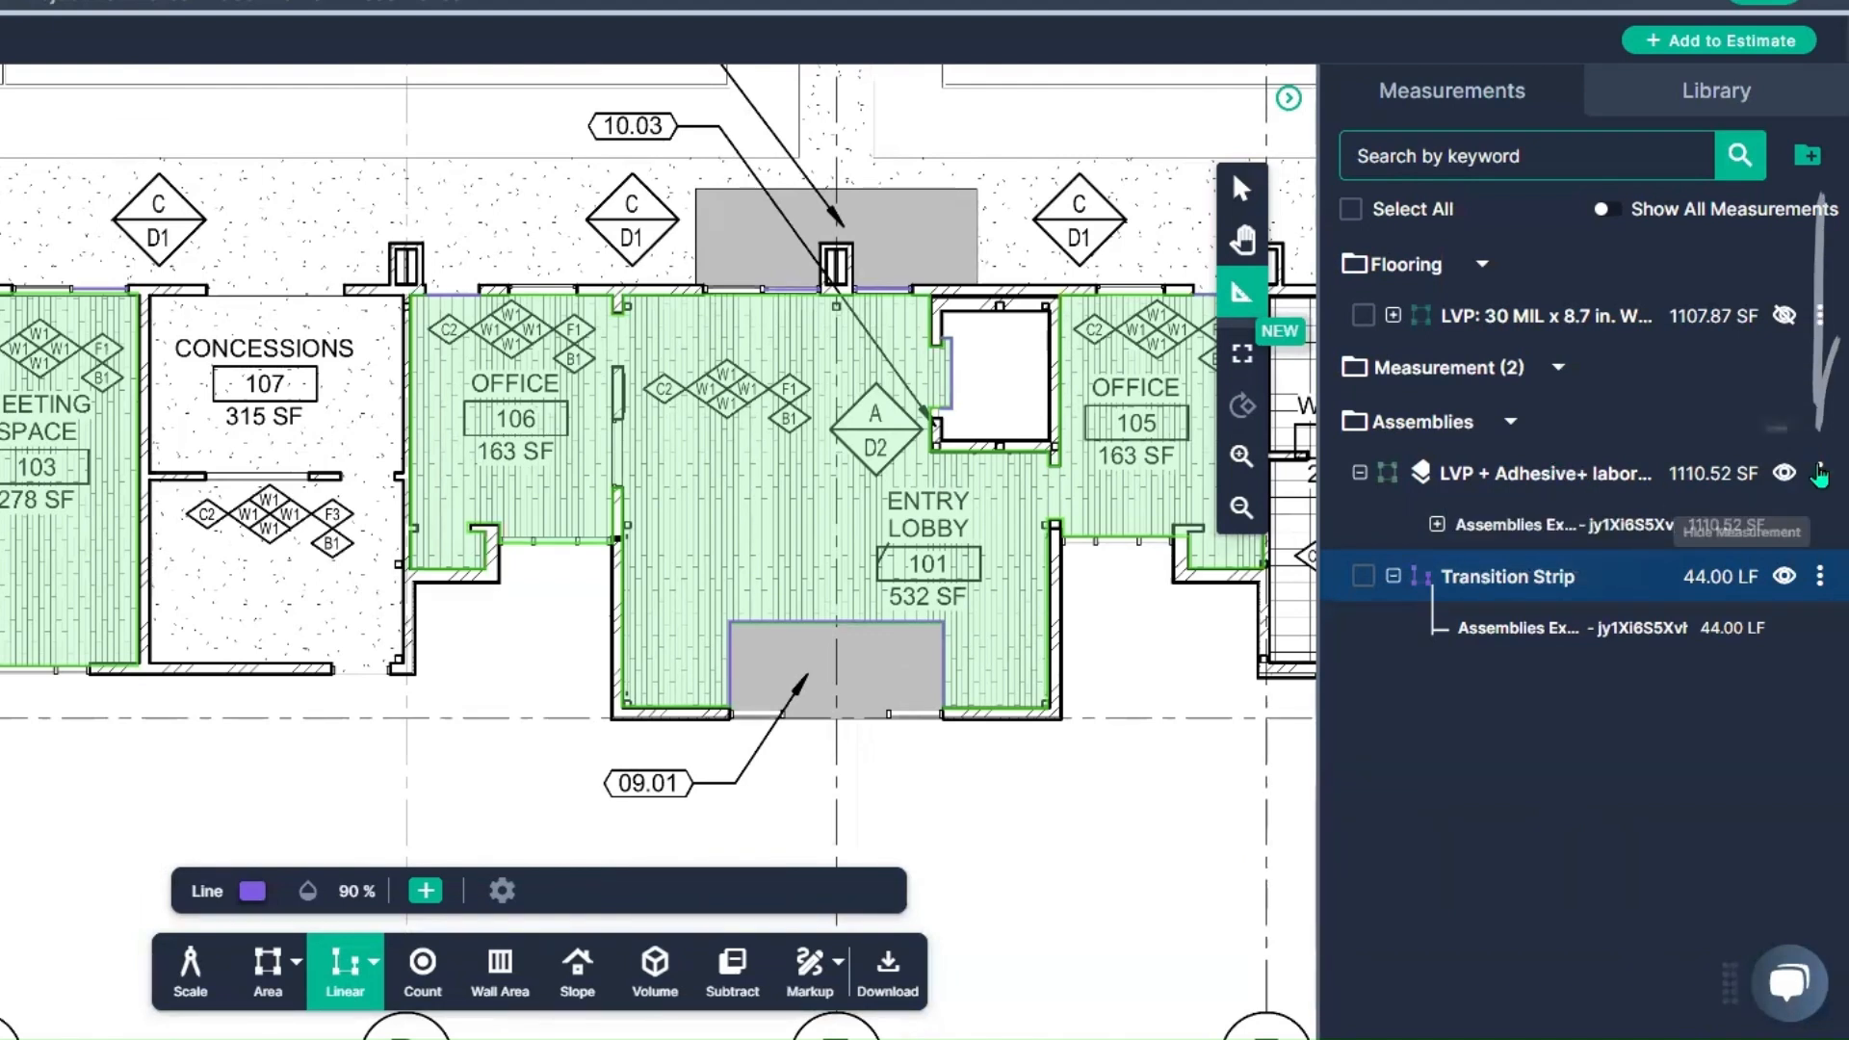
# Step: Add the "LVP + Adhesive+ labor - Area" assembly measurement to a newly created estimate
pyautogui.click(1820, 474)
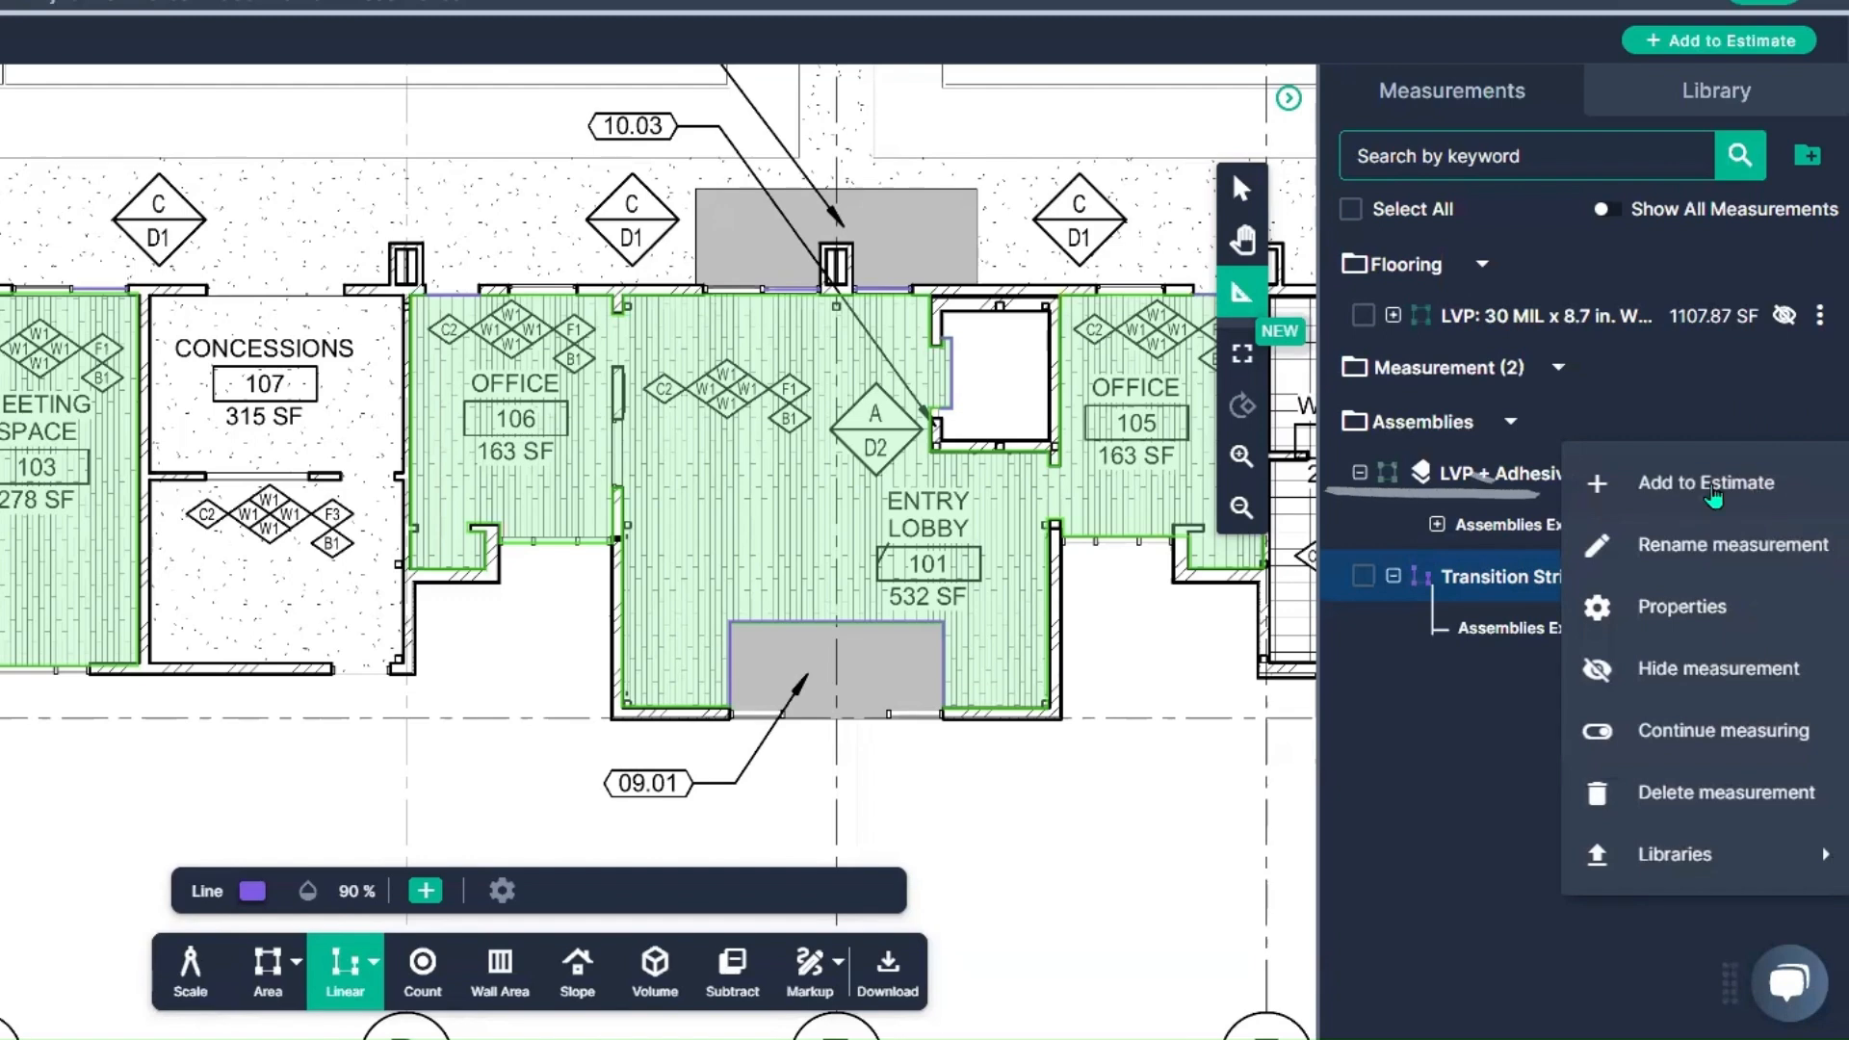
pyautogui.click(1705, 483)
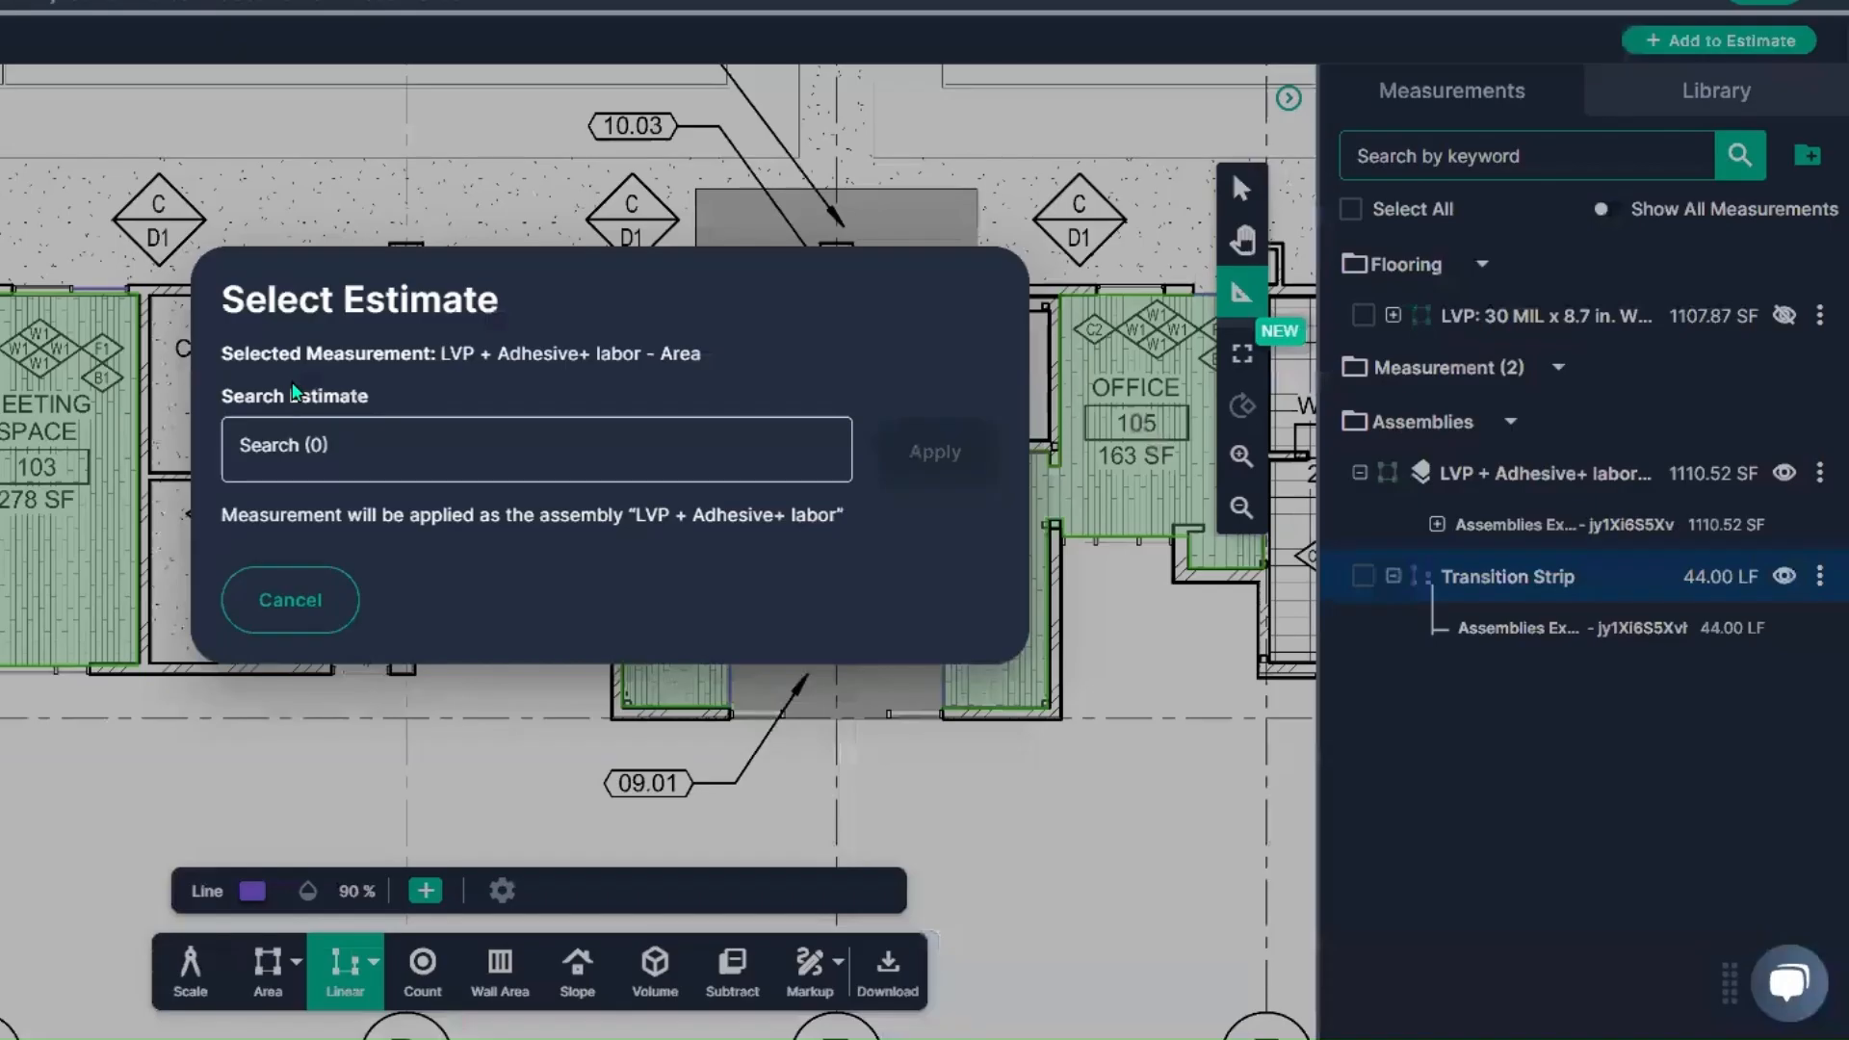
pyautogui.click(385, 451)
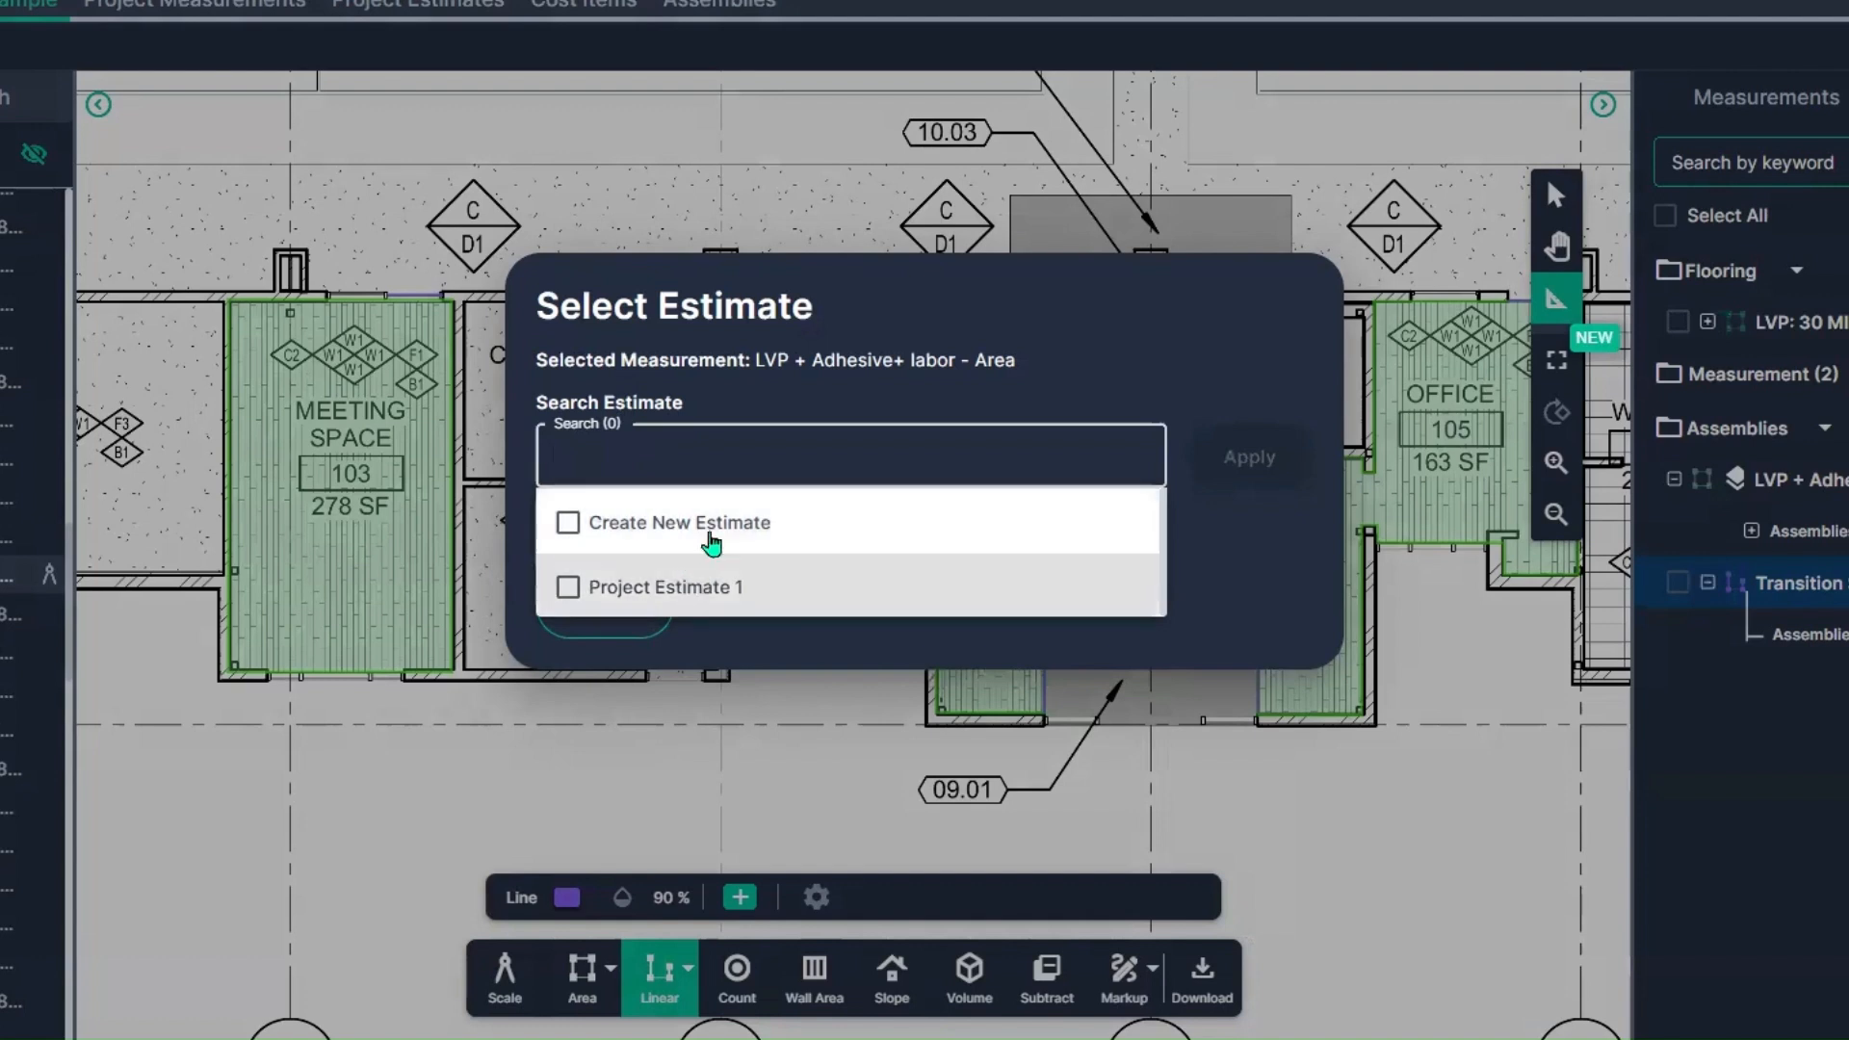
pyautogui.click(711, 539)
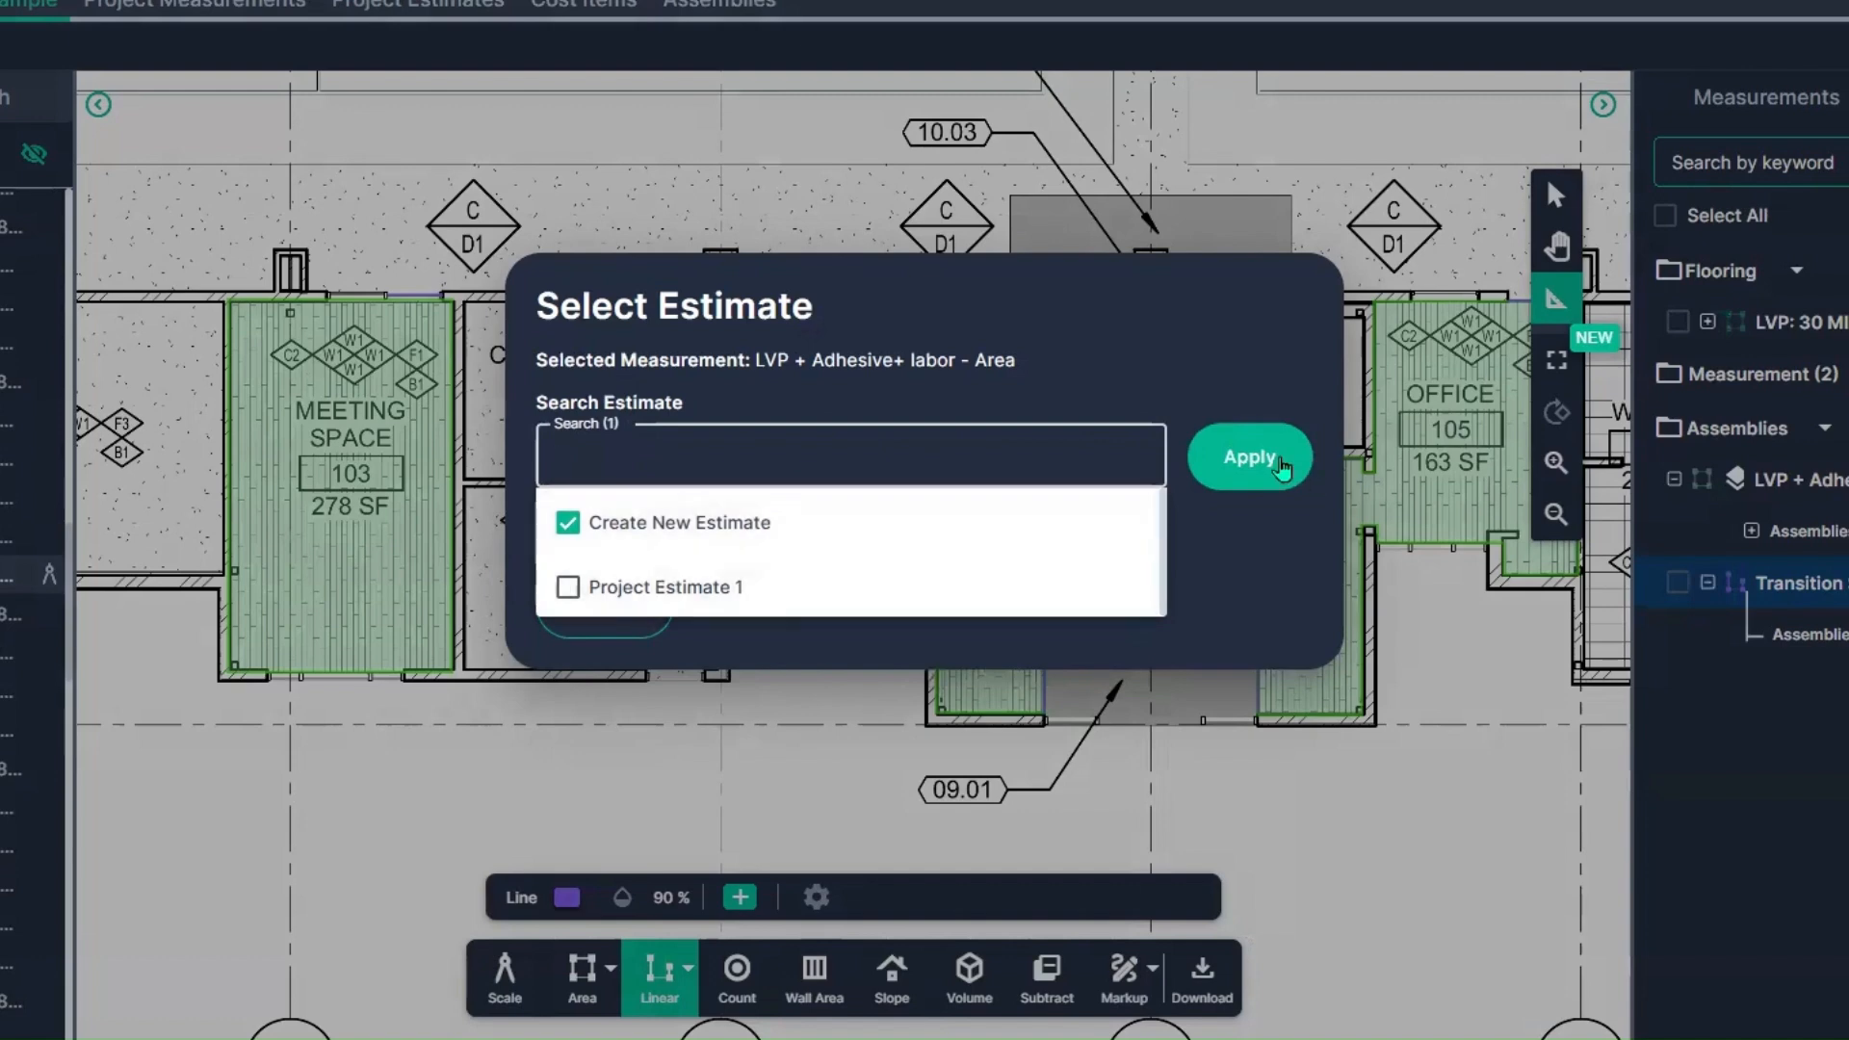
pyautogui.click(1252, 458)
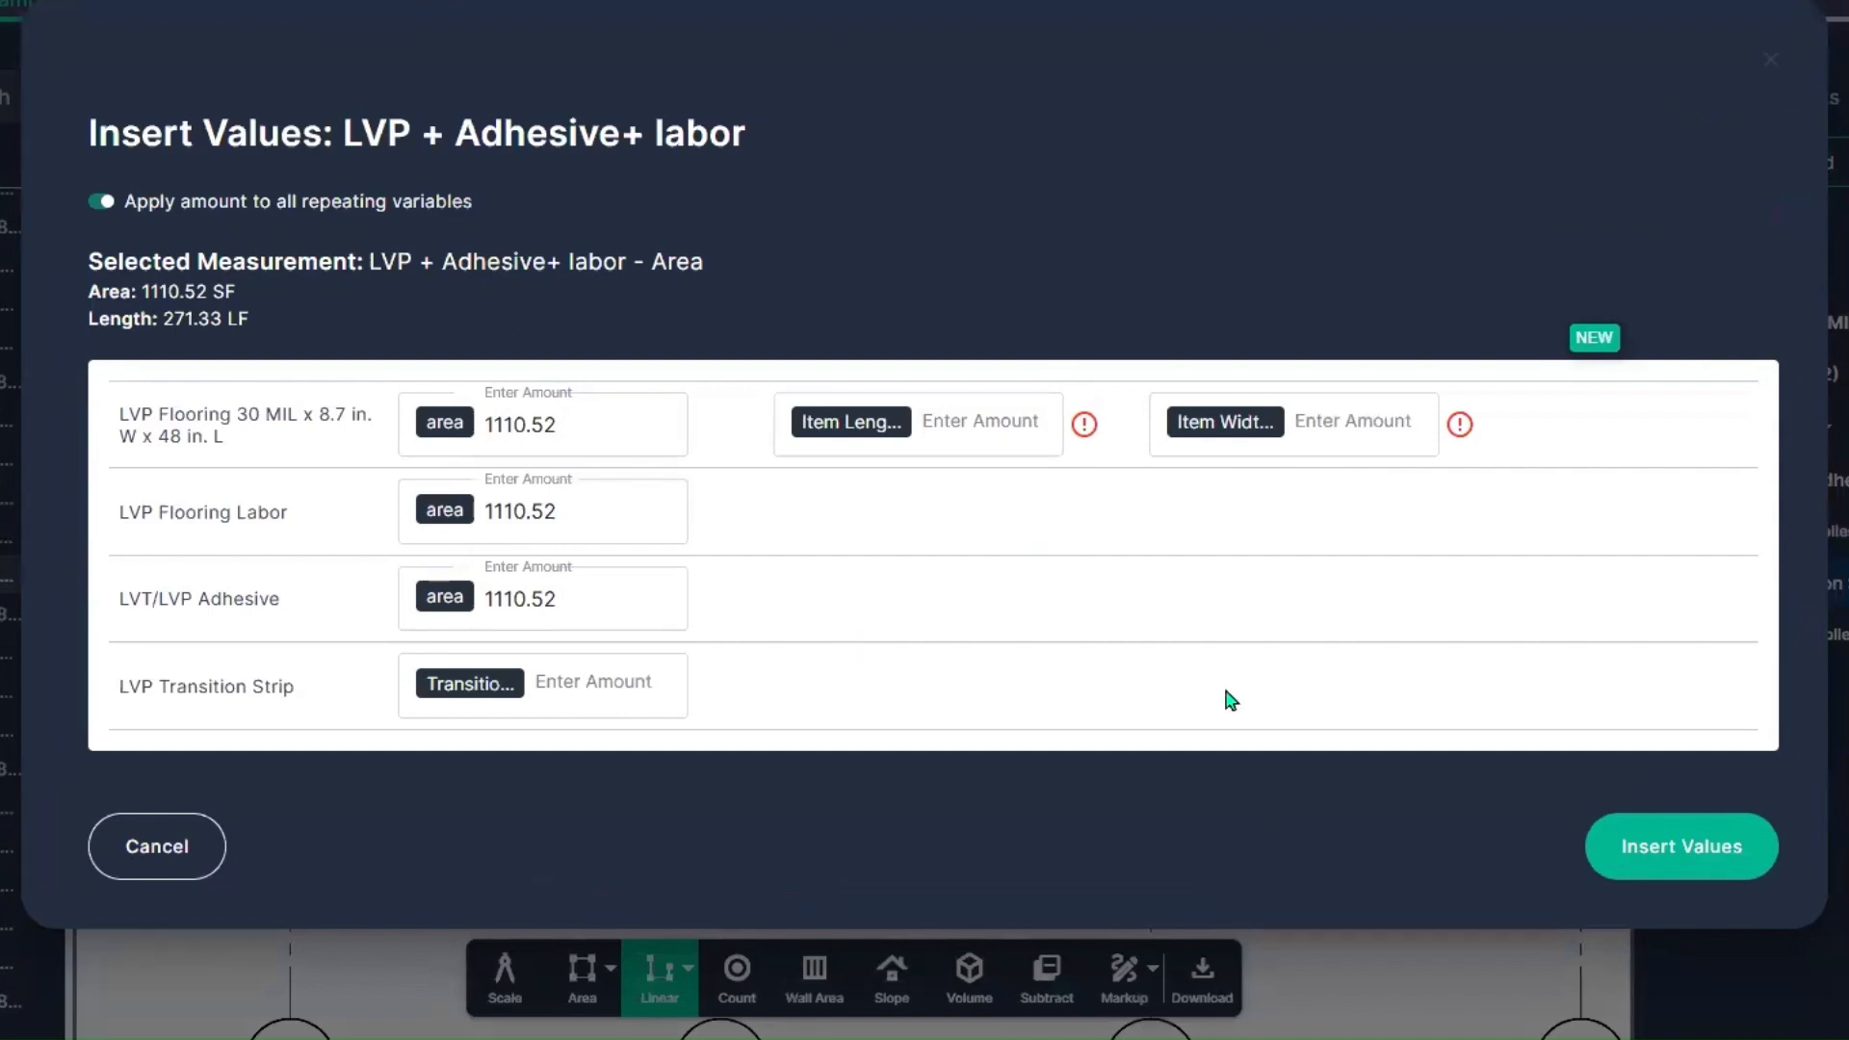
# Step: Insert the assembly values into the estimate with item length 8.7, item width 48 and transition strips 44
pyautogui.click(965, 412)
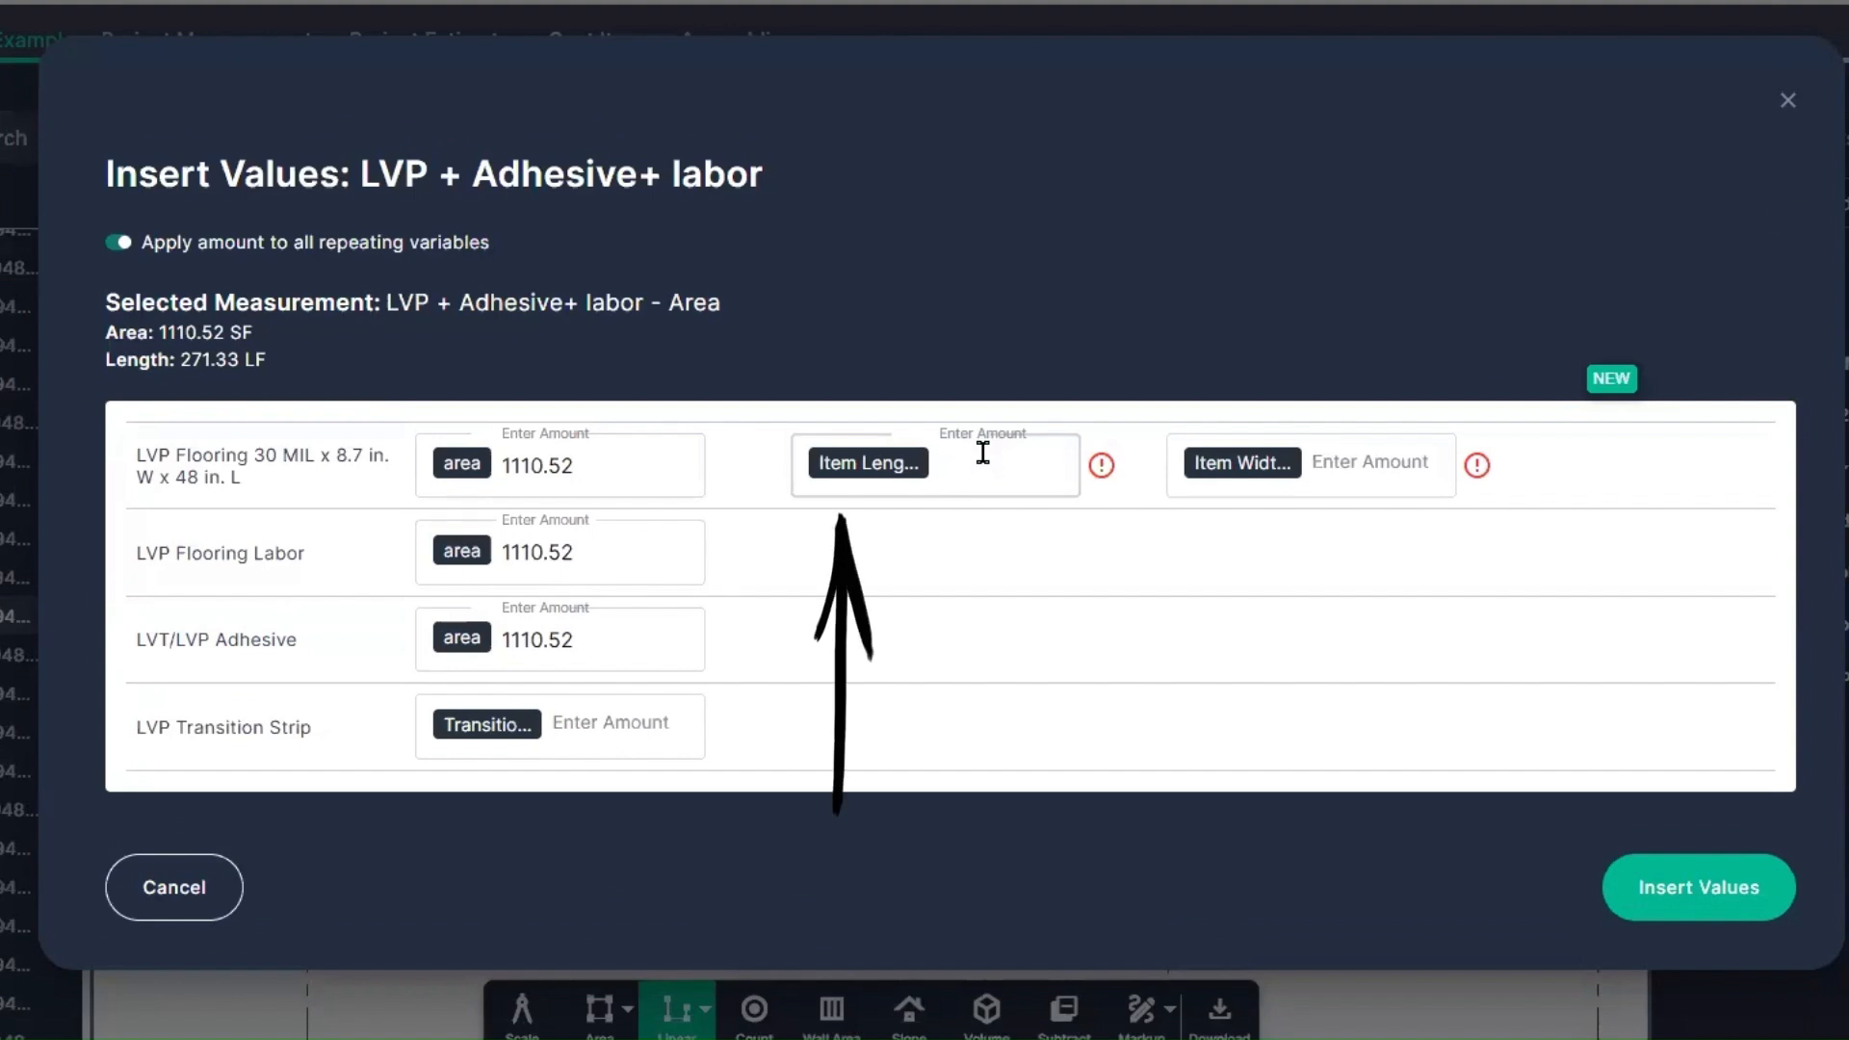
pyautogui.write('8.7')
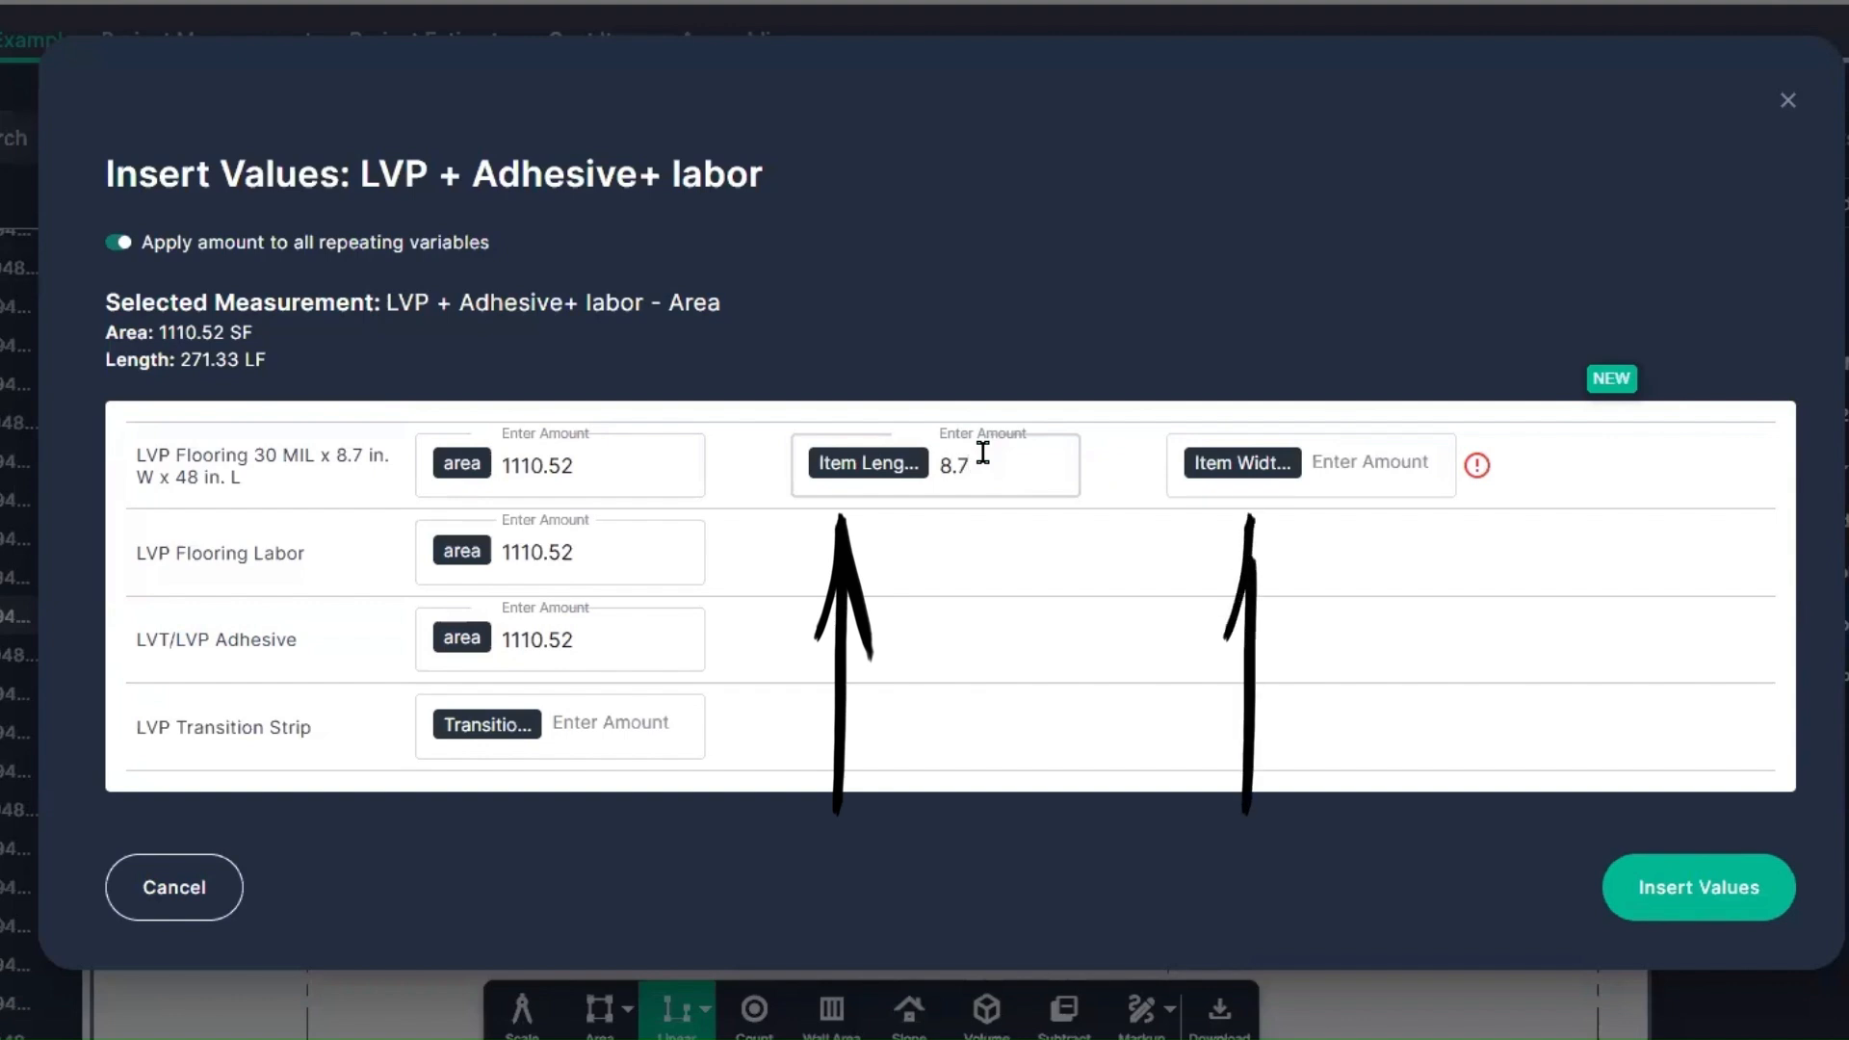
pyautogui.press('Tab')
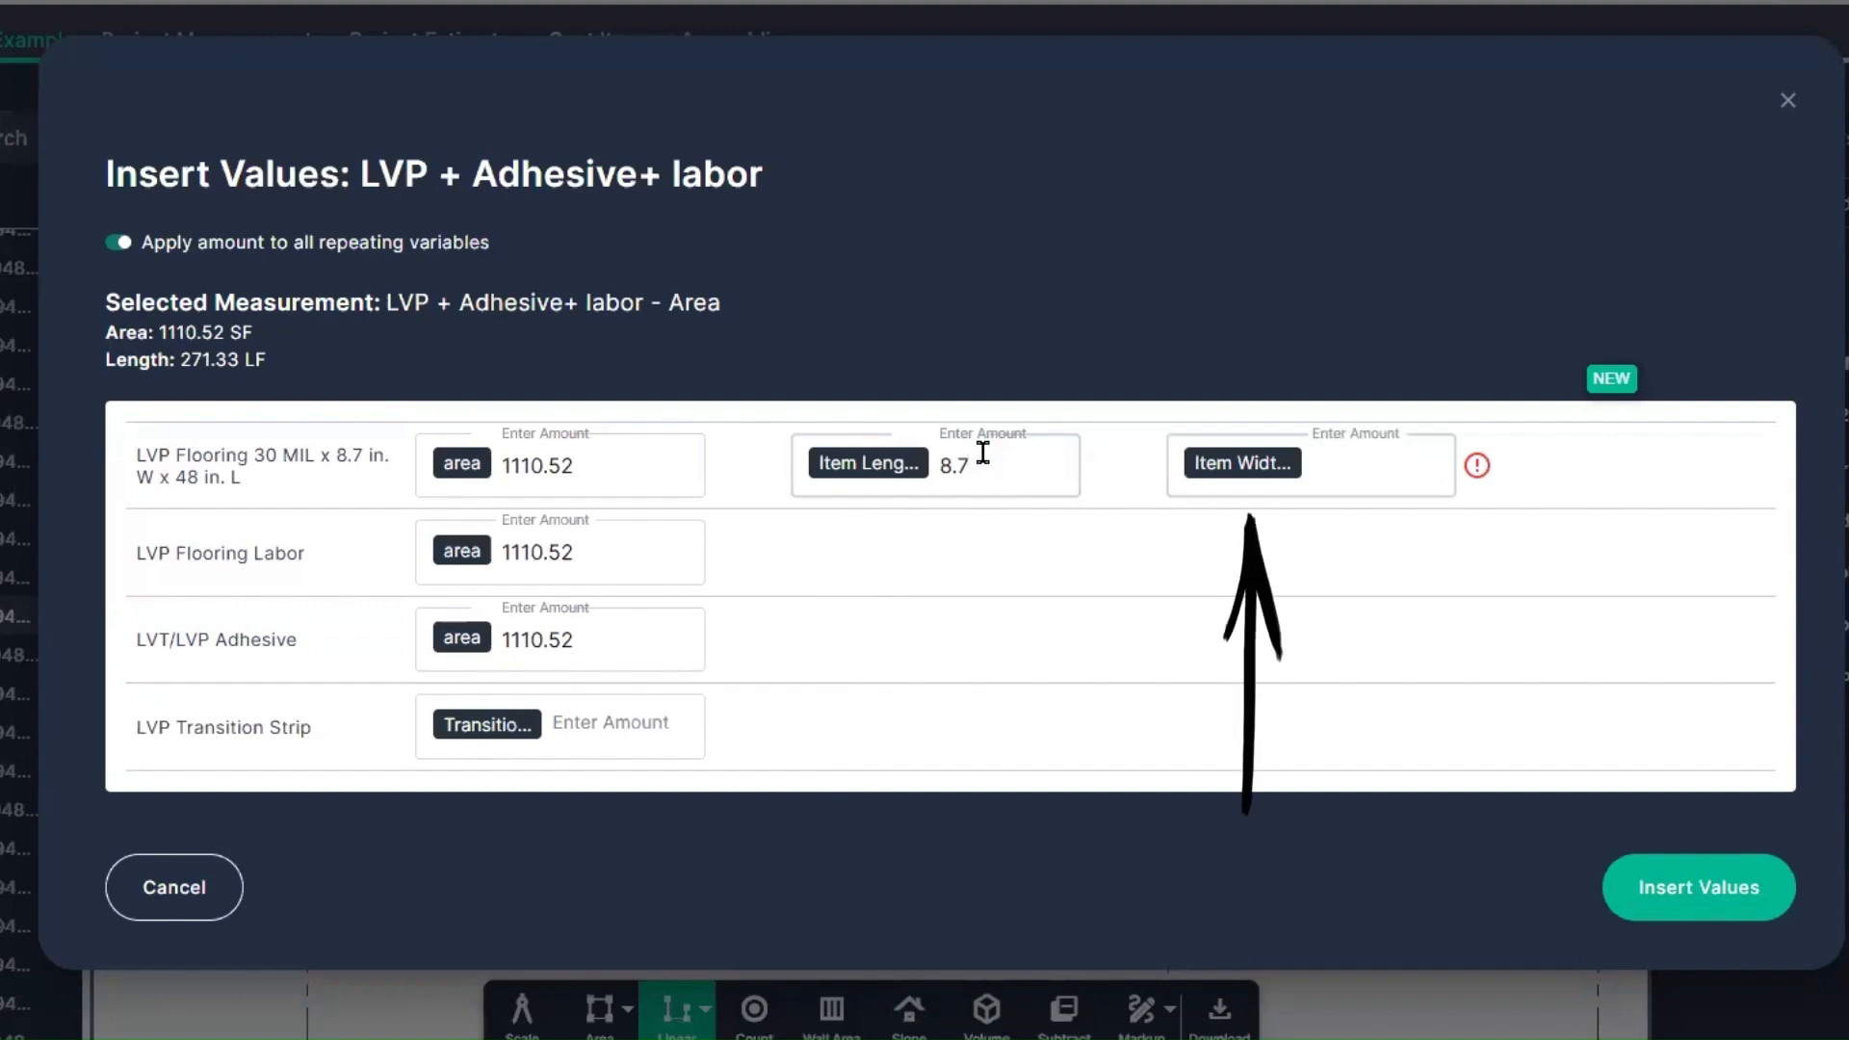
pyautogui.write('48')
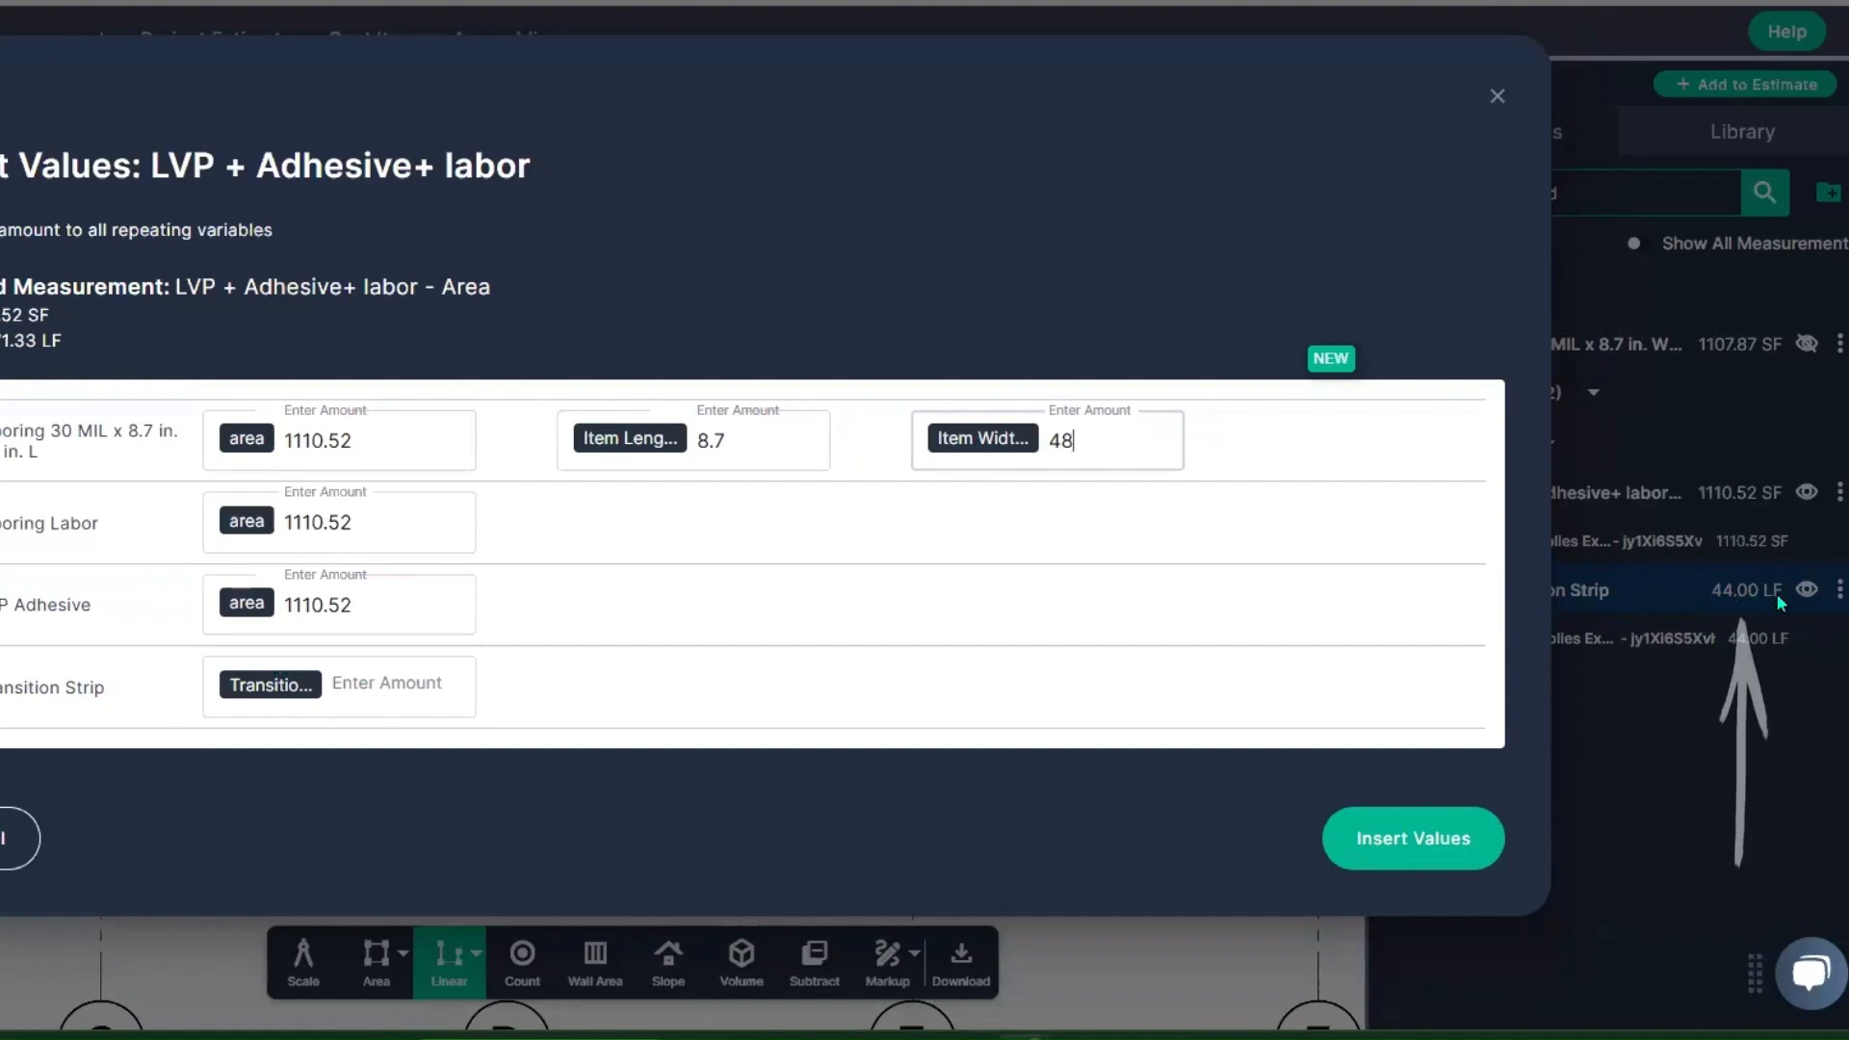
pyautogui.click(414, 688)
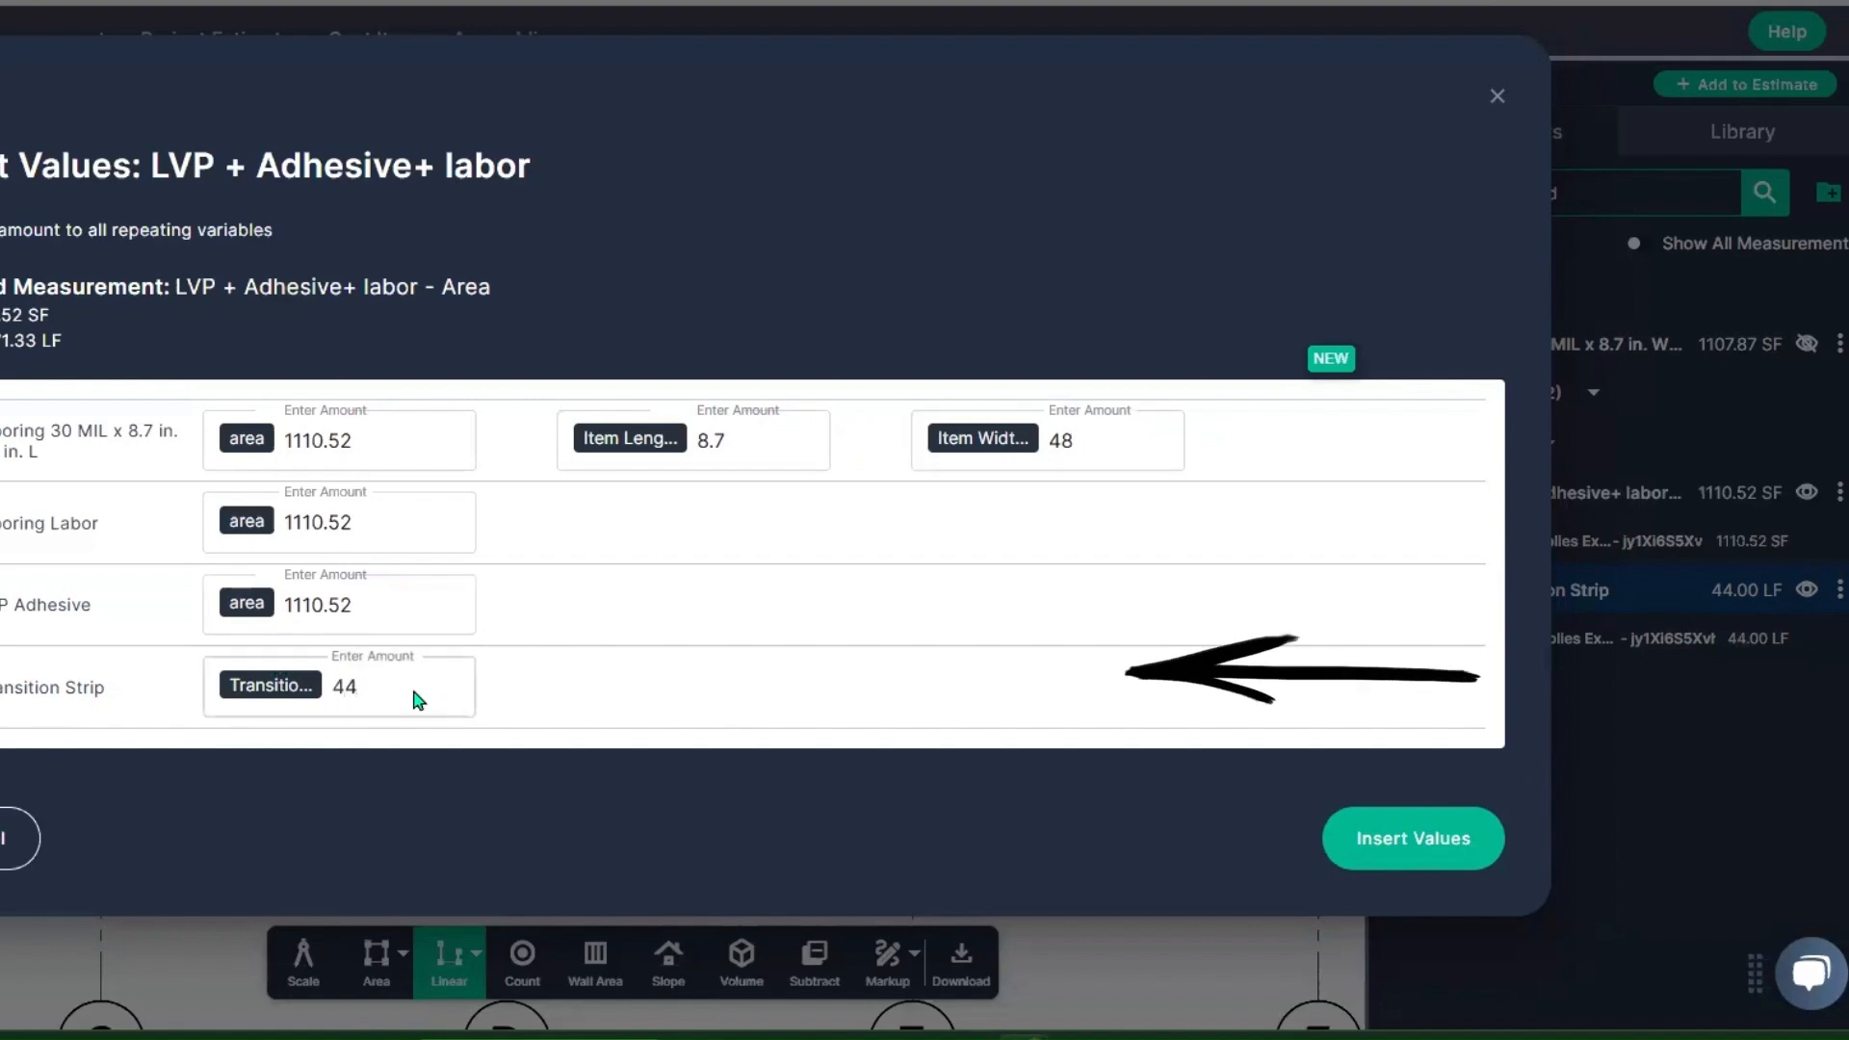
pyautogui.click(1412, 851)
pyautogui.click(1003, 466)
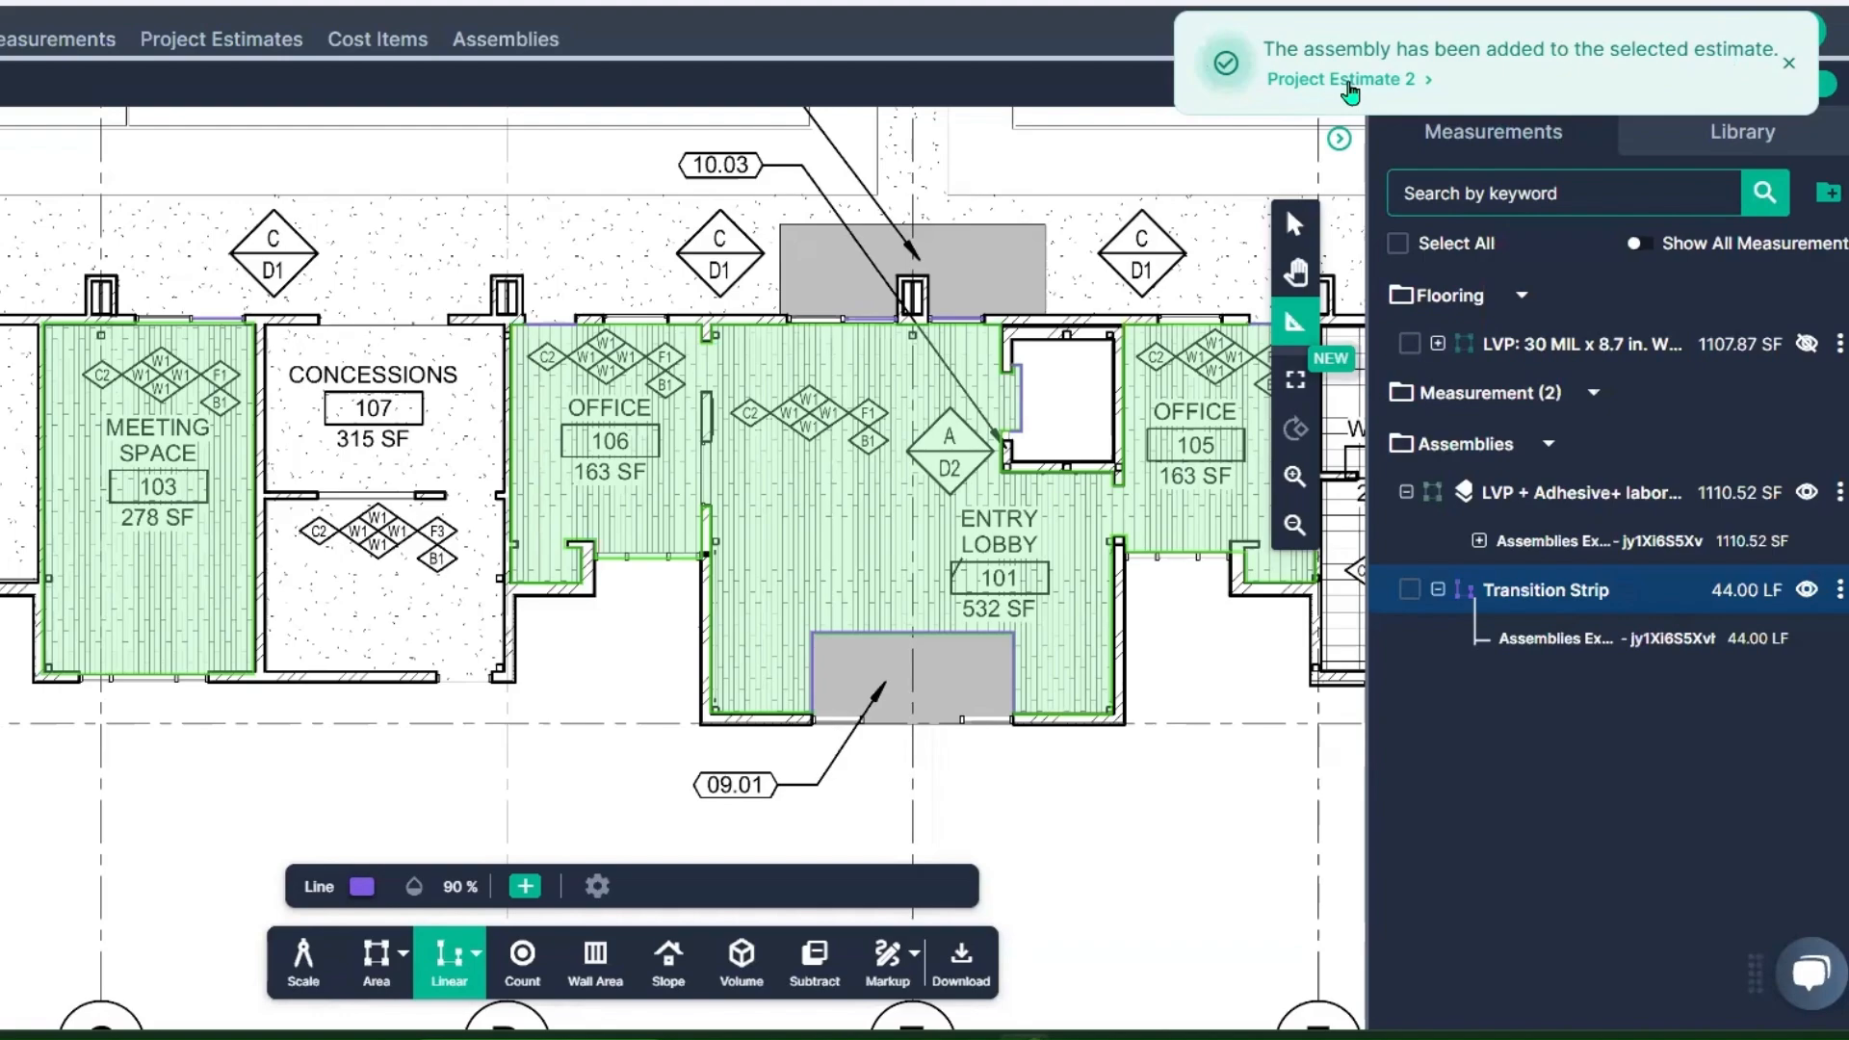
# Step: Open Project Estimate 2 and expand the LVP assembly row to examine its items' quantities, waste and costs
pyautogui.click(1351, 85)
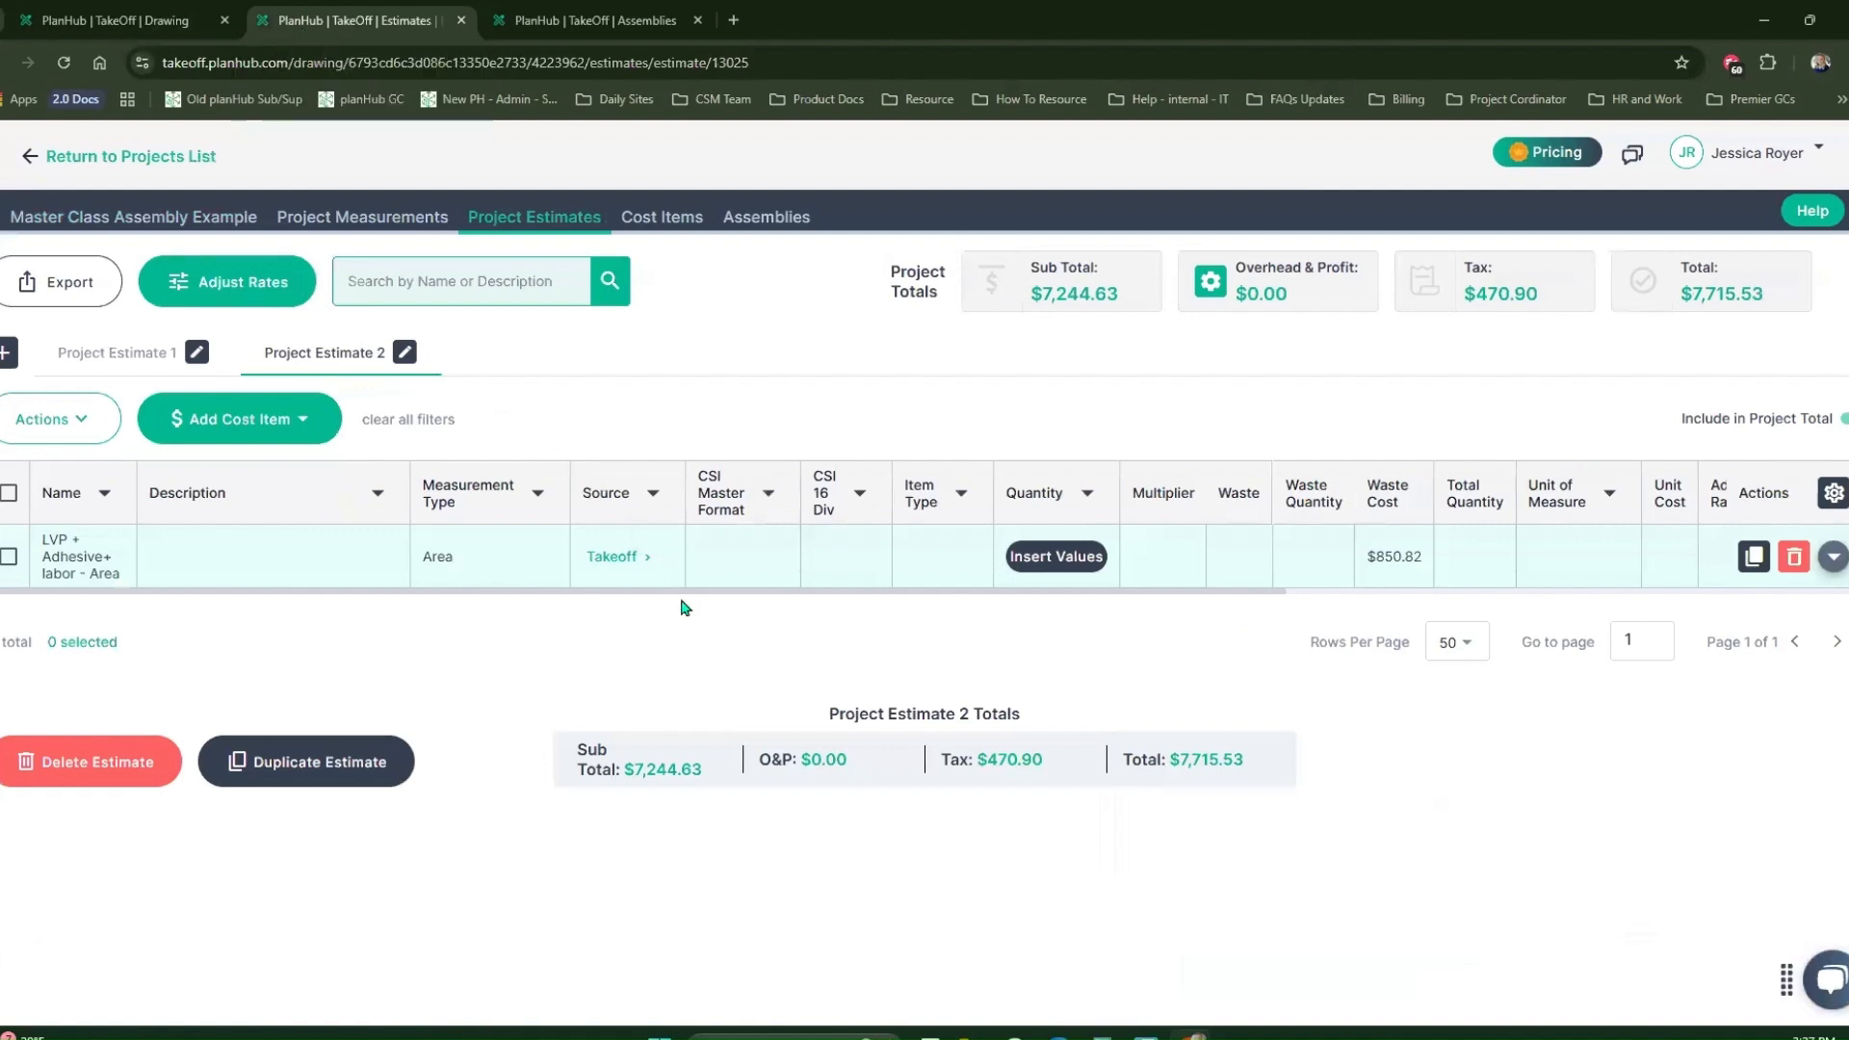
pyautogui.moveTo(681, 592); pyautogui.dragTo(1436, 636)
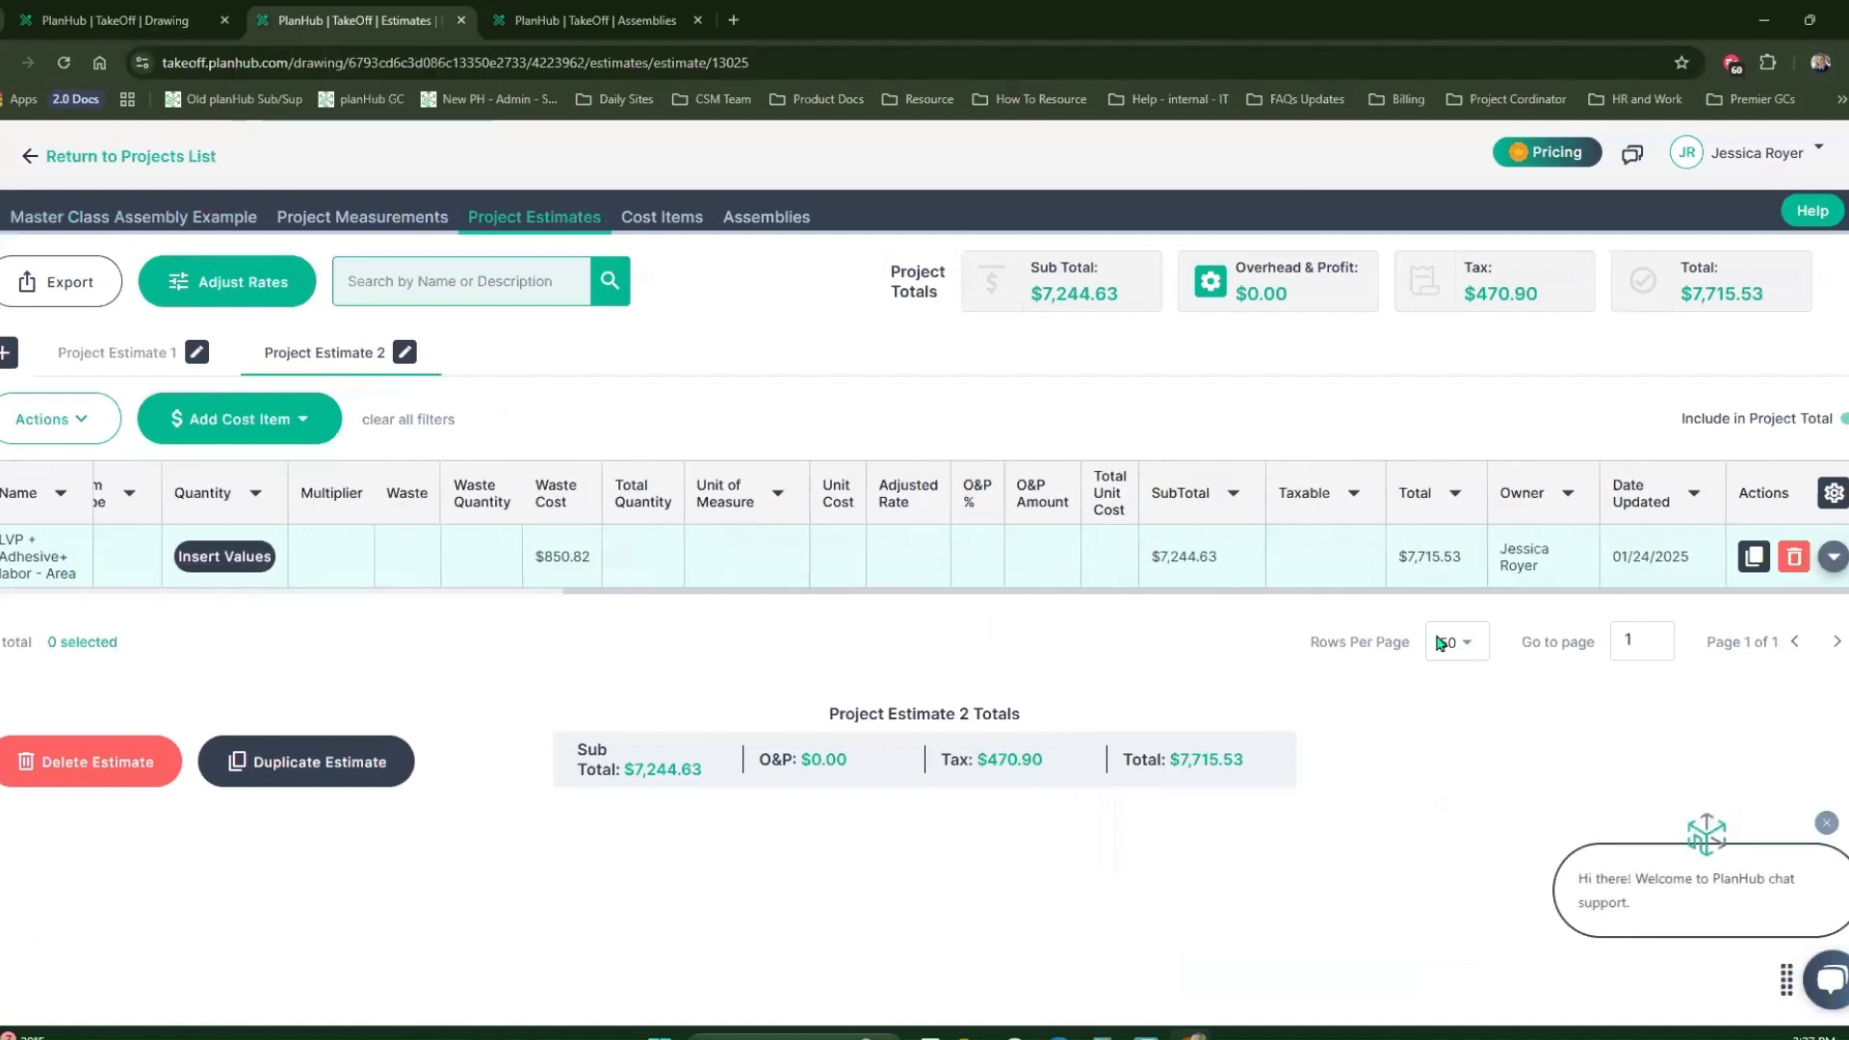
pyautogui.click(1830, 565)
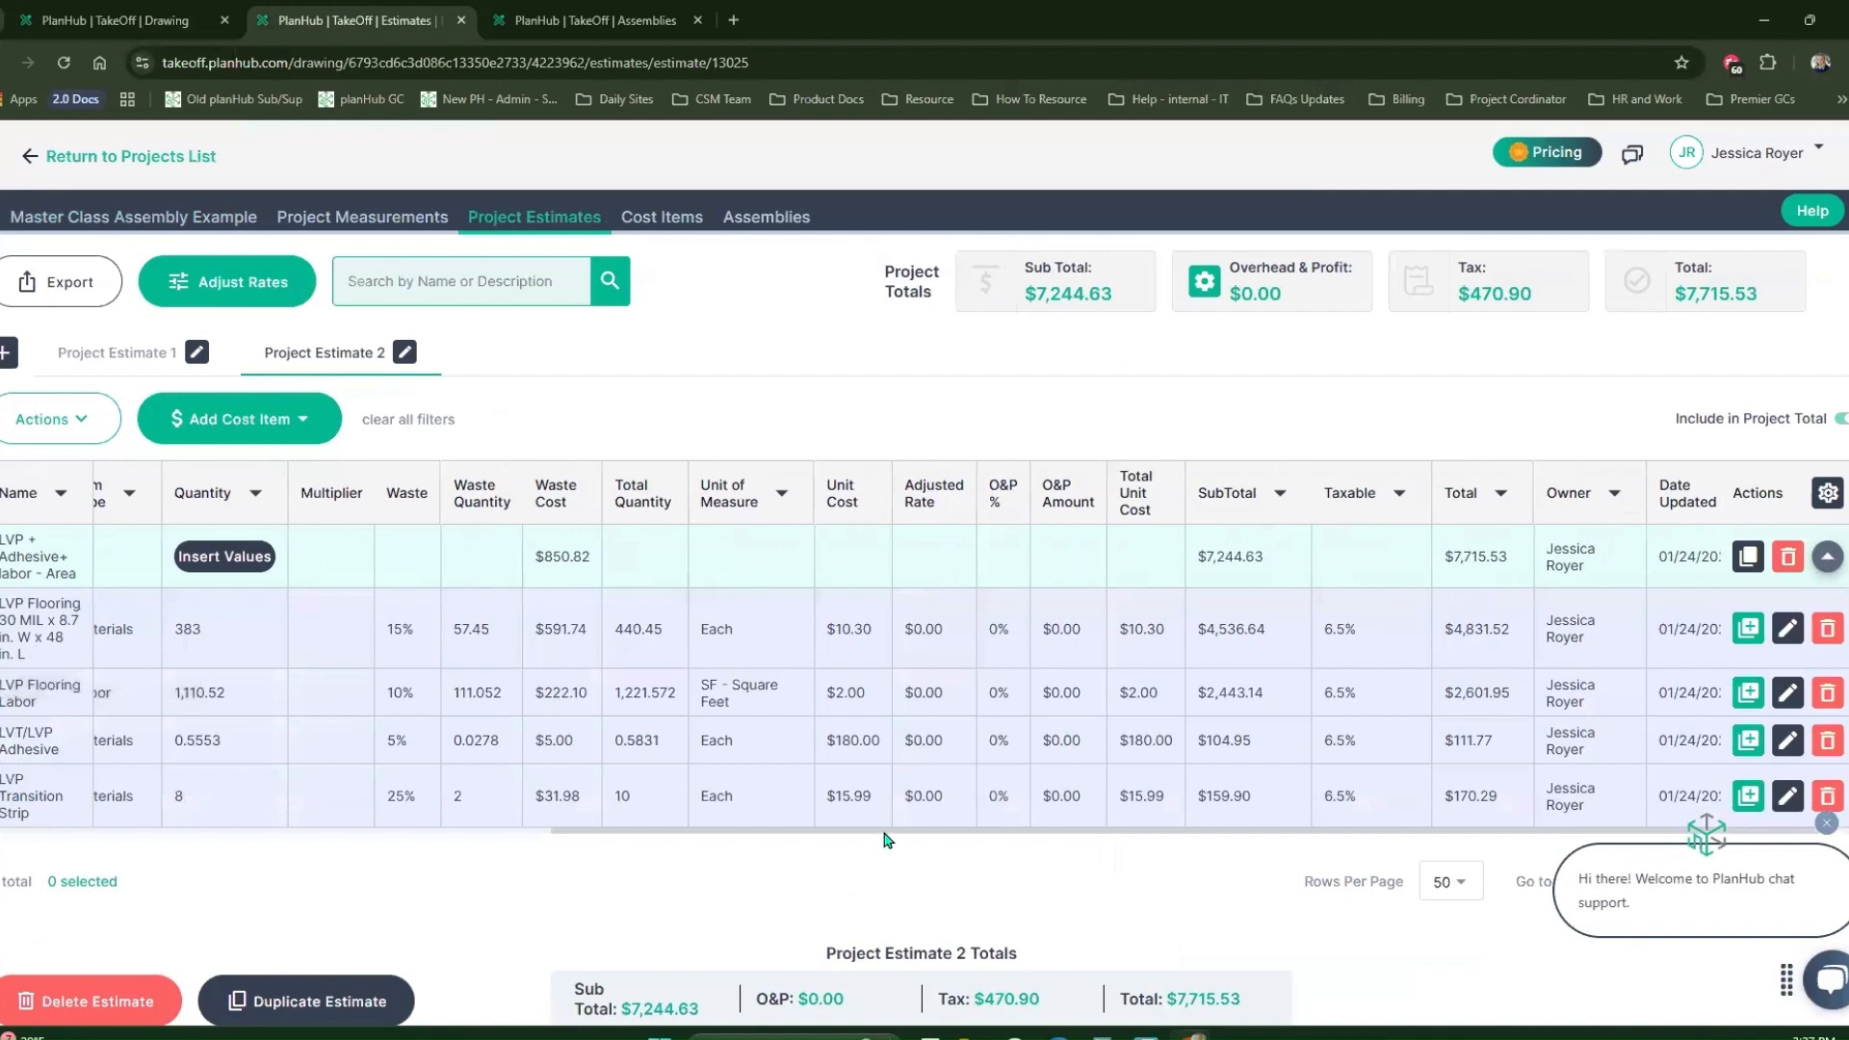
pyautogui.moveTo(886, 838); pyautogui.dragTo(1201, 829)
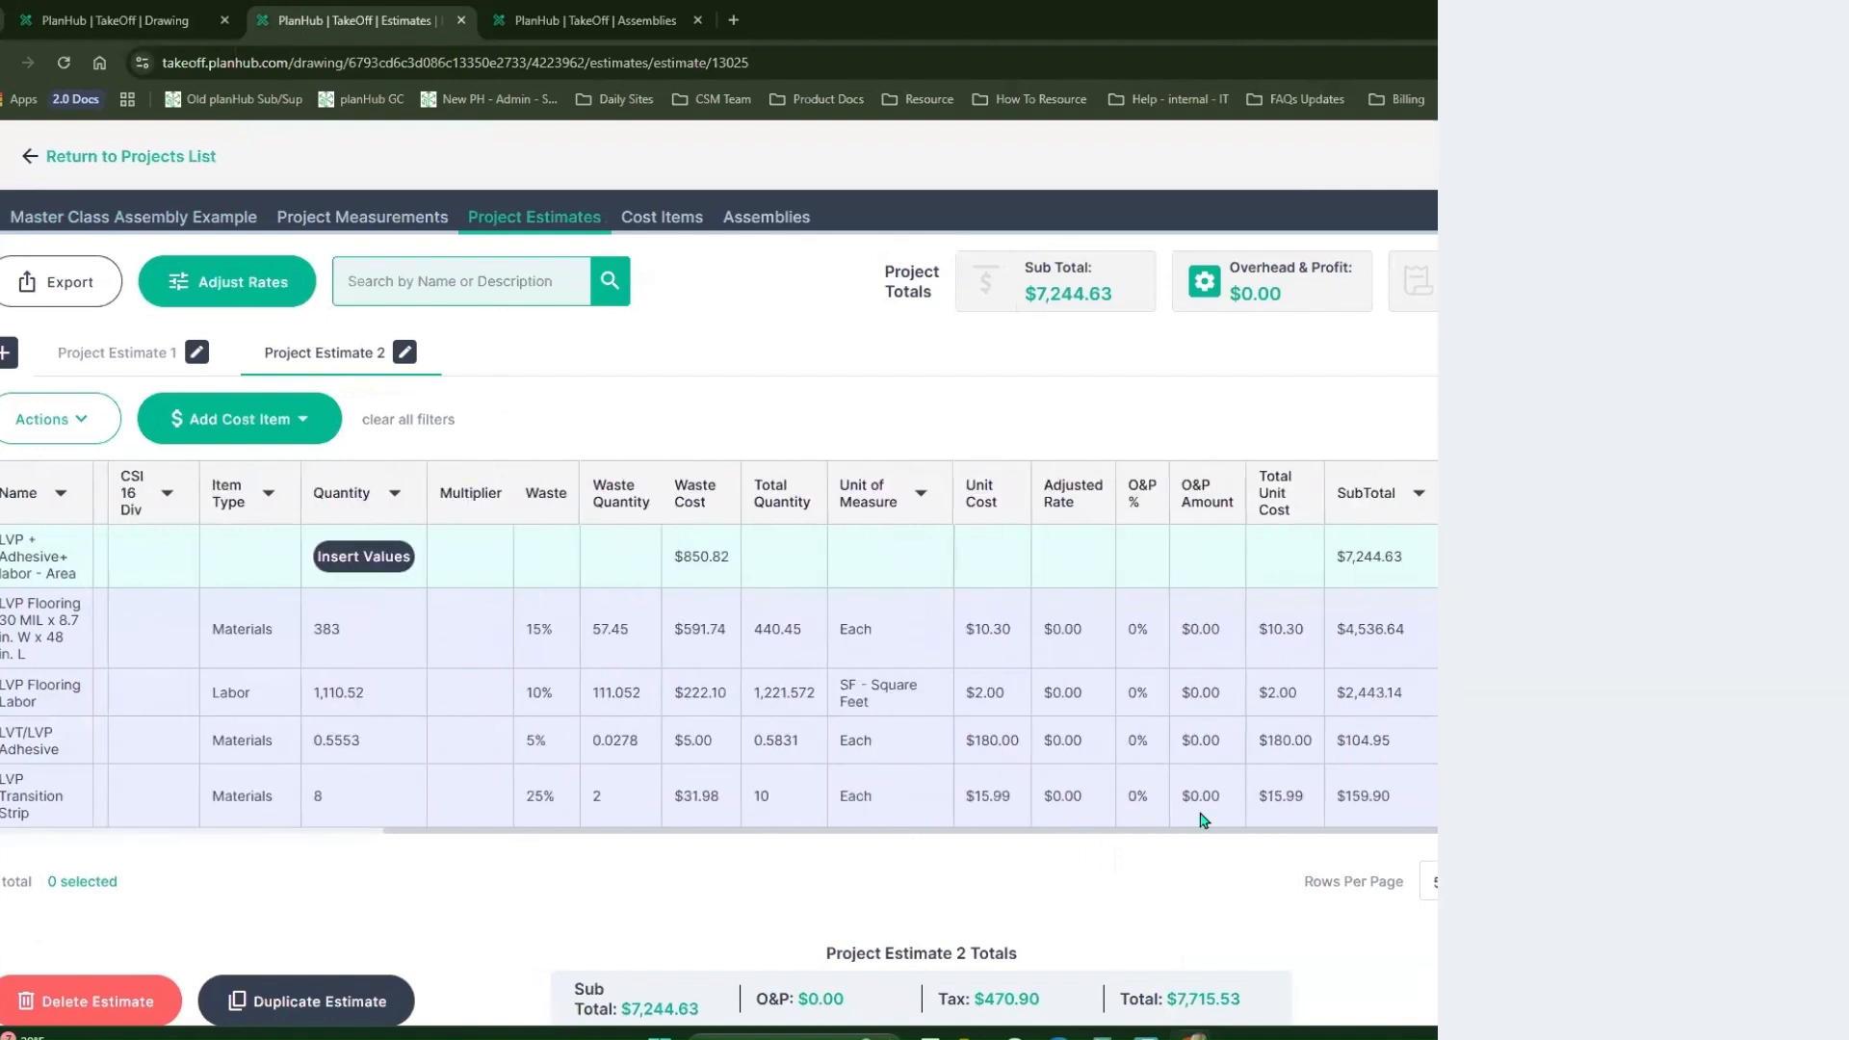